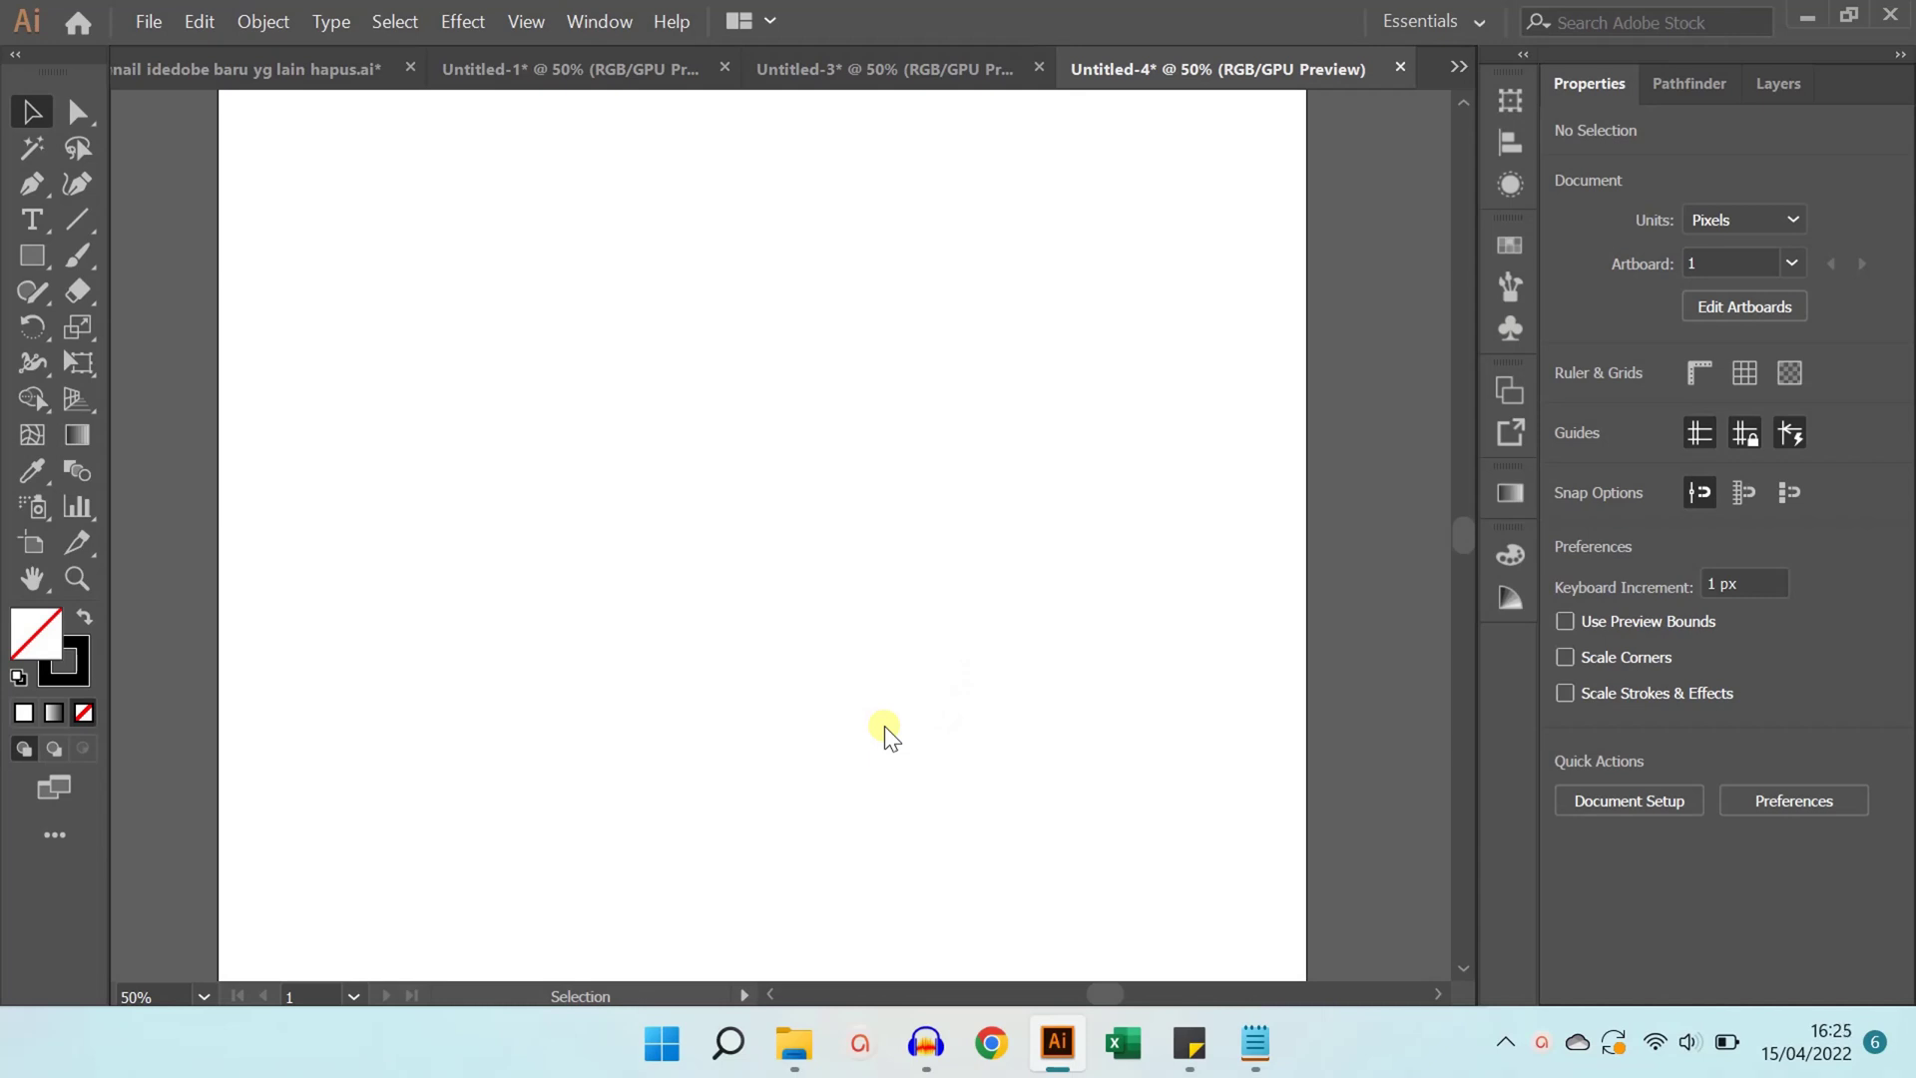
Draw a vertical line exactly 500 px long with the Line Segment tool.
{"action": "scroll", "coordinate": [884, 738], "scroll_direction": "down", "scroll_amount": 1}
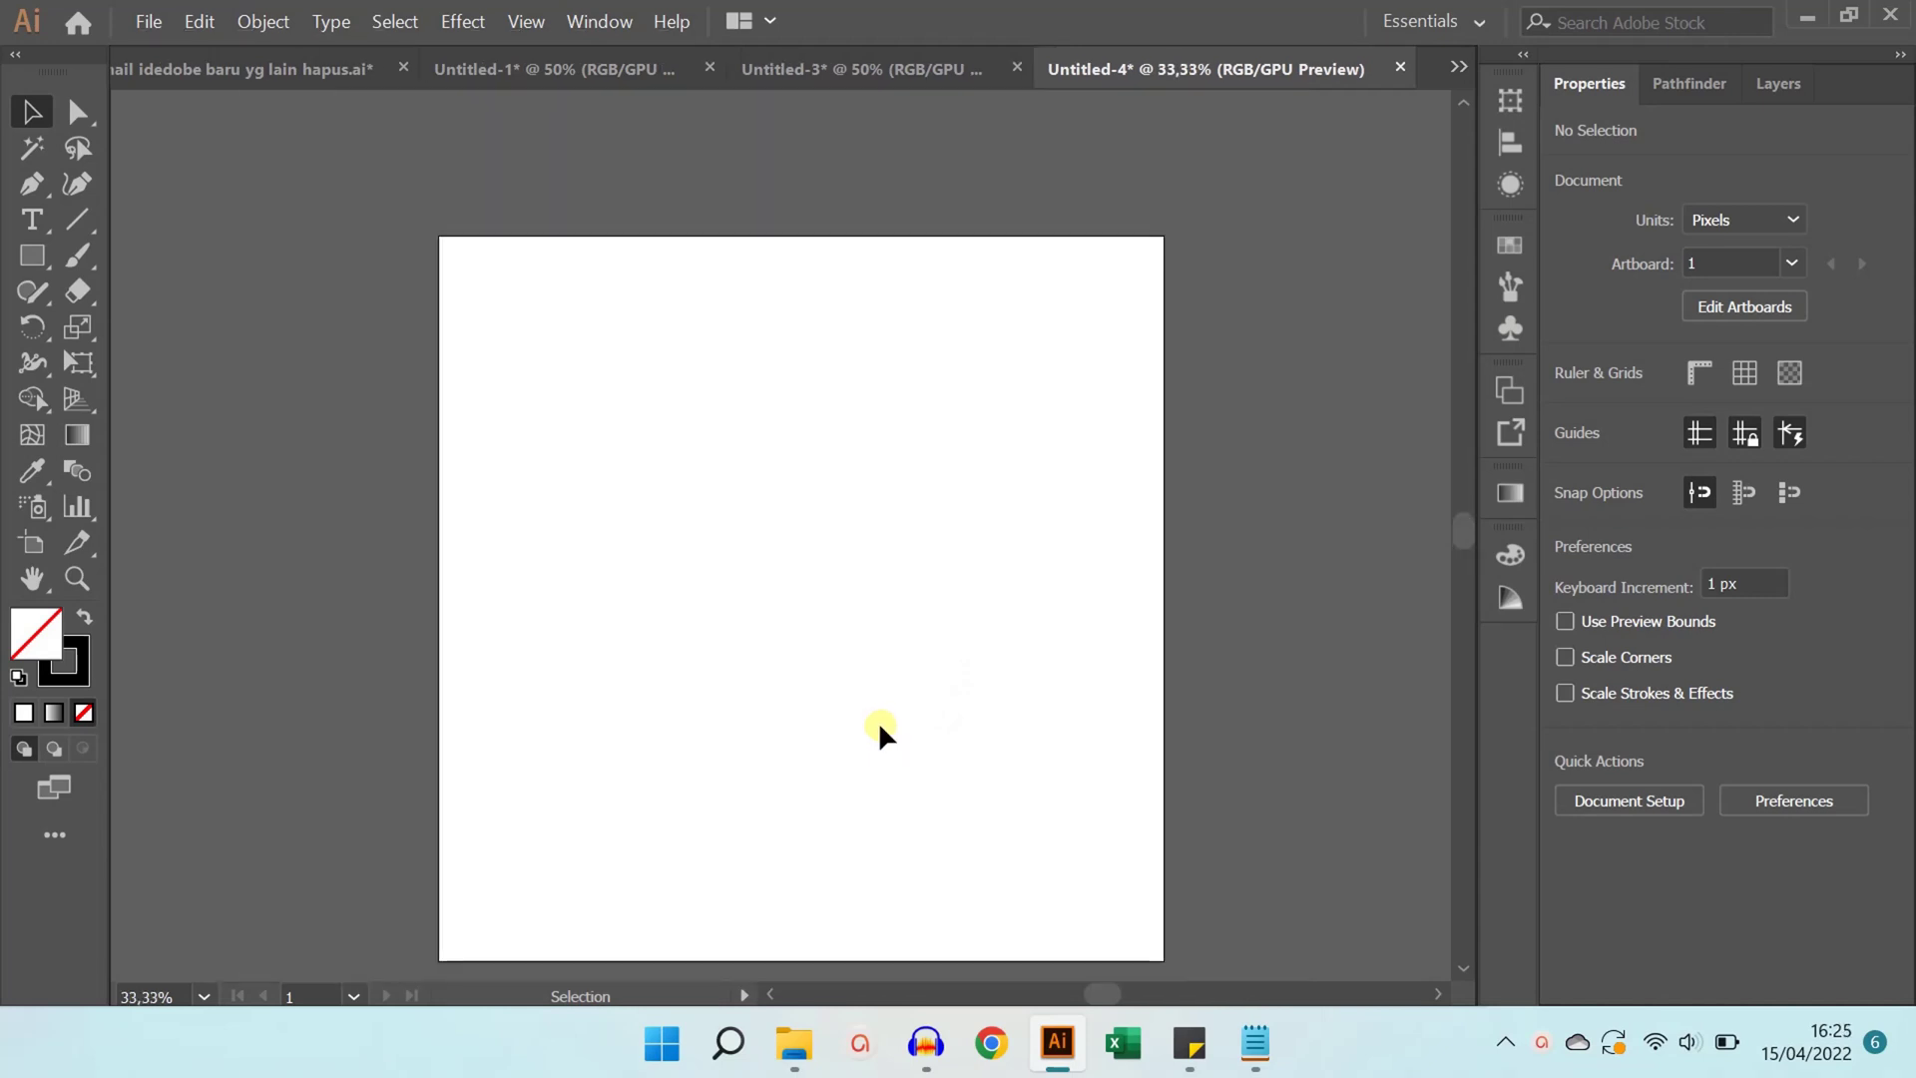
{"action": "scroll", "coordinate": [884, 738], "scroll_direction": "up", "scroll_amount": 1}
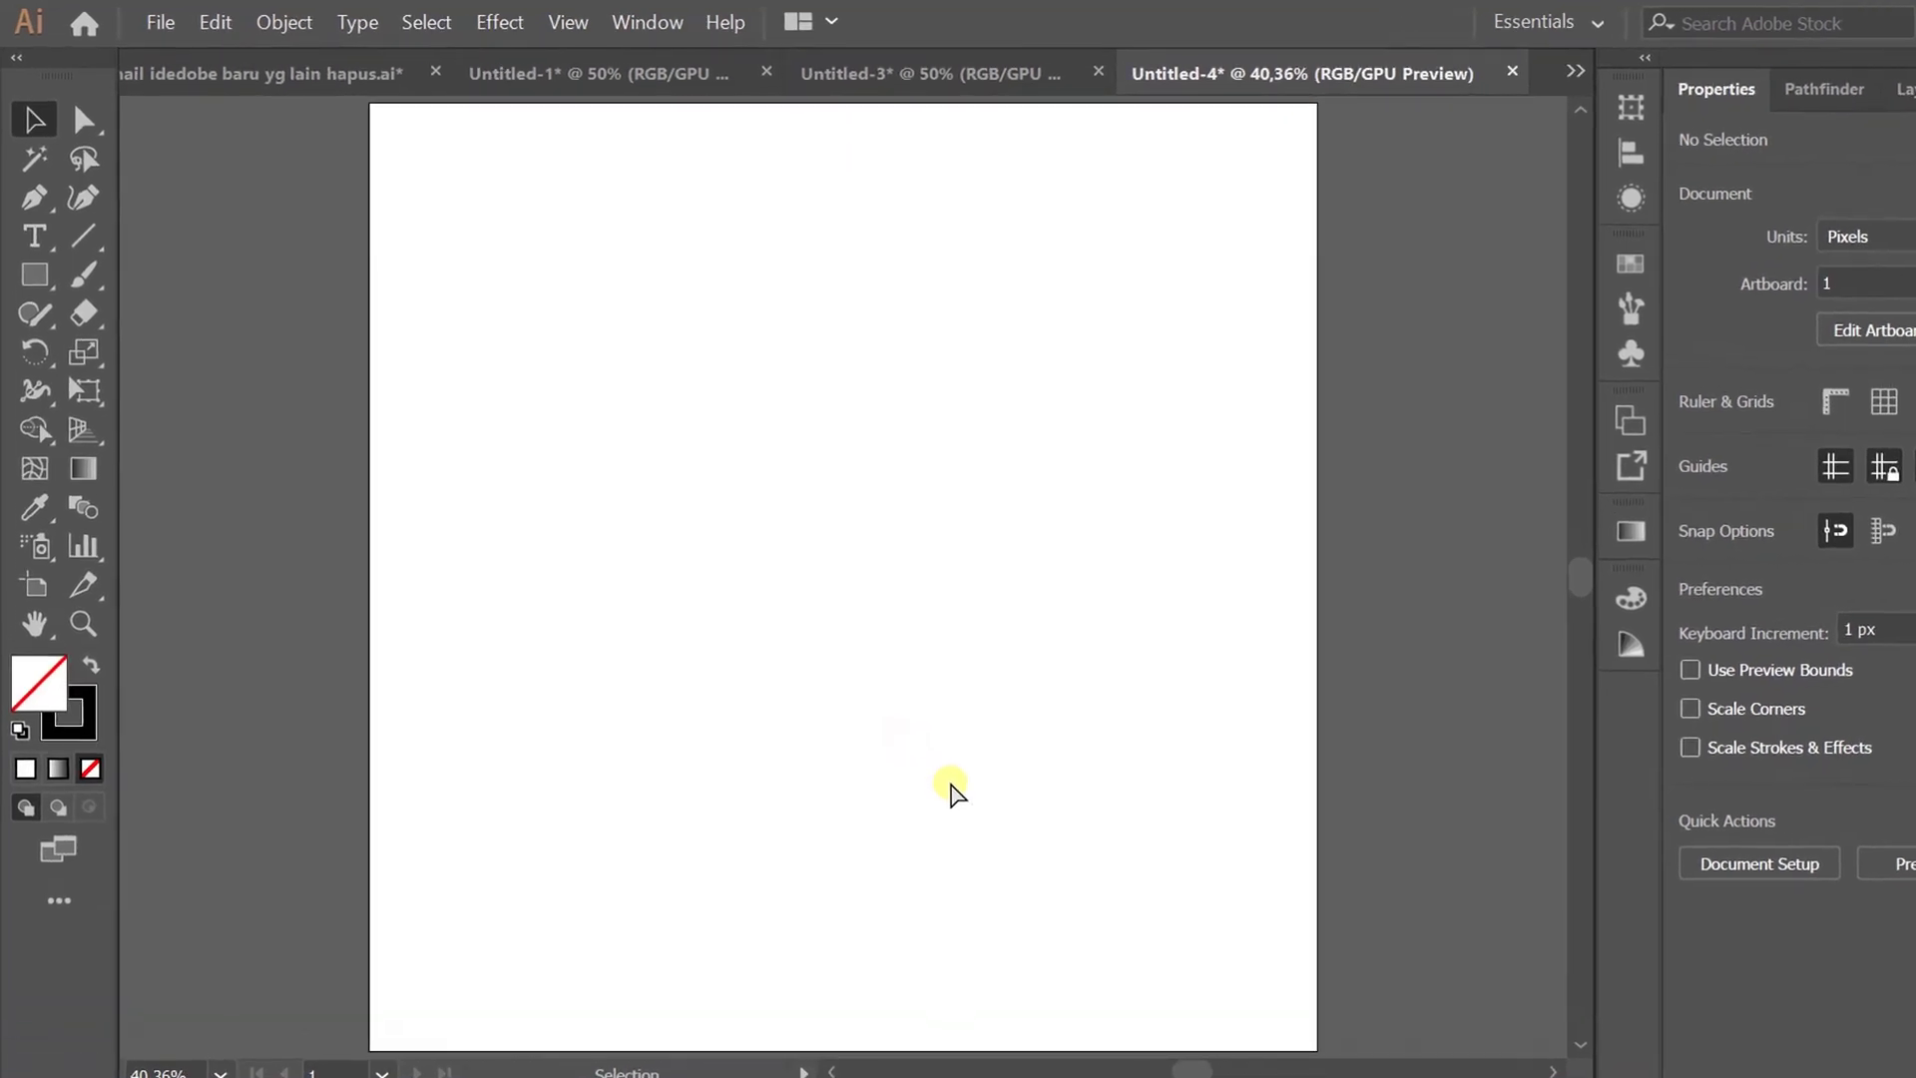
{"action": "left_click", "coordinate": [83, 236]}
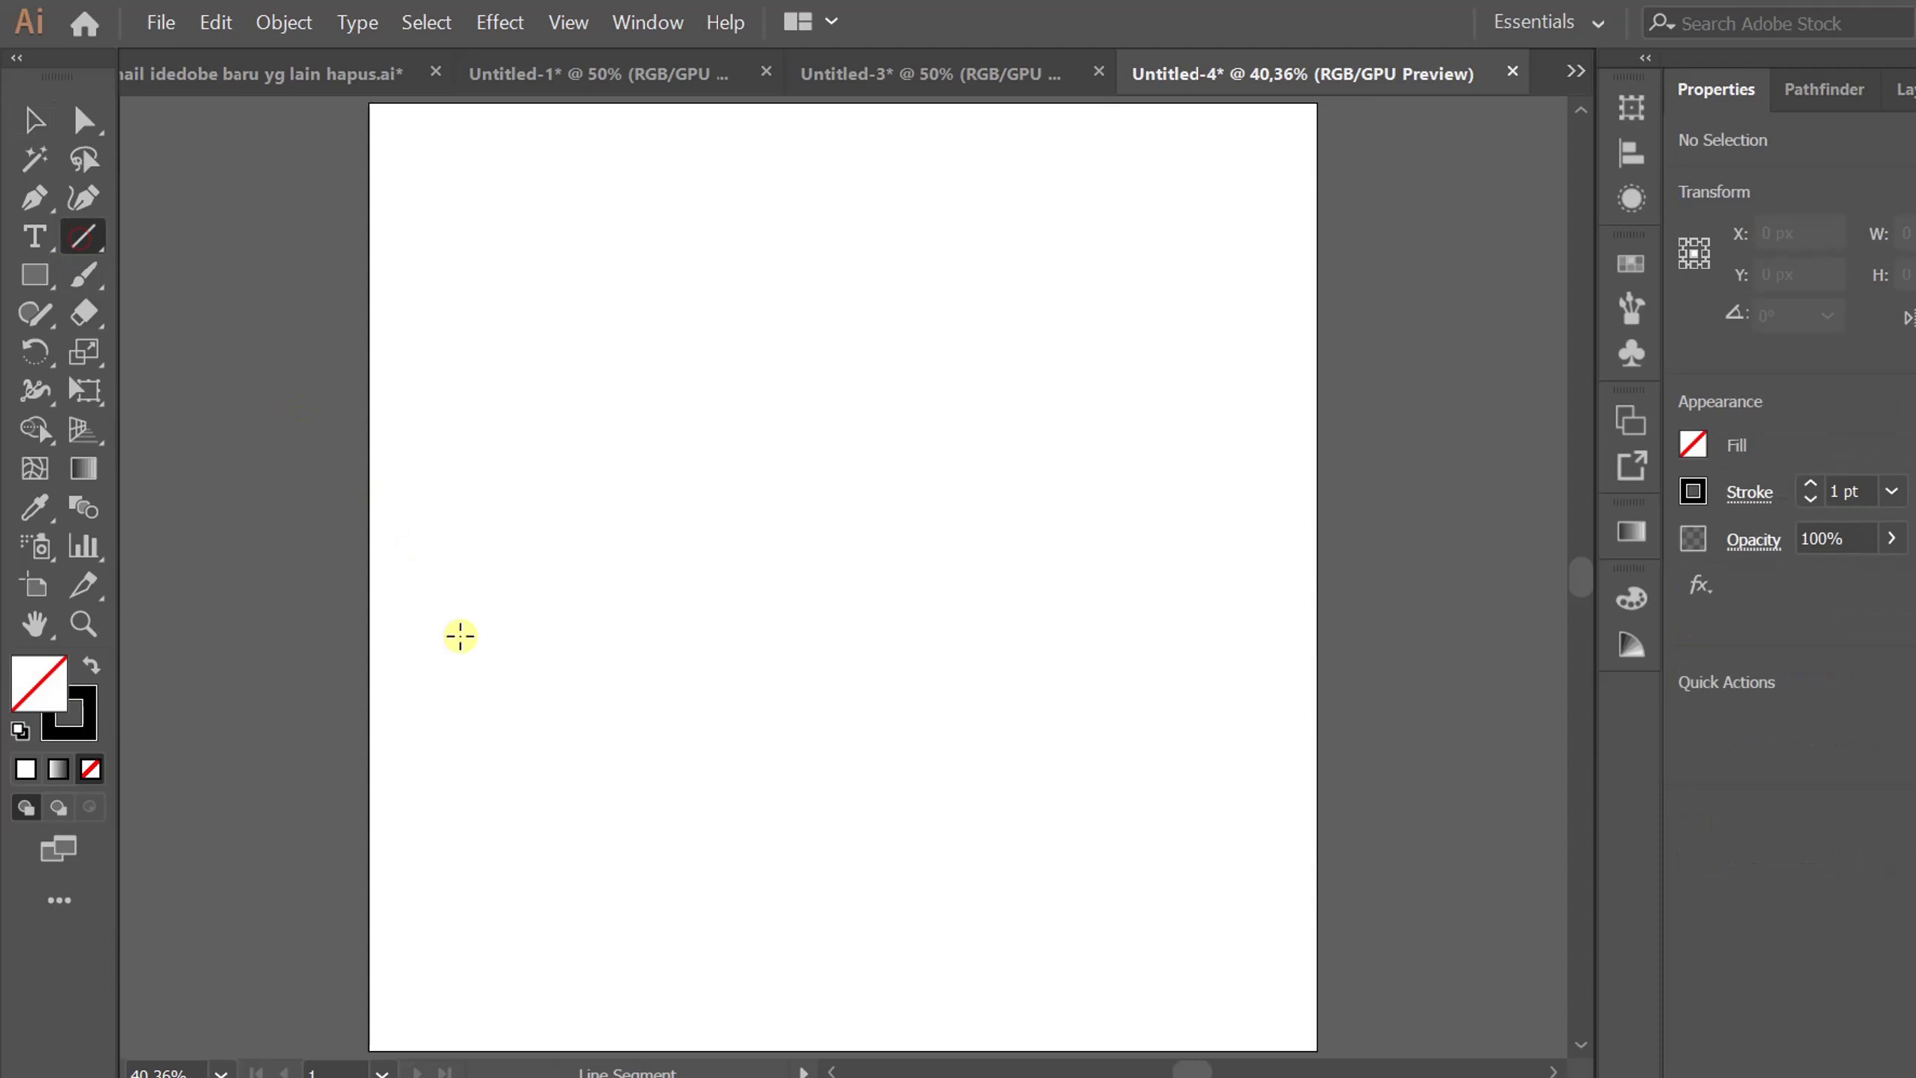
{"action": "left_click", "coordinate": [477, 809]}
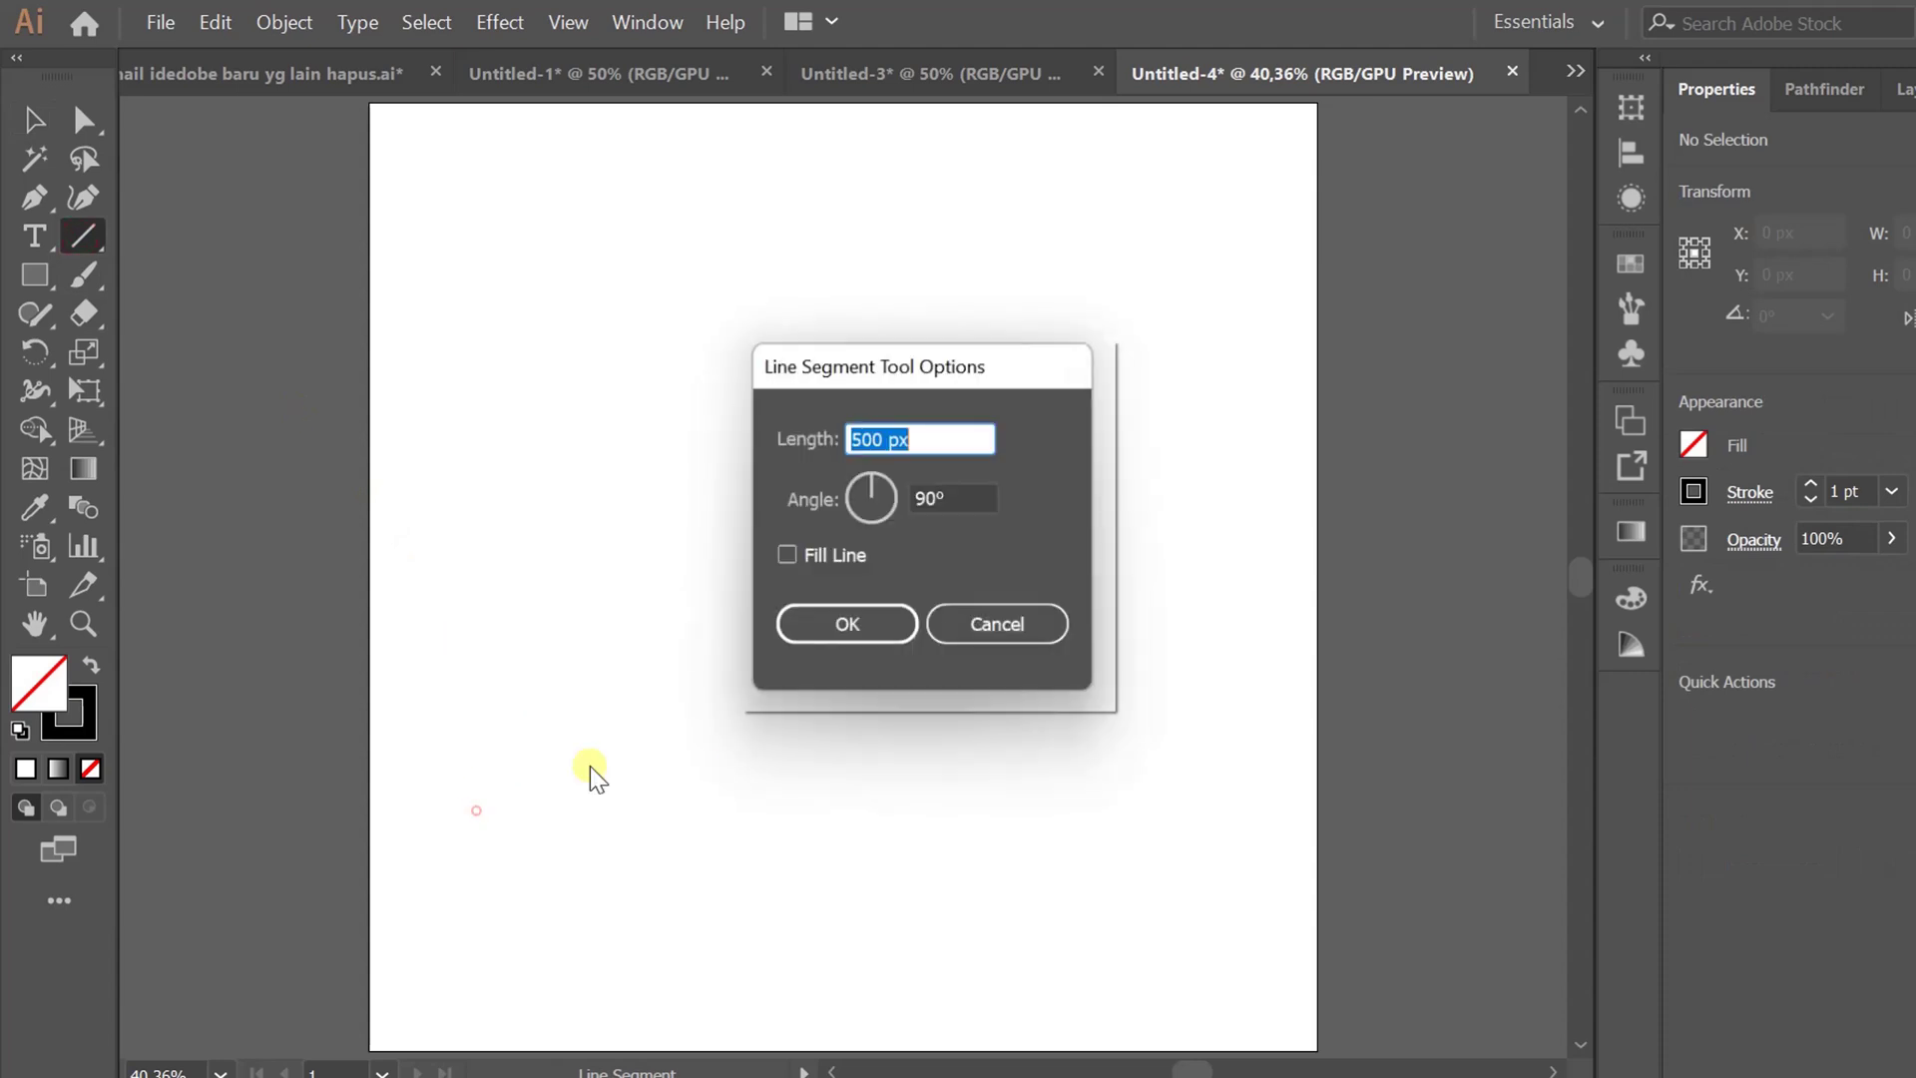
{"action": "left_click", "coordinate": [877, 632]}
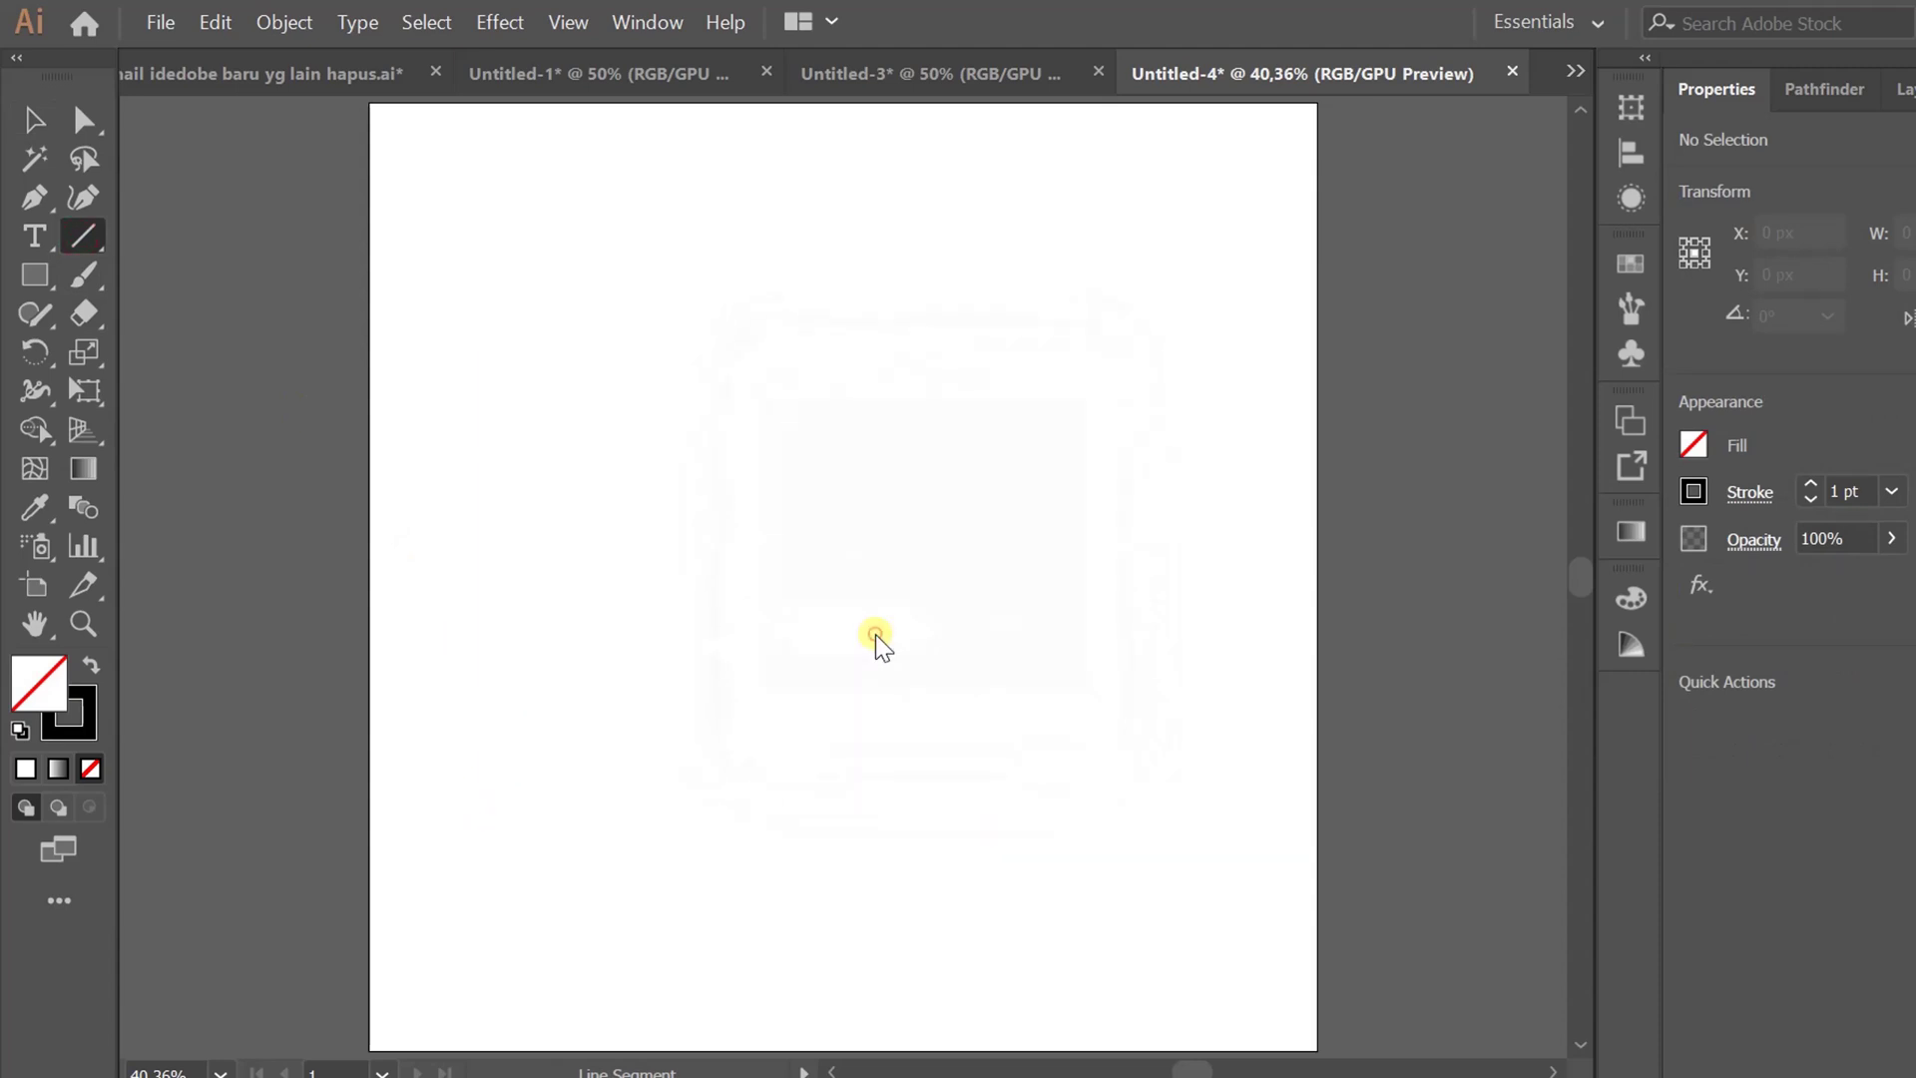
Move-copy the line 50 px right and repeat until eleven parallel lines exist.
{"action": "double_click", "coordinate": [22, 115]}
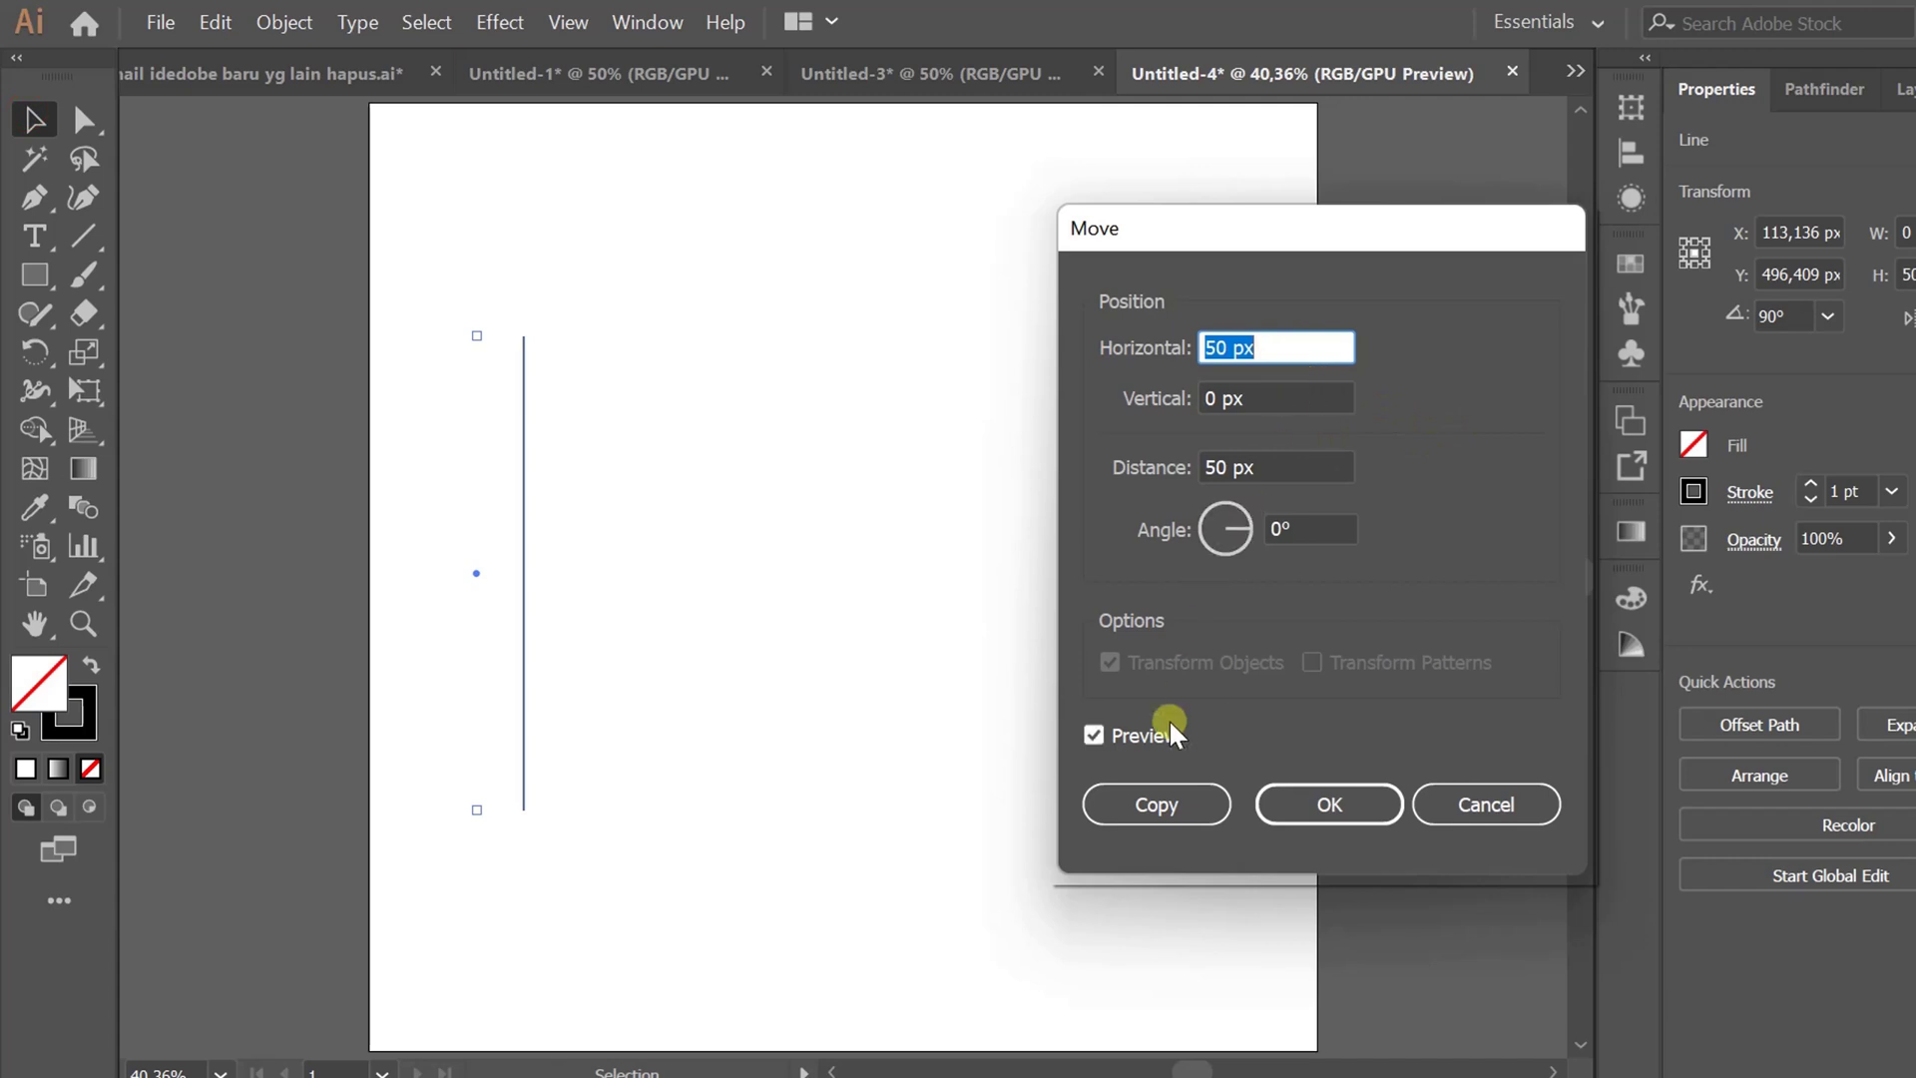
{"action": "left_click", "coordinate": [1154, 802]}
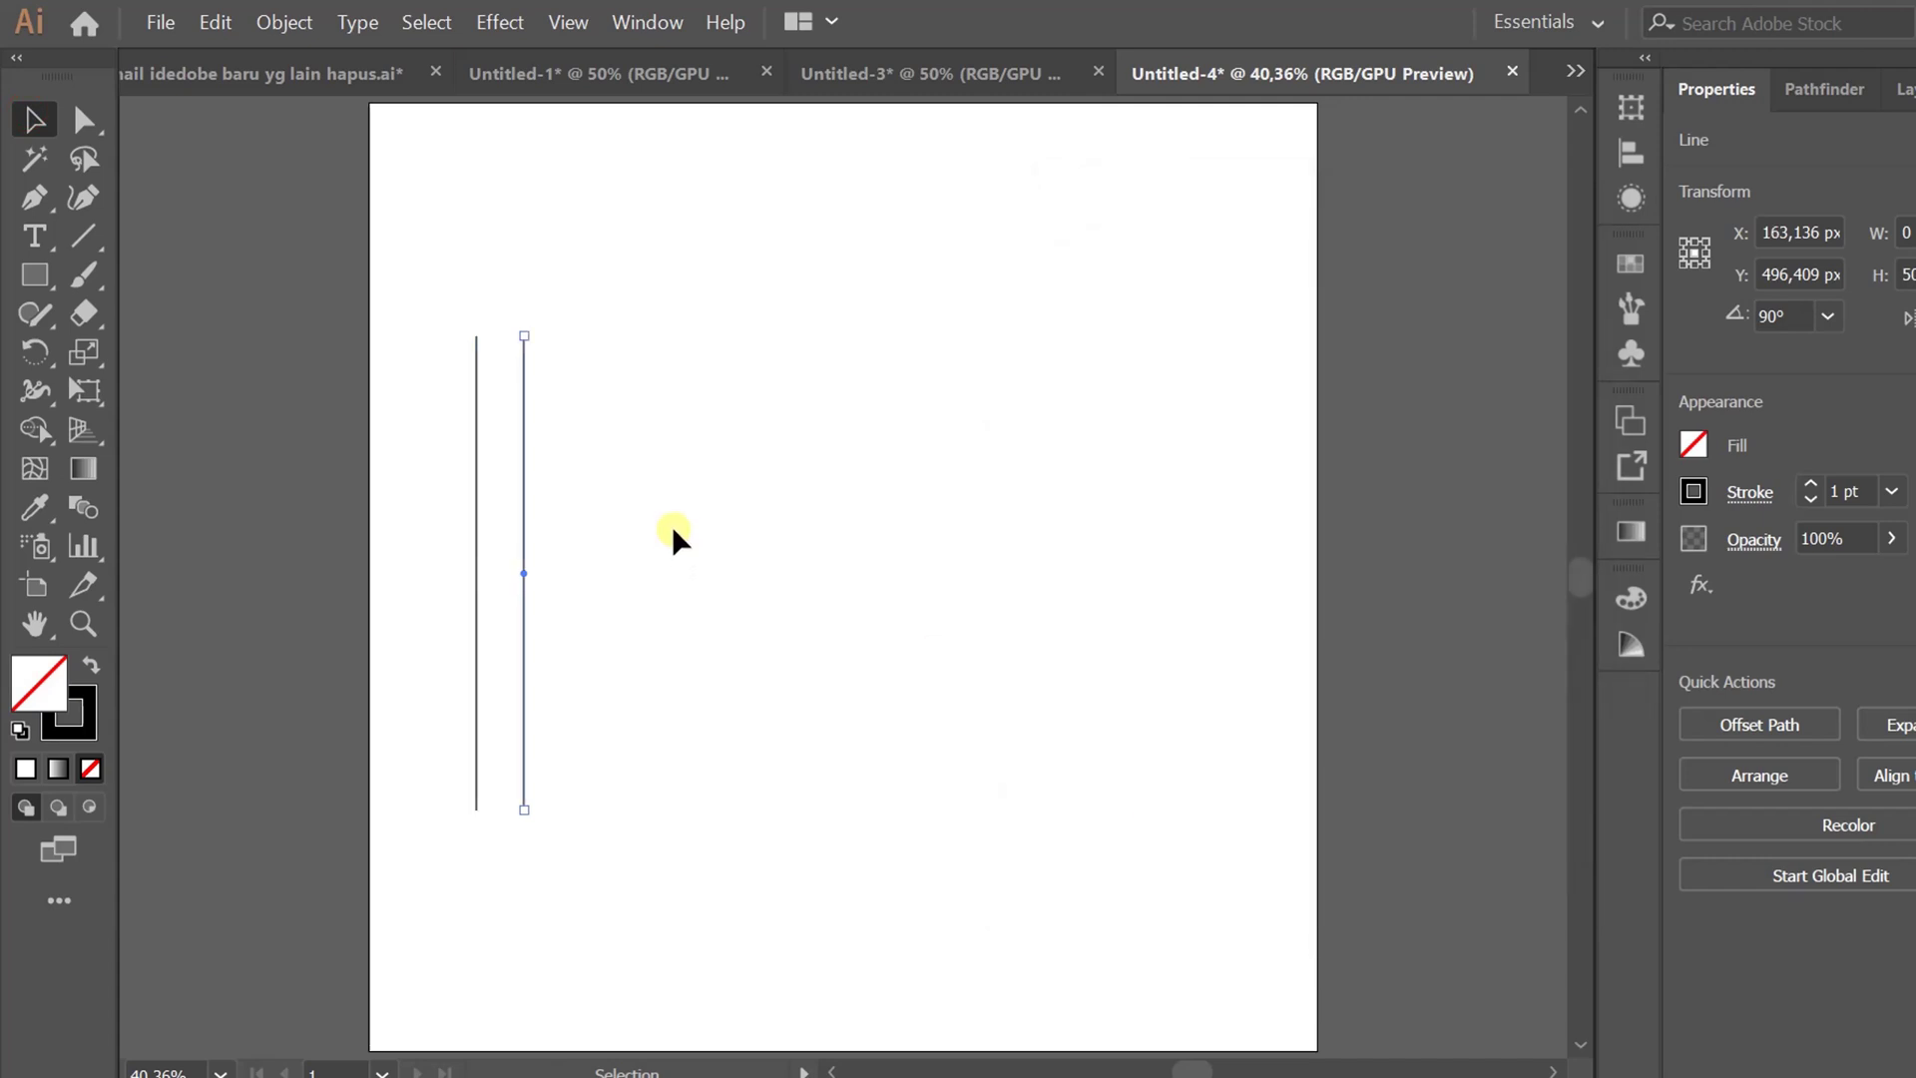
{"action": "key", "text": "ctrl+d"}
{"action": "key", "text": "ctrl+d"}
{"action": "key", "text": "ctrl+d"}
{"action": "key", "text": "ctrl+d"}
{"action": "key", "text": "ctrl+d"}
{"action": "key", "text": "ctrl+d"}
{"action": "key", "text": "ctrl+d"}
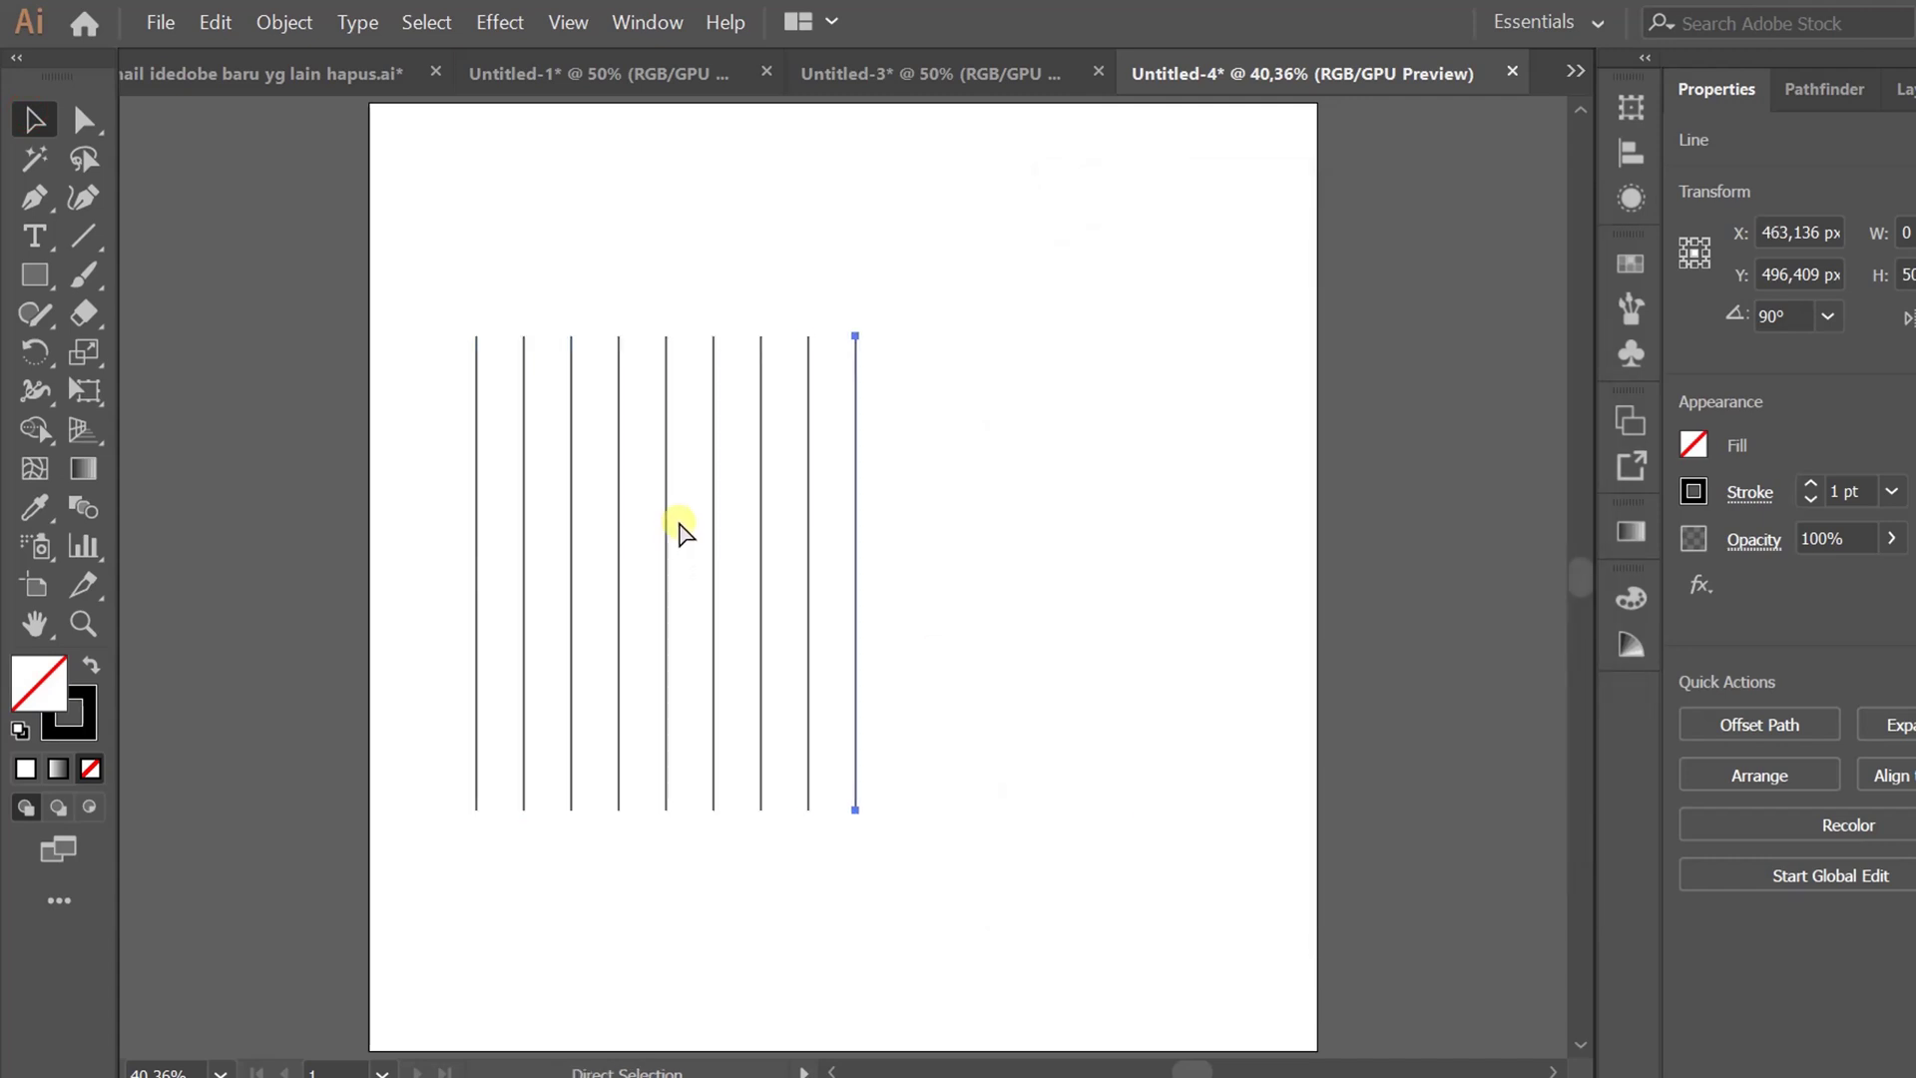
{"action": "key", "text": "ctrl+d"}
{"action": "key", "text": "ctrl+d"}
Rotate a copy of all eleven lines 90° to form the crossing grid.
{"action": "left_click_drag", "start_coordinate": [1028, 315], "coordinate": [439, 856]}
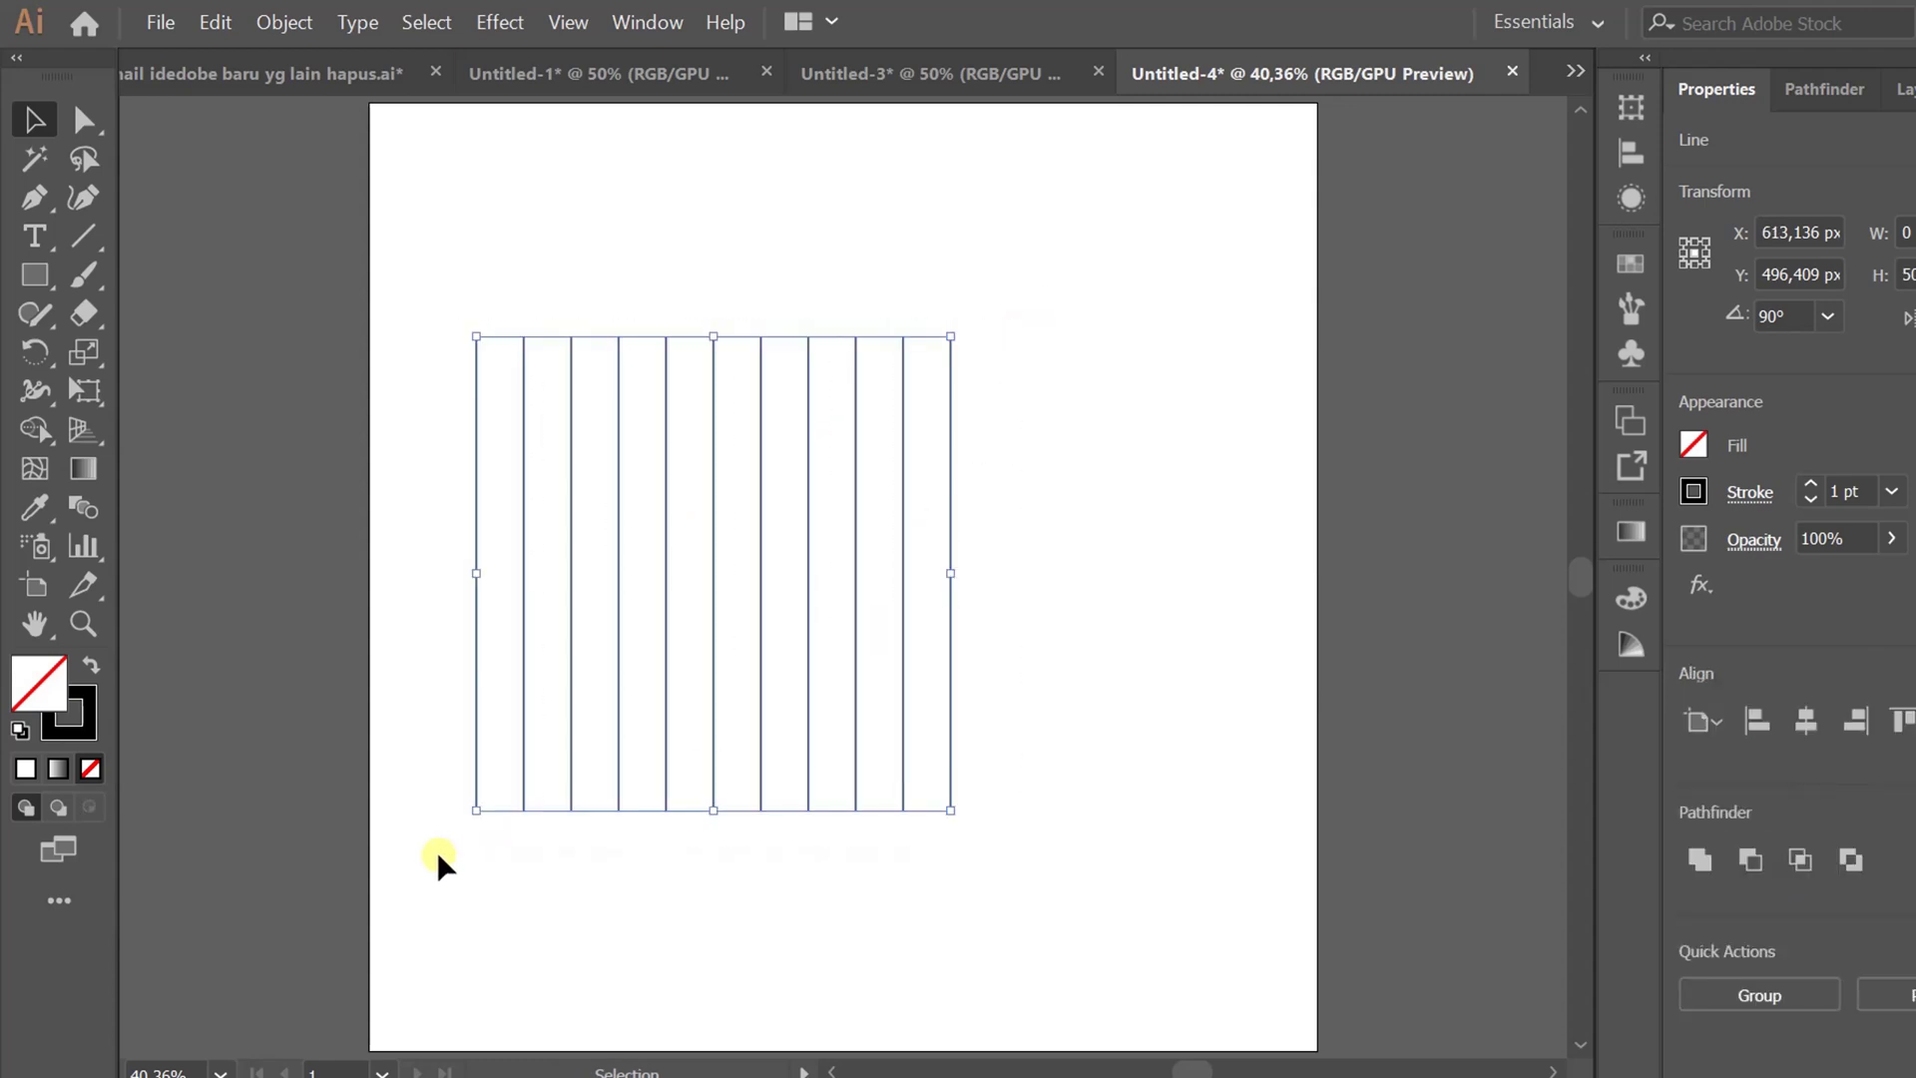
{"action": "left_click", "coordinate": [33, 354]}
{"action": "left_click_drag", "start_coordinate": [662, 877], "coordinate": [1121, 768]}
{"action": "key", "text": "v"}
Group all grid lines and centre them horizontally and vertically on the artboard.
{"action": "left_click_drag", "start_coordinate": [1020, 308], "coordinate": [427, 898]}
{"action": "left_click", "coordinate": [285, 22]}
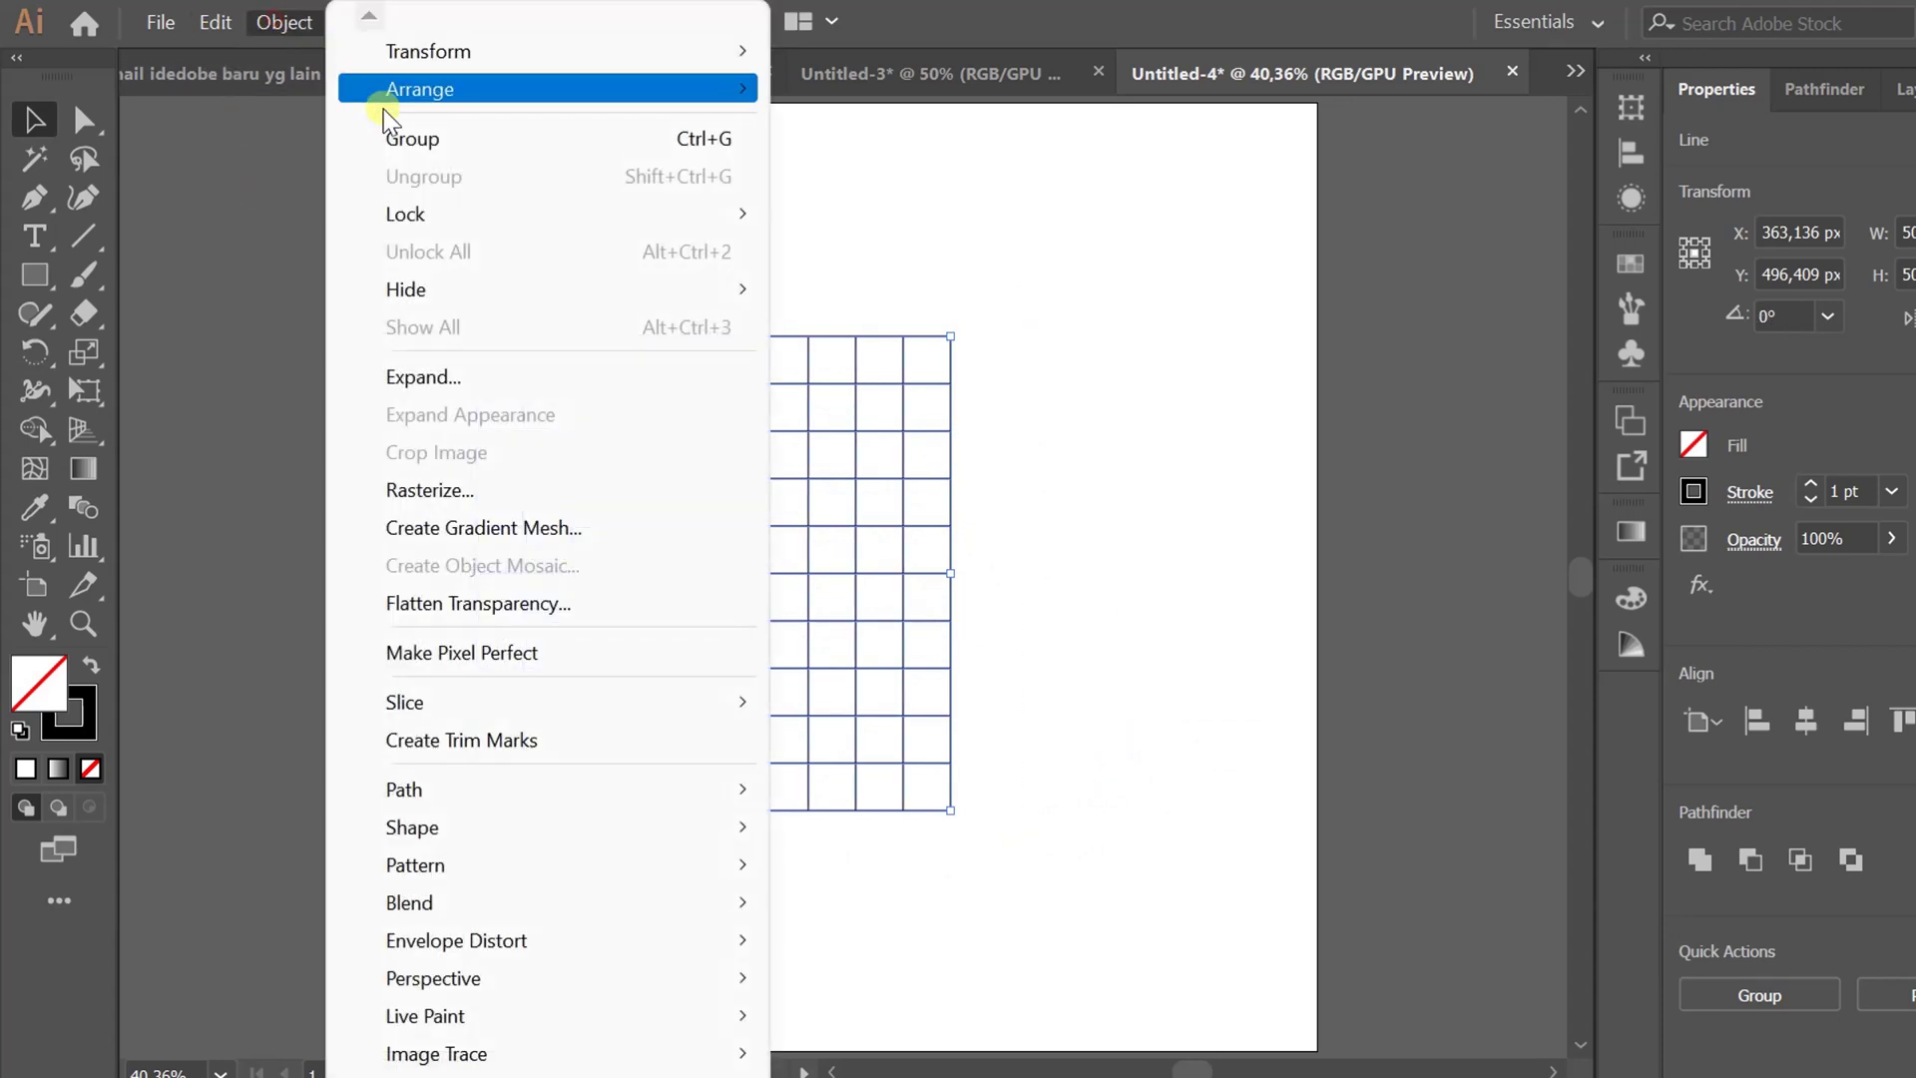
{"action": "left_click", "coordinate": [506, 137]}
{"action": "left_click", "coordinate": [1625, 153]}
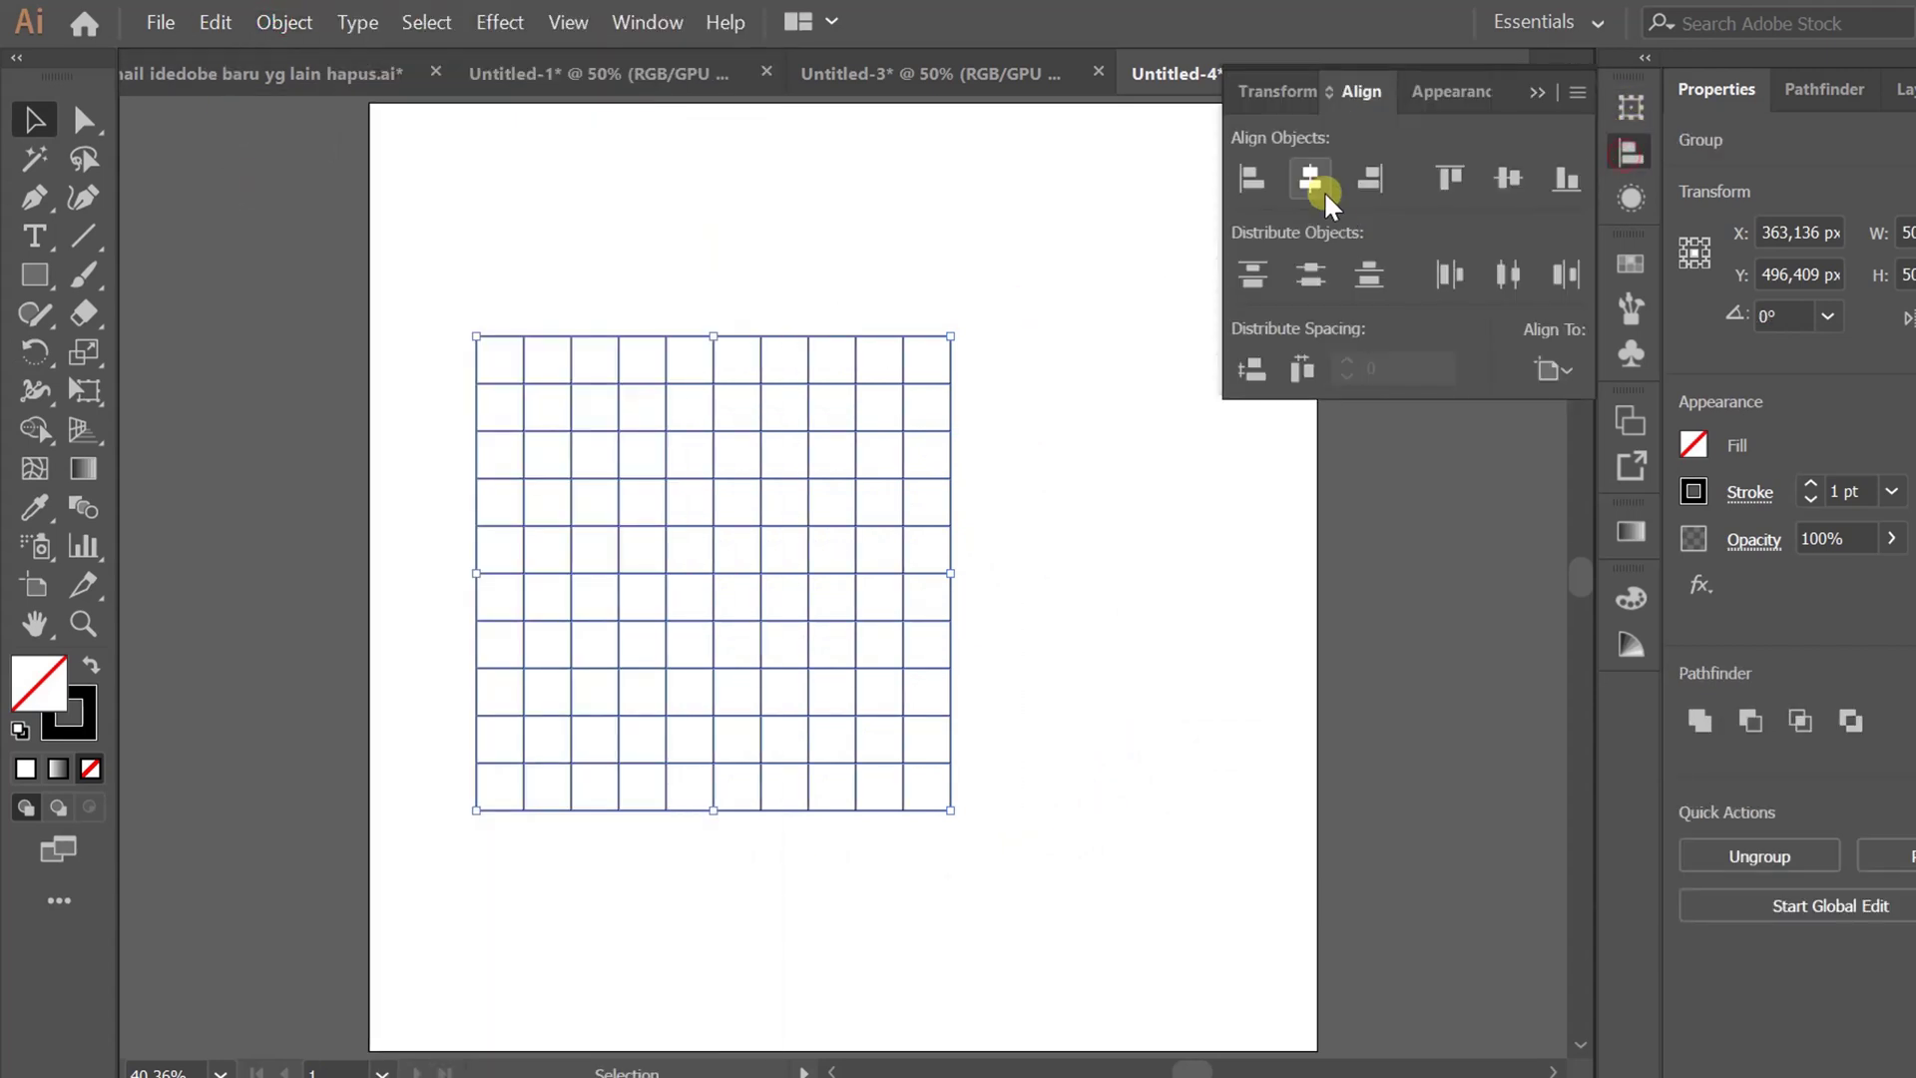
{"action": "left_click", "coordinate": [1323, 190]}
{"action": "left_click", "coordinate": [1494, 177]}
{"action": "left_click", "coordinate": [1538, 94]}
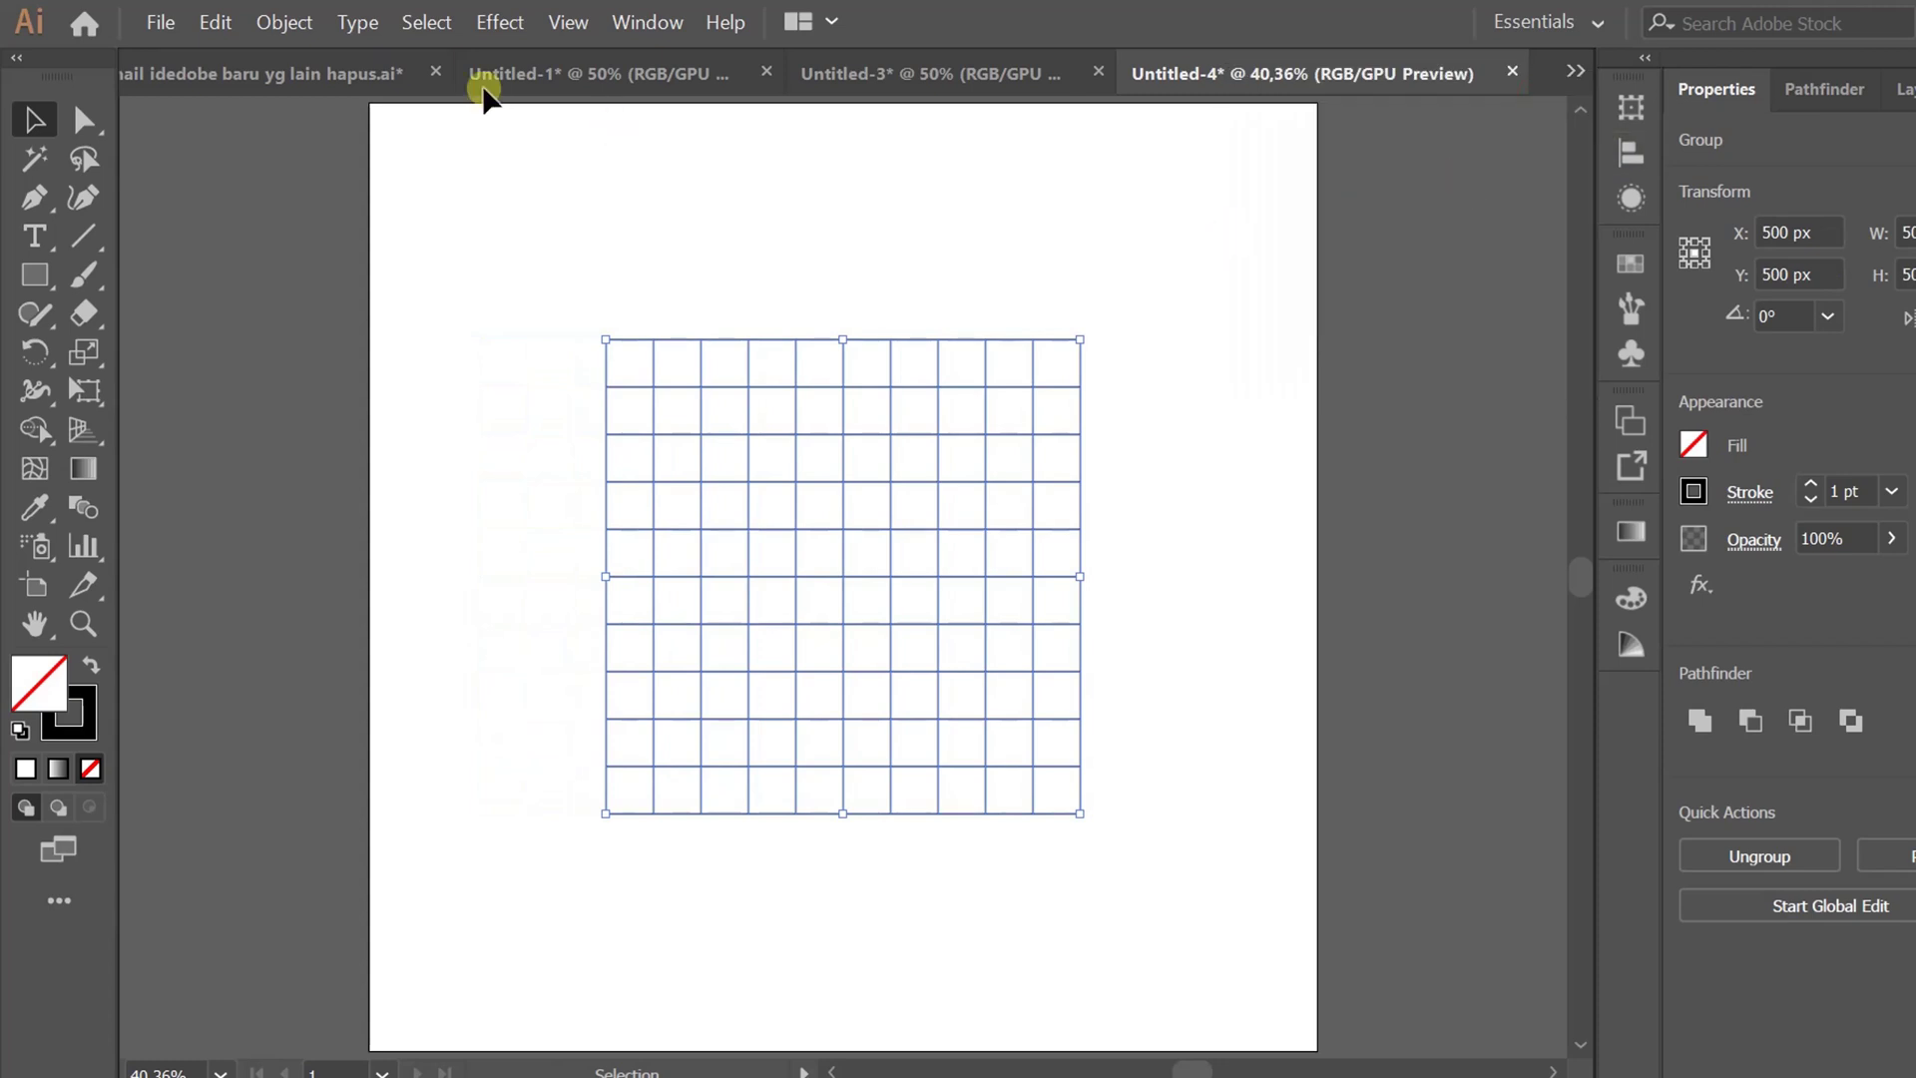
Ungroup the grid lines and convert them into guides.
{"action": "left_click", "coordinate": [285, 22]}
{"action": "left_click", "coordinate": [427, 175]}
{"action": "right_click", "coordinate": [1141, 553]}
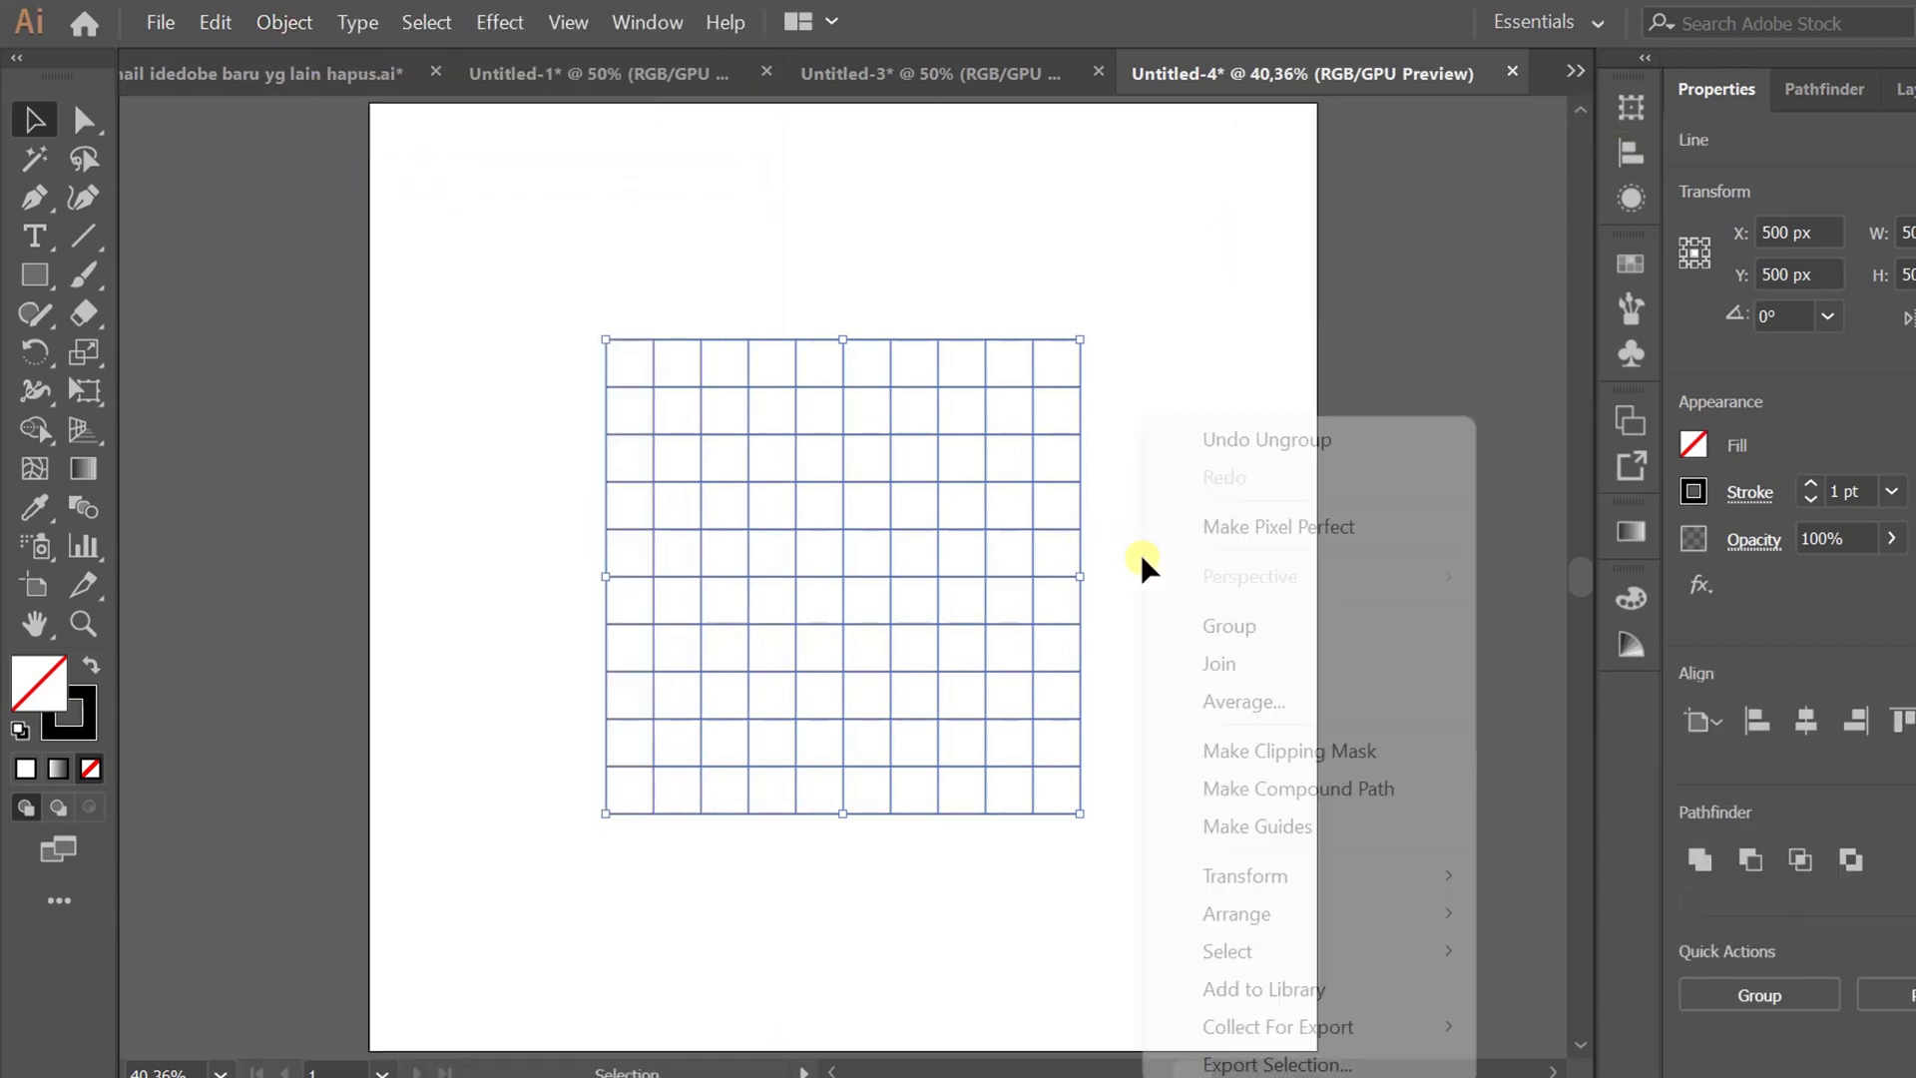
{"action": "left_click", "coordinate": [1308, 828]}
{"action": "key", "text": "ctrl+equal"}
{"action": "key", "text": "ctrl+equal"}
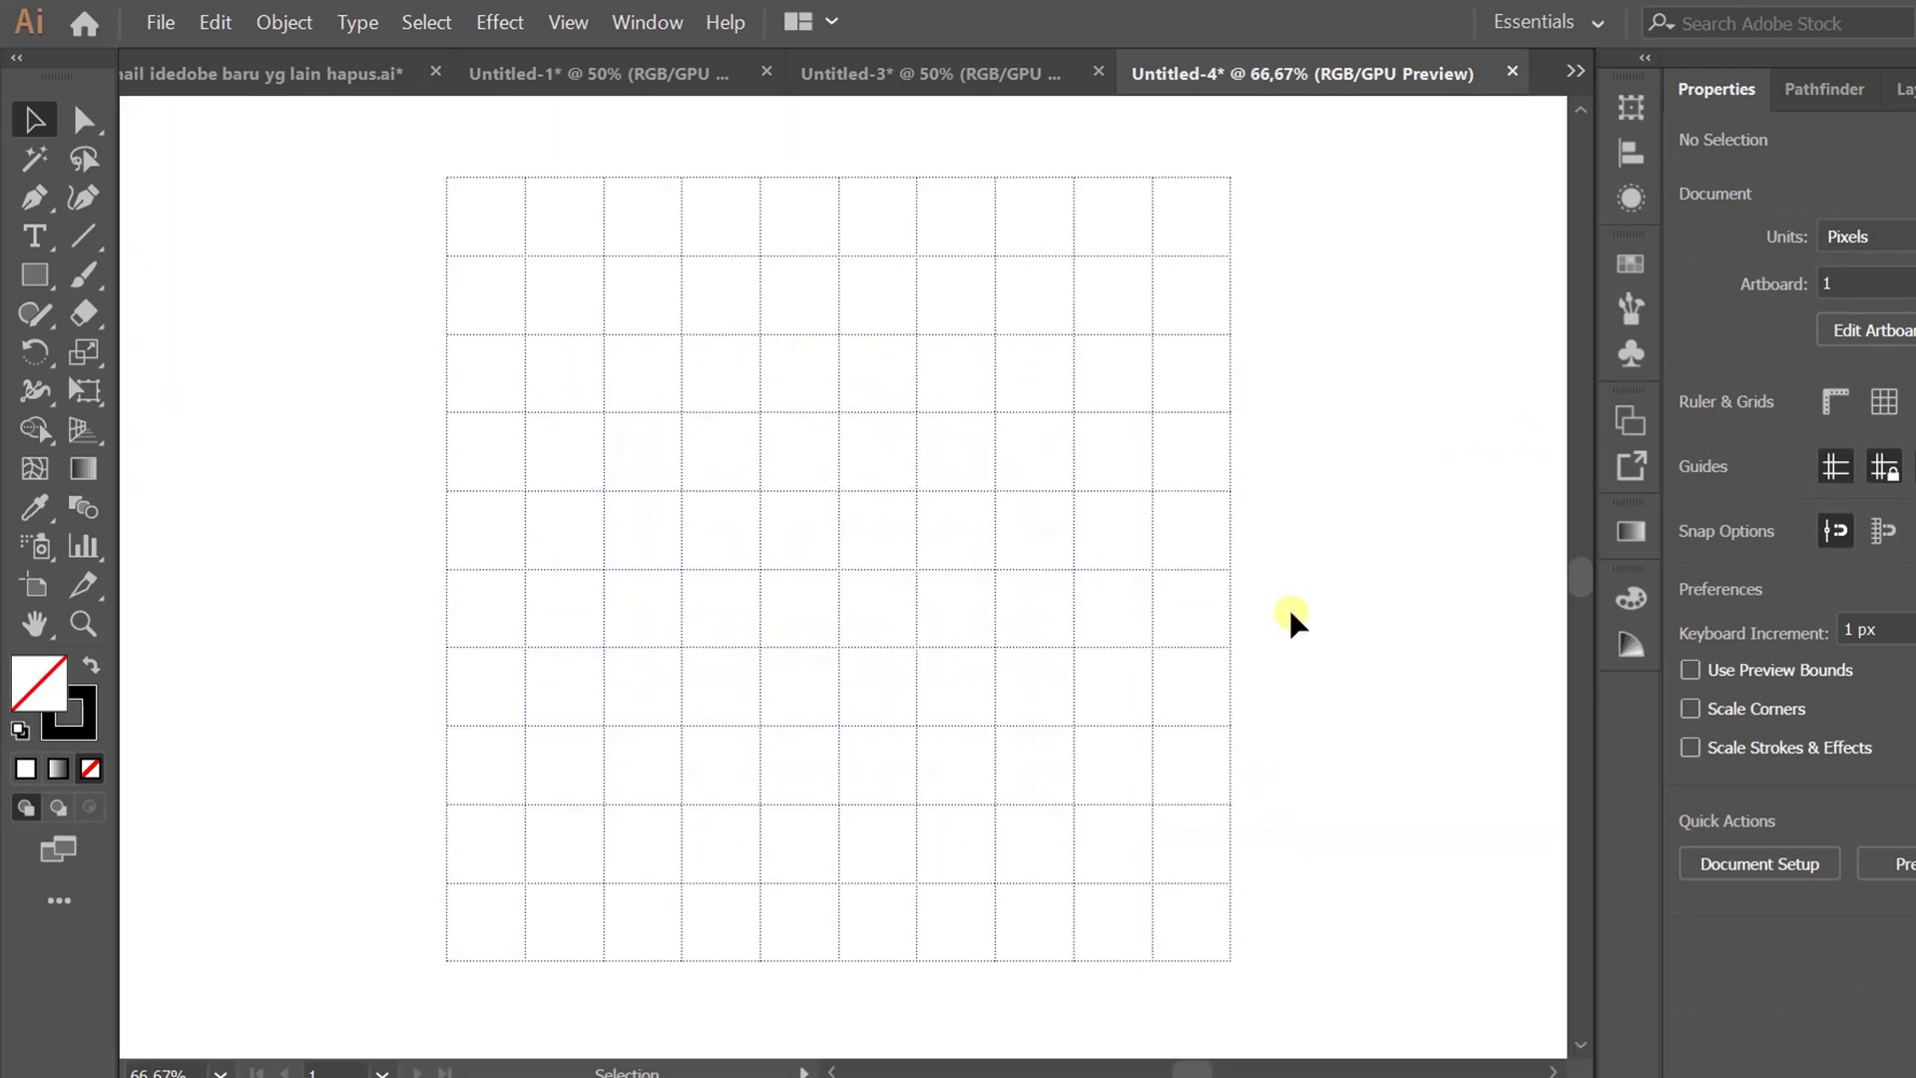
Draw a 300×200 px body rectangle and a 300×50 px rim rectangle on top, snapped to guides.
{"action": "left_click", "coordinate": [44, 271]}
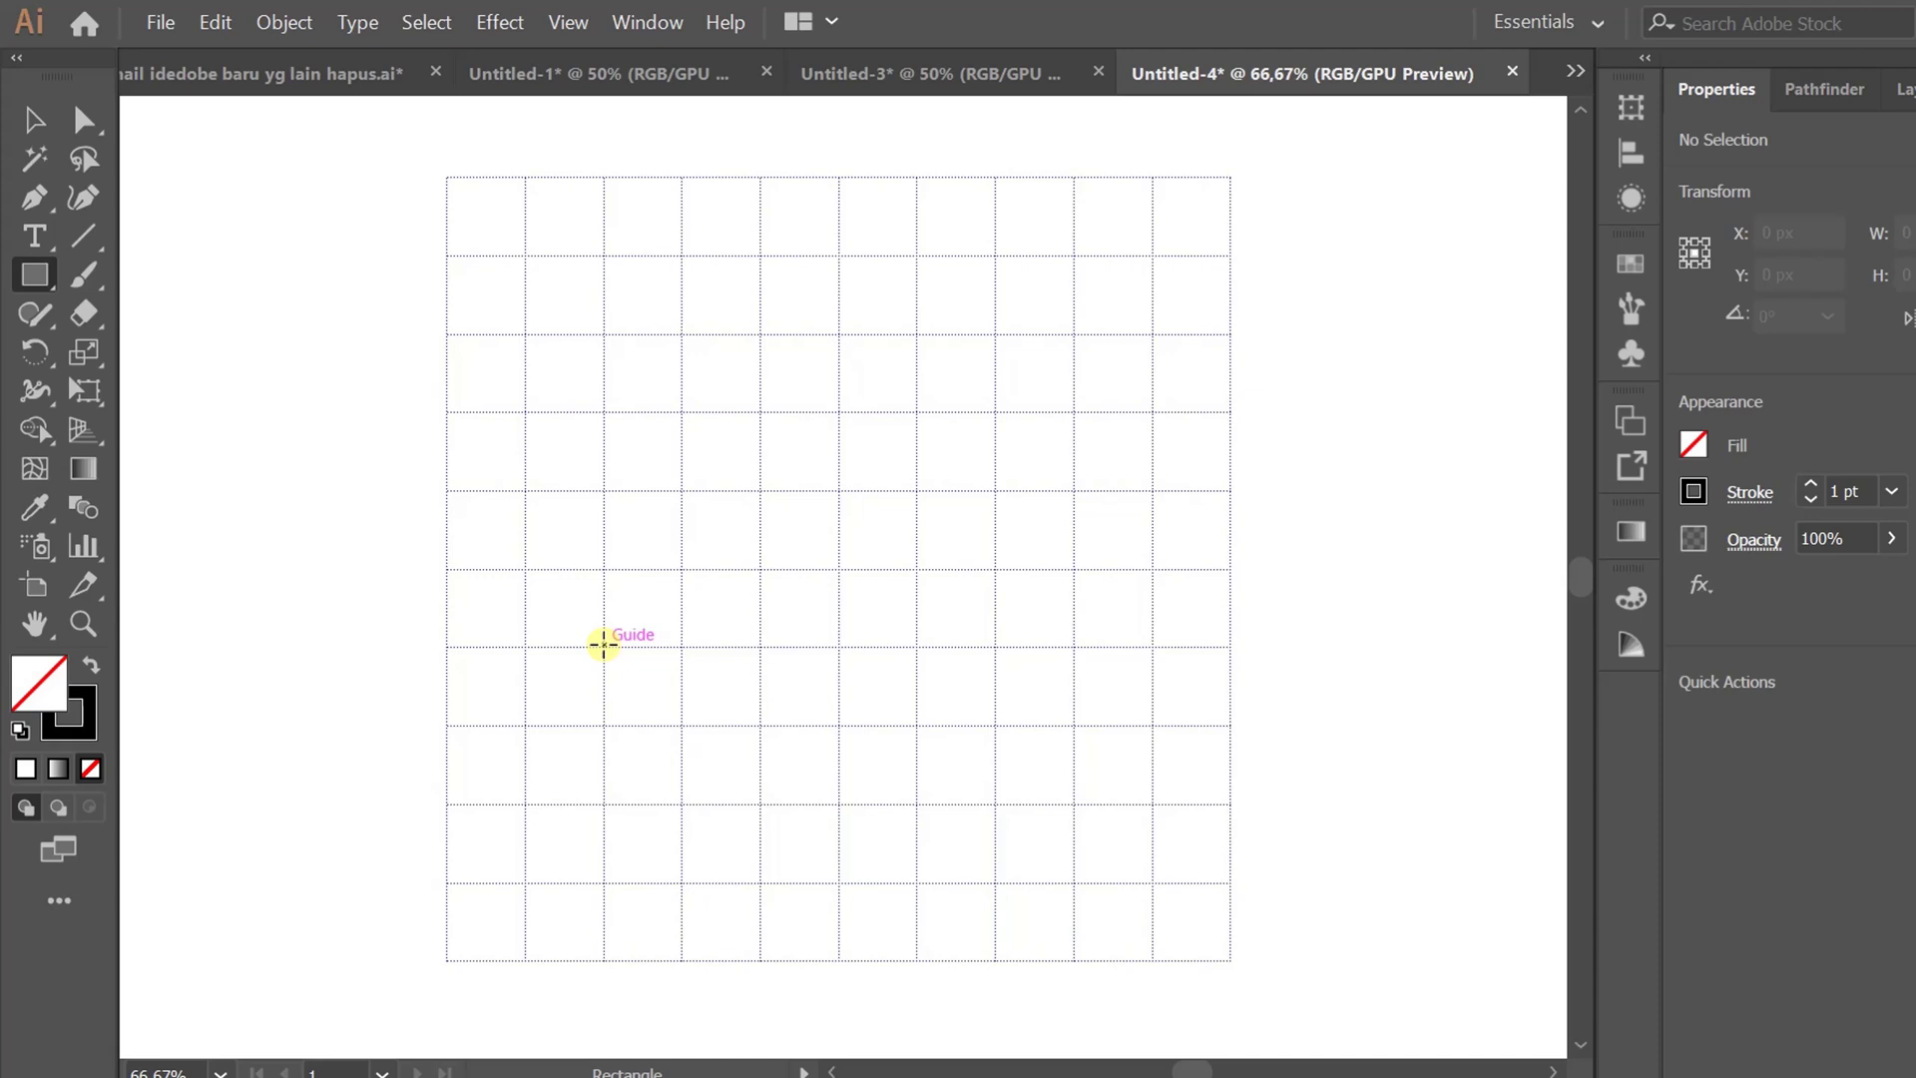
{"action": "left_click_drag", "start_coordinate": [604, 649], "coordinate": [1073, 958]}
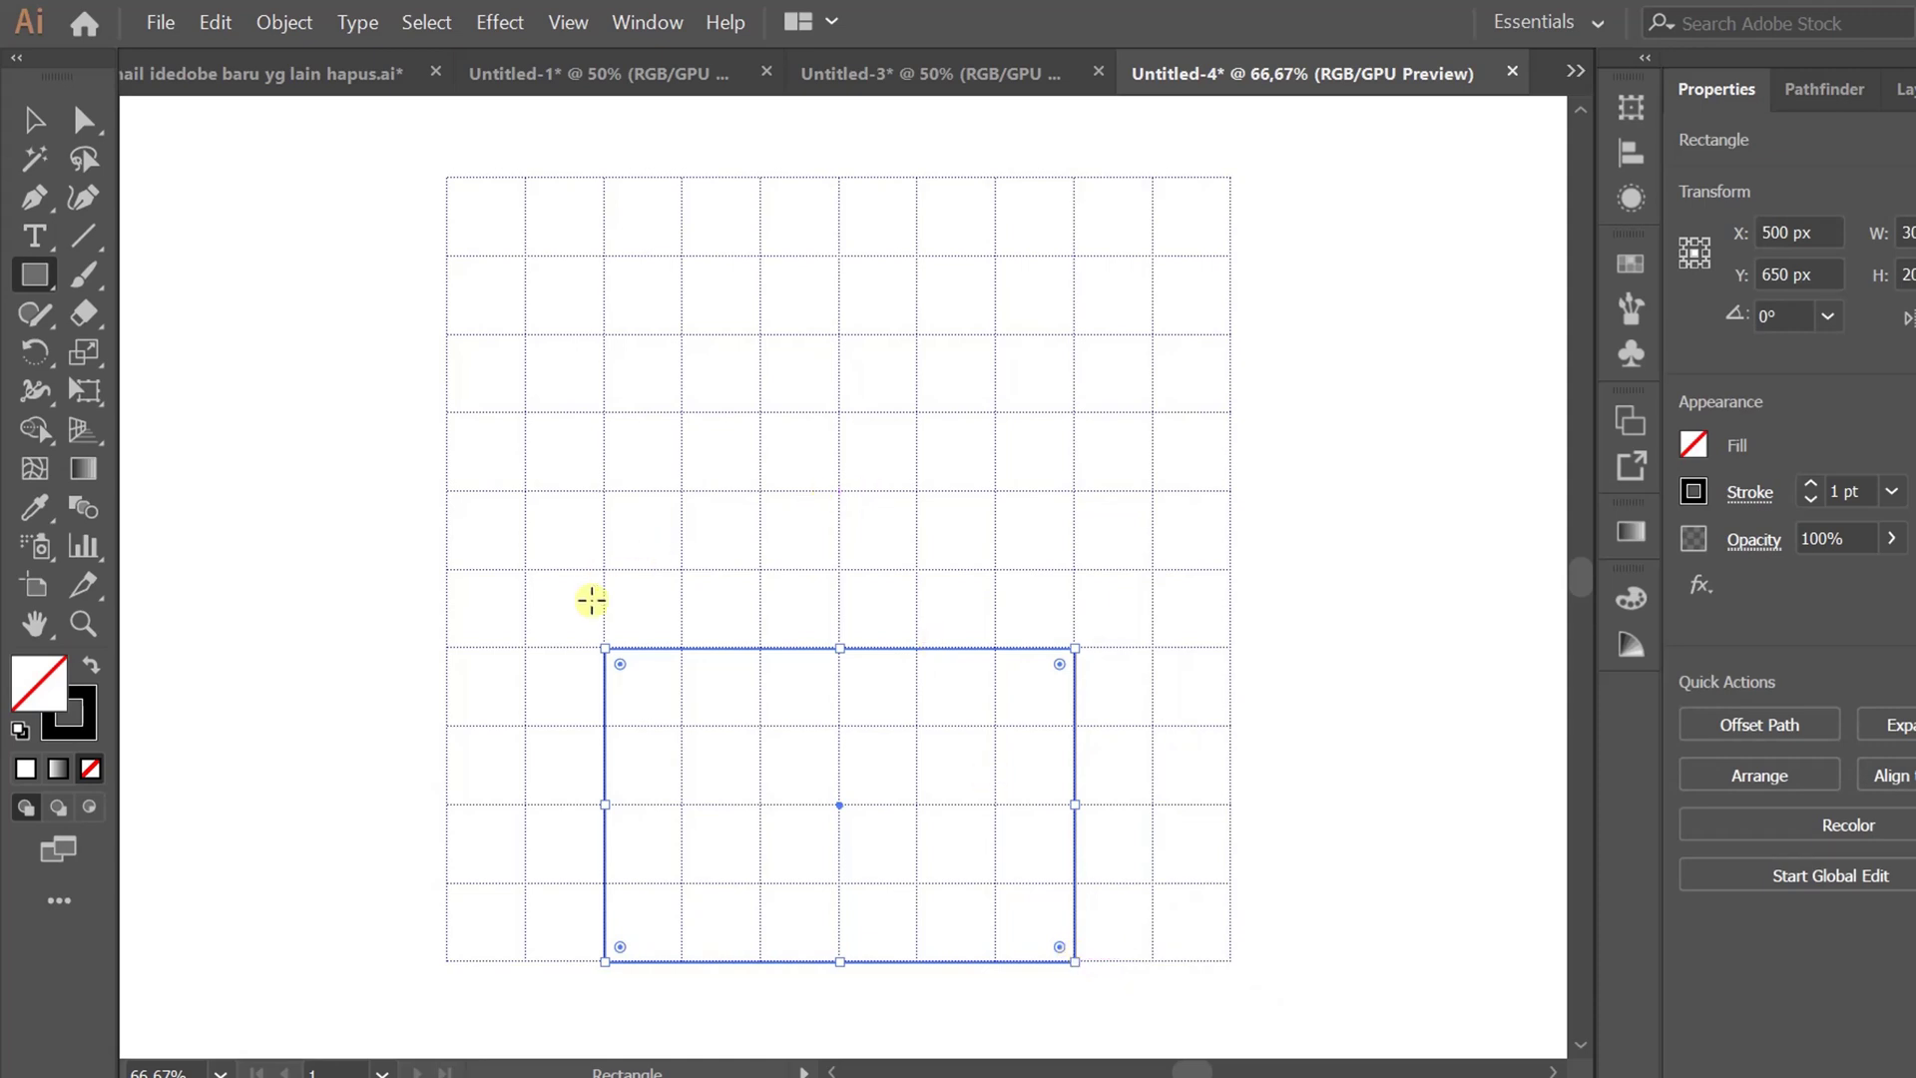
{"action": "left_click_drag", "start_coordinate": [607, 570], "coordinate": [1075, 647]}
Give both rectangles a 5 pt black stroke.
{"action": "key", "text": "v"}
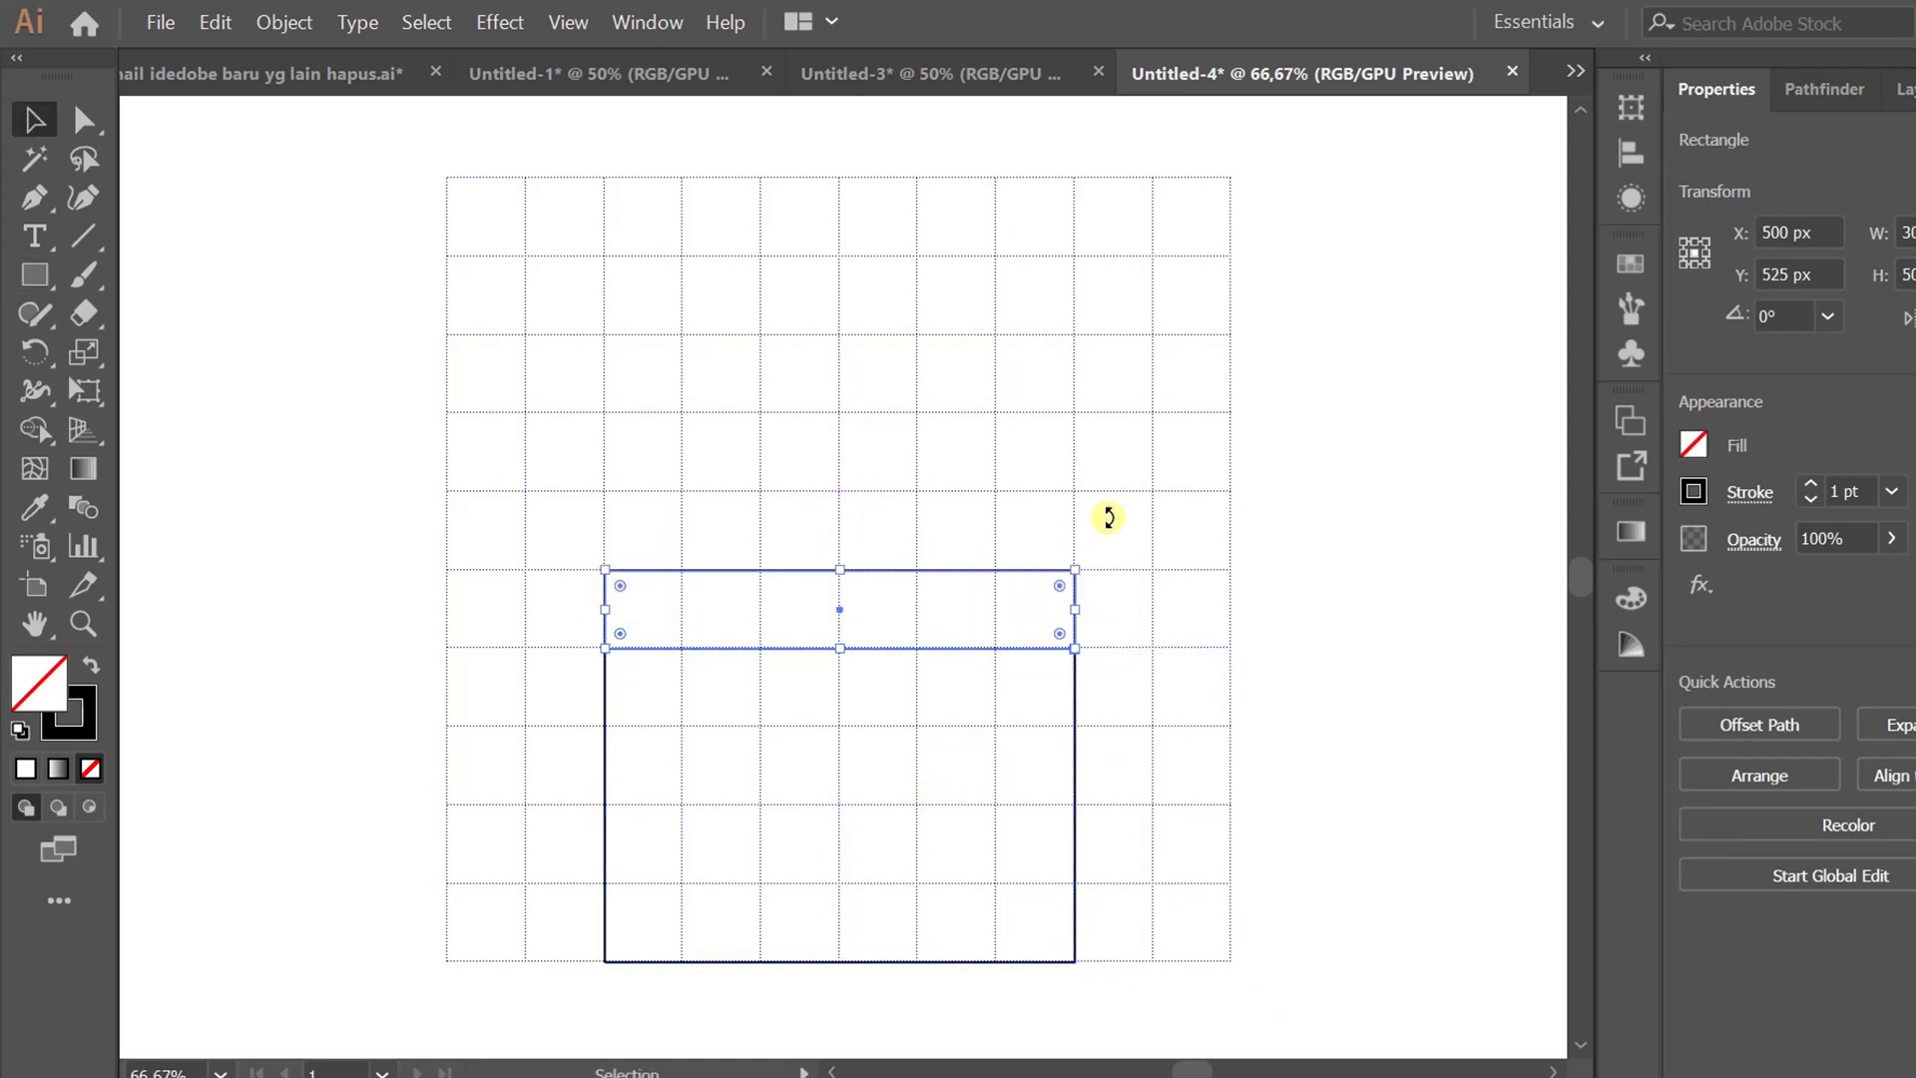
{"action": "left_click", "coordinate": [1108, 531]}
{"action": "left_click_drag", "start_coordinate": [1110, 542], "coordinate": [579, 845]}
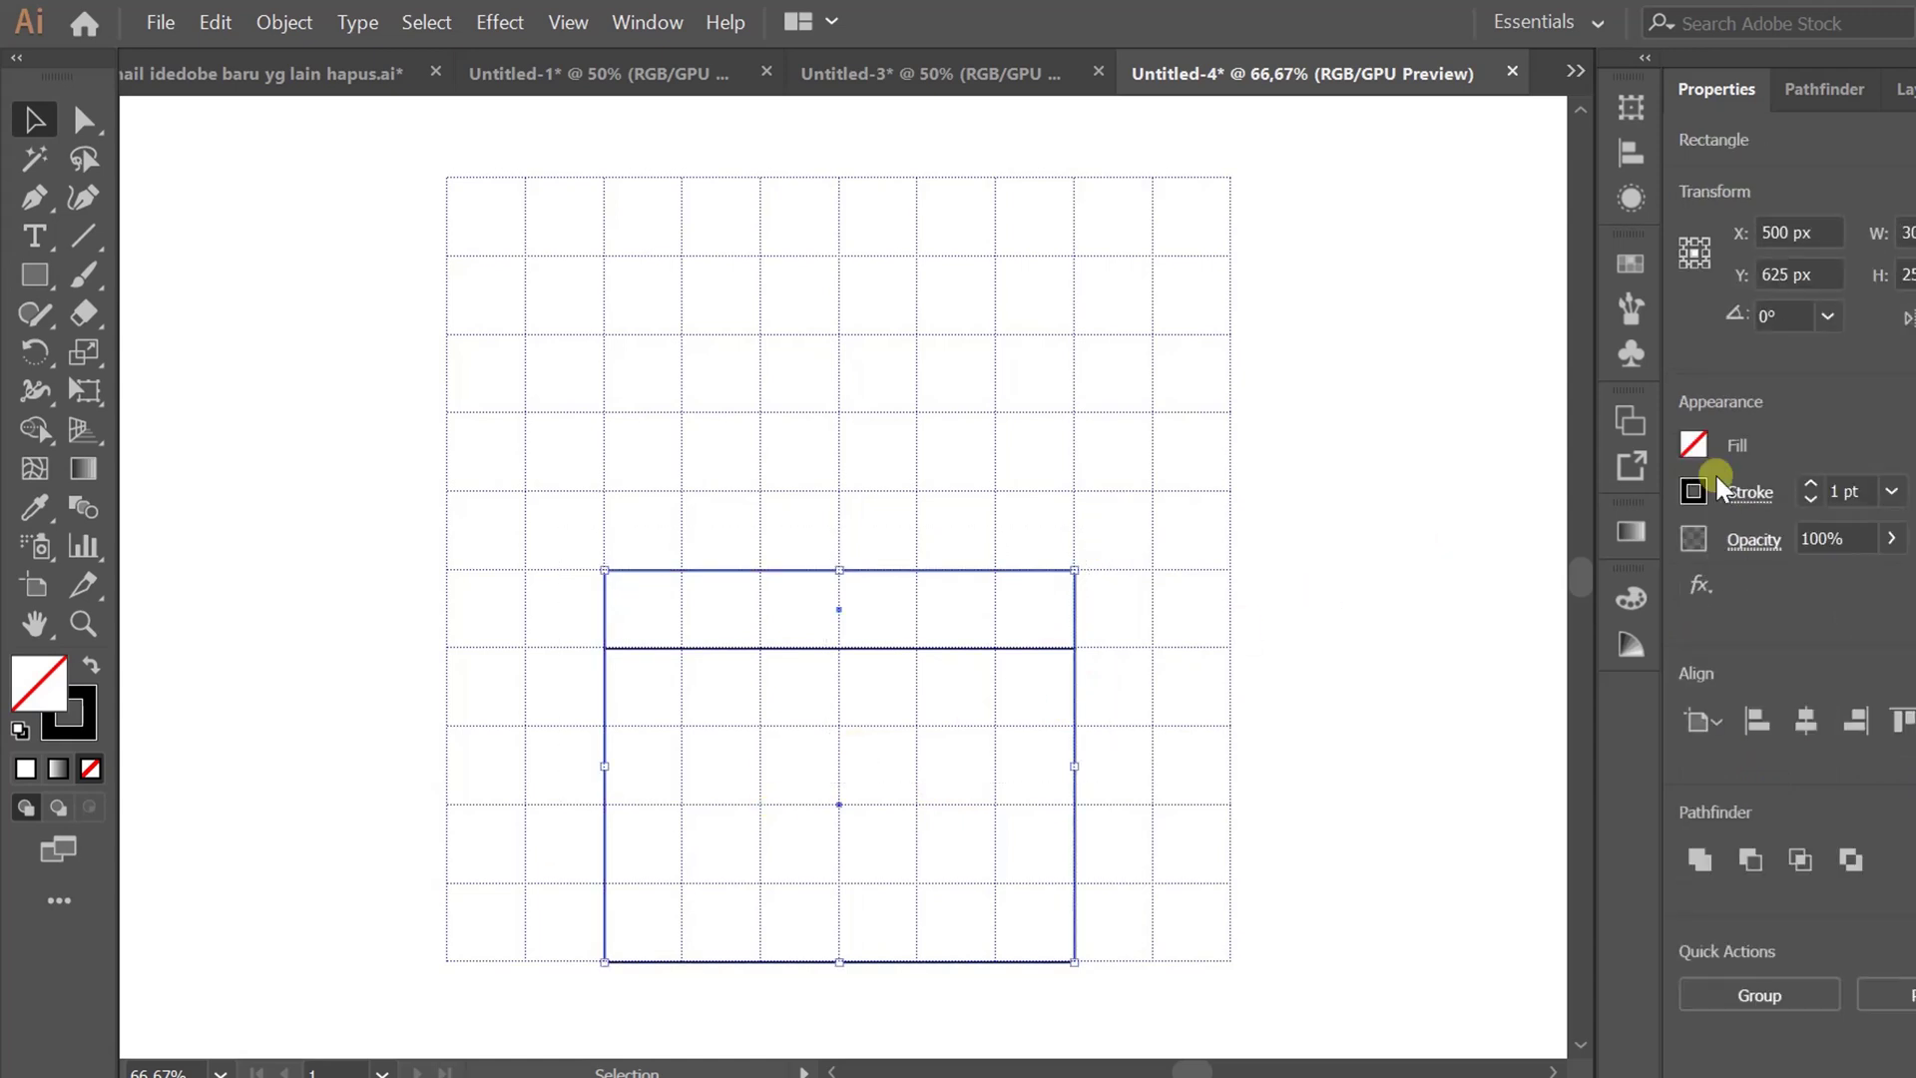
{"action": "left_click", "coordinate": [1809, 483]}
{"action": "left_click", "coordinate": [1809, 483]}
{"action": "left_click", "coordinate": [1809, 483]}
{"action": "left_click", "coordinate": [1809, 483]}
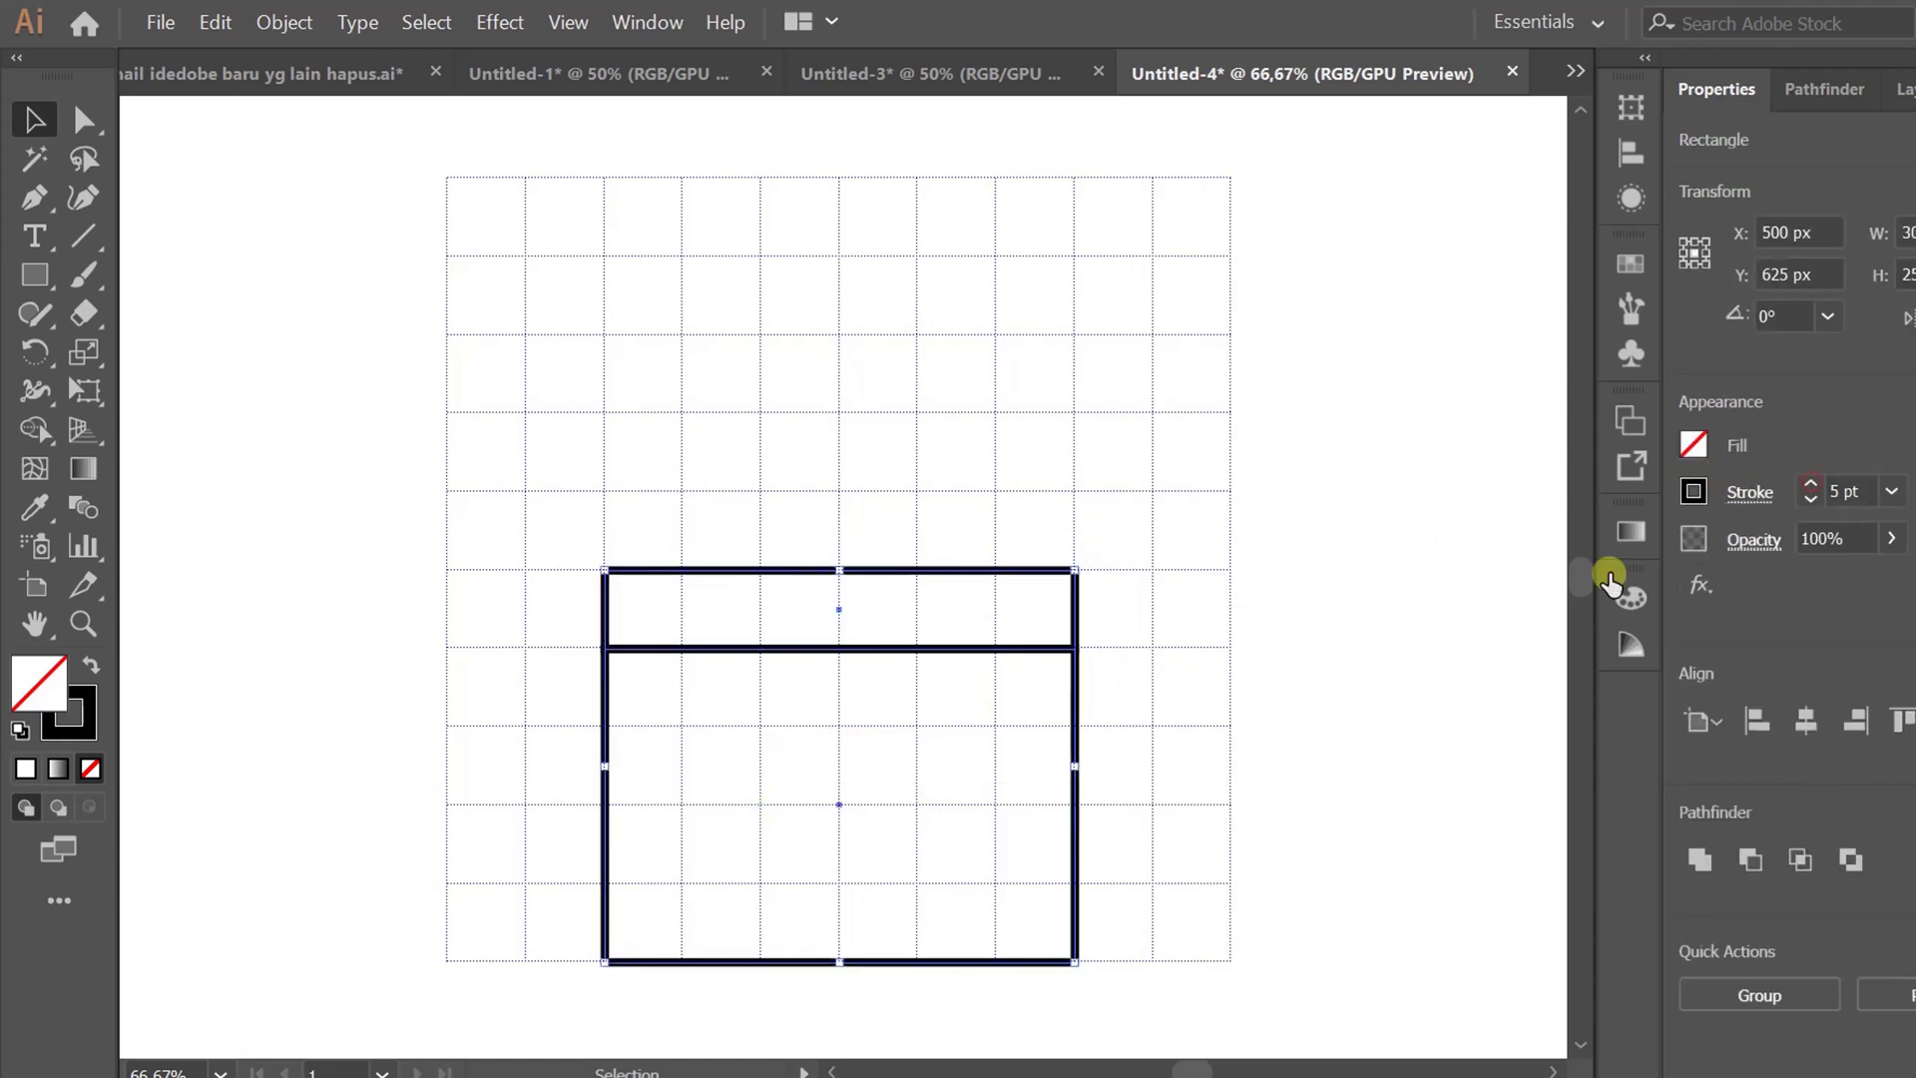
{"action": "left_click", "coordinate": [551, 746]}
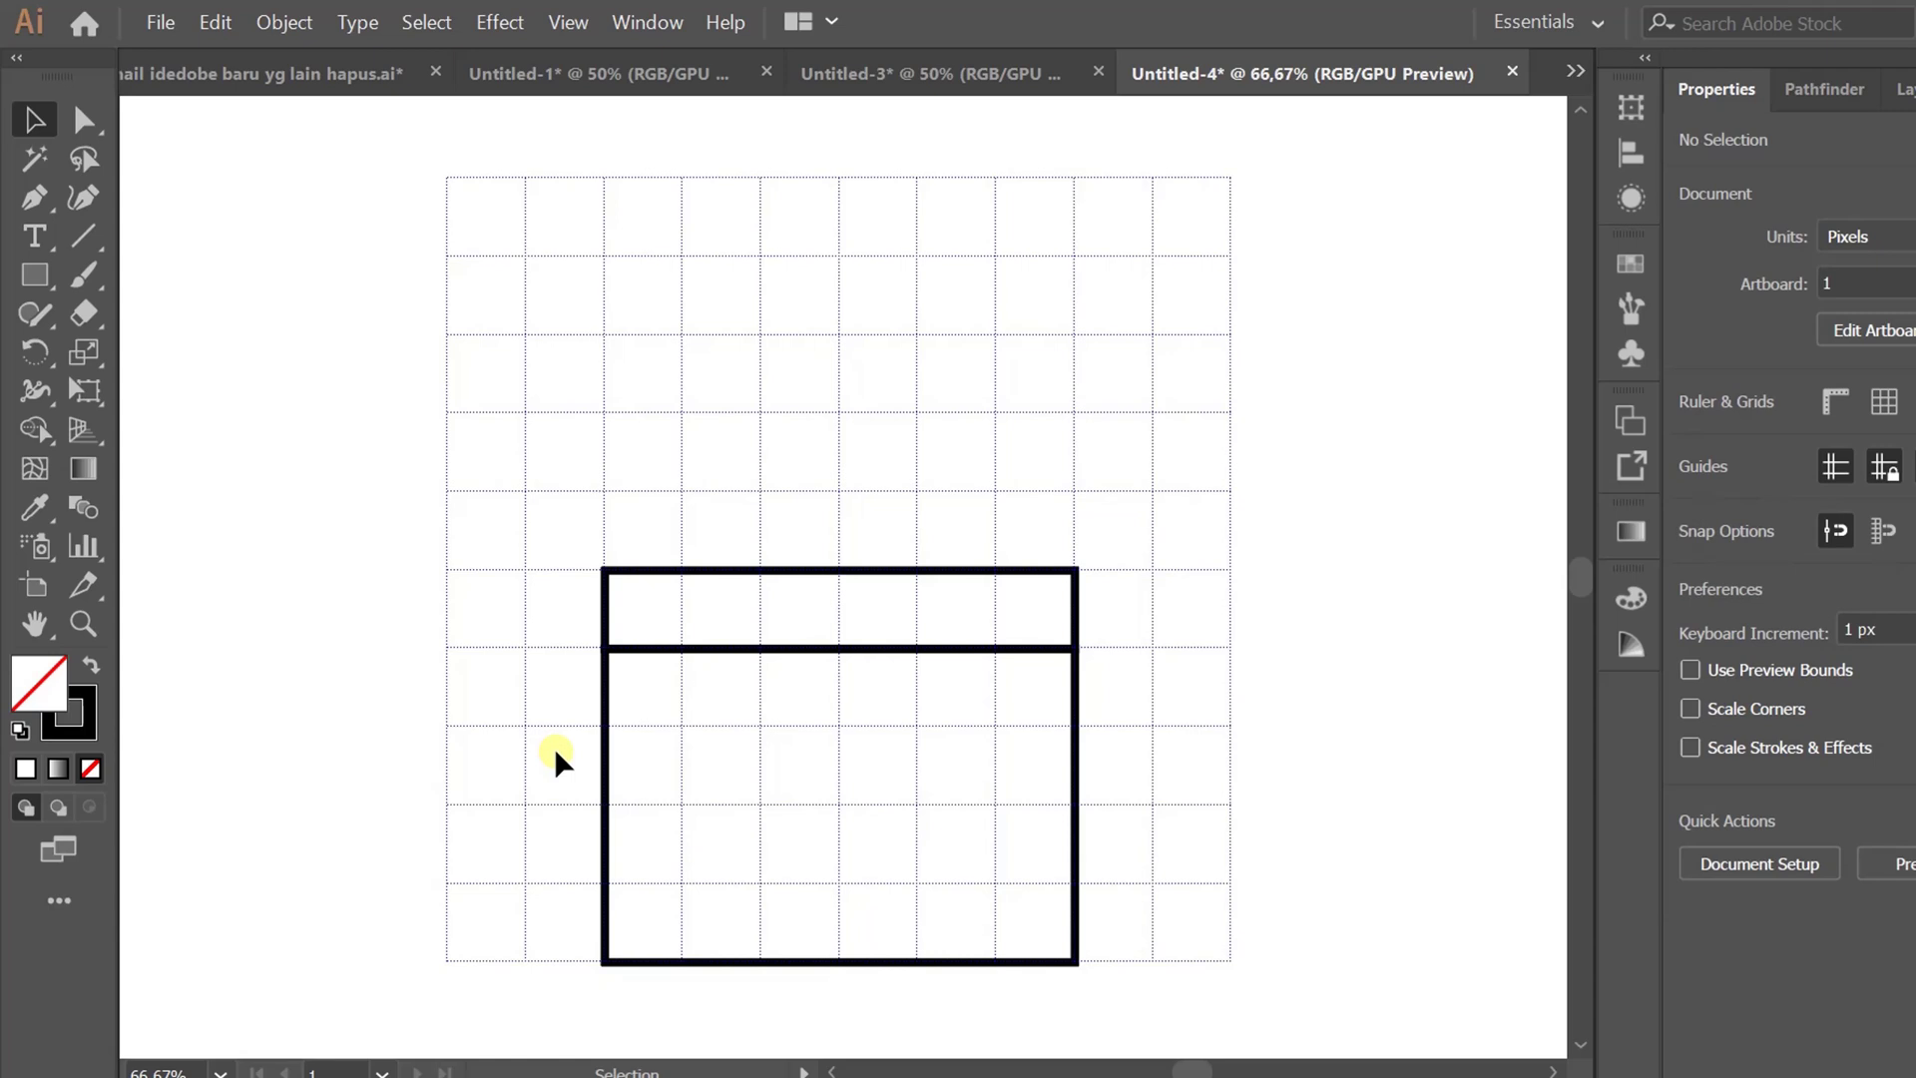
Pull the body's bottom-left corner 50 px inward and the bottom-right corner inward to taper it.
{"action": "scroll", "coordinate": [1131, 513], "scroll_direction": "down", "scroll_amount": 3}
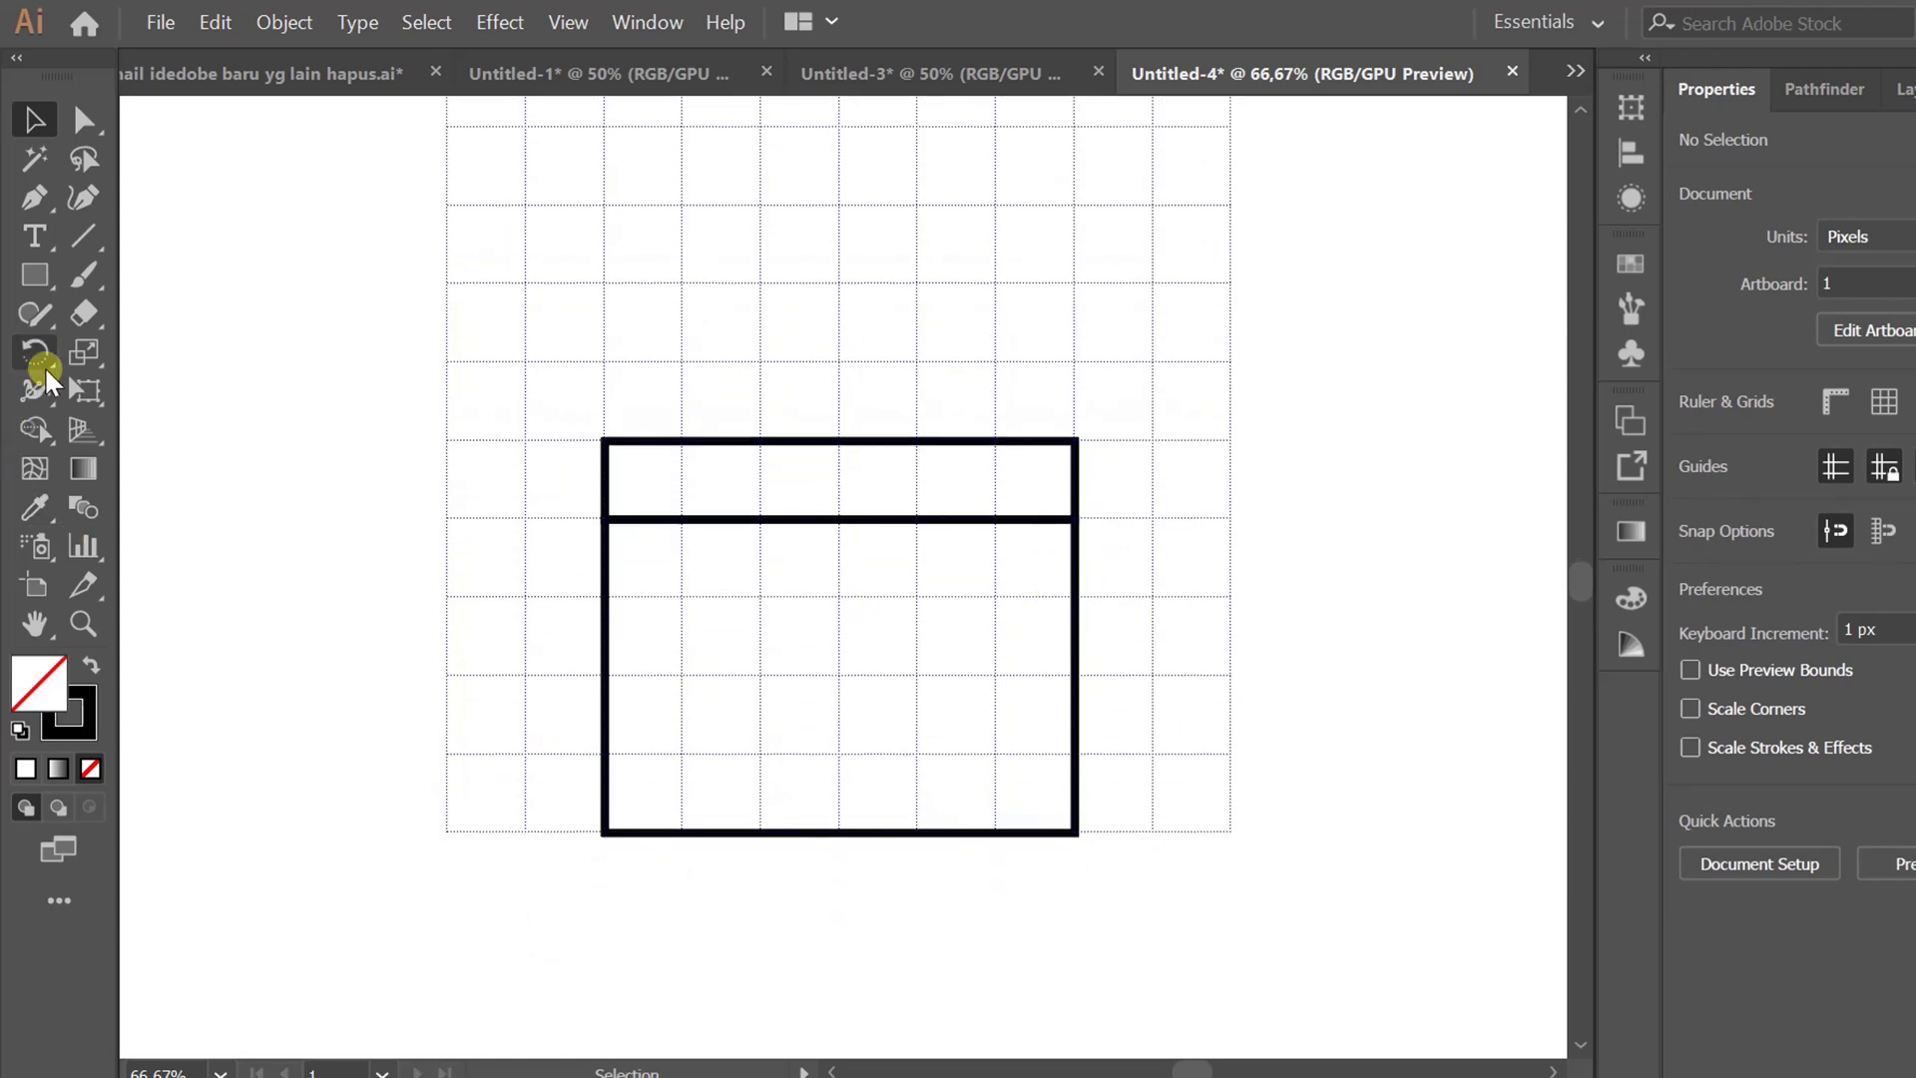
{"action": "left_click", "coordinate": [34, 429]}
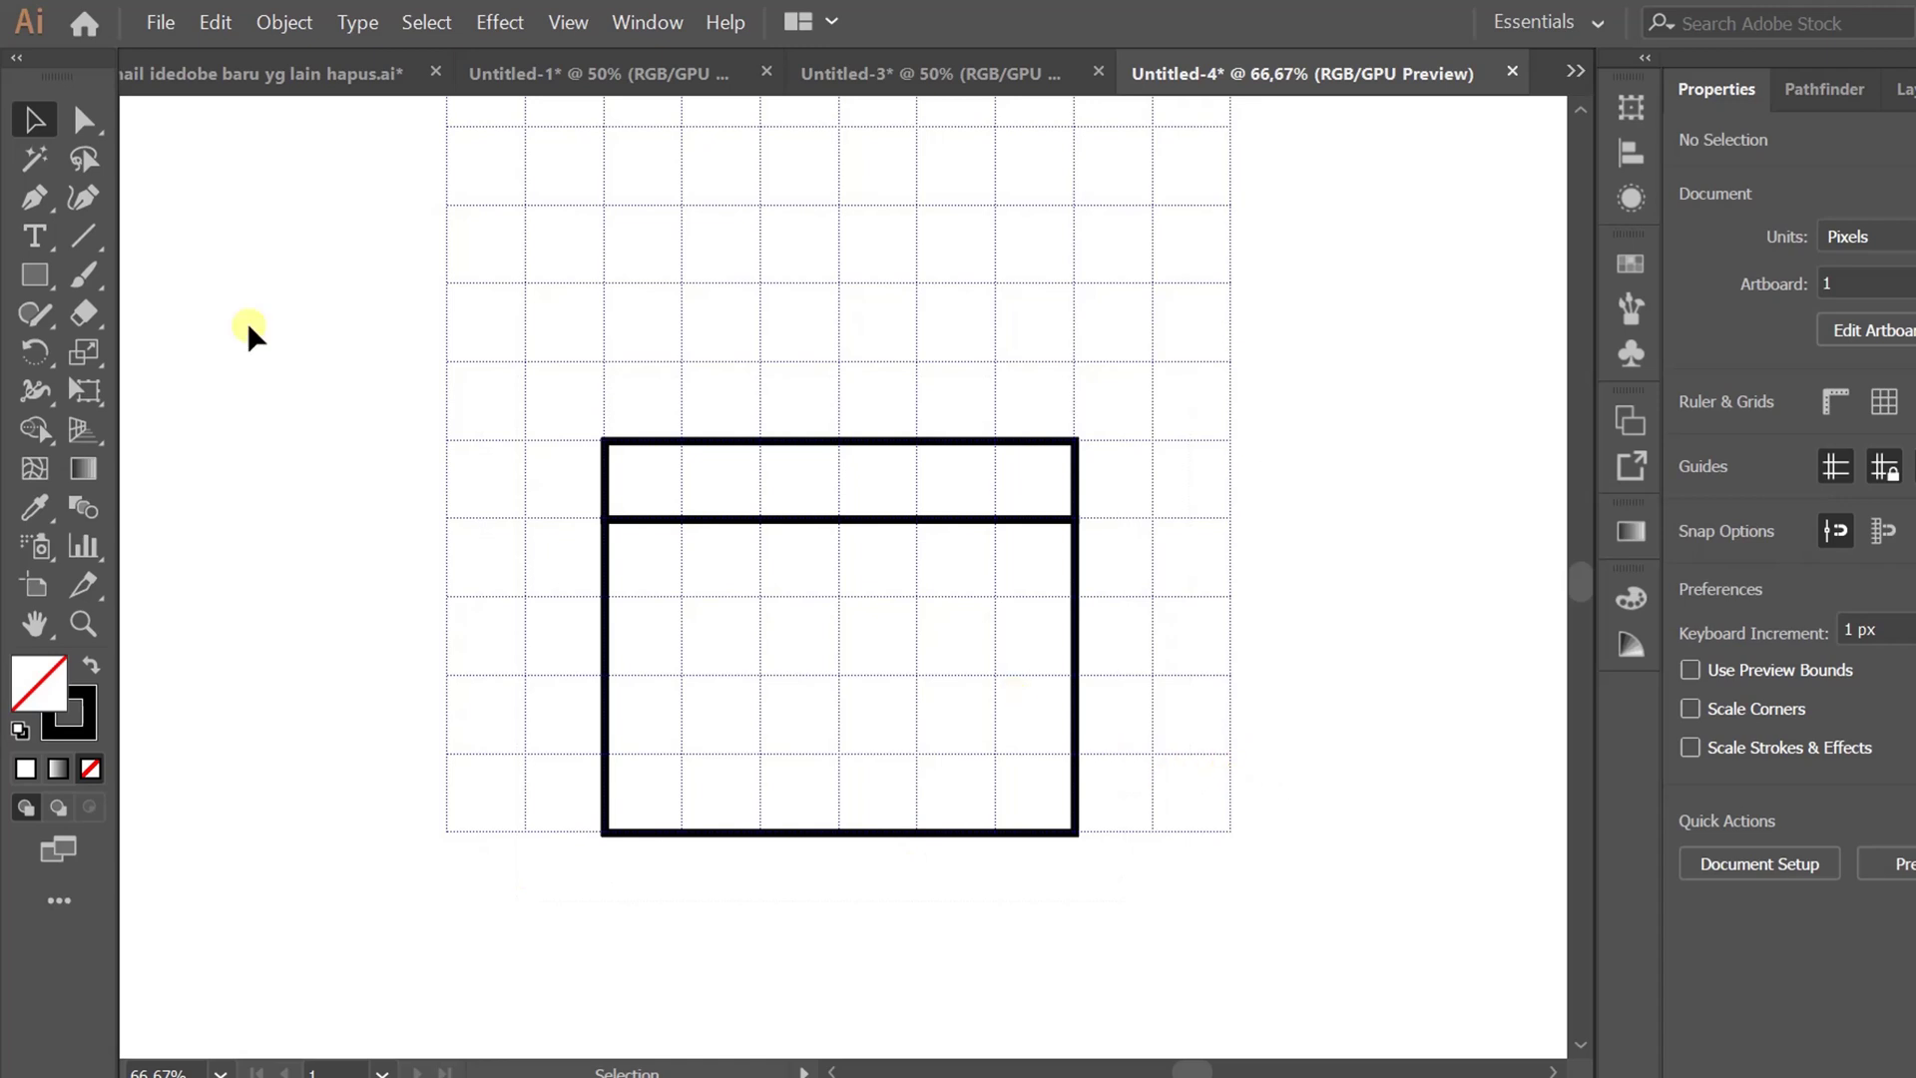
{"action": "left_click", "coordinate": [66, 120]}
{"action": "left_click", "coordinate": [68, 120]}
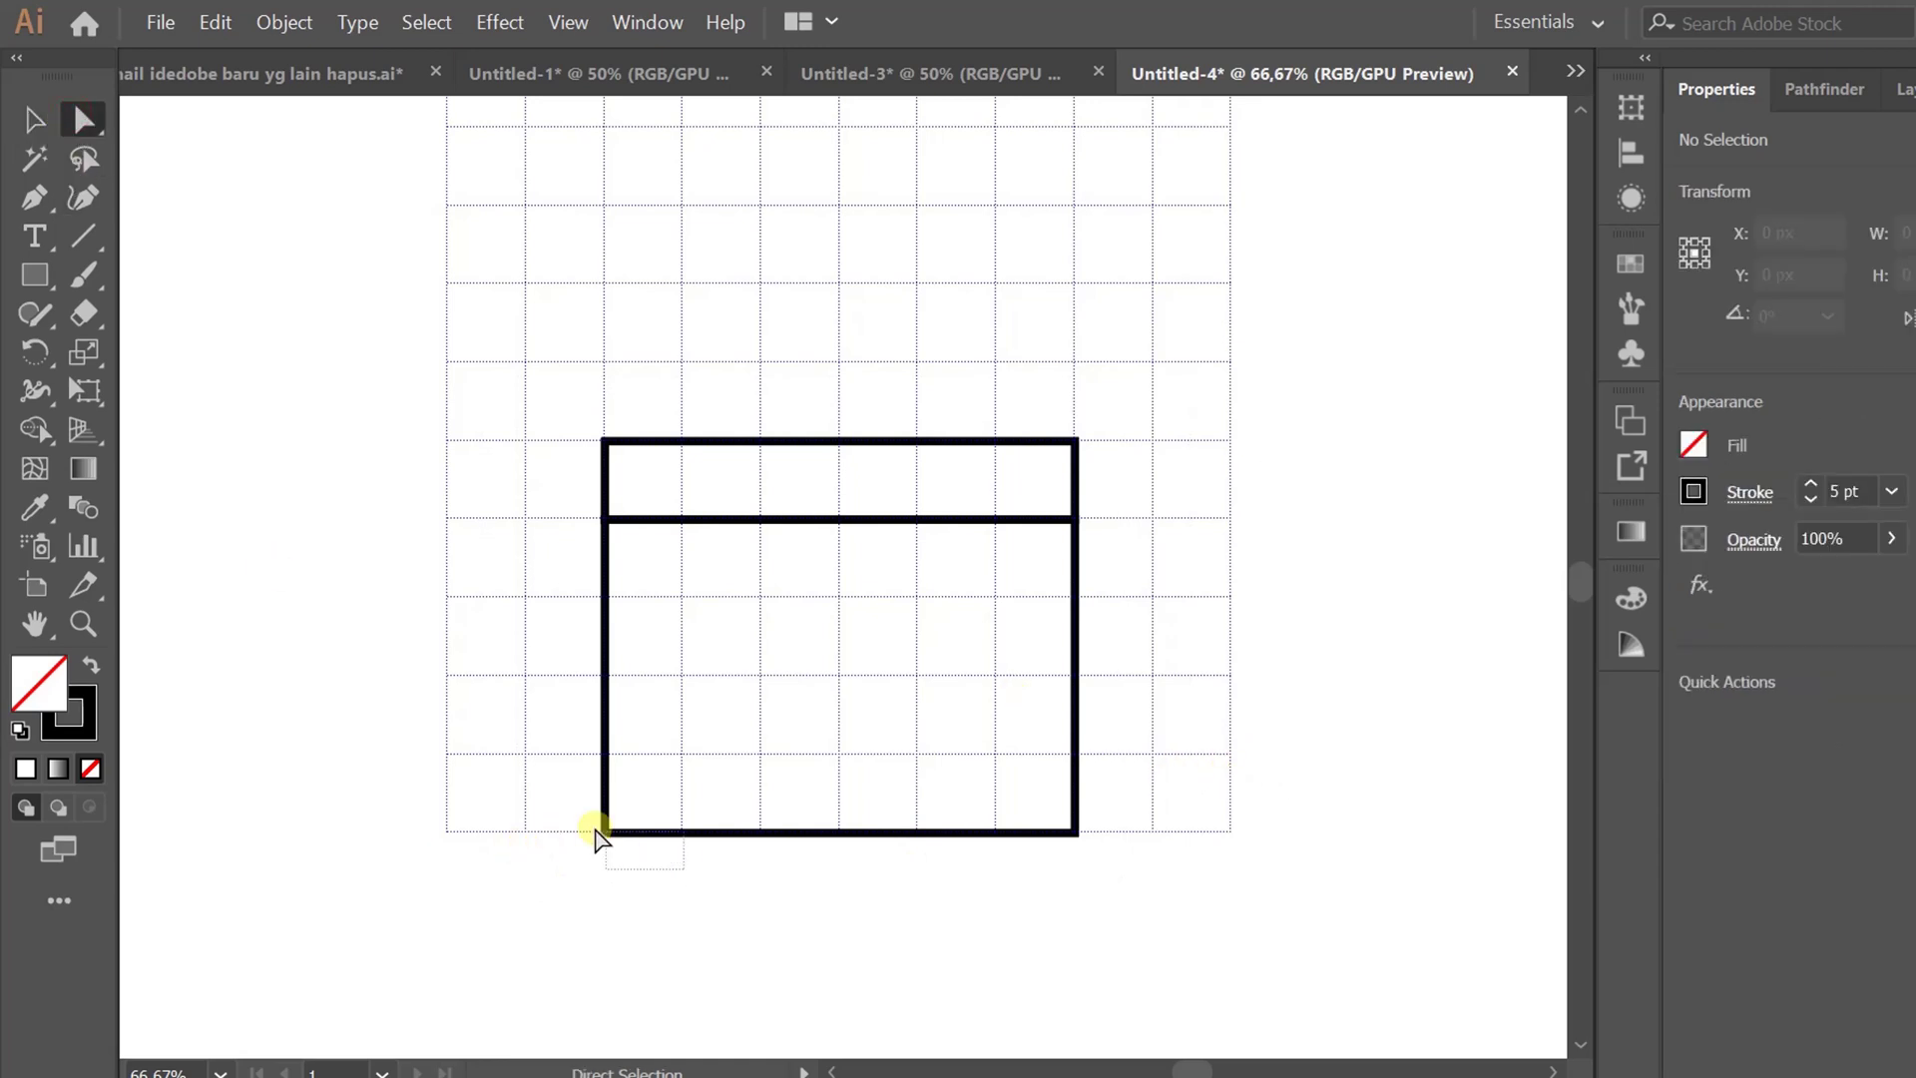
{"action": "left_click", "coordinate": [602, 833]}
{"action": "left_click_drag", "start_coordinate": [620, 835], "coordinate": [682, 835]}
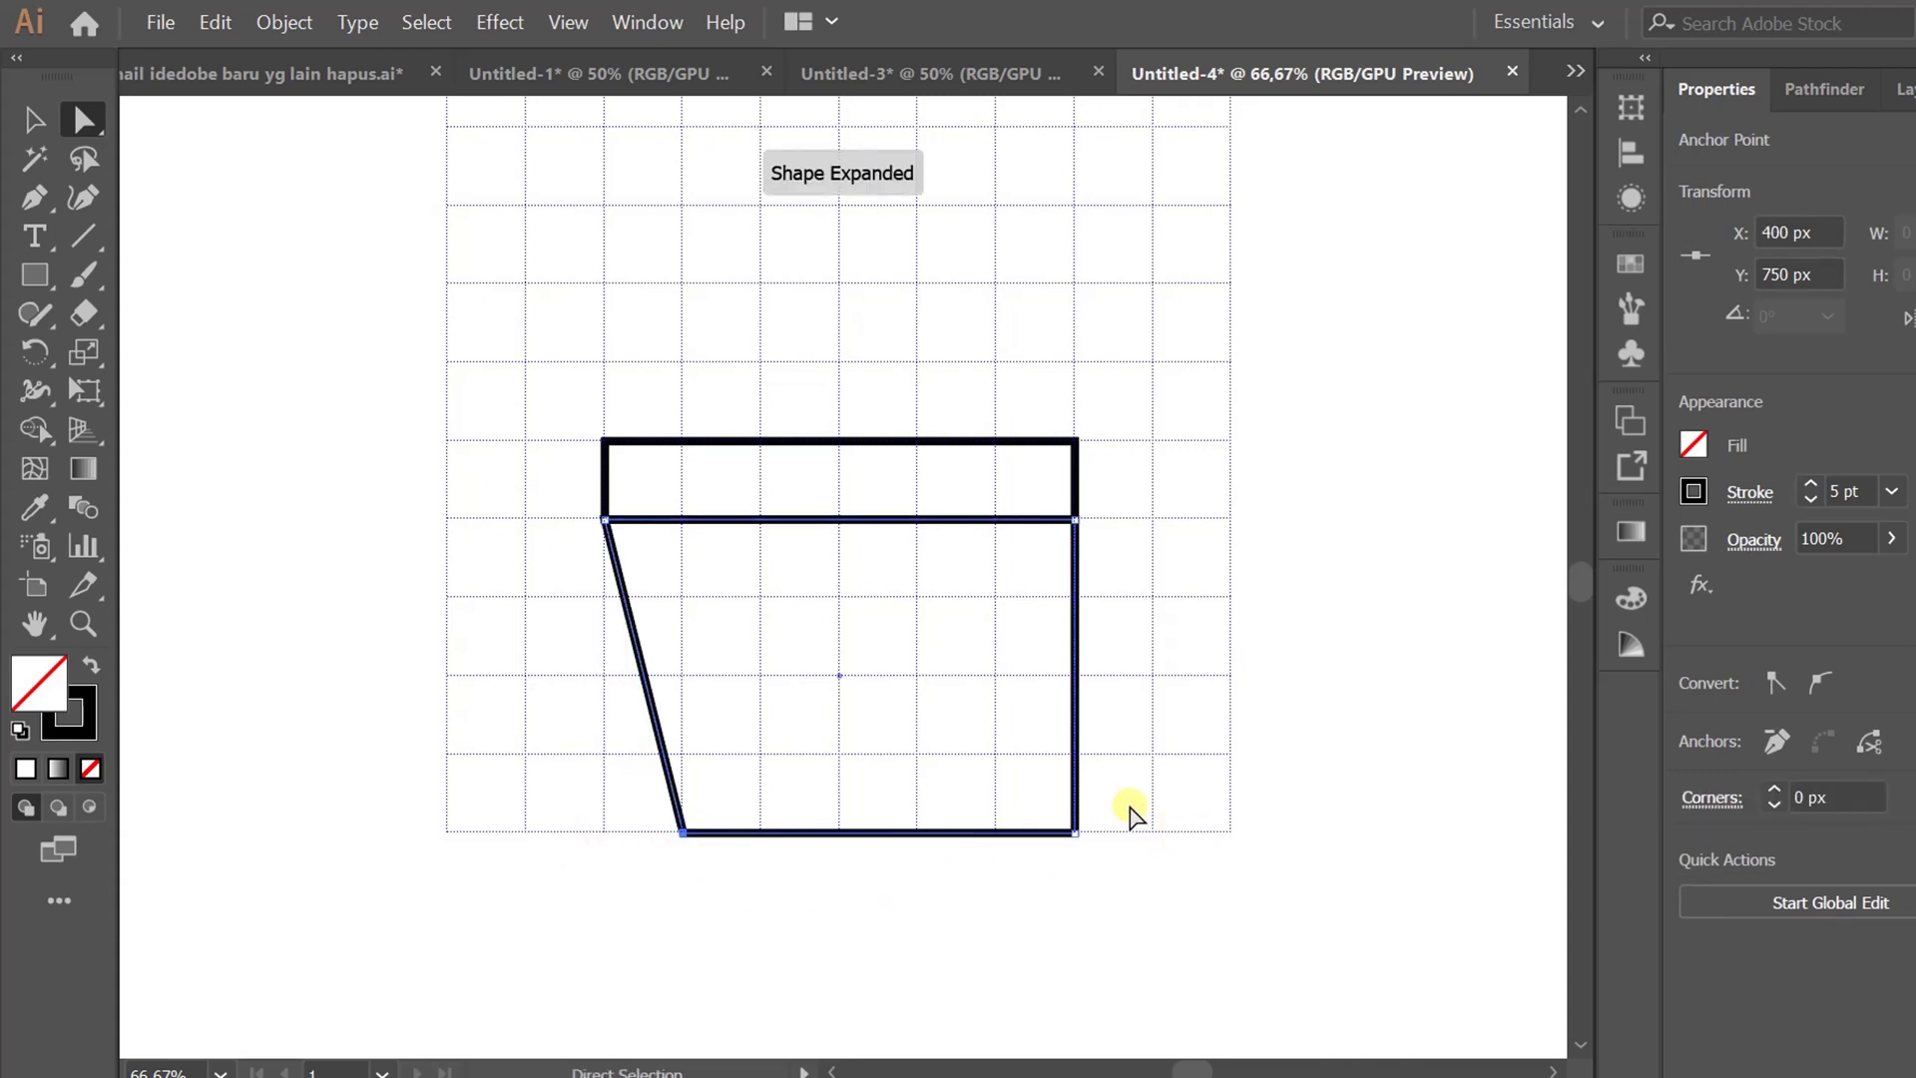
{"action": "left_click_drag", "start_coordinate": [1076, 834], "coordinate": [997, 838]}
{"action": "left_click", "coordinate": [937, 898]}
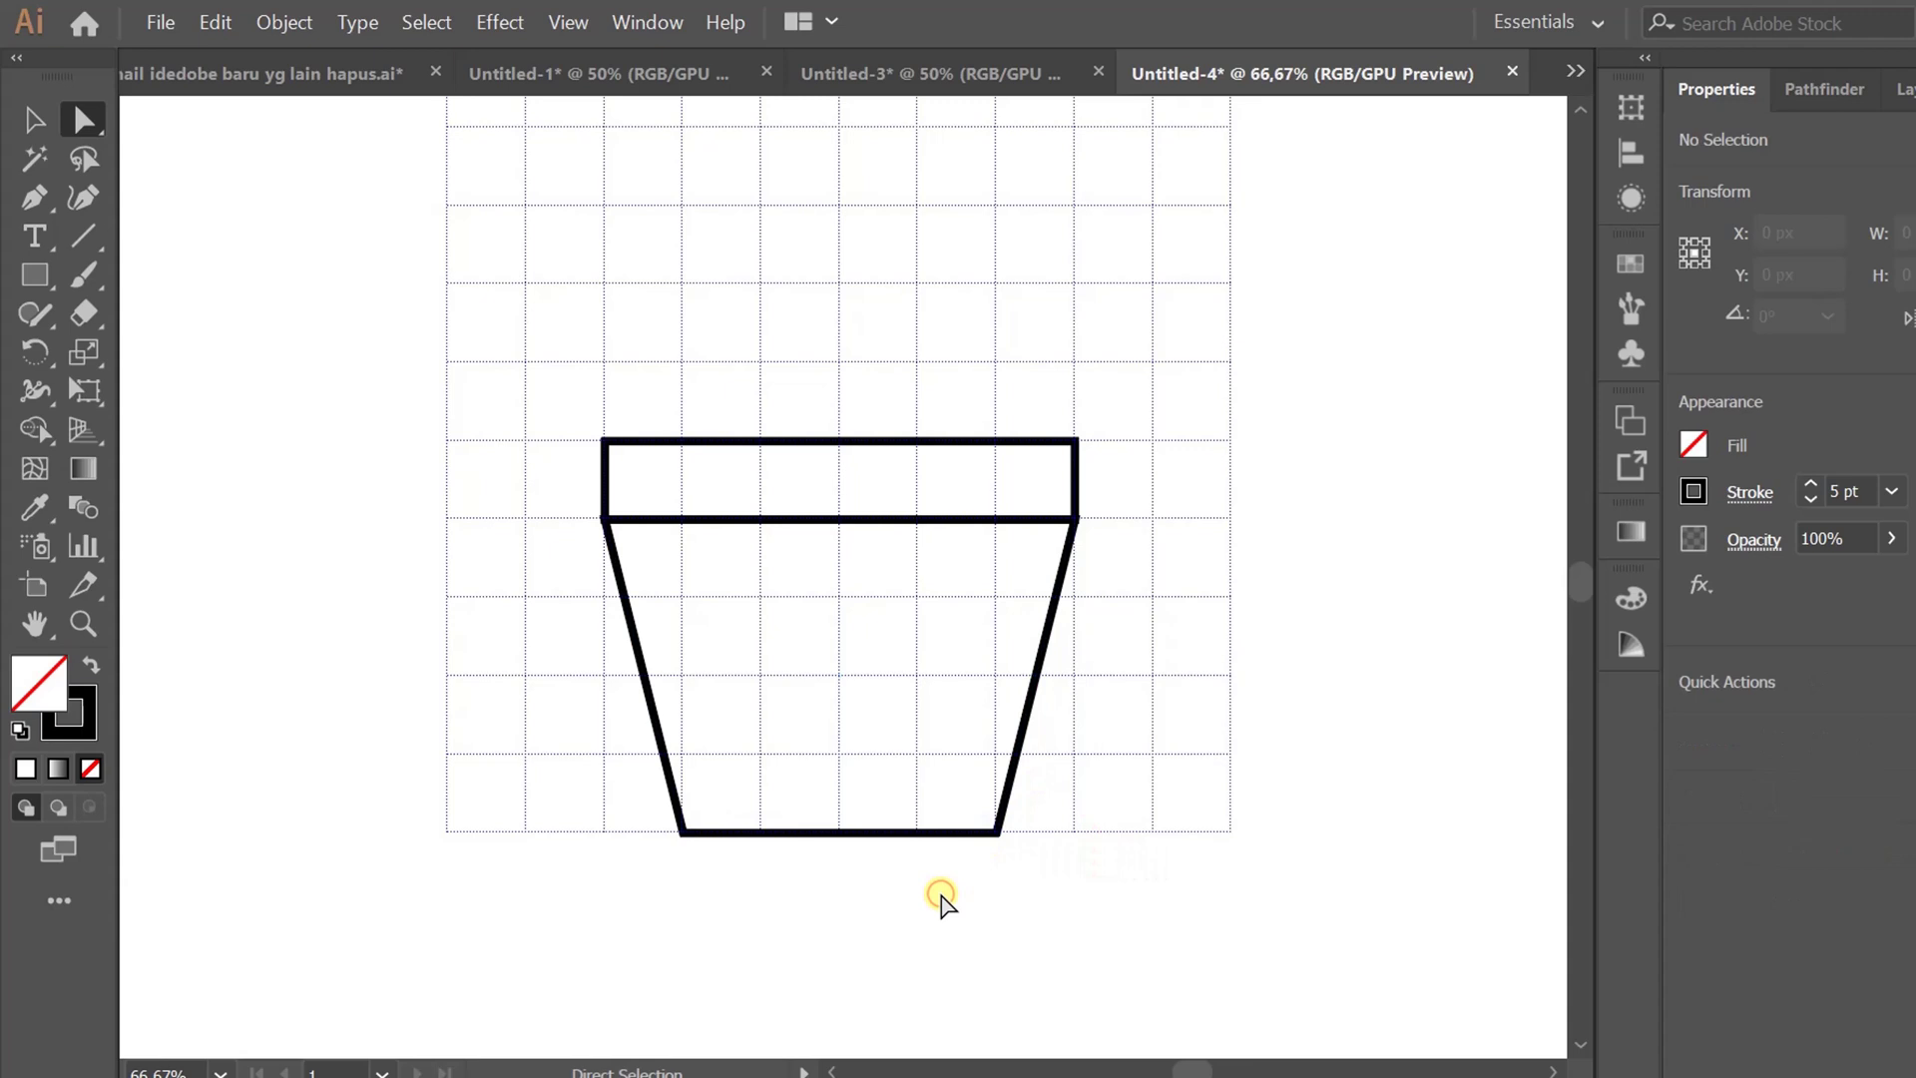
{"action": "key", "text": "ctrl+plus"}
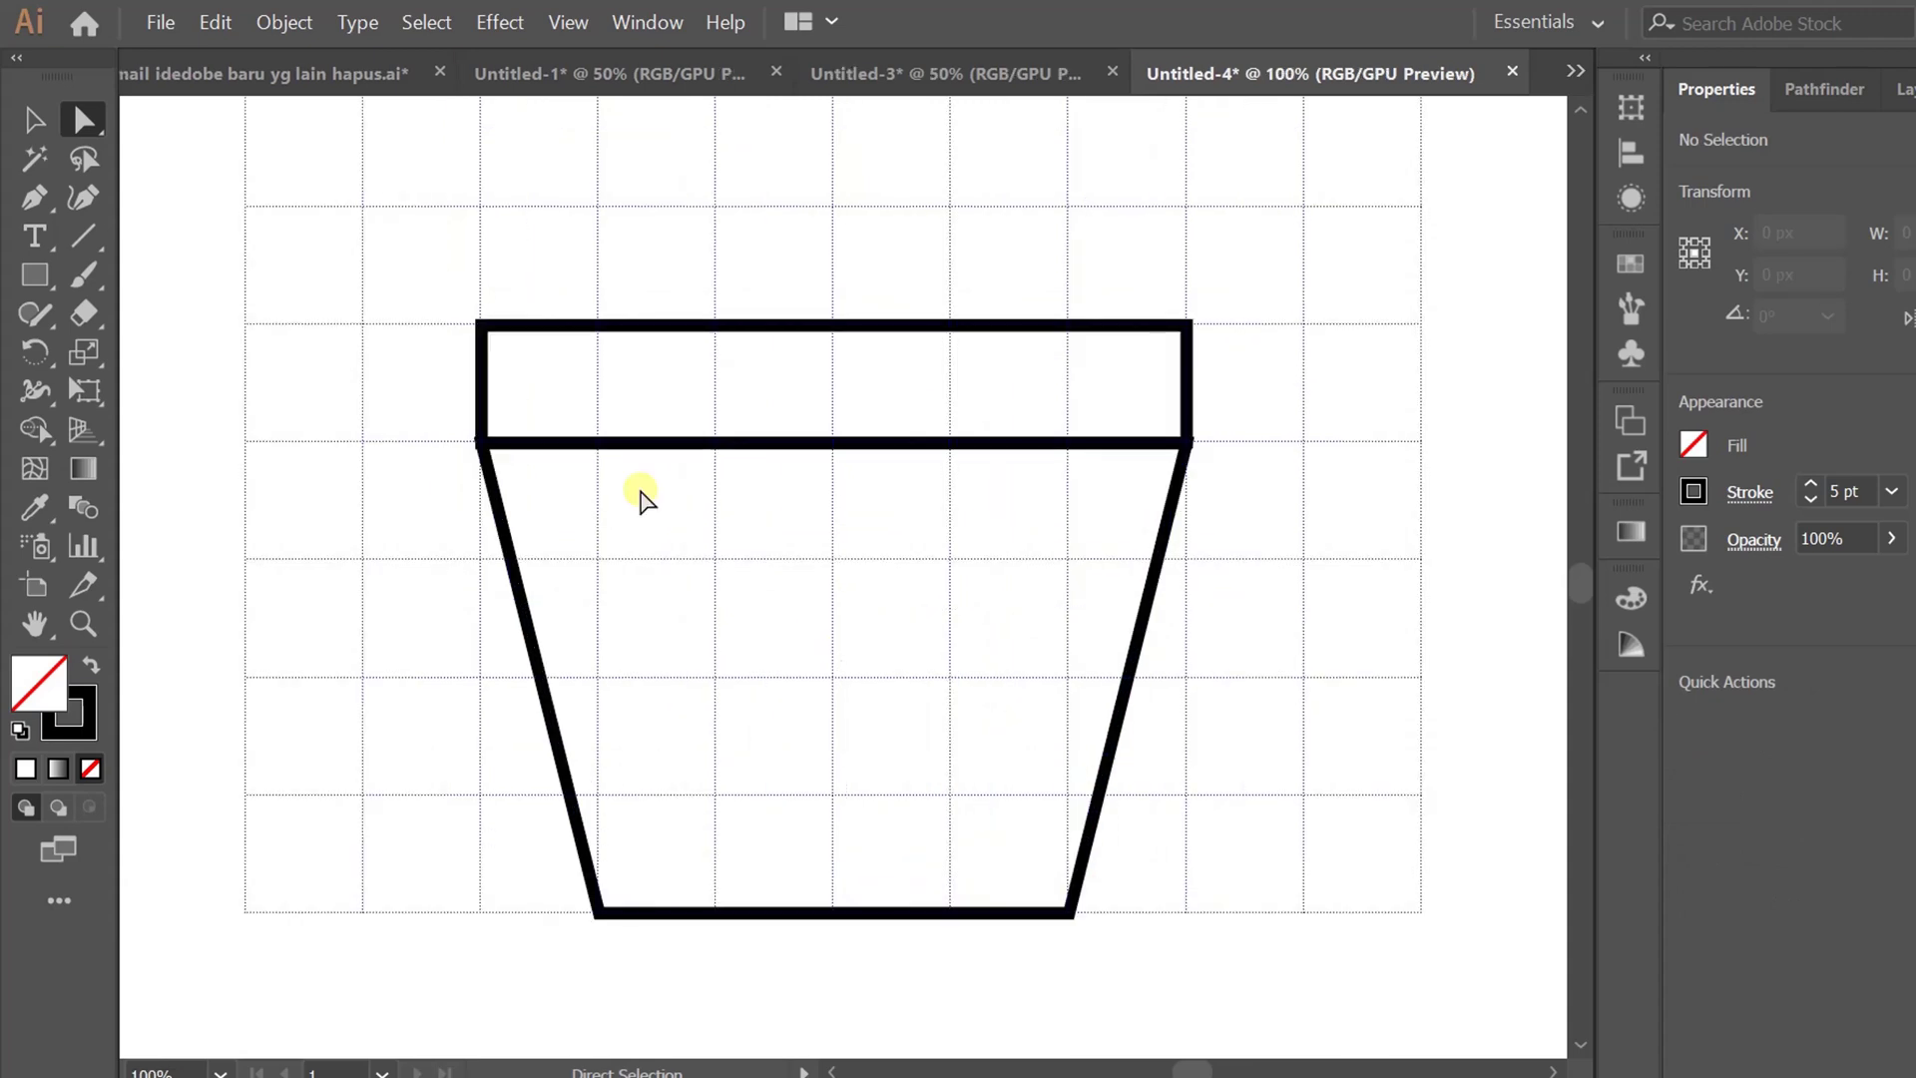
Create a 50 px circle and place it on the rim's left corner.
{"action": "left_click", "coordinate": [40, 272]}
{"action": "left_click", "coordinate": [160, 354]}
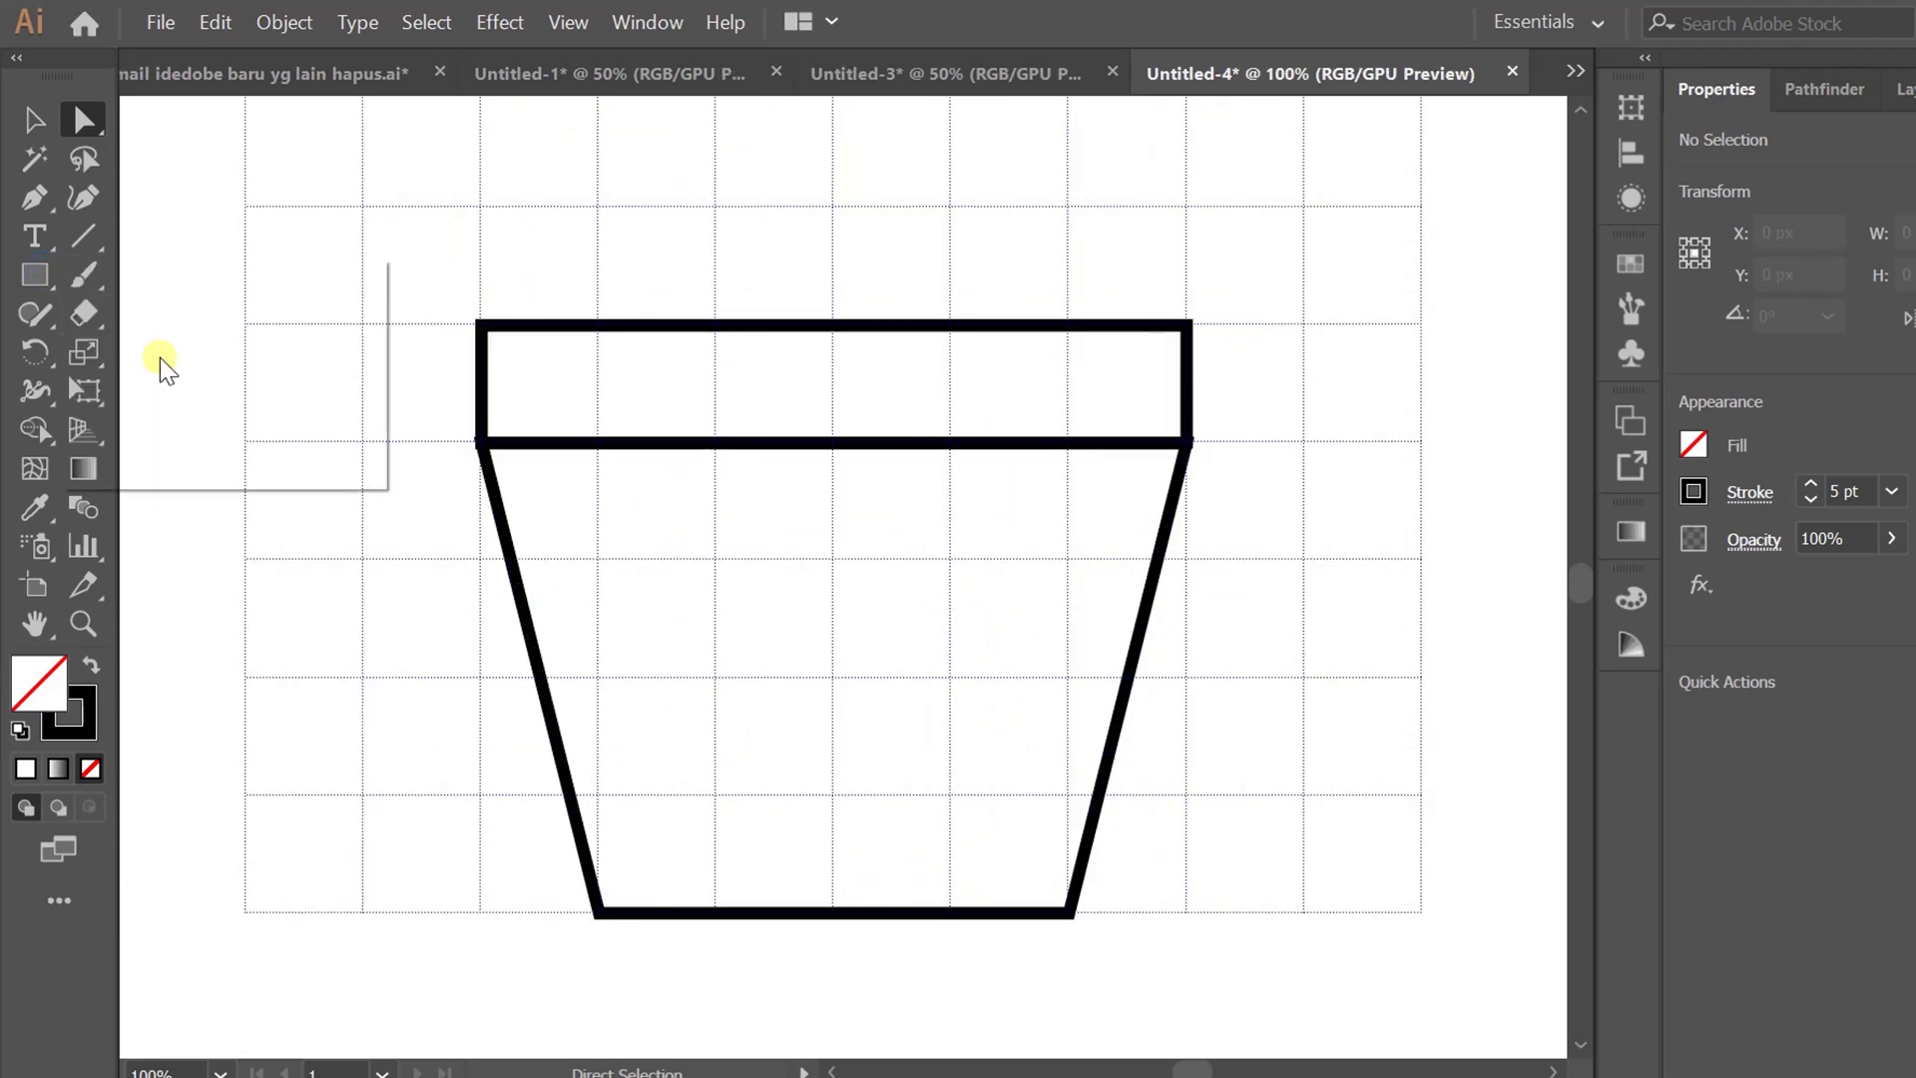
{"action": "left_click", "coordinate": [421, 607]}
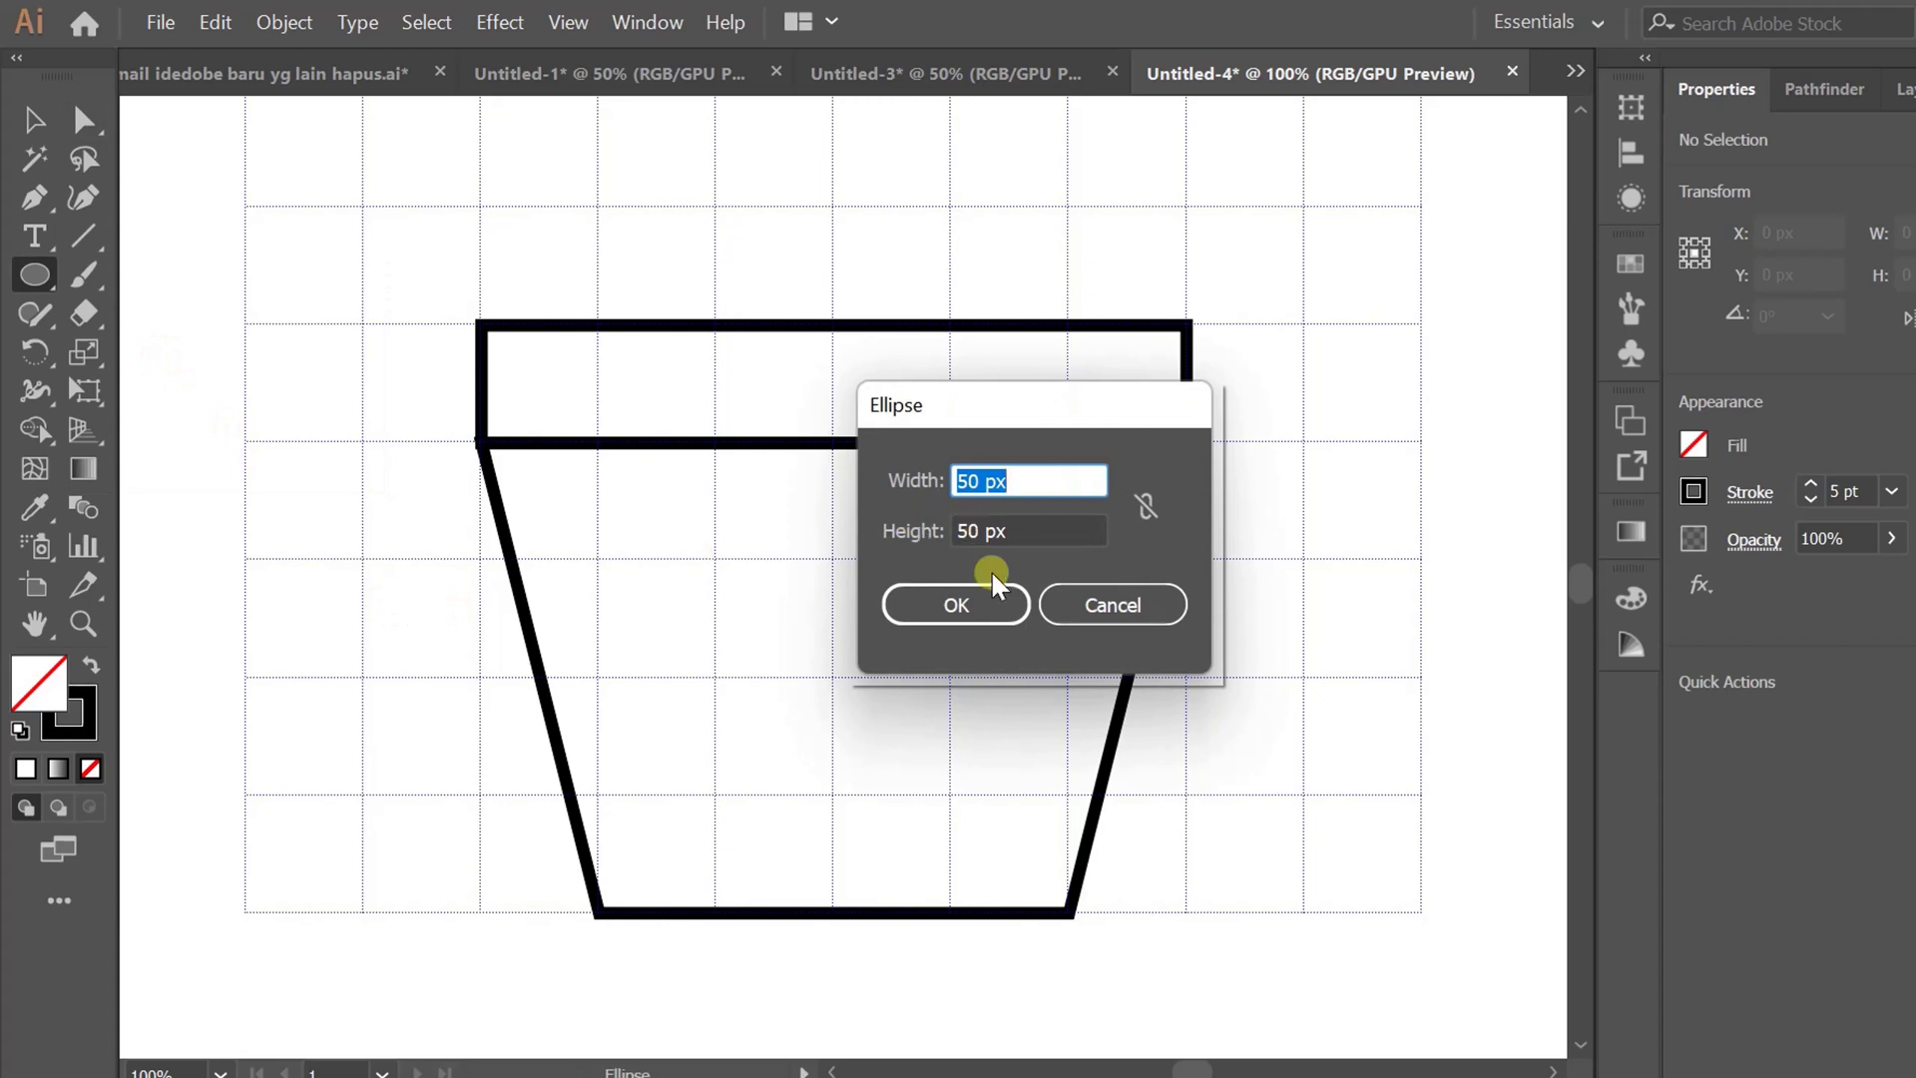
{"action": "left_click", "coordinate": [976, 609]}
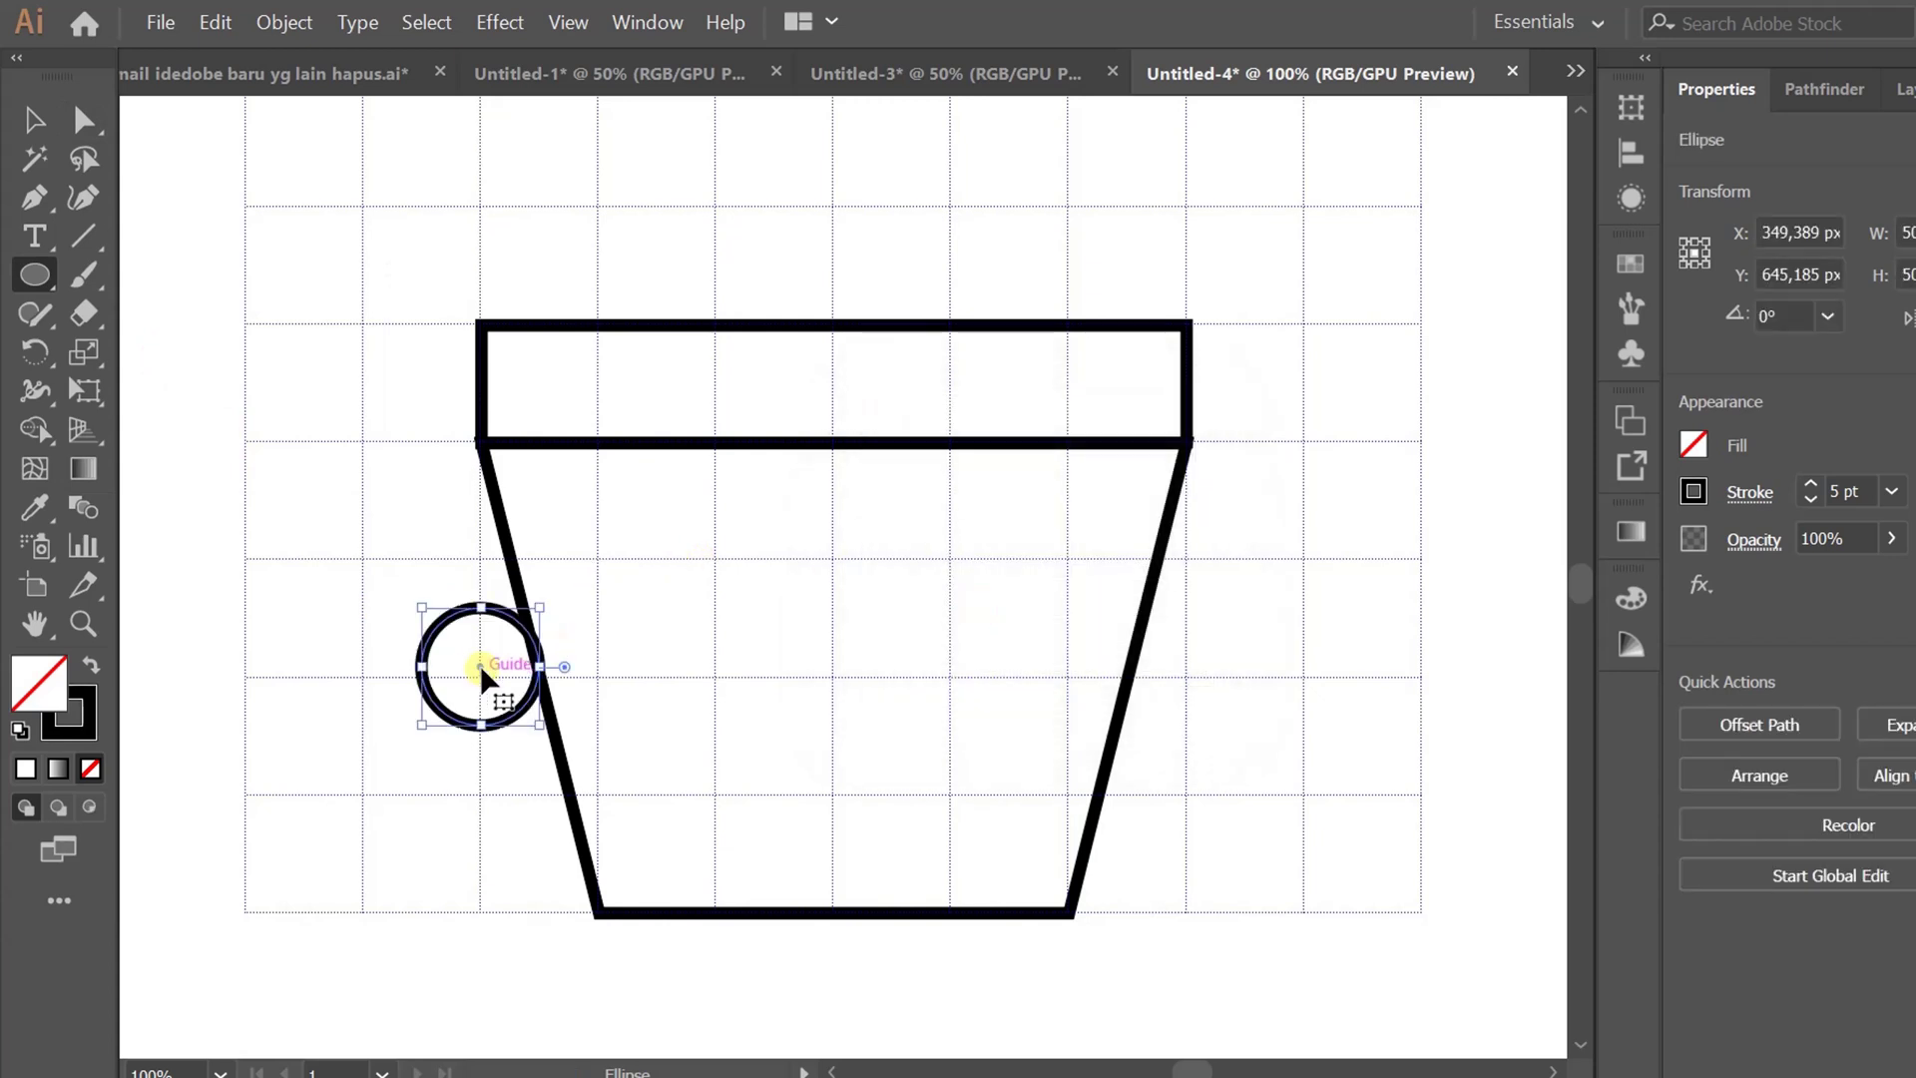
{"action": "left_click_drag", "start_coordinate": [476, 662], "coordinate": [476, 379]}
Reflect a copy of the circle onto the rim's right end.
{"action": "left_click", "coordinate": [37, 351]}
{"action": "left_click", "coordinate": [118, 391]}
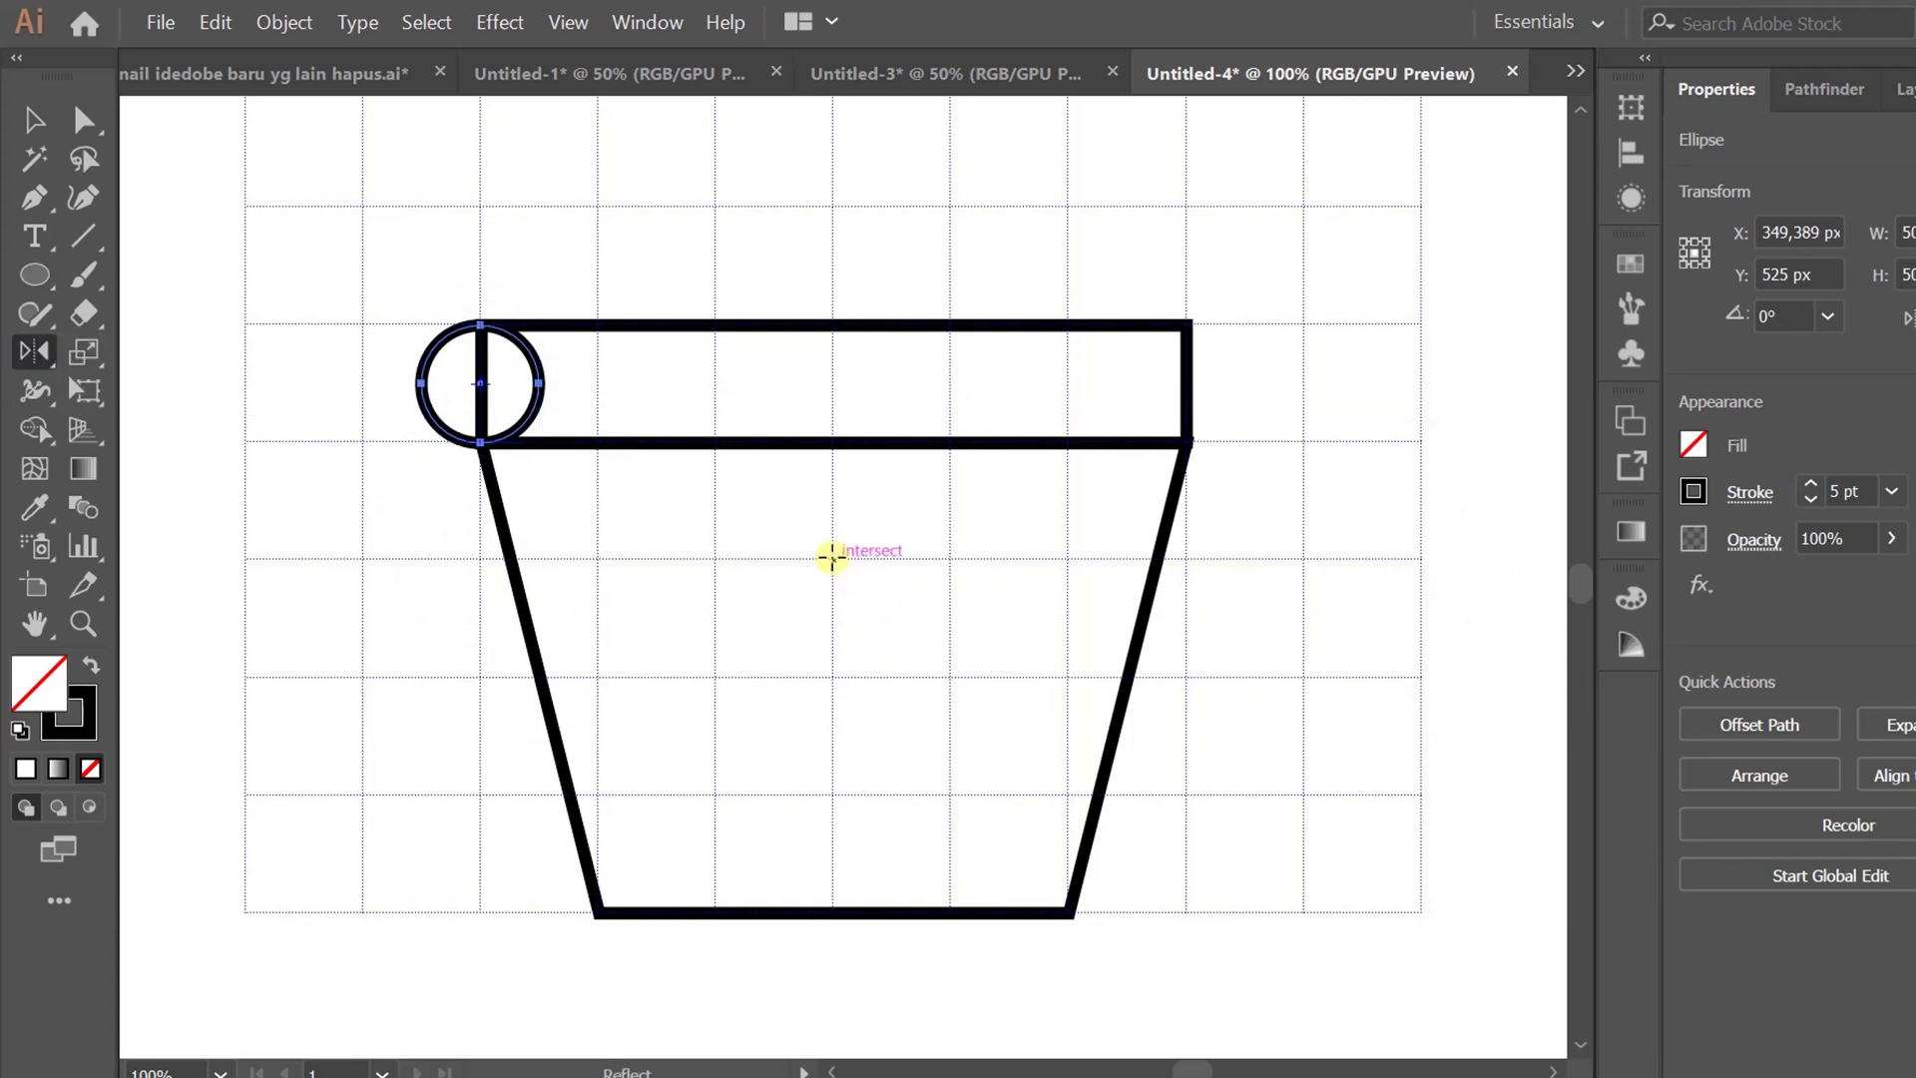
{"action": "left_click_drag", "start_coordinate": [675, 619], "coordinate": [949, 609]}
{"action": "key", "text": "v"}
{"action": "left_click", "coordinate": [1168, 624]}
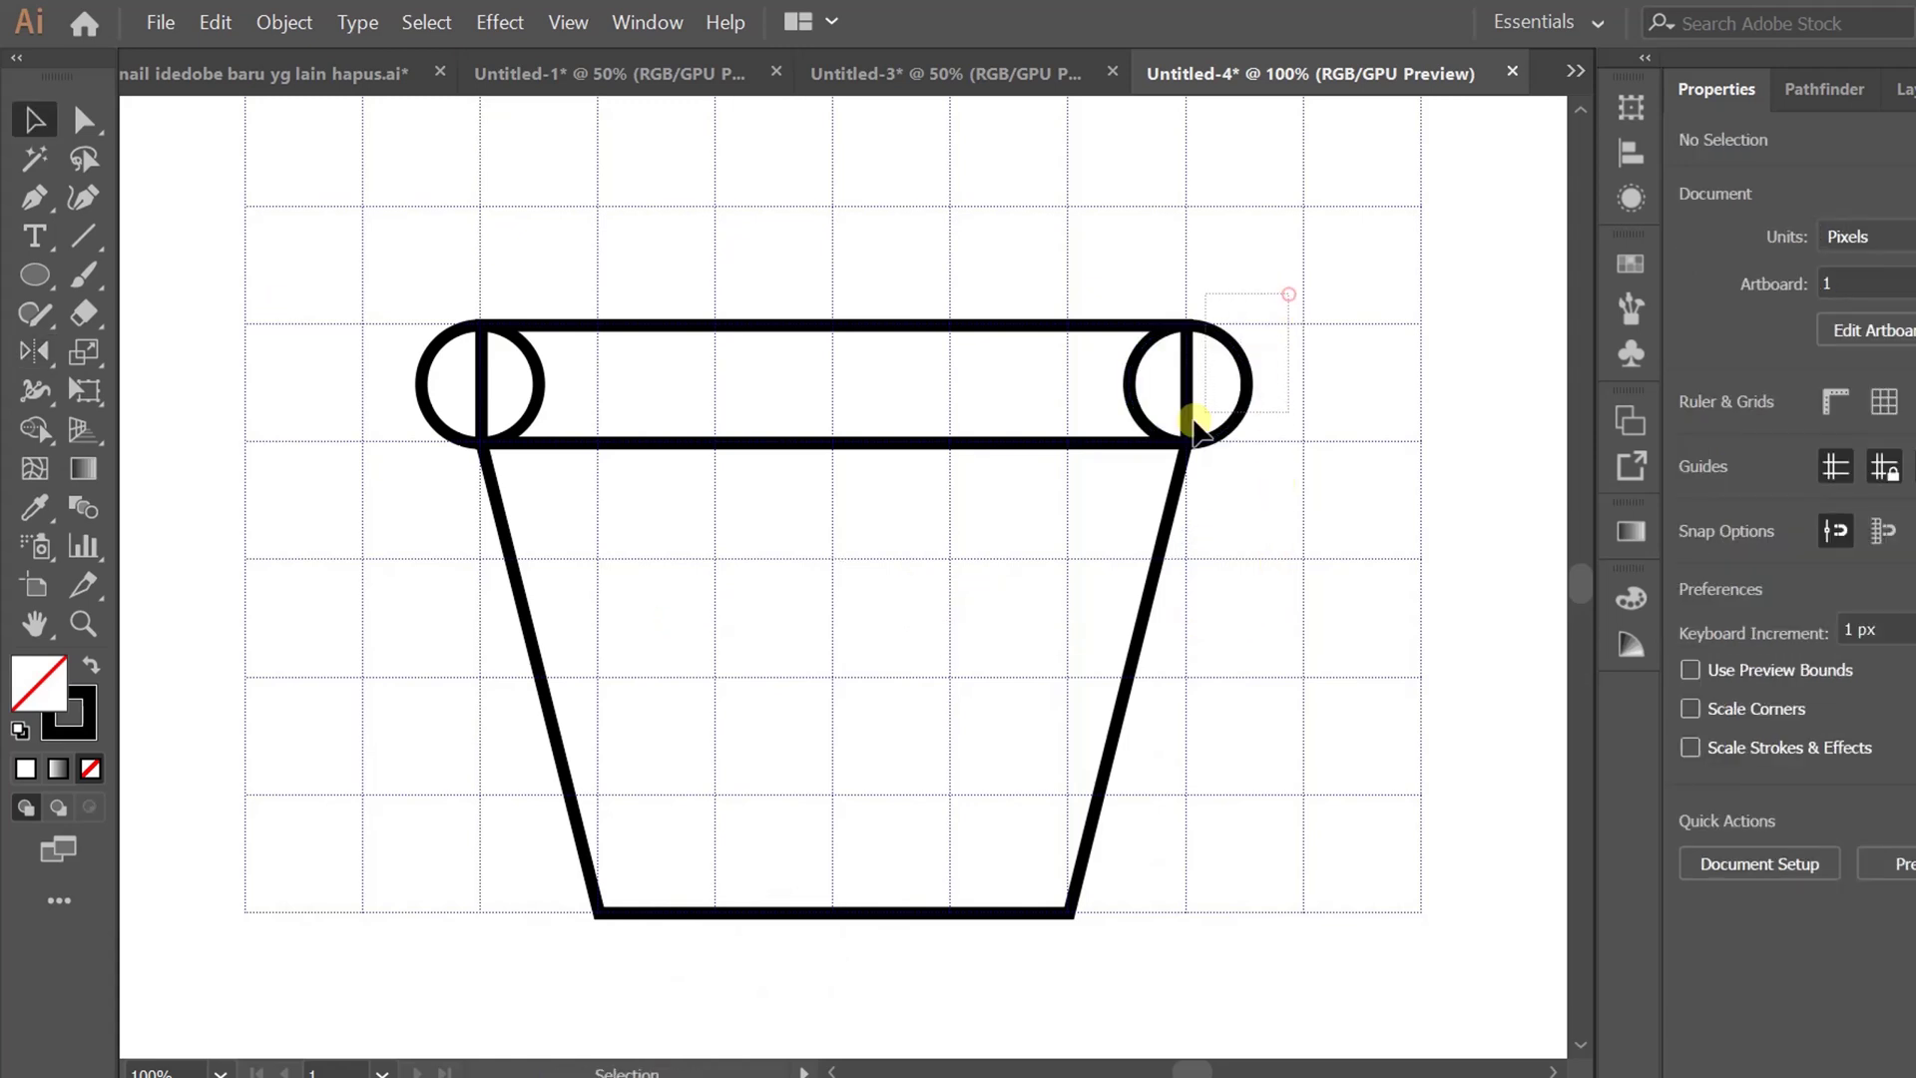
Select the pot and Shape Builder across both circles and the band into one capsule rim.
{"action": "left_click_drag", "start_coordinate": [1197, 429], "coordinate": [346, 499]}
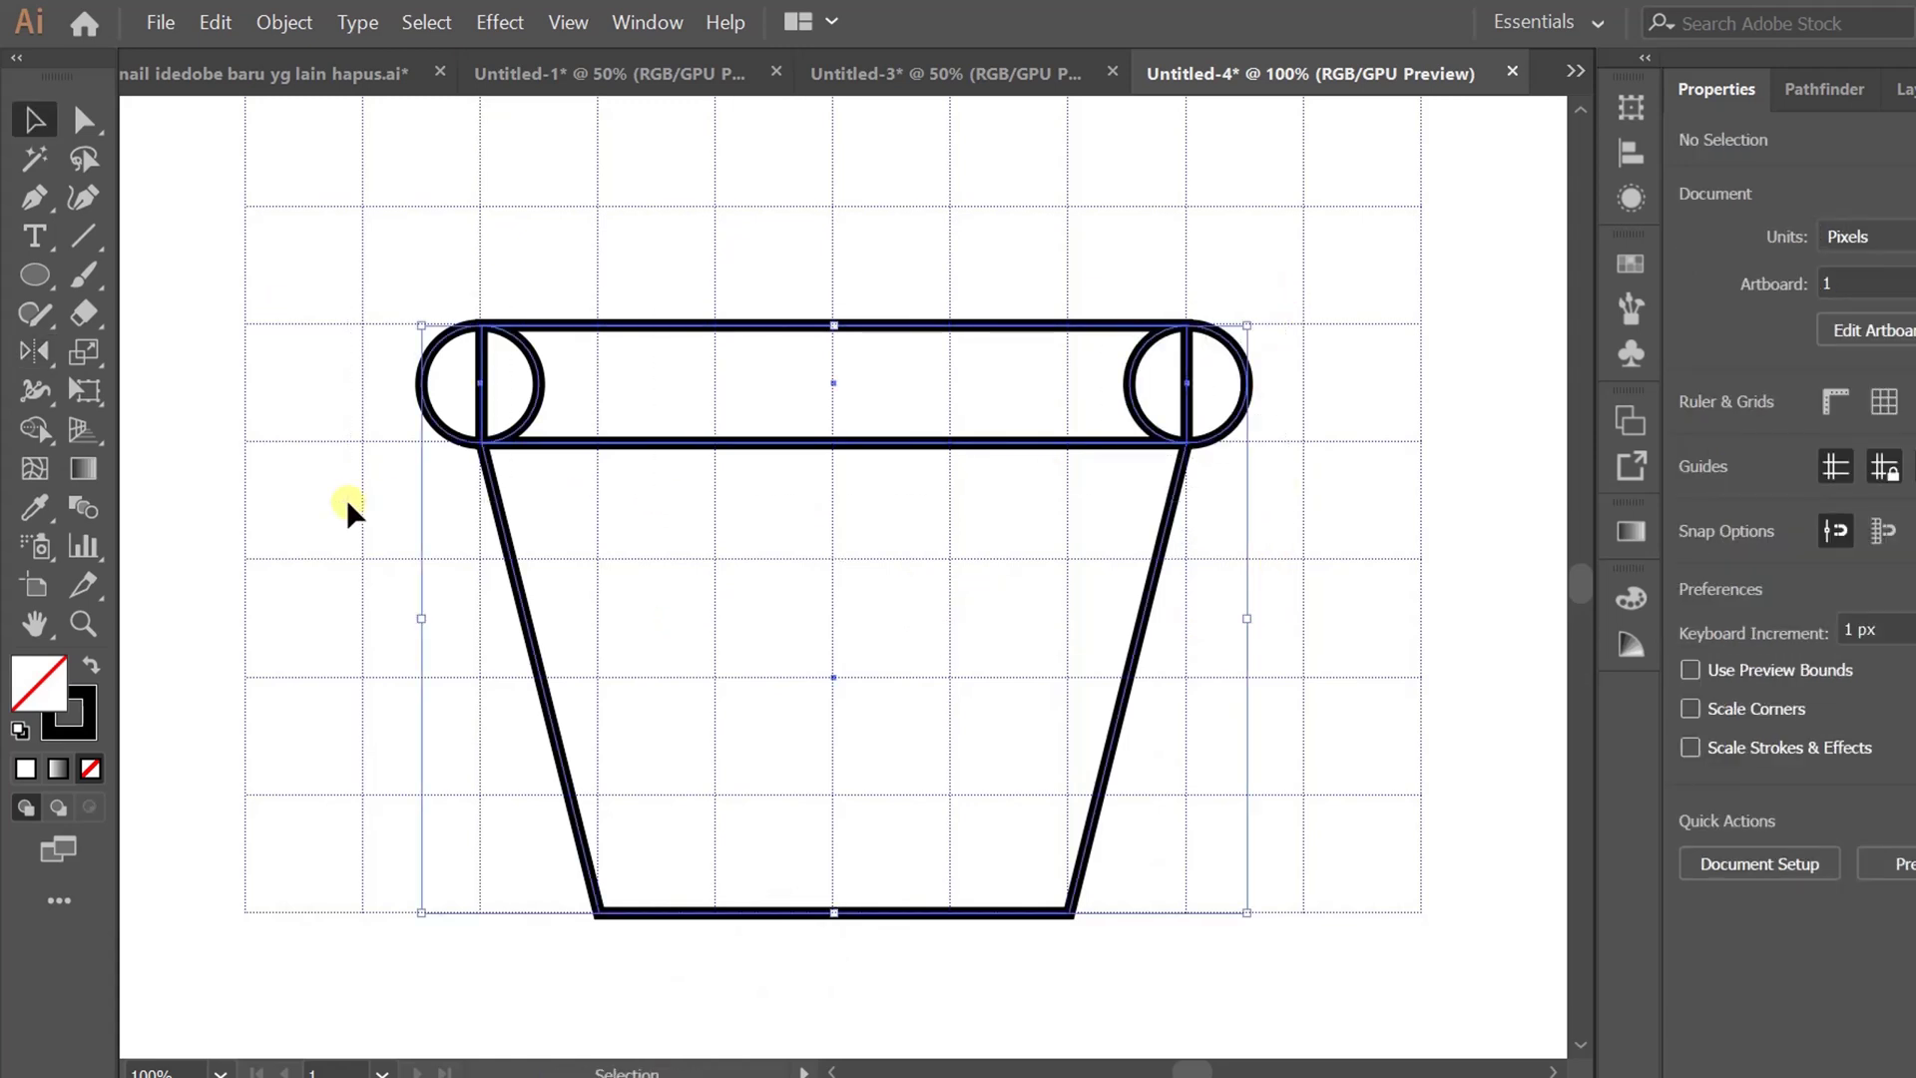
{"action": "left_click", "coordinate": [30, 427]}
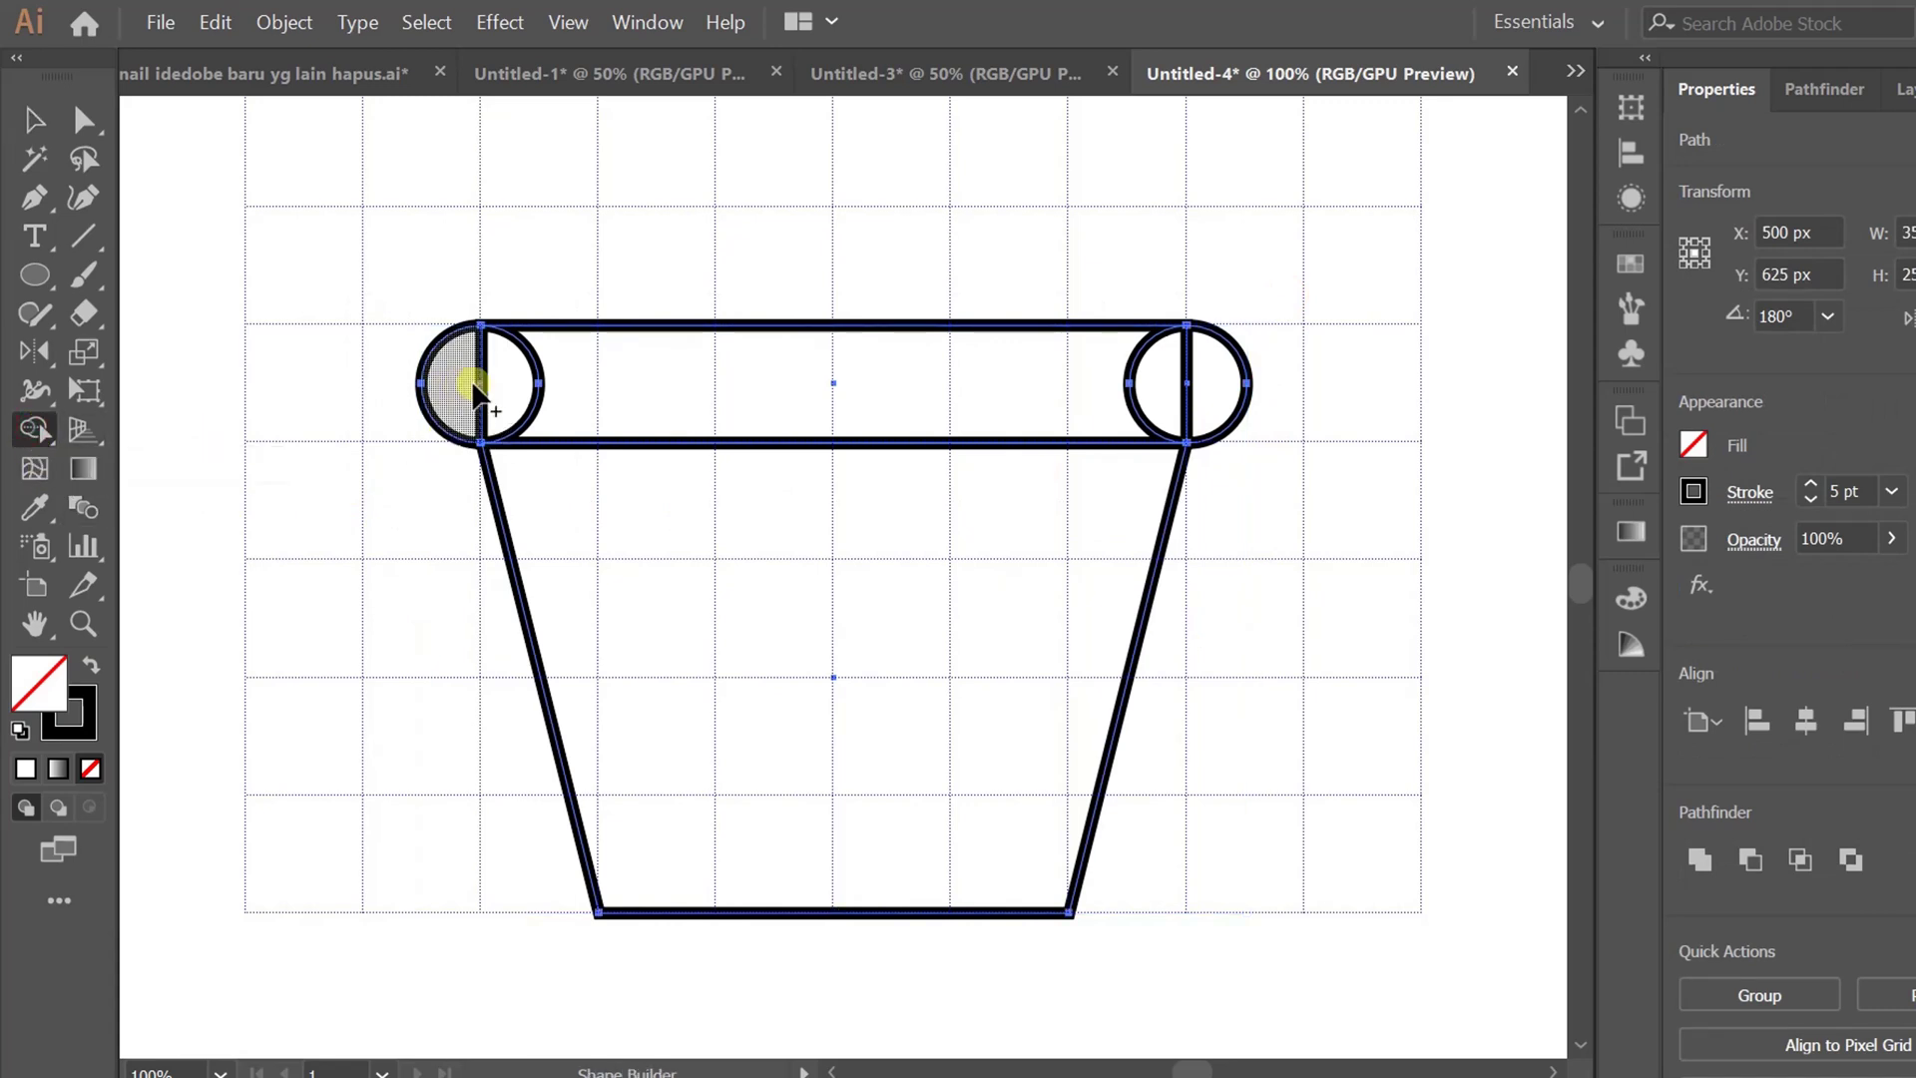
{"action": "left_click_drag", "start_coordinate": [474, 389], "coordinate": [1201, 392]}
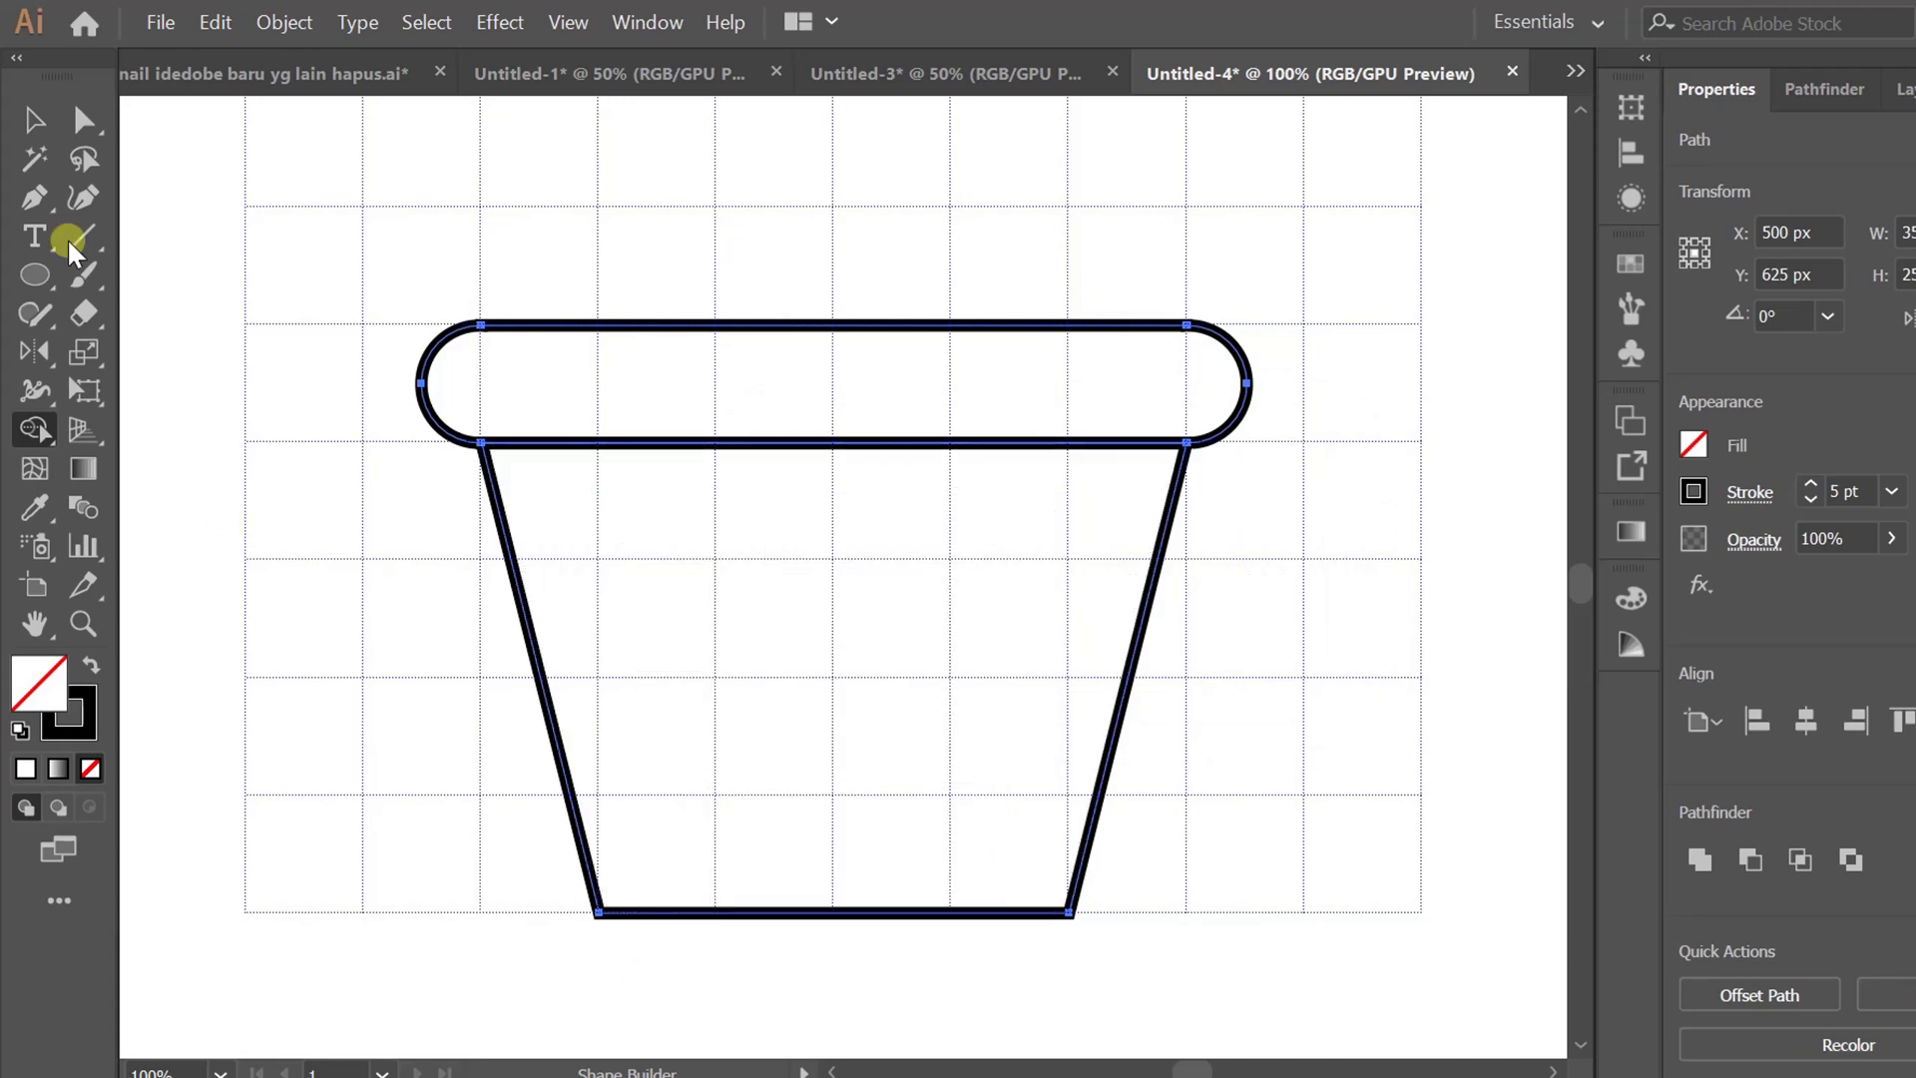
Round the pot body's two bottom corners to about 25 px radius, then select rim and body.
{"action": "left_click", "coordinate": [80, 121]}
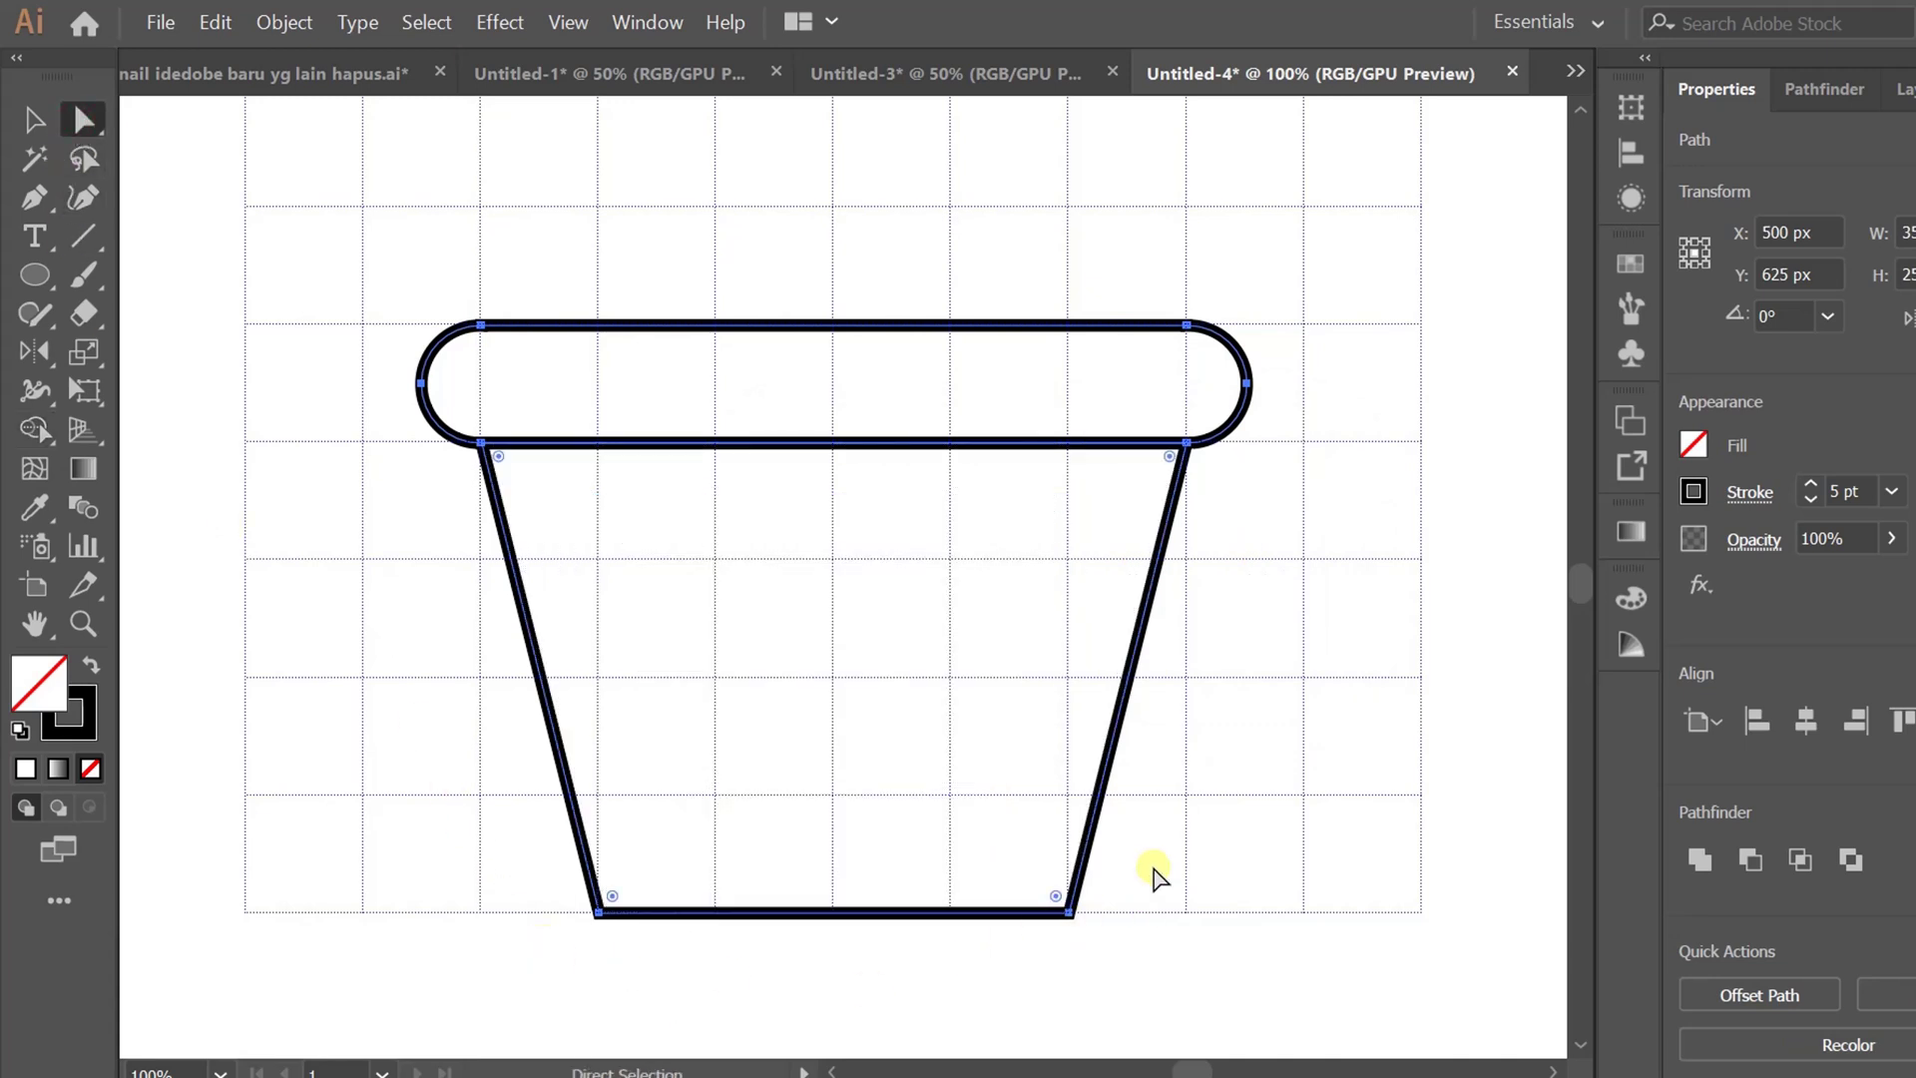
{"action": "left_click_drag", "start_coordinate": [1153, 878], "coordinate": [645, 865]}
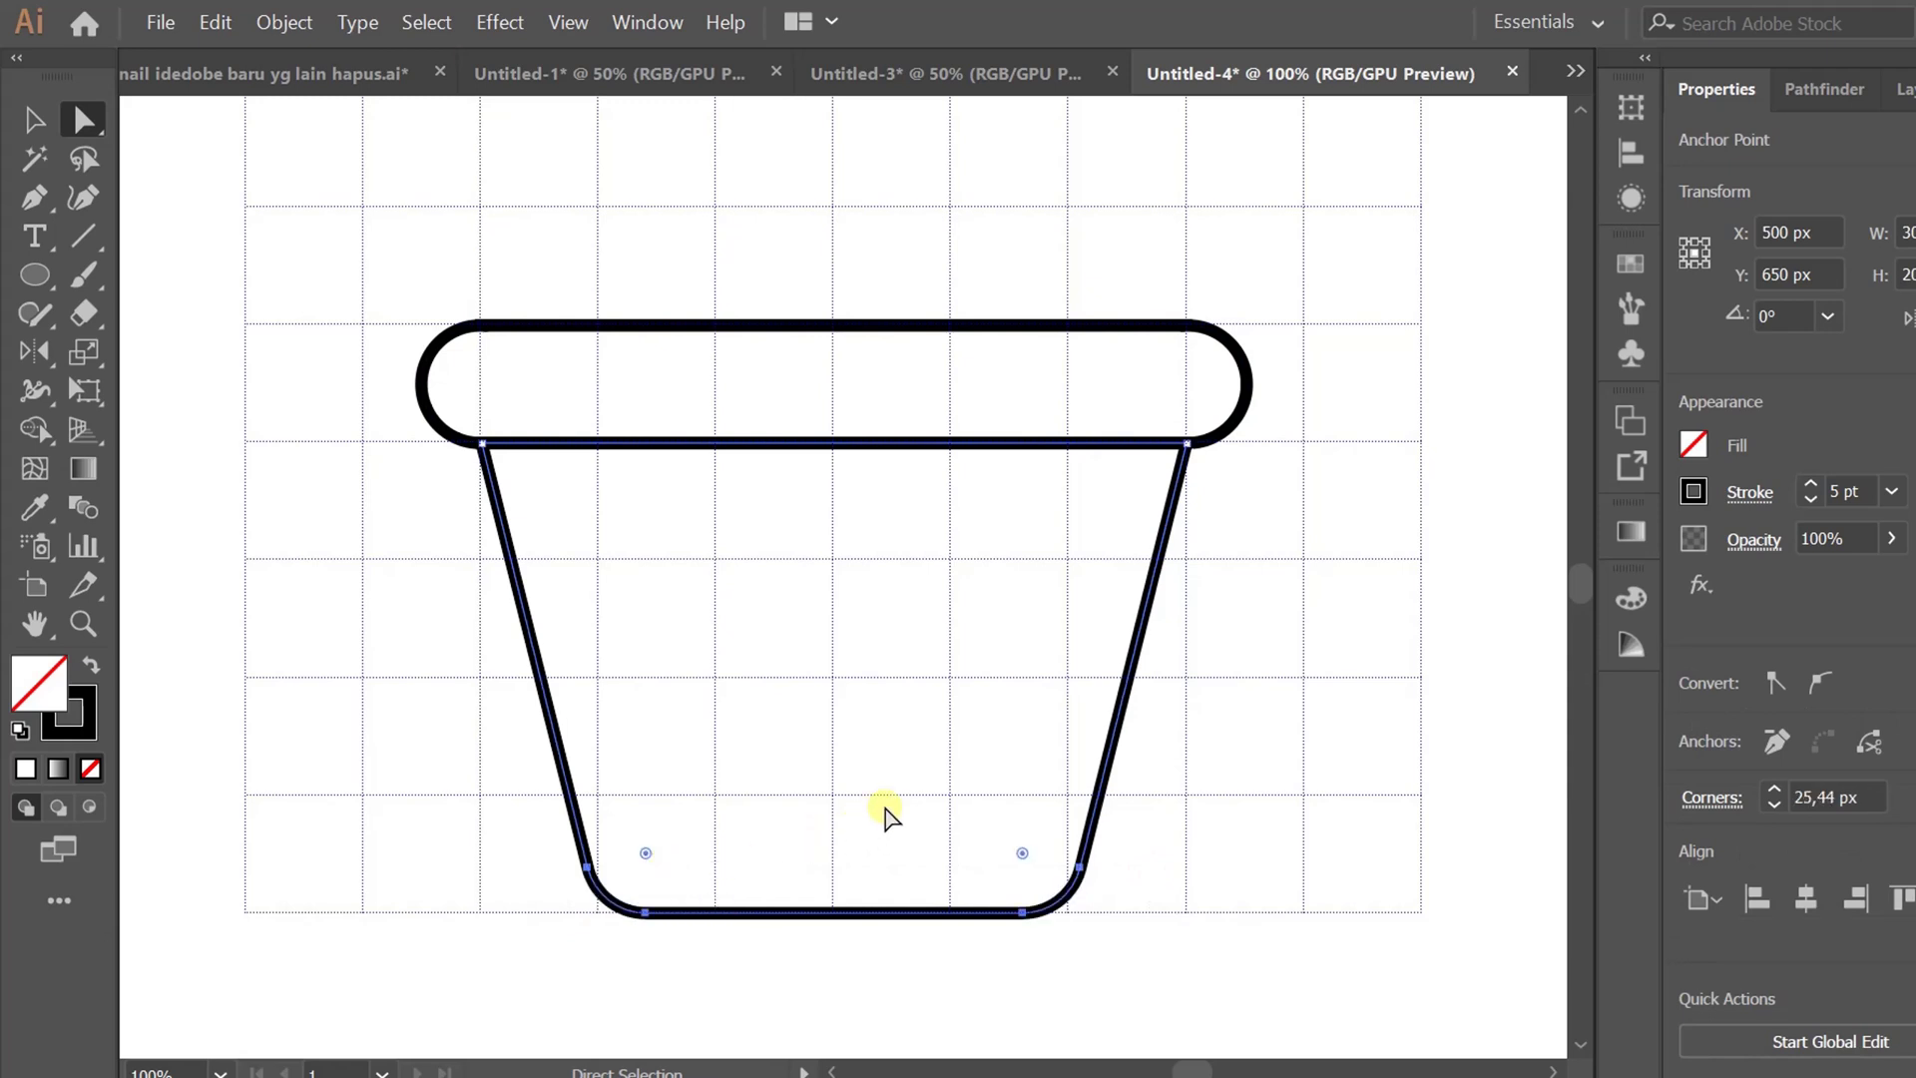
{"action": "scroll", "coordinate": [882, 814], "scroll_direction": "down", "scroll_amount": 2}
{"action": "key", "text": "v"}
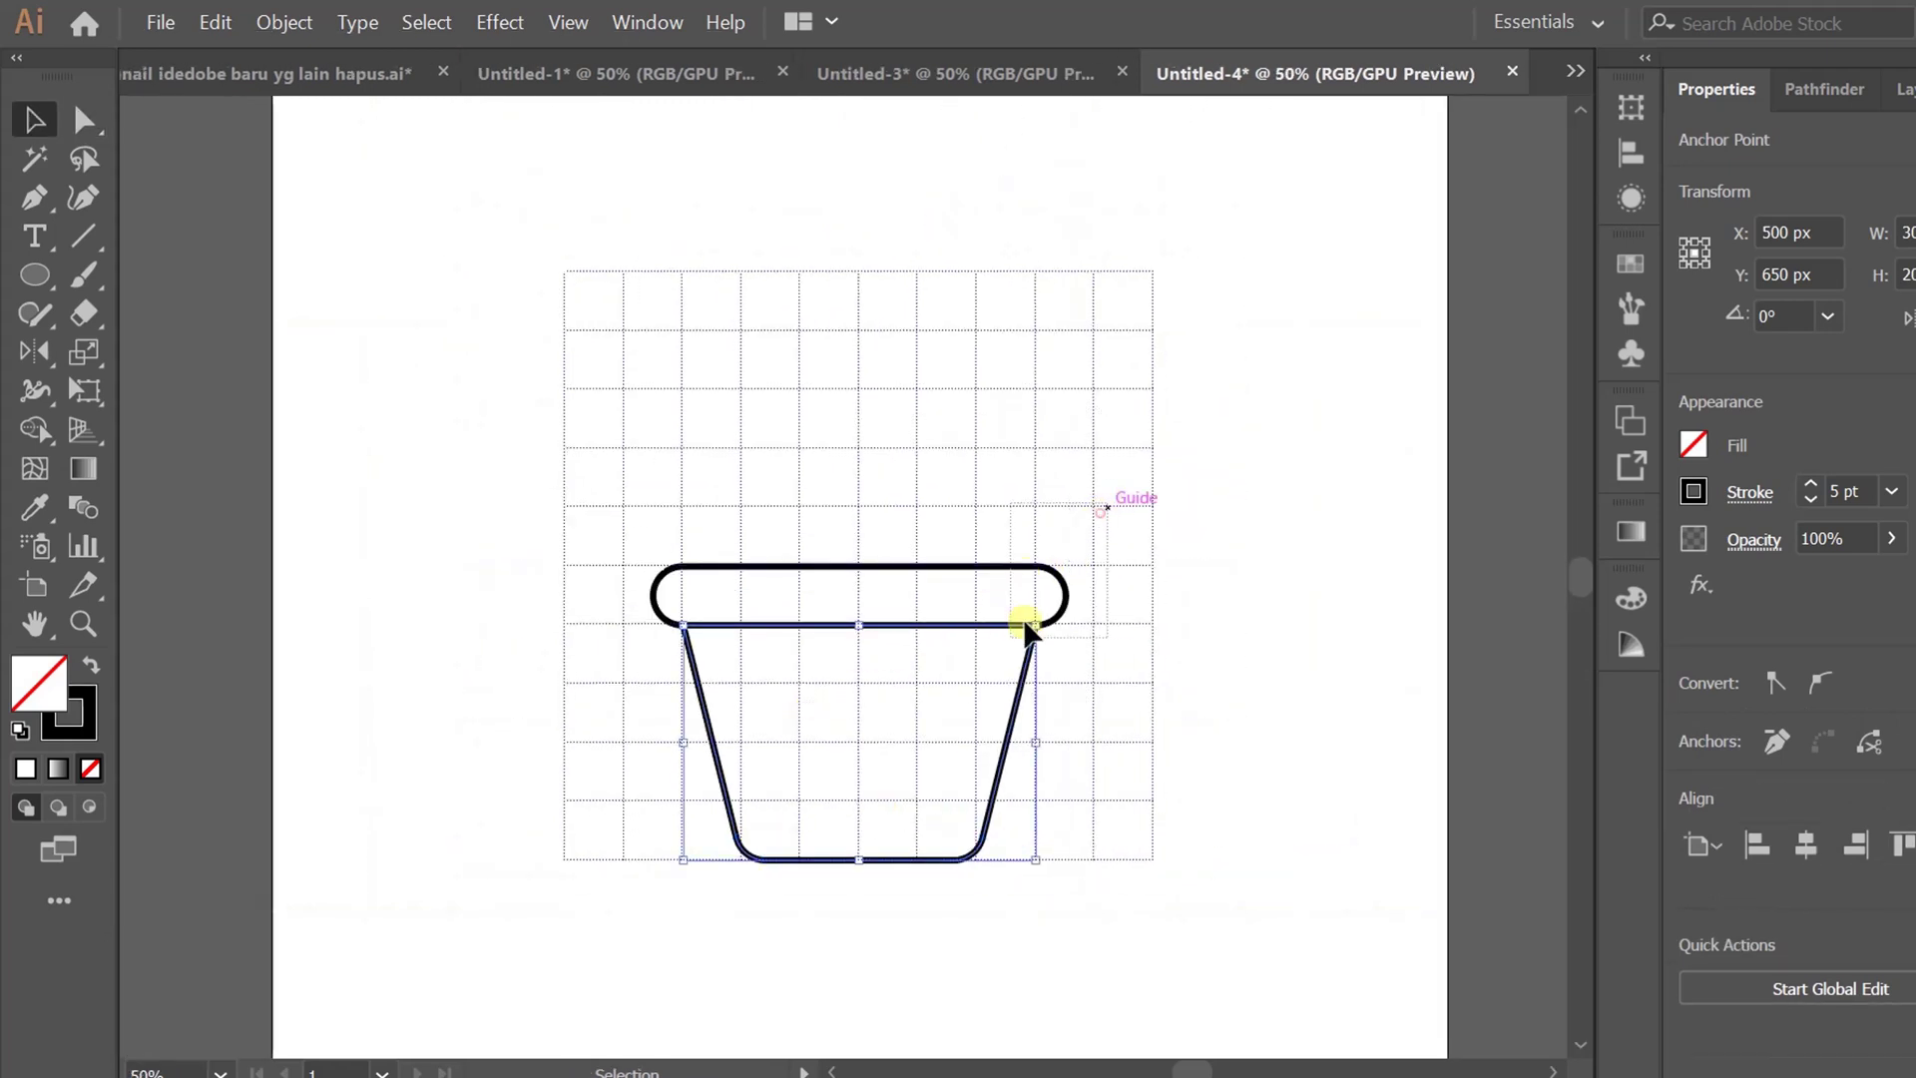
{"action": "left_click_drag", "start_coordinate": [1025, 626], "coordinate": [573, 942]}
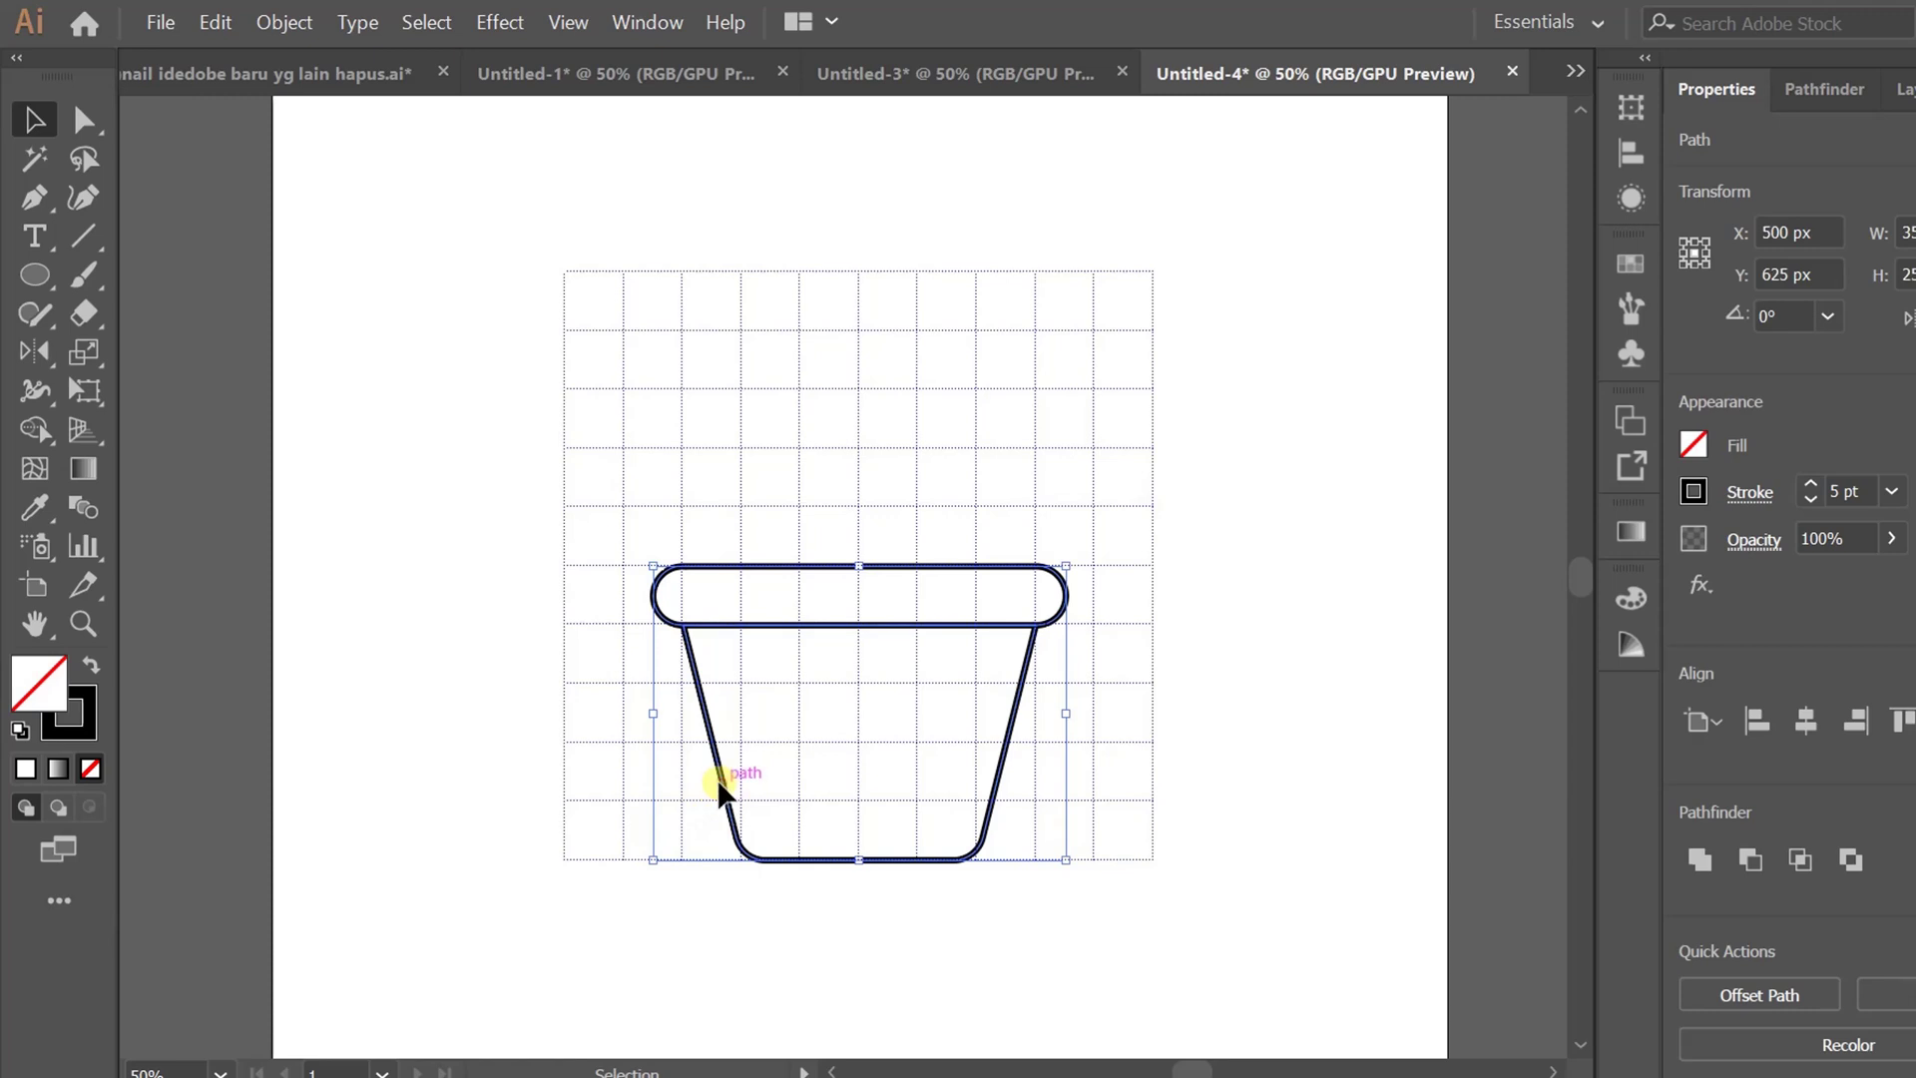
Duplicate the rim and pot body to the left as a spare copy.
{"action": "left_click_drag", "start_coordinate": [717, 779], "coordinate": [266, 782]}
{"action": "key", "text": "ctrl+shift+a"}
{"action": "scroll", "coordinate": [806, 442], "scroll_direction": "up", "scroll_amount": 2}
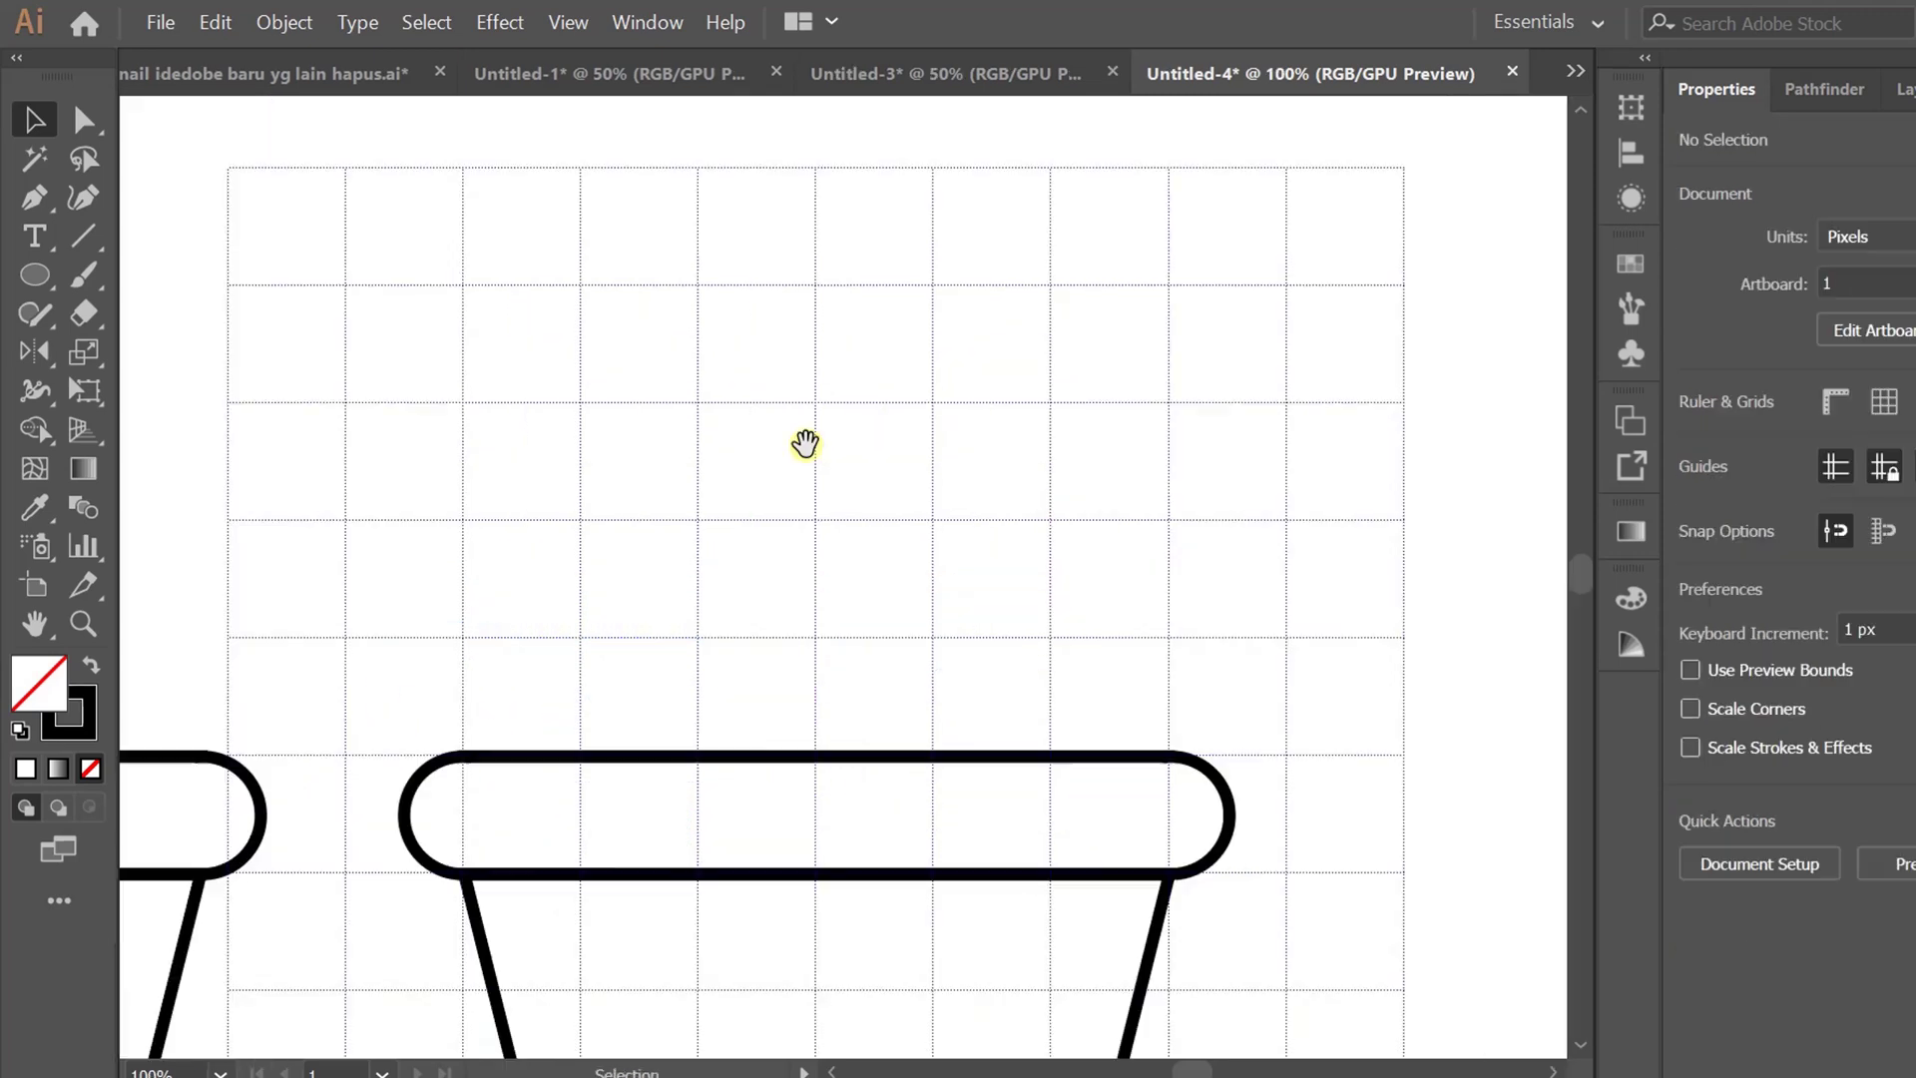
{"action": "scroll", "coordinate": [805, 442], "scroll_direction": "down", "scroll_amount": 2}
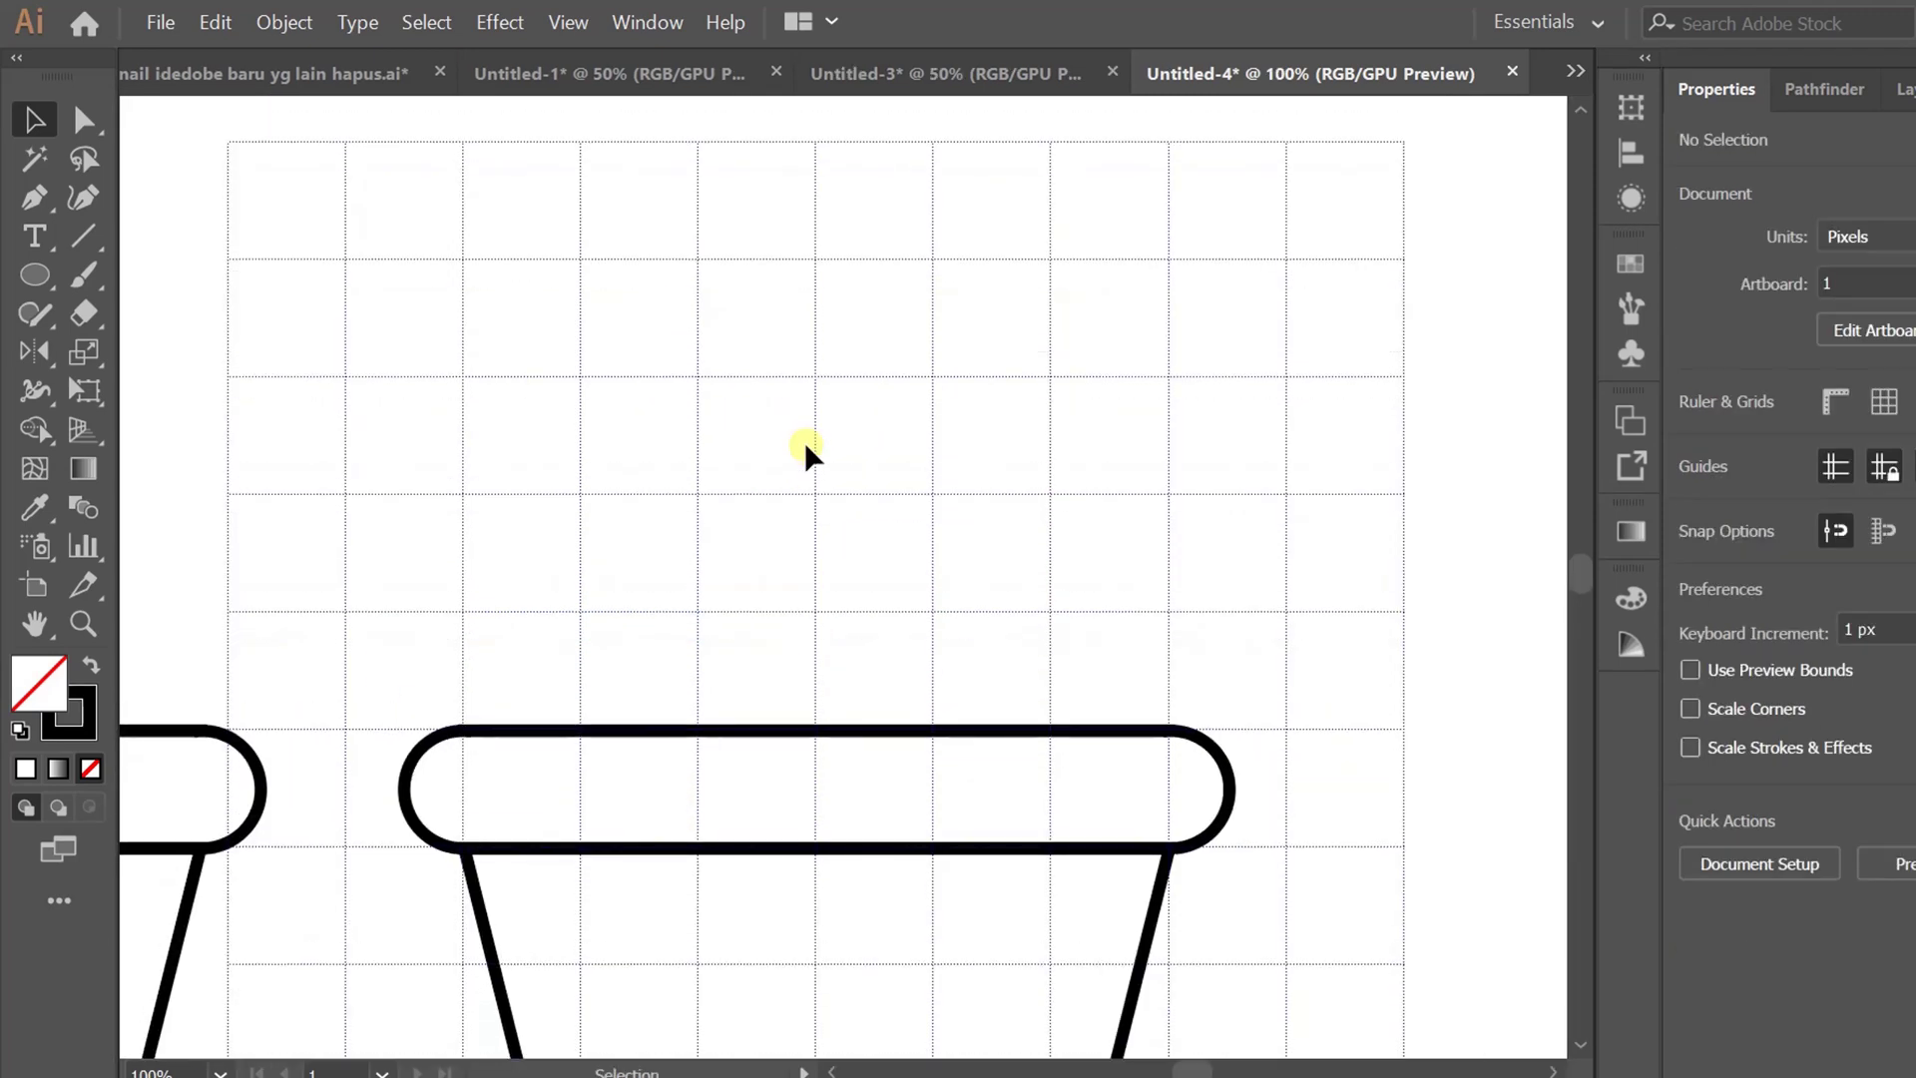
Draw a tall oval over the right pot for the cactus body.
{"action": "left_click", "coordinate": [35, 275]}
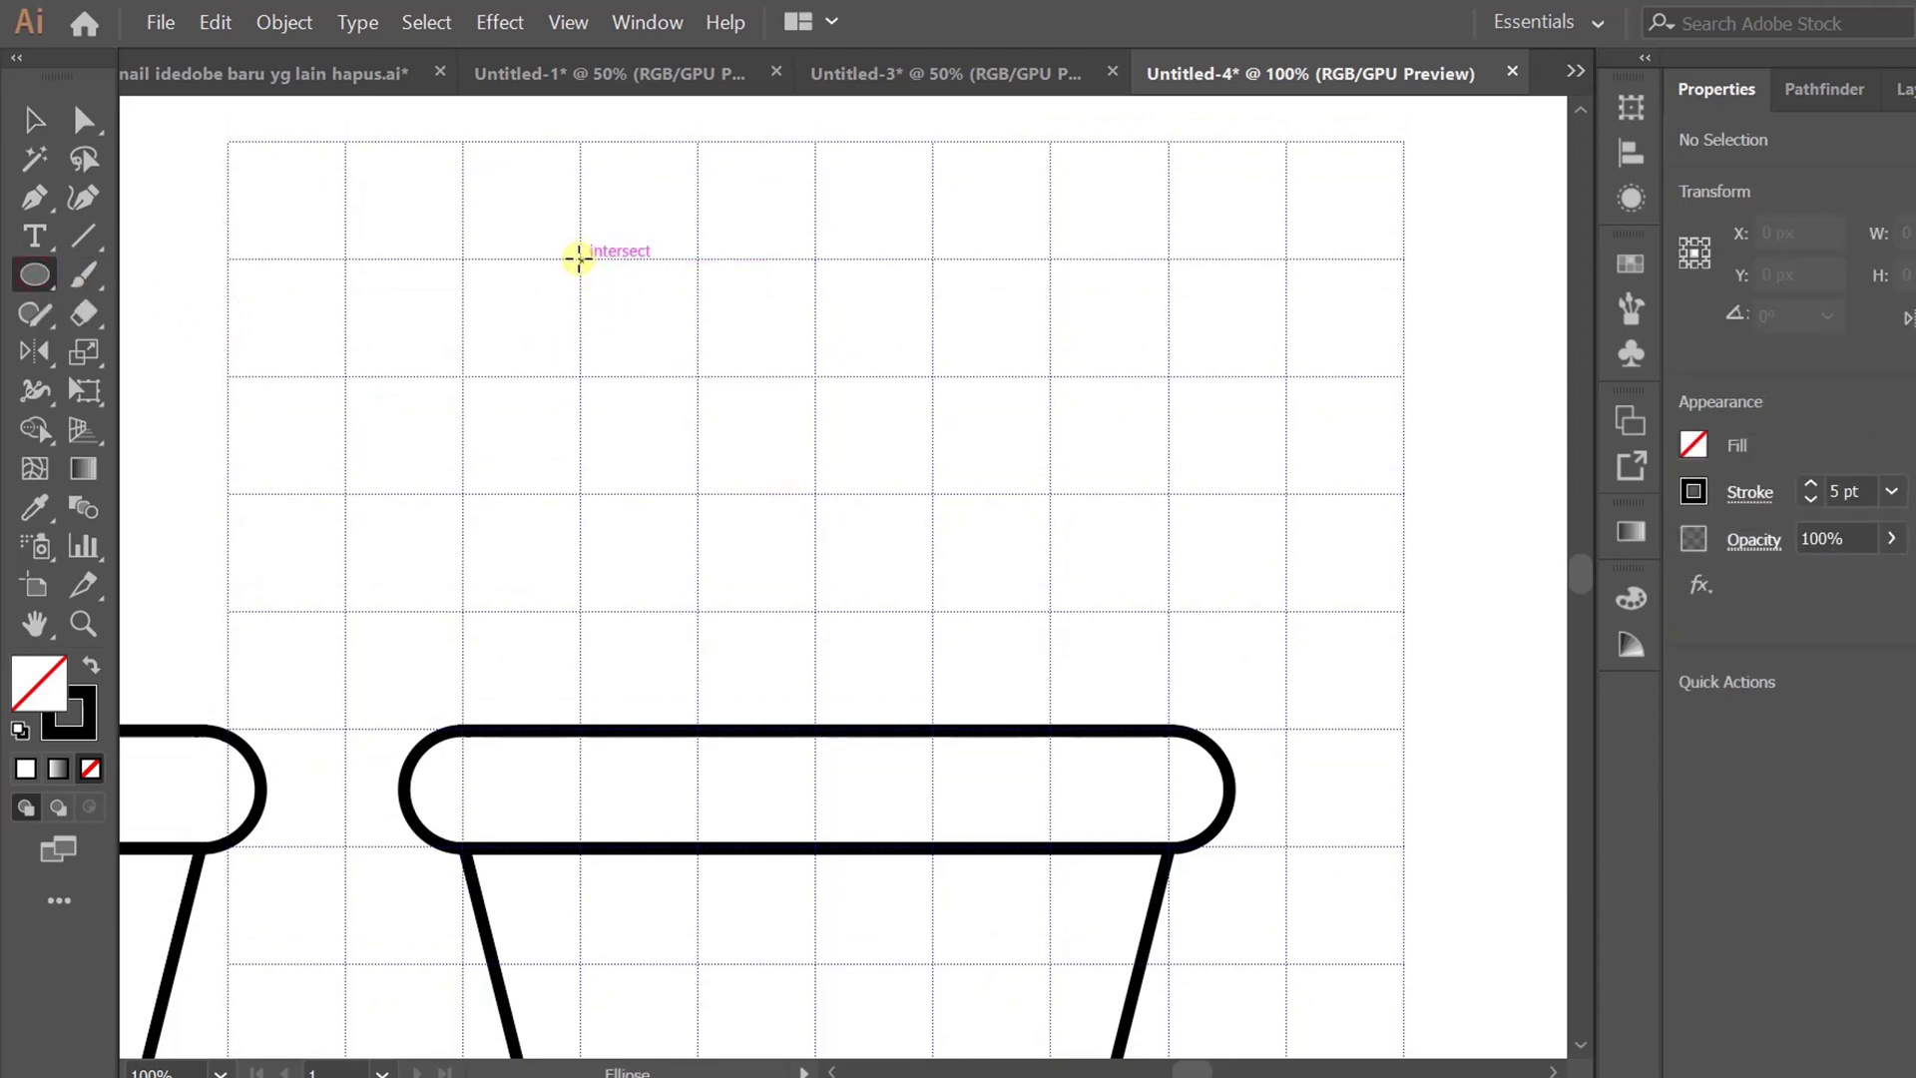
{"action": "left_click_drag", "start_coordinate": [579, 264], "coordinate": [1051, 965]}
{"action": "key", "text": "ctrl+minus"}
{"action": "key", "text": "v"}
{"action": "left_click", "coordinate": [1070, 823]}
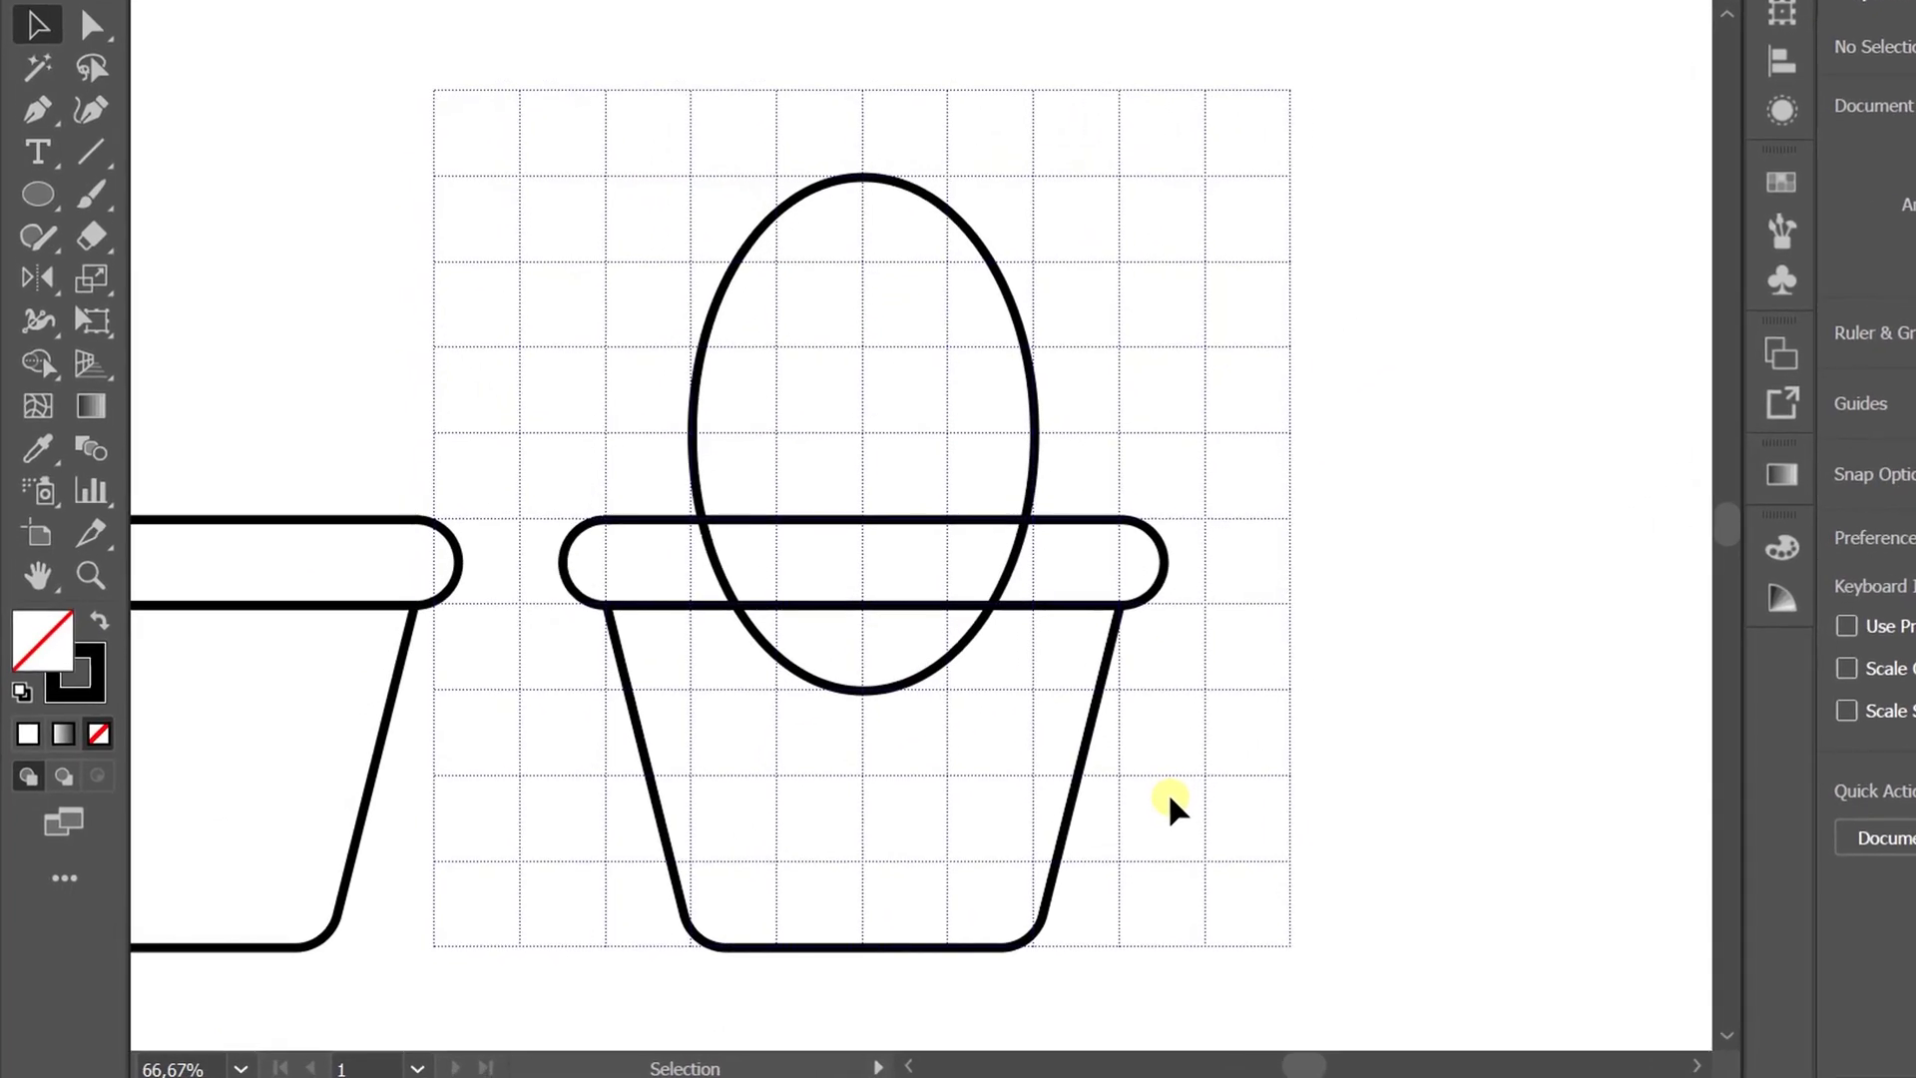
Shape Builder-merge the oval's overlapping pieces into the pot body and rim.
{"action": "left_click_drag", "start_coordinate": [1211, 369], "coordinate": [539, 750]}
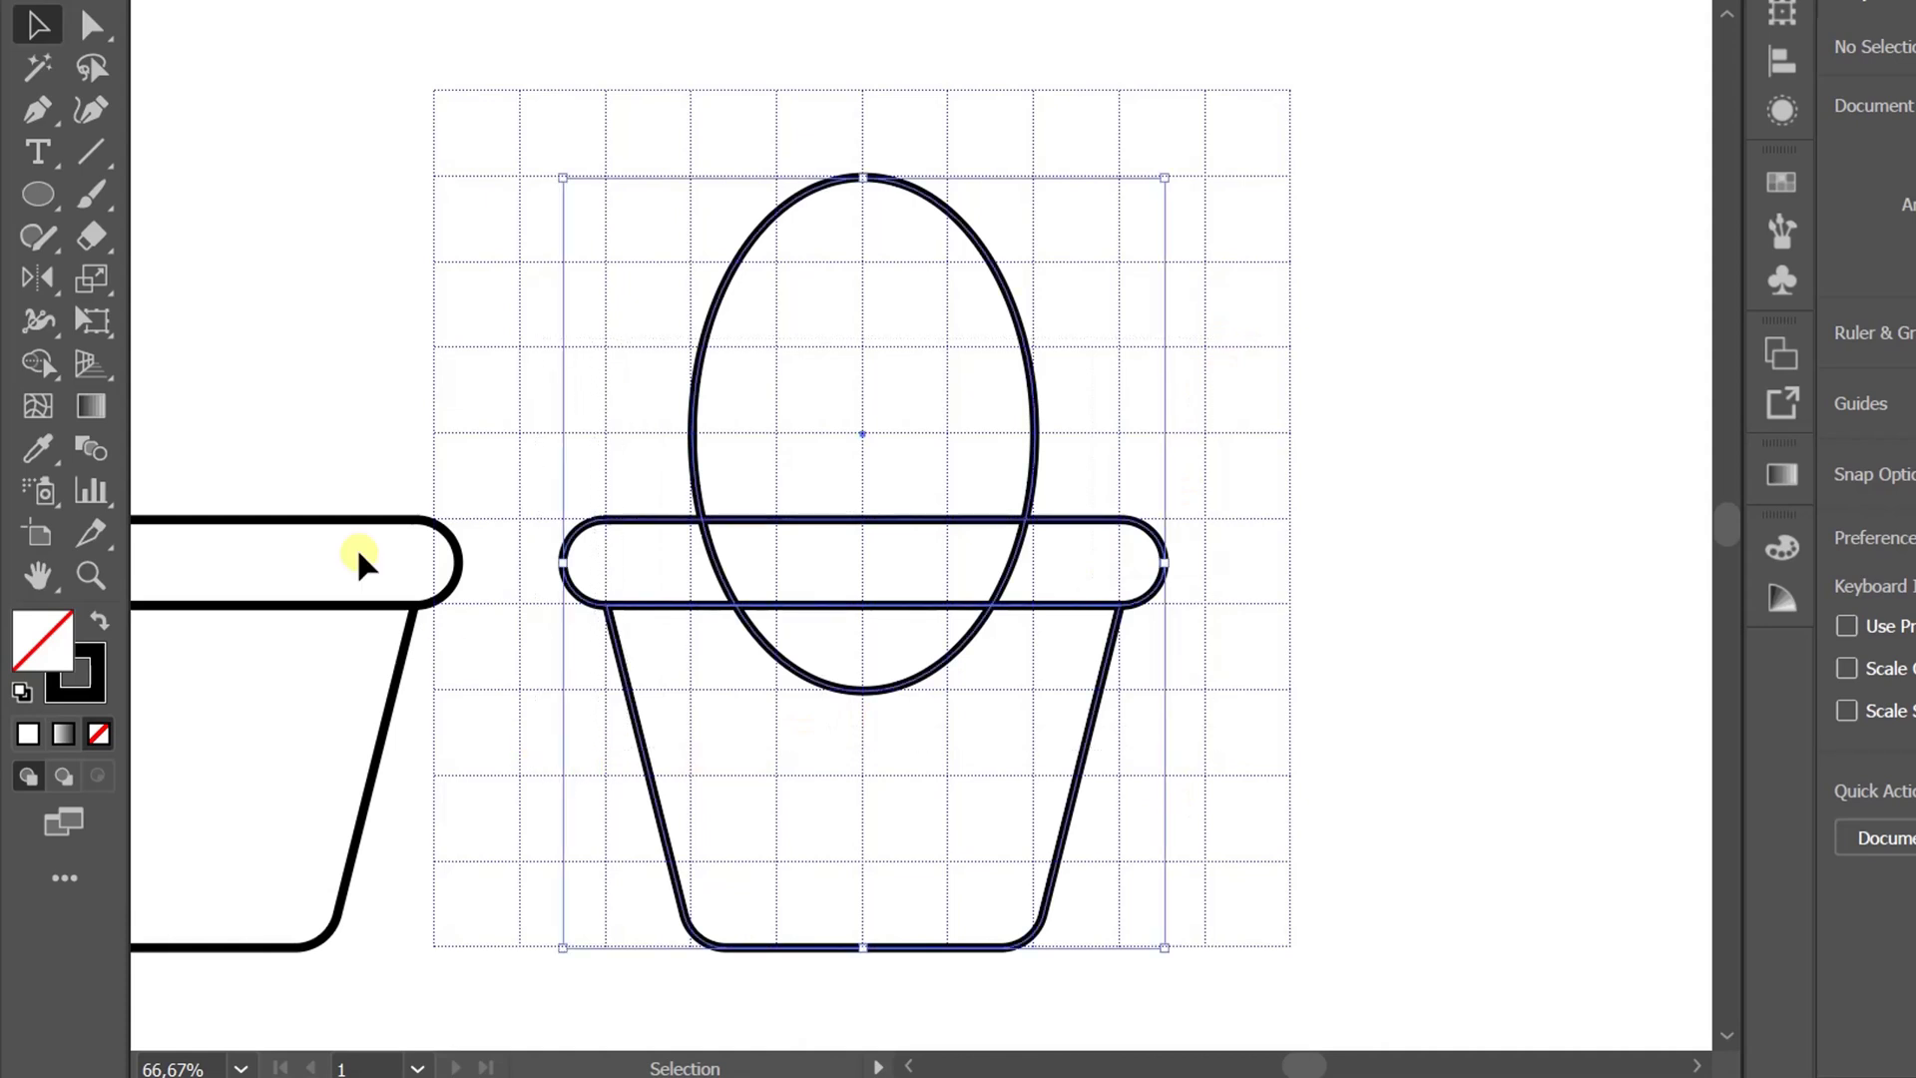
{"action": "left_click", "coordinate": [38, 363]}
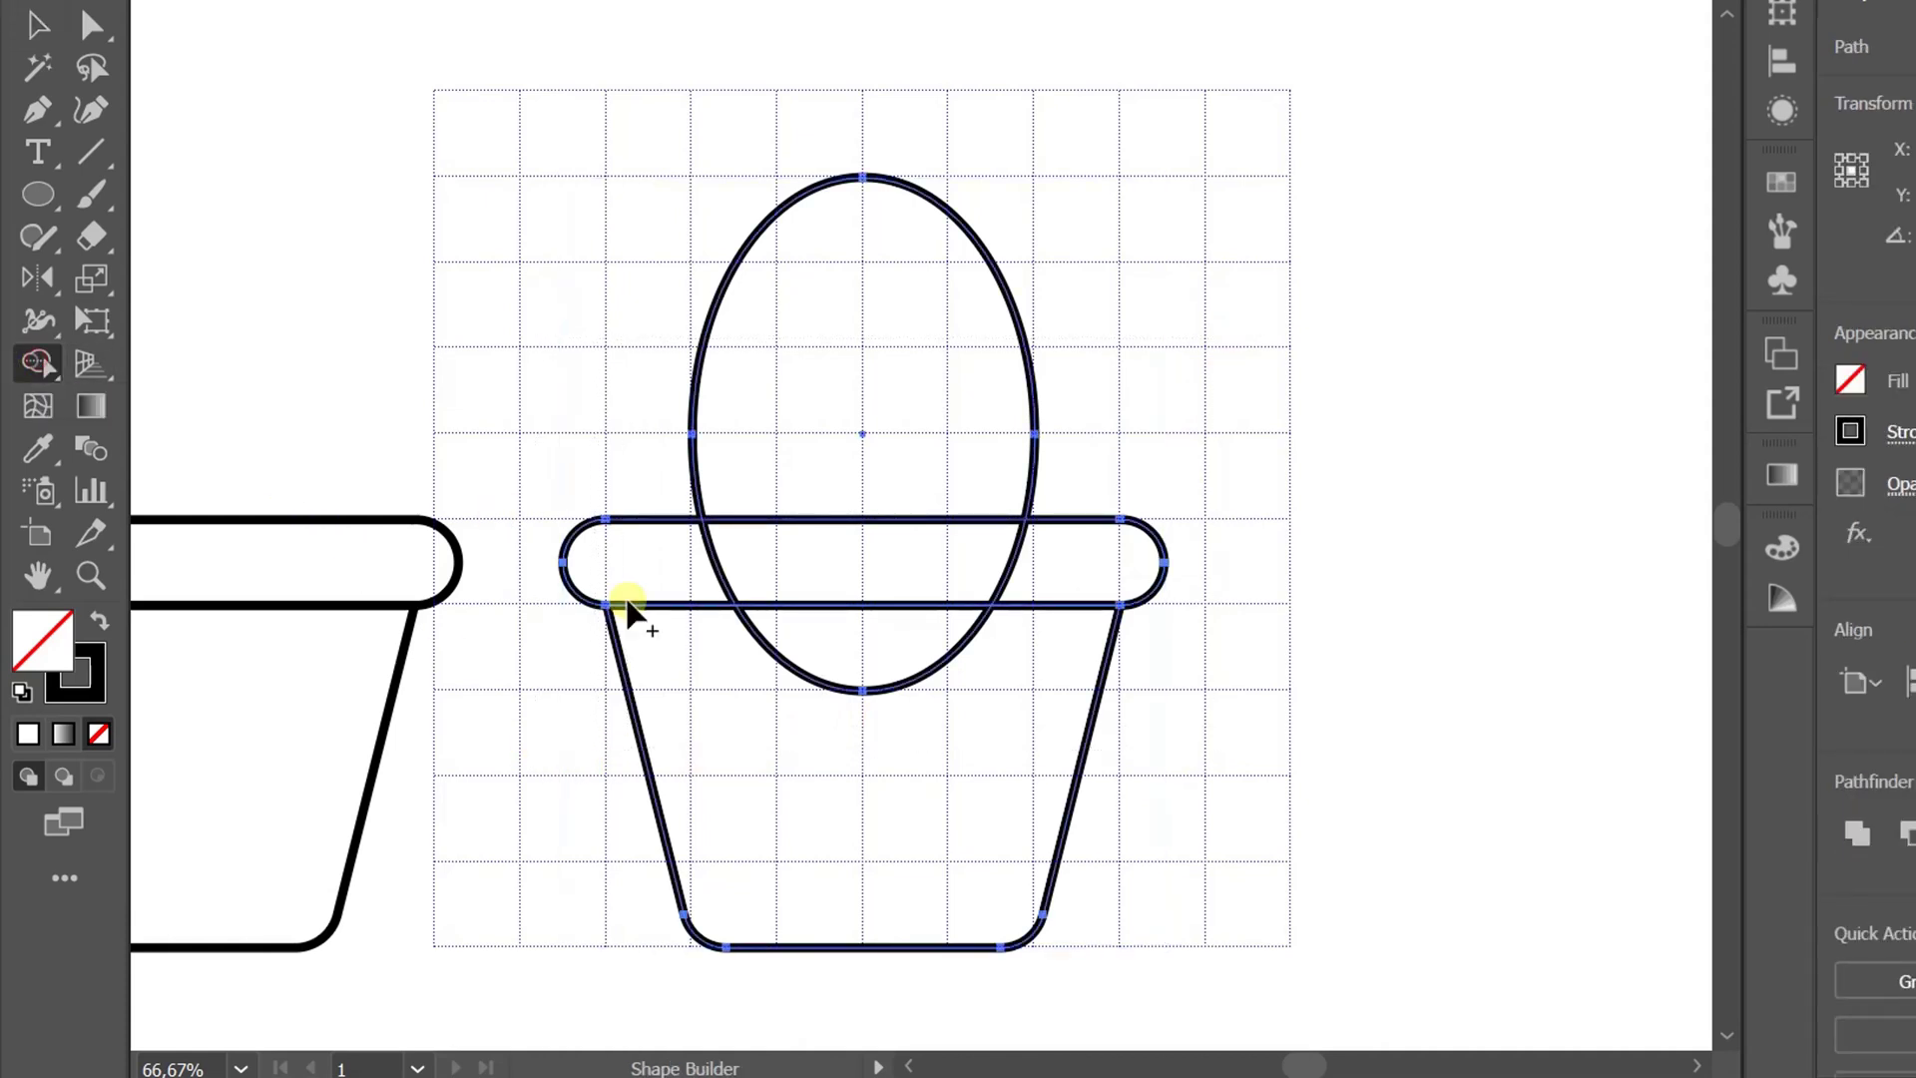
{"action": "mouse_move", "coordinate": [663, 624]}
{"action": "left_mouse_down"}
{"action": "mouse_move", "coordinate": [678, 688]}
{"action": "mouse_move", "coordinate": [953, 648]}
{"action": "left_mouse_up"}
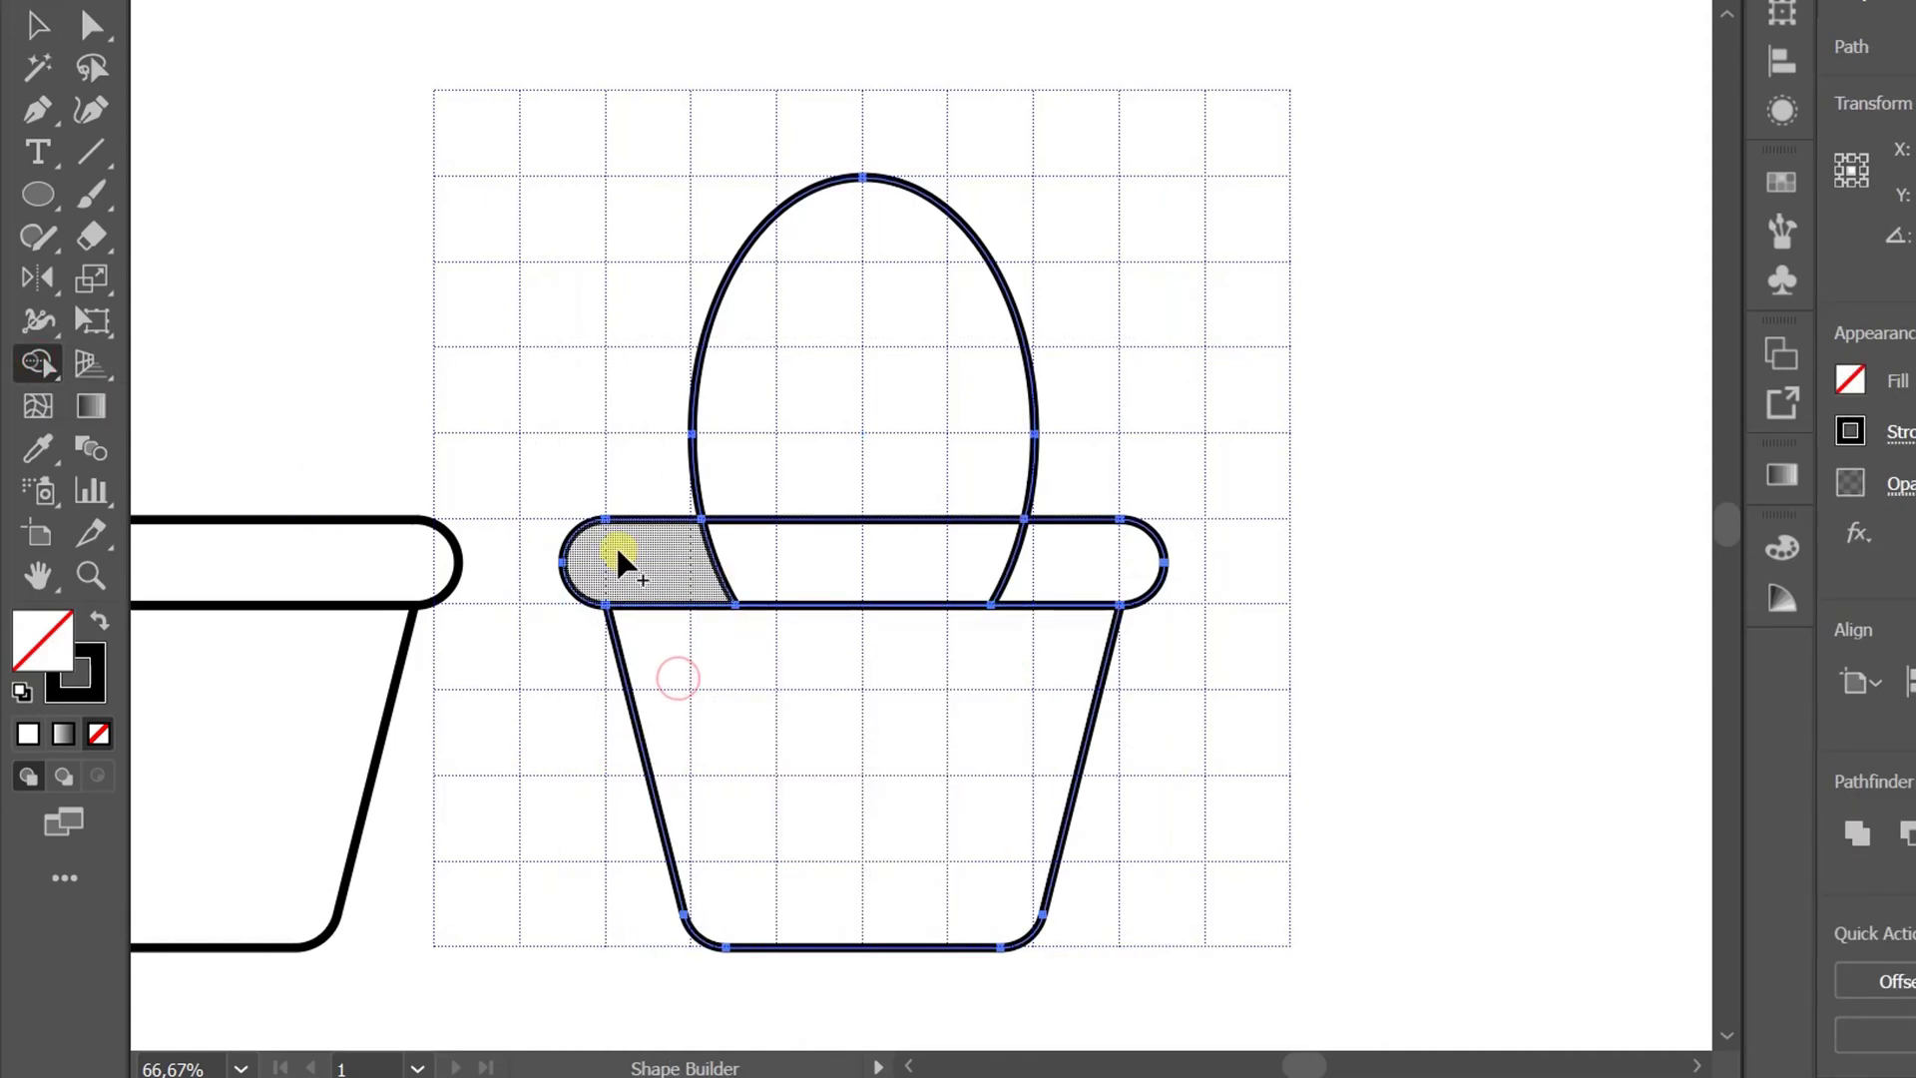
{"action": "mouse_move", "coordinate": [619, 552]}
{"action": "left_mouse_down"}
{"action": "mouse_move", "coordinate": [737, 578]}
{"action": "mouse_move", "coordinate": [1038, 577]}
{"action": "left_mouse_up"}
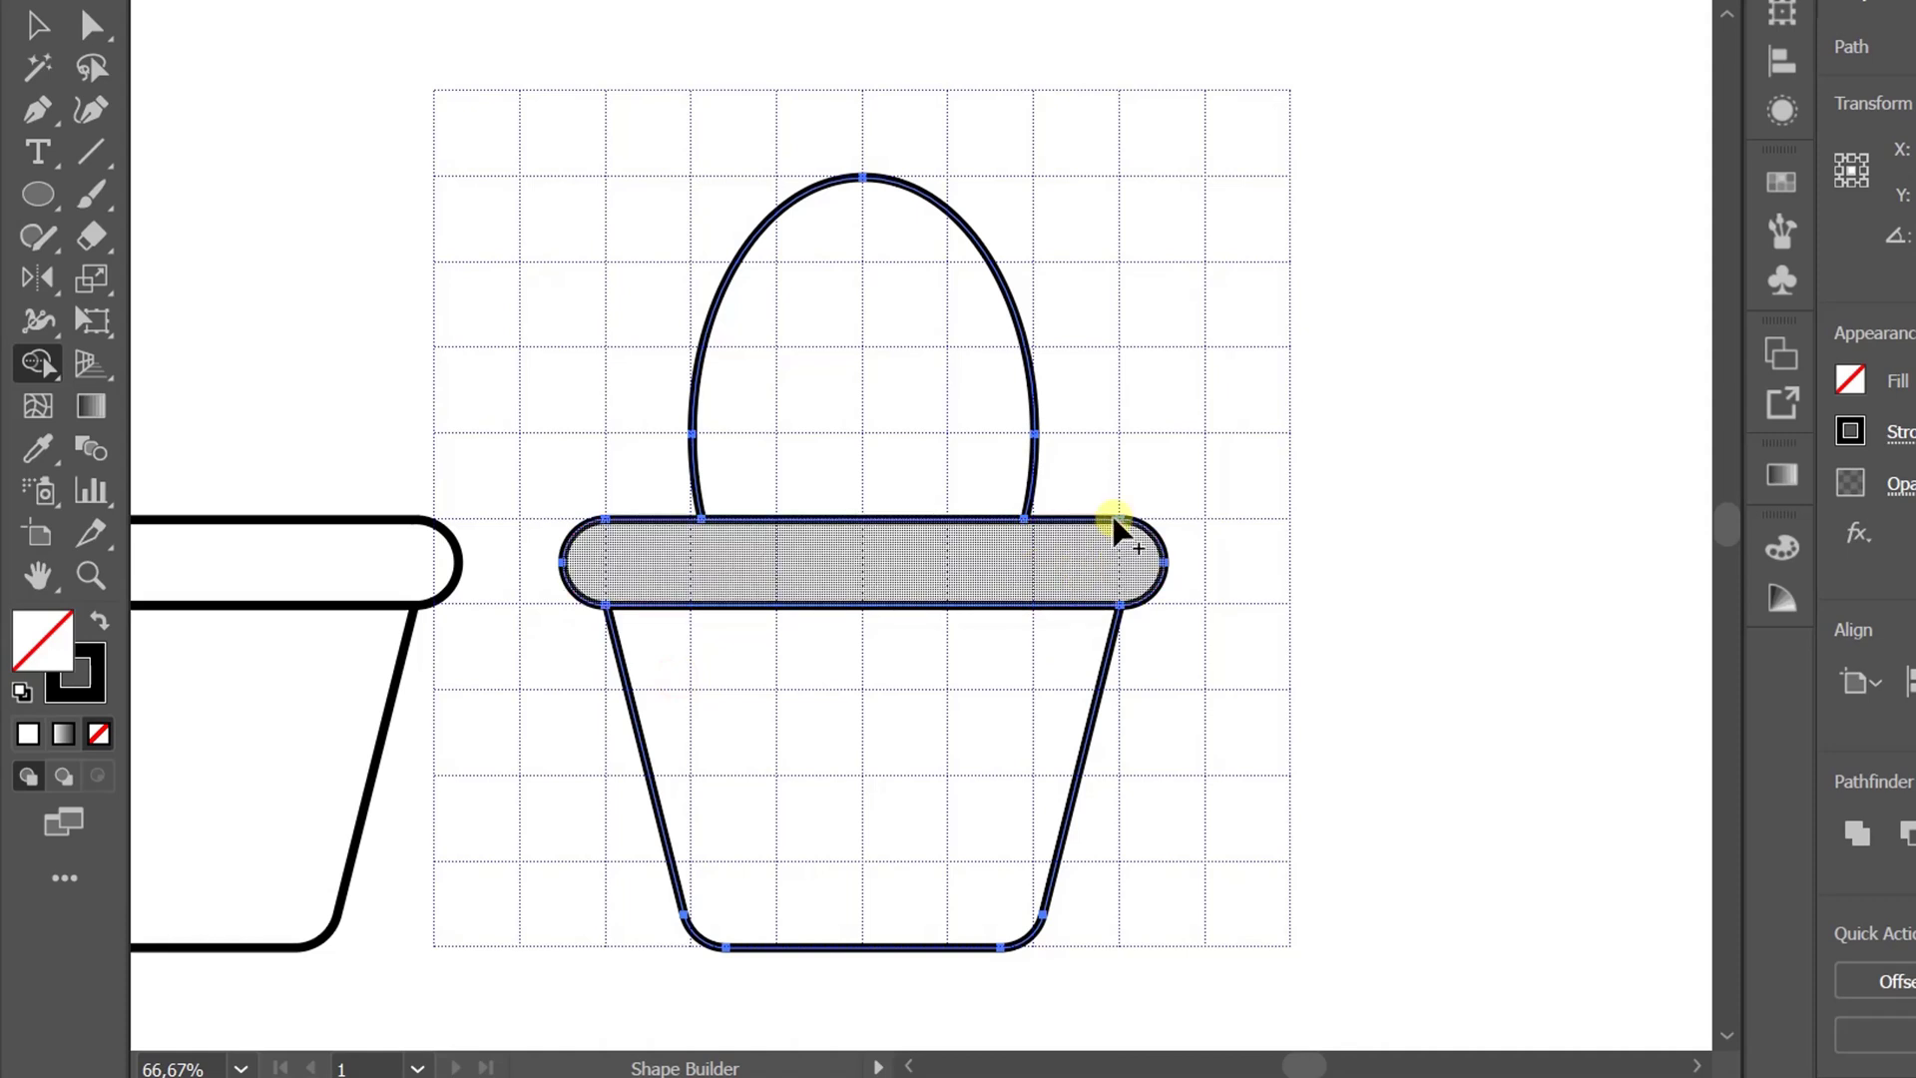
Draw a slanted line and a vertical centre line from the oval top down to the rim.
{"action": "key", "text": "v"}
{"action": "left_click", "coordinate": [95, 156]}
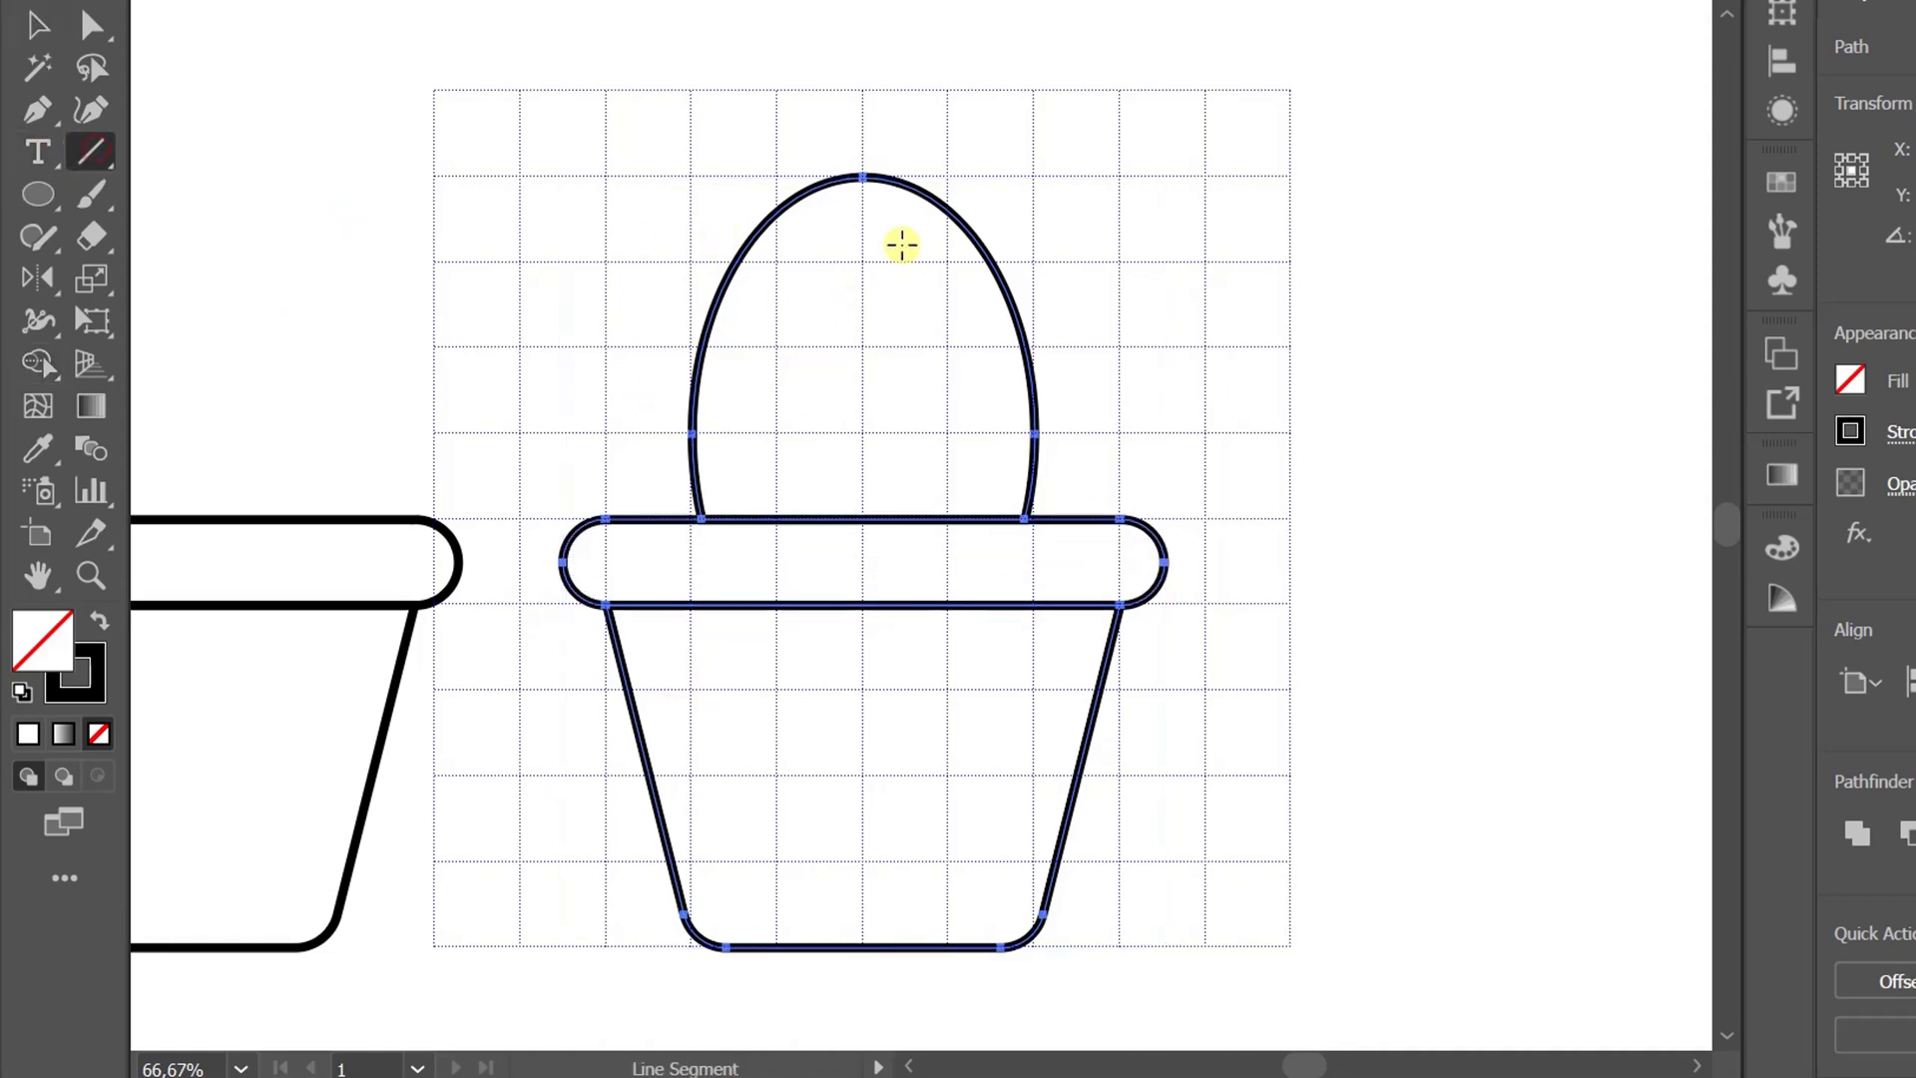
{"action": "scroll", "coordinate": [844, 248], "scroll_direction": "up", "scroll_amount": 1}
{"action": "left_click_drag", "start_coordinate": [878, 147], "coordinate": [750, 661]}
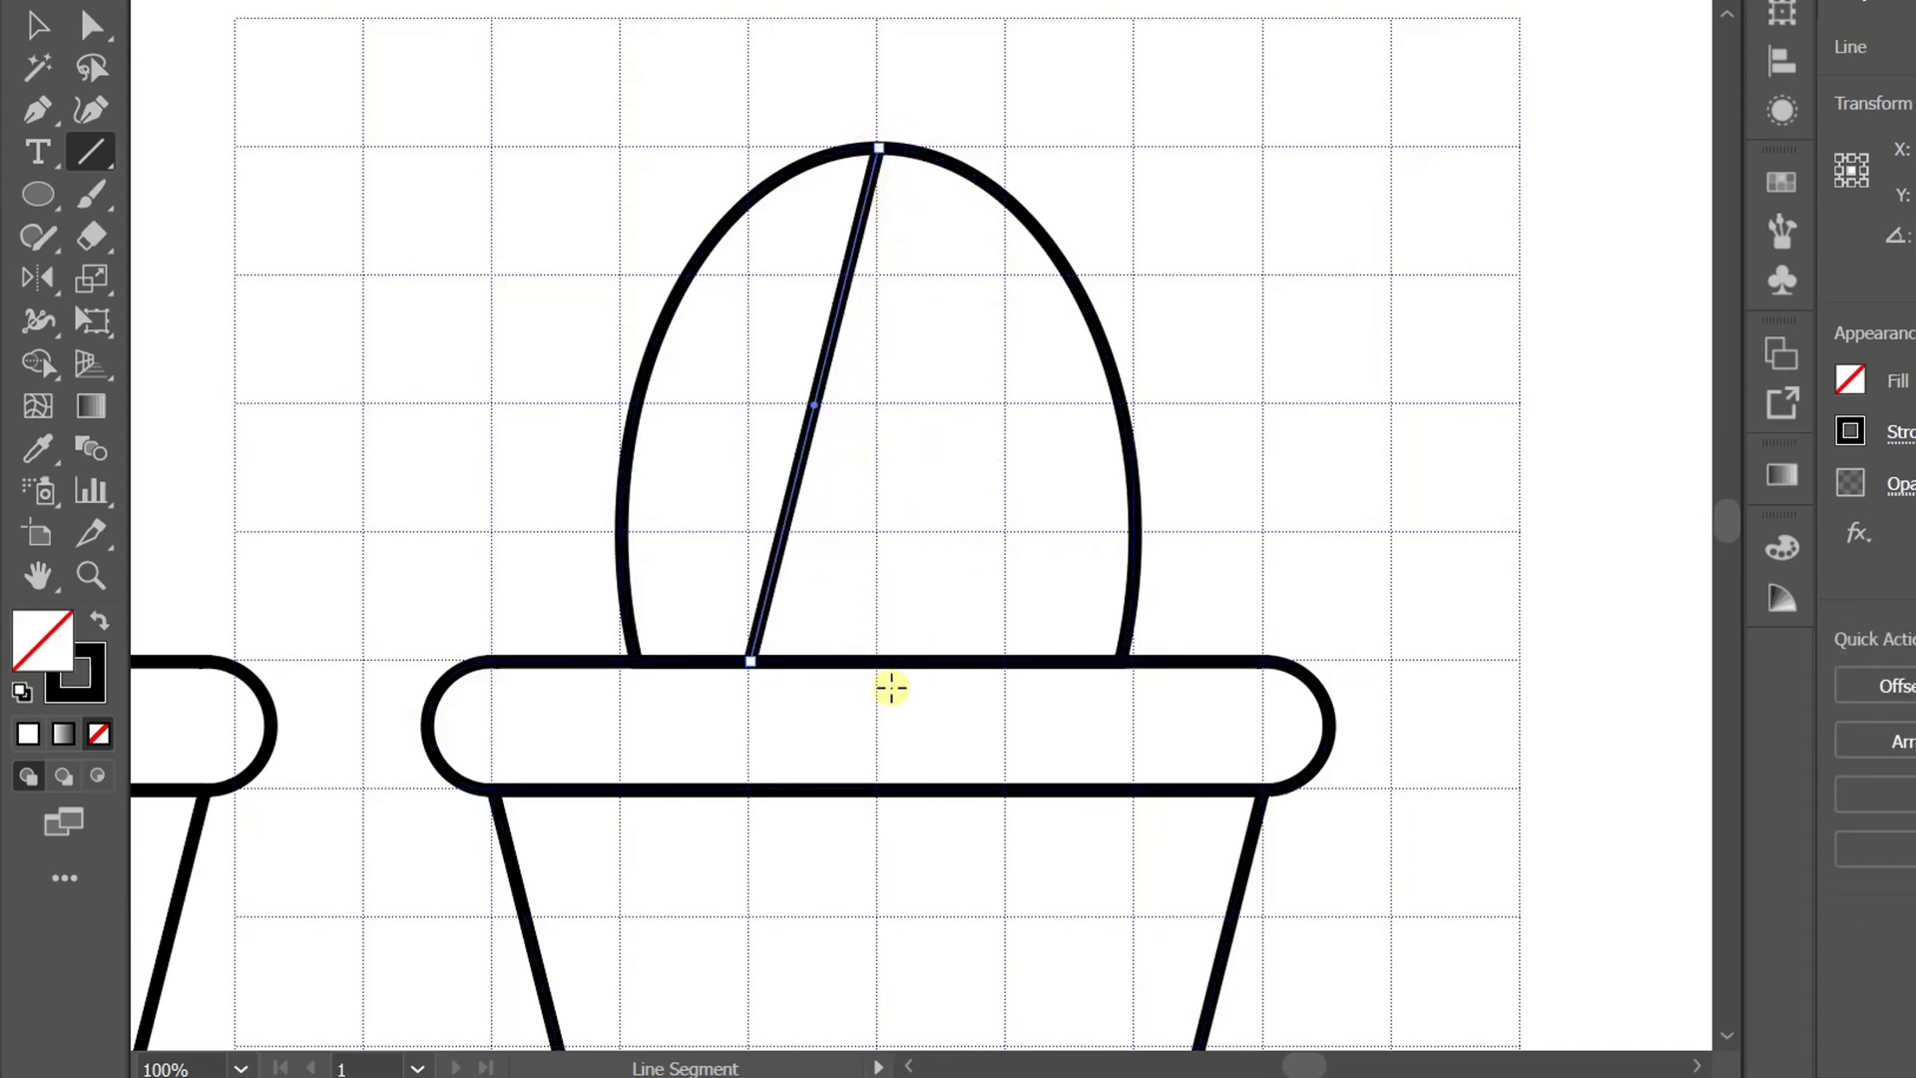
{"action": "left_click_drag", "start_coordinate": [880, 660], "coordinate": [878, 149]}
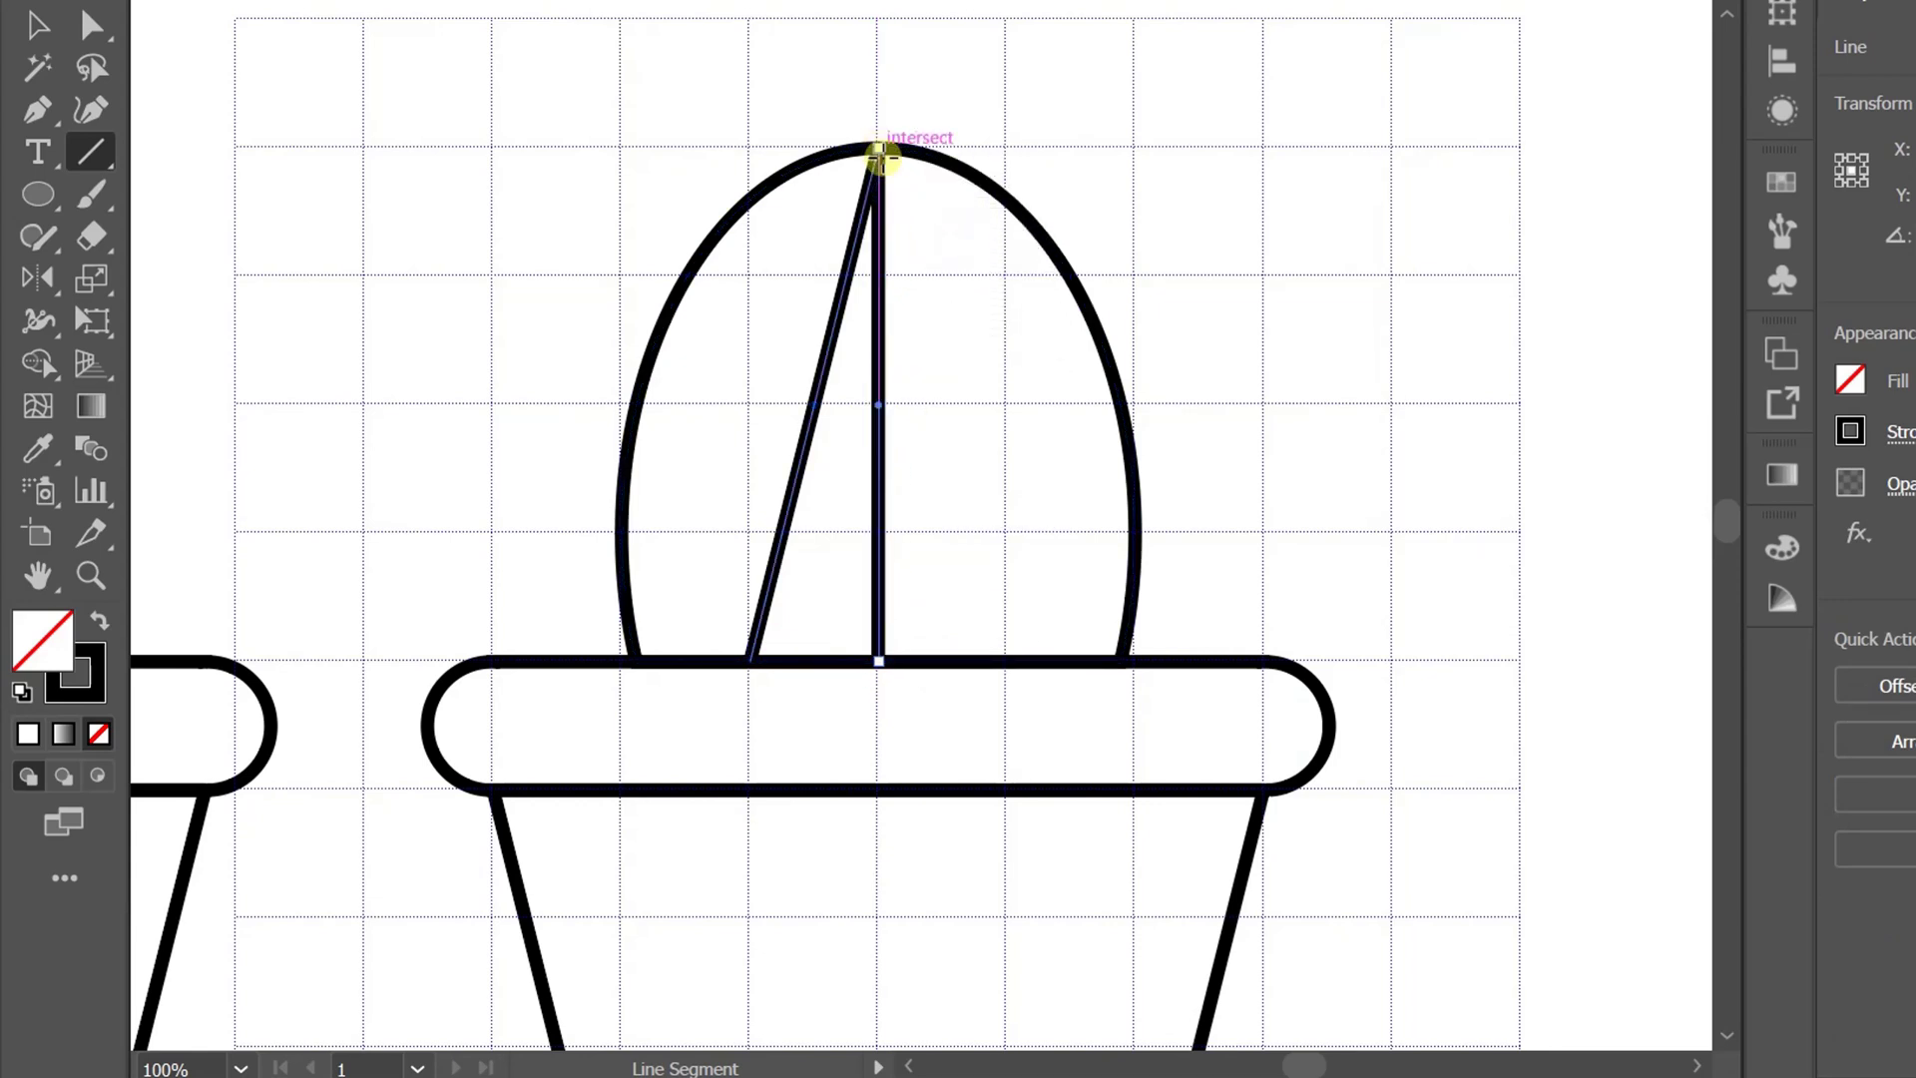
Bend the slanted line outward into a curved rib with the Curvature tool.
{"action": "key", "text": "v"}
{"action": "key", "text": "ctrl+shift+a"}
{"action": "key", "text": "ctrl+equal"}
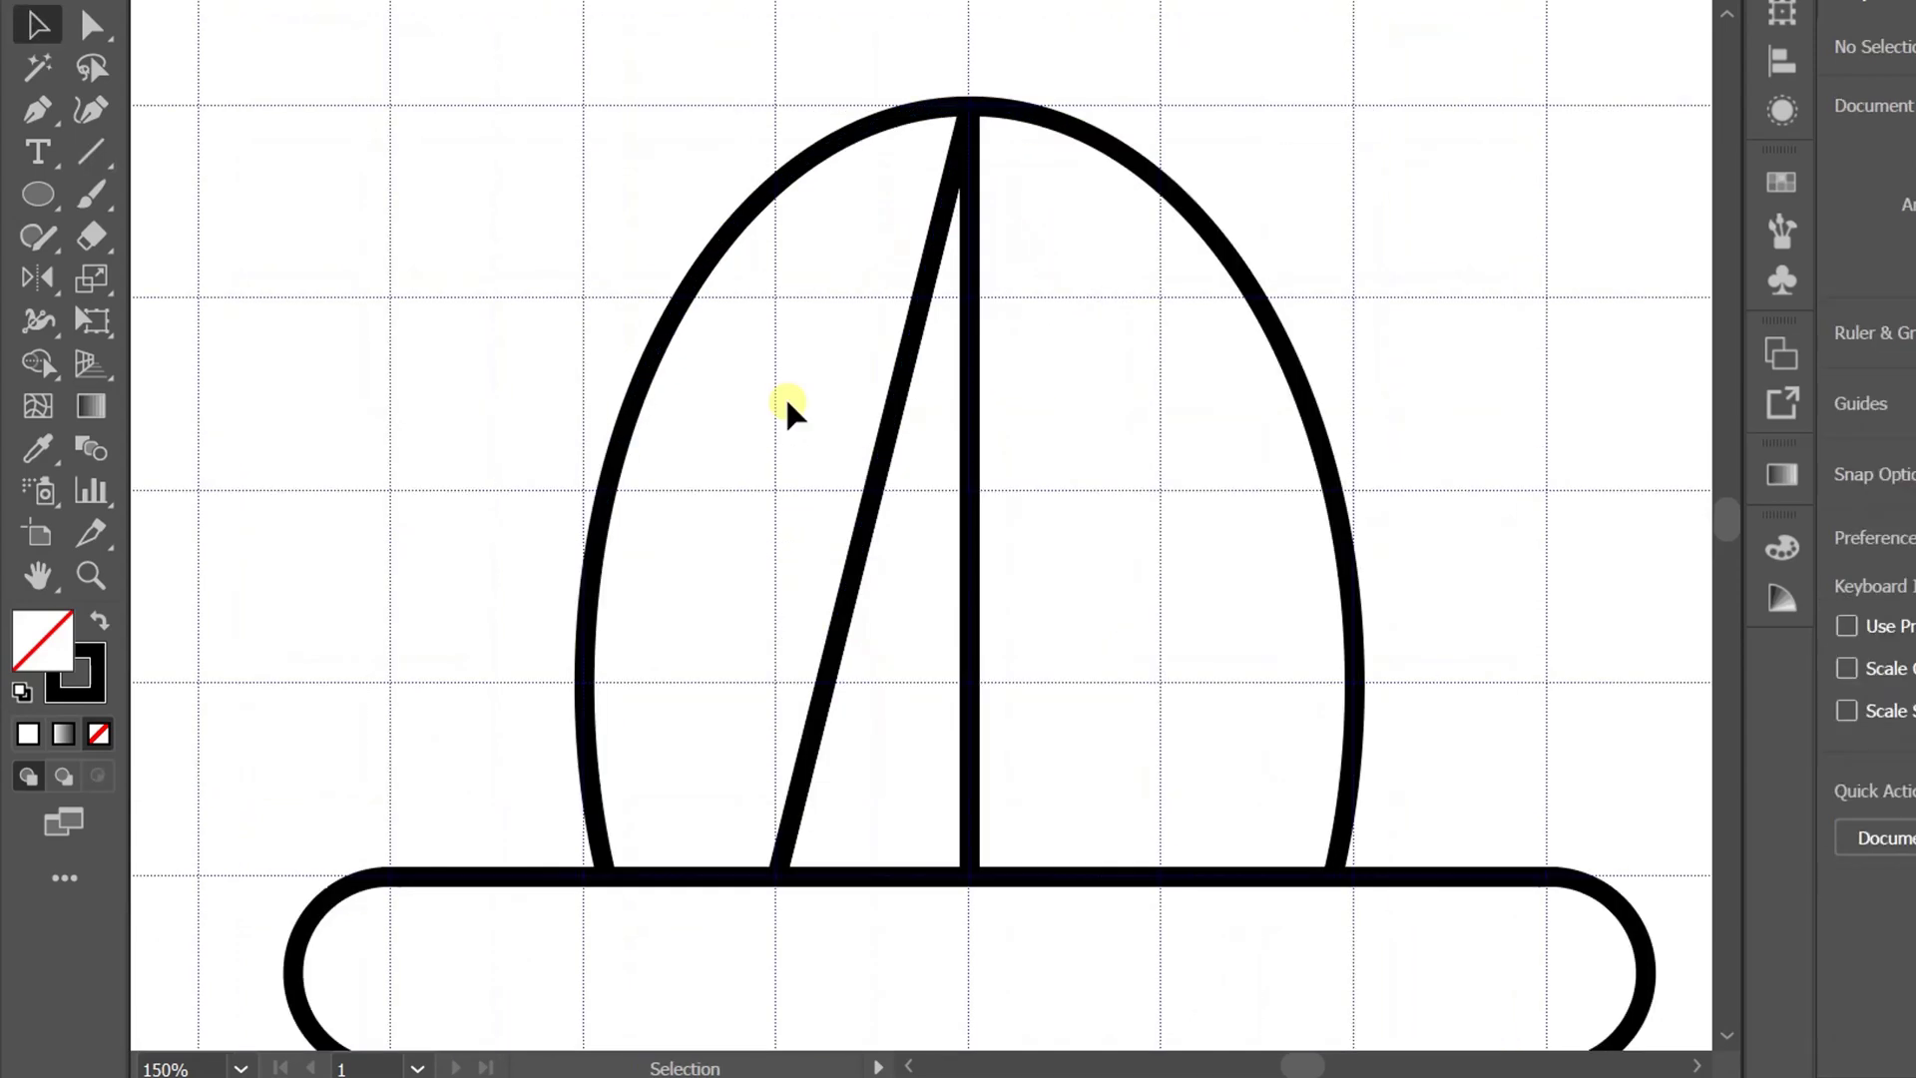
{"action": "left_click", "coordinate": [894, 424]}
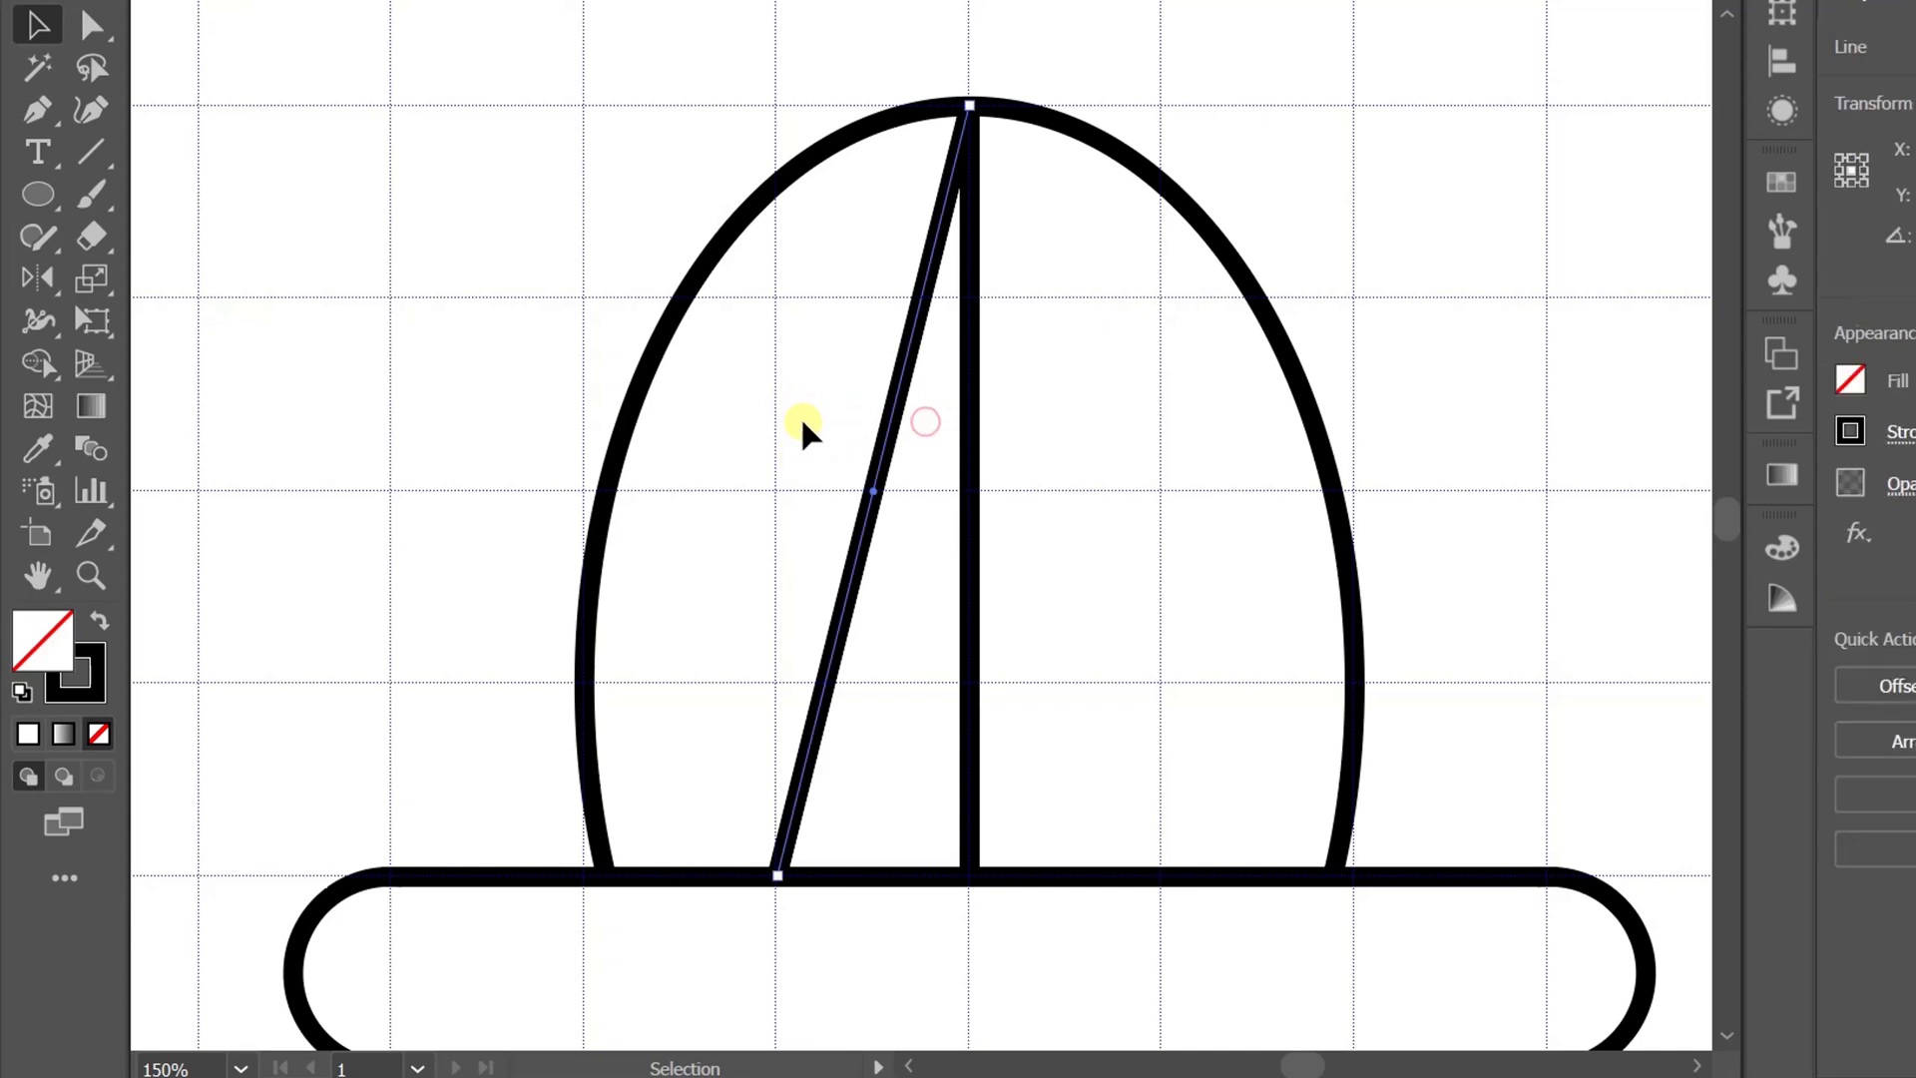
{"action": "left_click", "coordinate": [91, 109]}
{"action": "left_click", "coordinate": [903, 375]}
{"action": "left_click", "coordinate": [903, 376]}
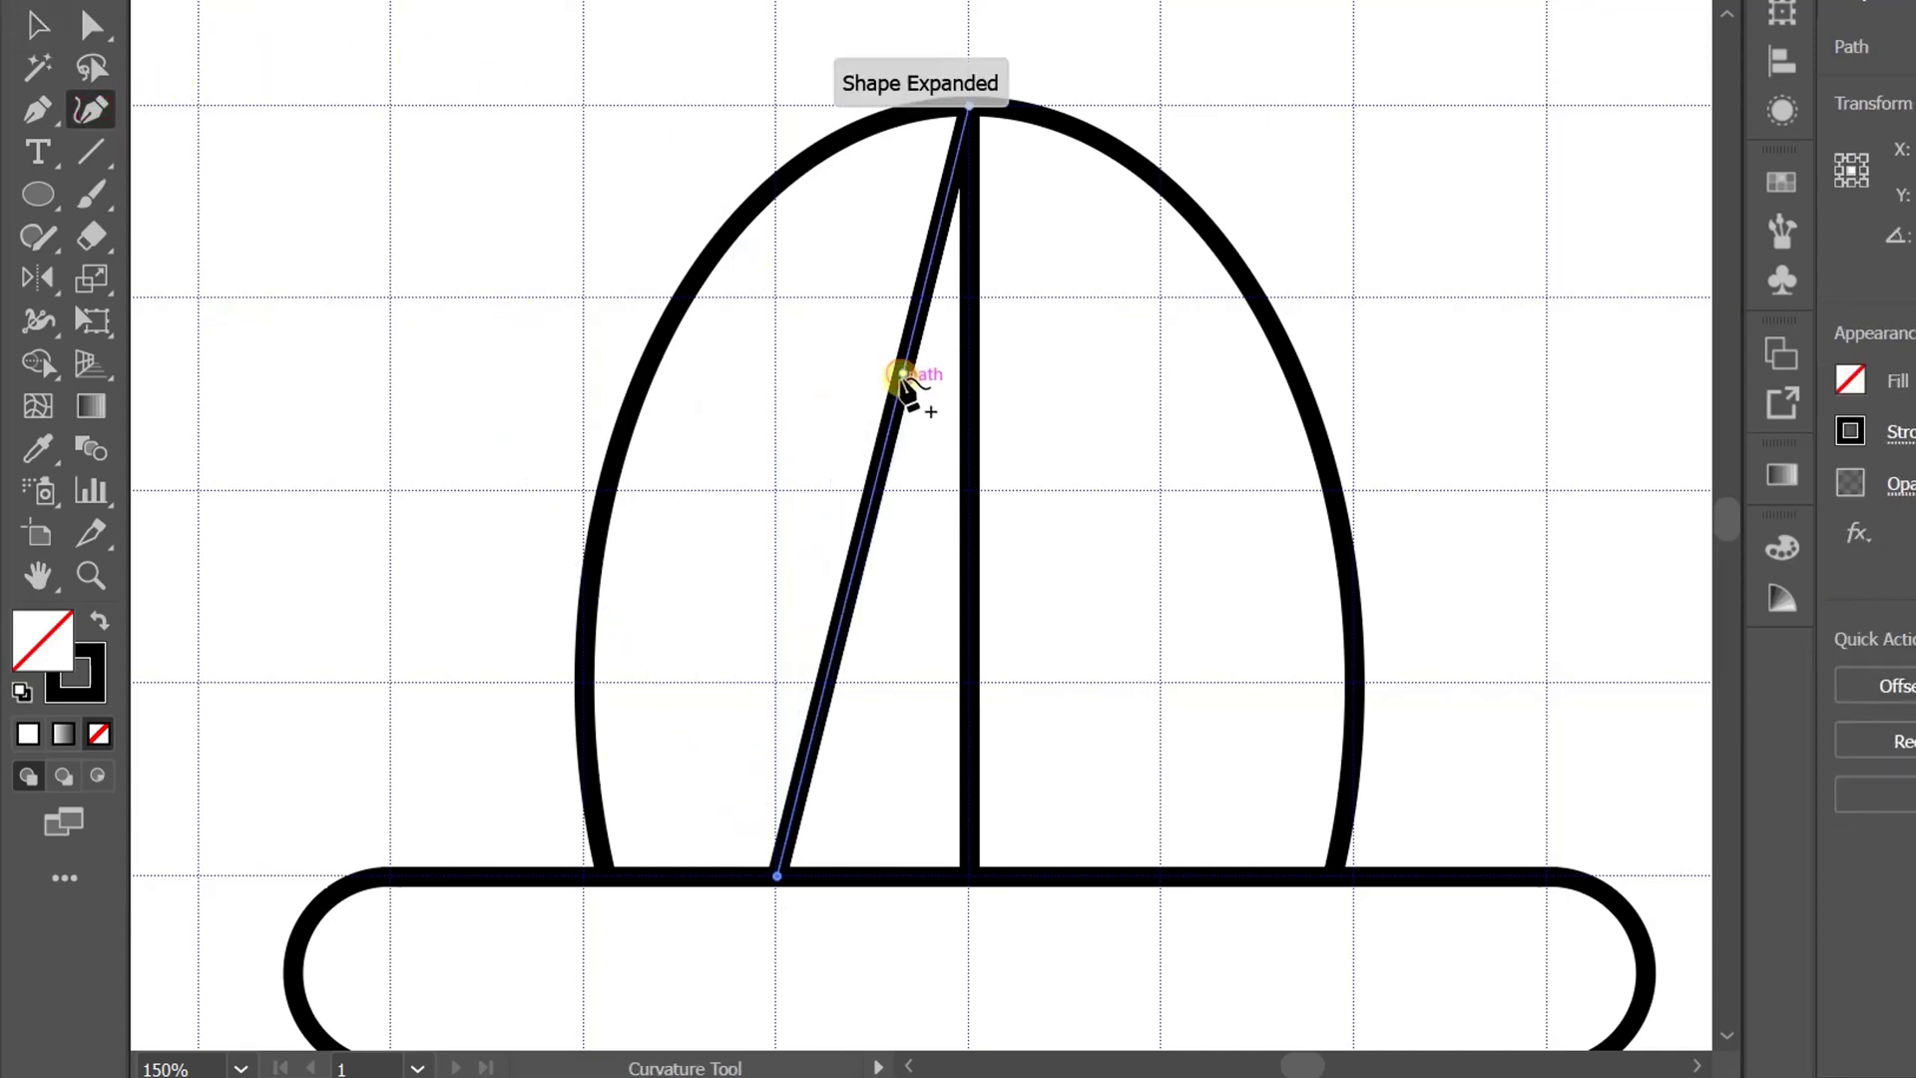
{"action": "mouse_move", "coordinate": [903, 377]}
{"action": "left_mouse_down"}
{"action": "mouse_move", "coordinate": [821, 377]}
{"action": "mouse_move", "coordinate": [816, 338]}
{"action": "left_mouse_up"}
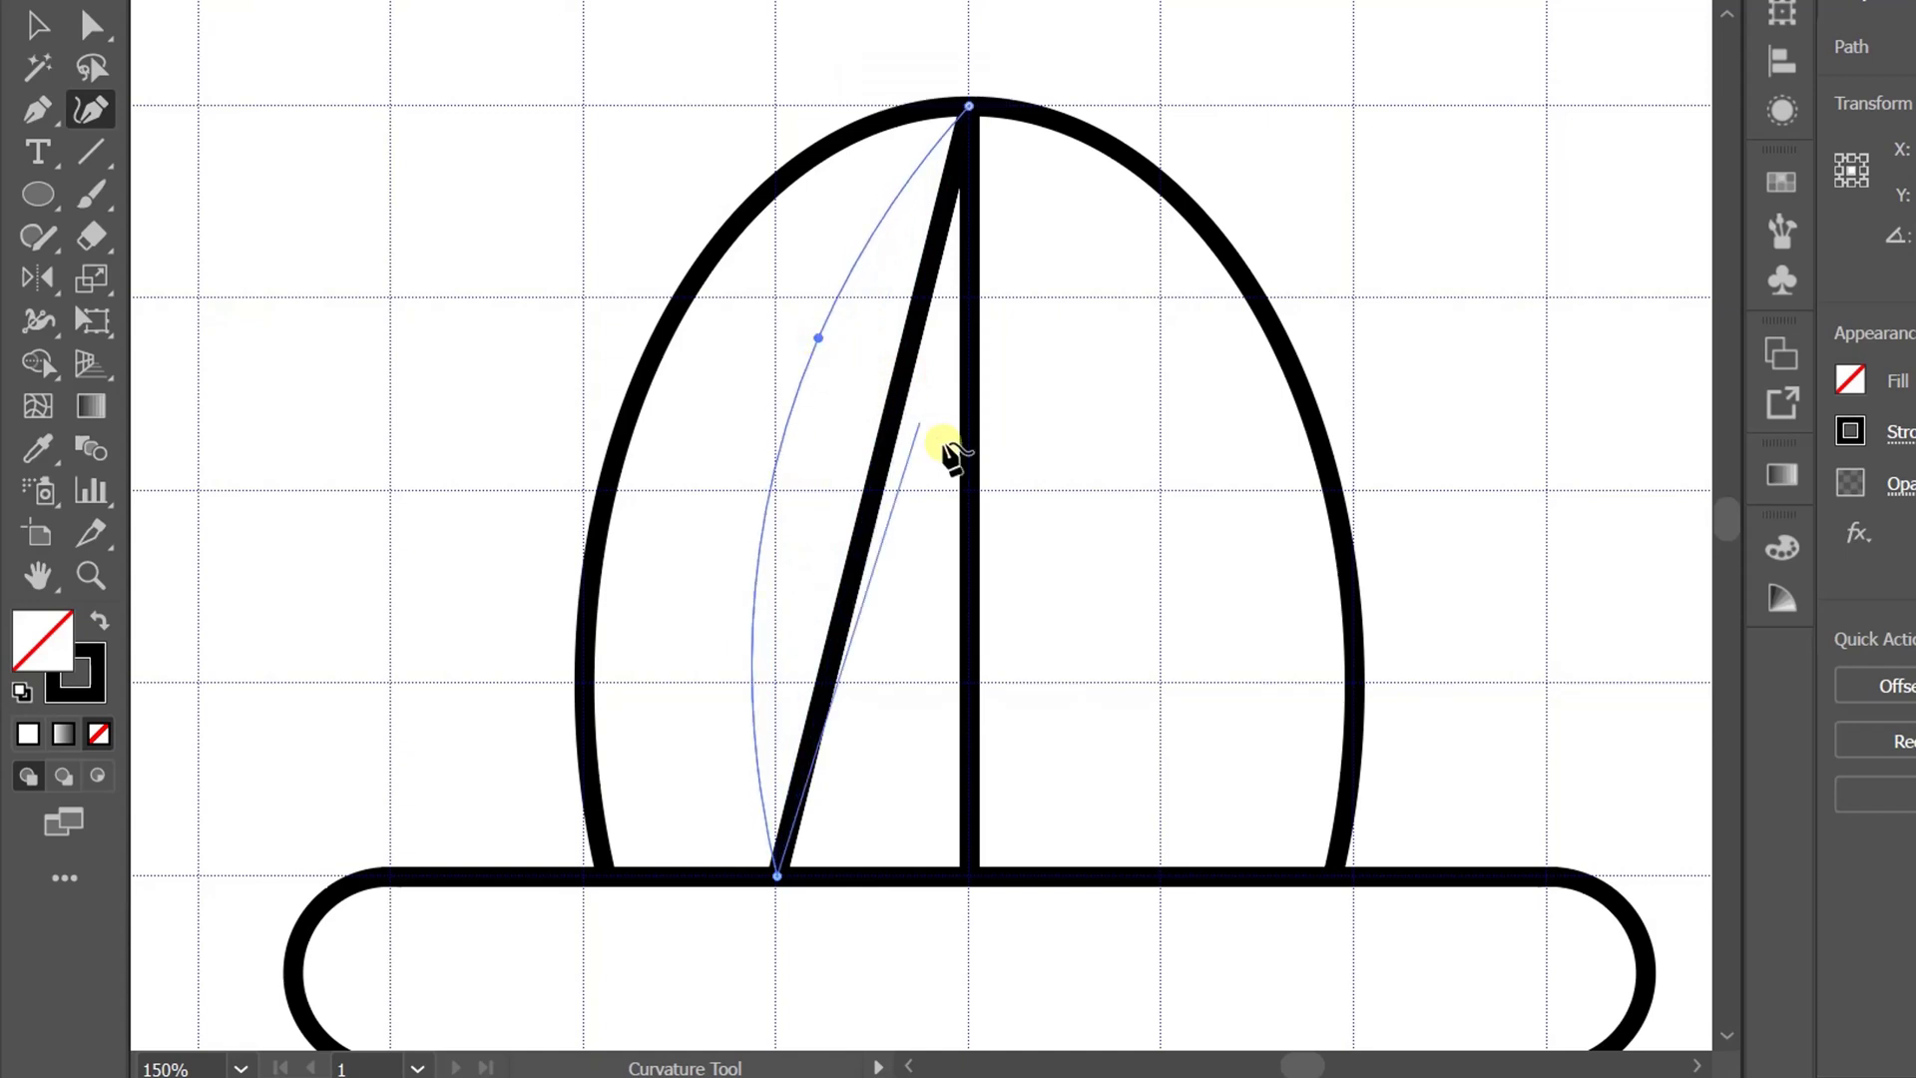
Reflect a copy of the curved rib across the centre line to the right.
{"action": "key", "text": "v"}
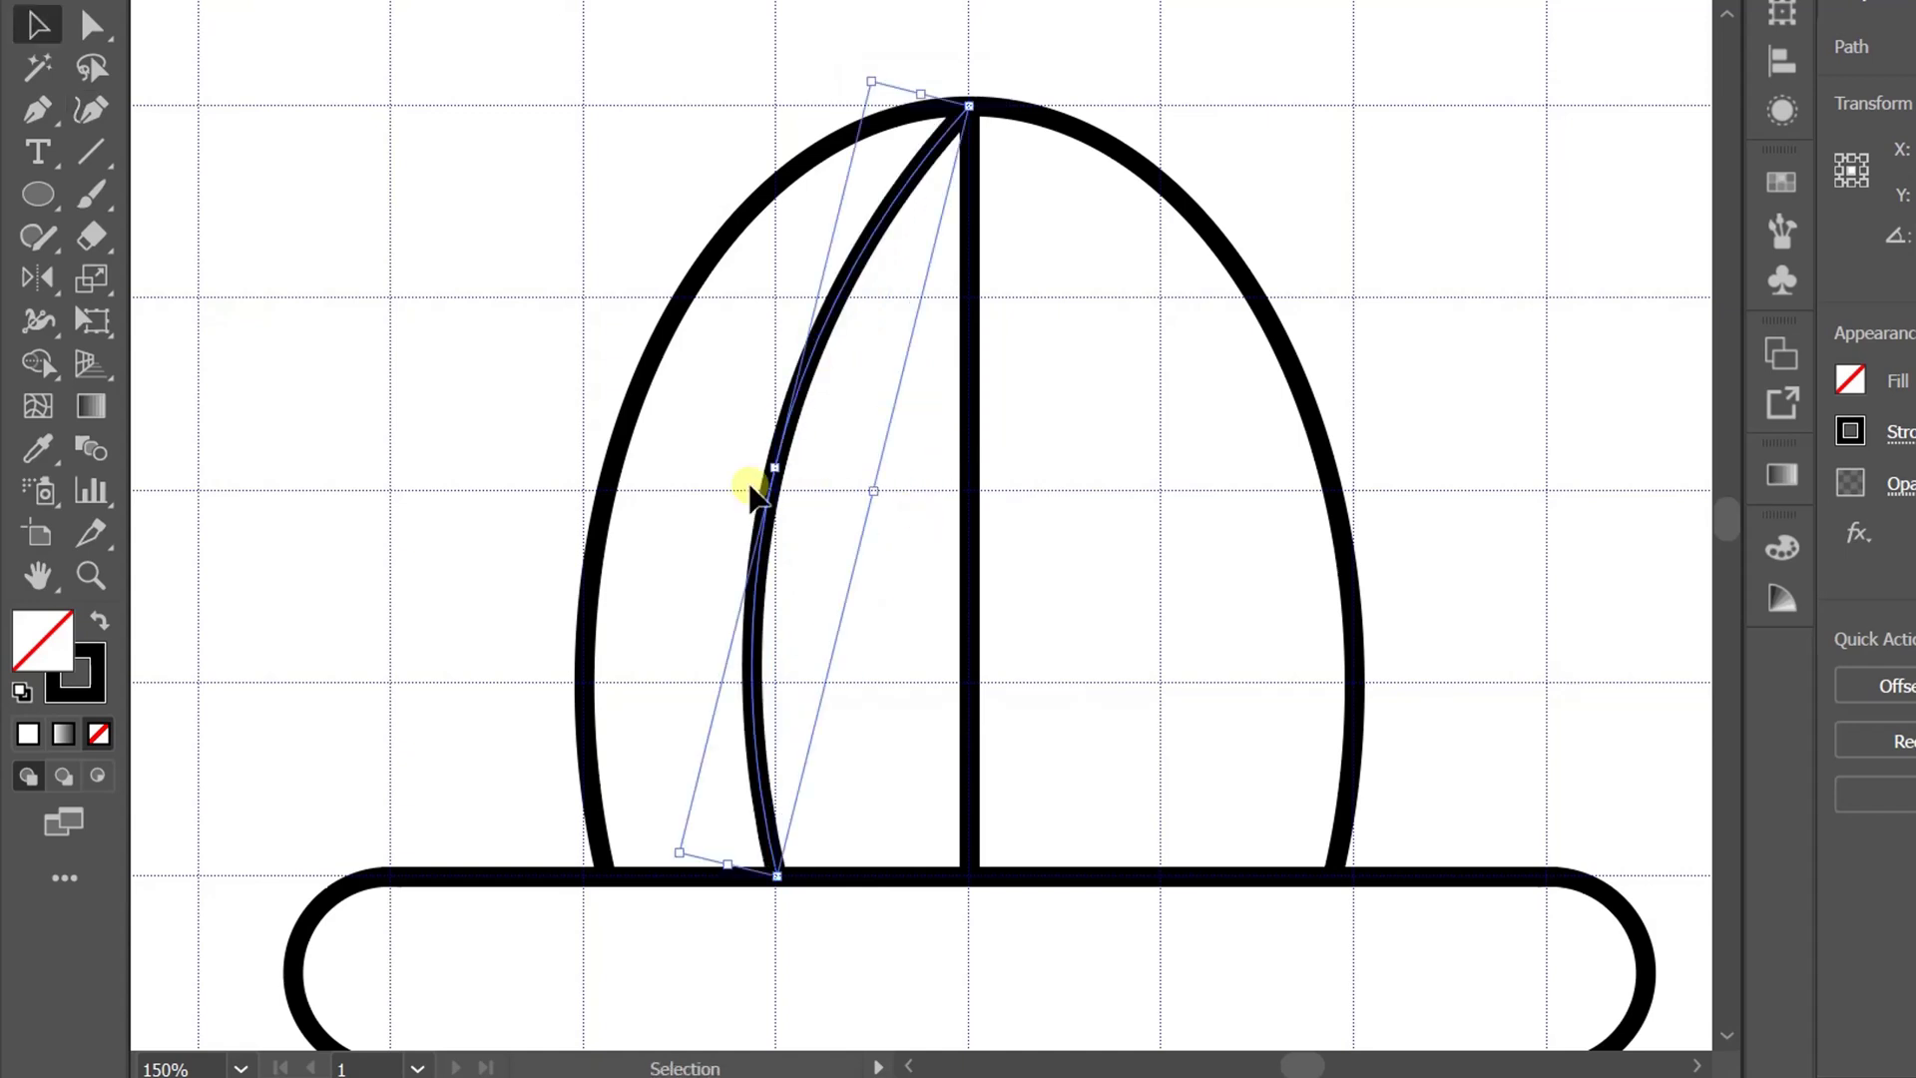
{"action": "left_click", "coordinate": [35, 280]}
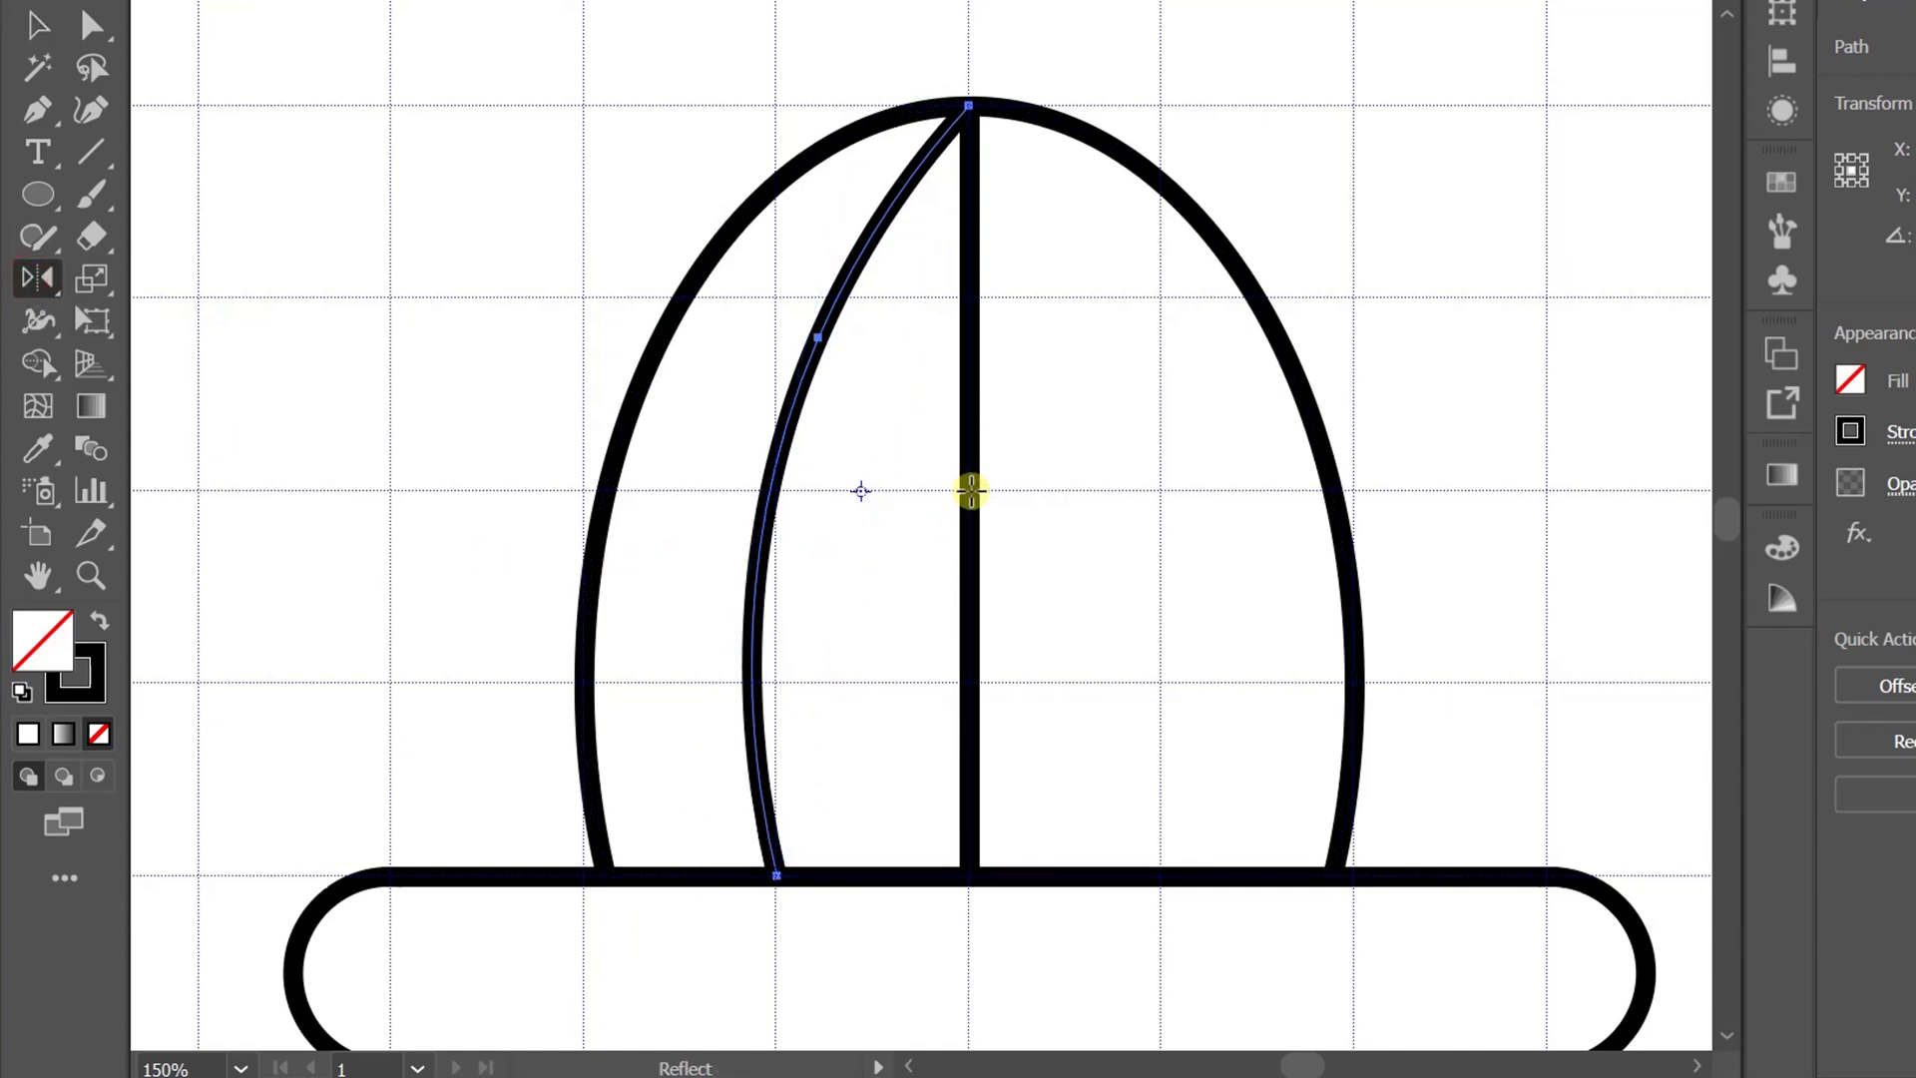
{"action": "left_click", "coordinate": [970, 490]}
{"action": "left_click_drag", "start_coordinate": [875, 606], "coordinate": [1104, 573]}
{"action": "key", "text": "v"}
{"action": "left_click", "coordinate": [459, 524]}
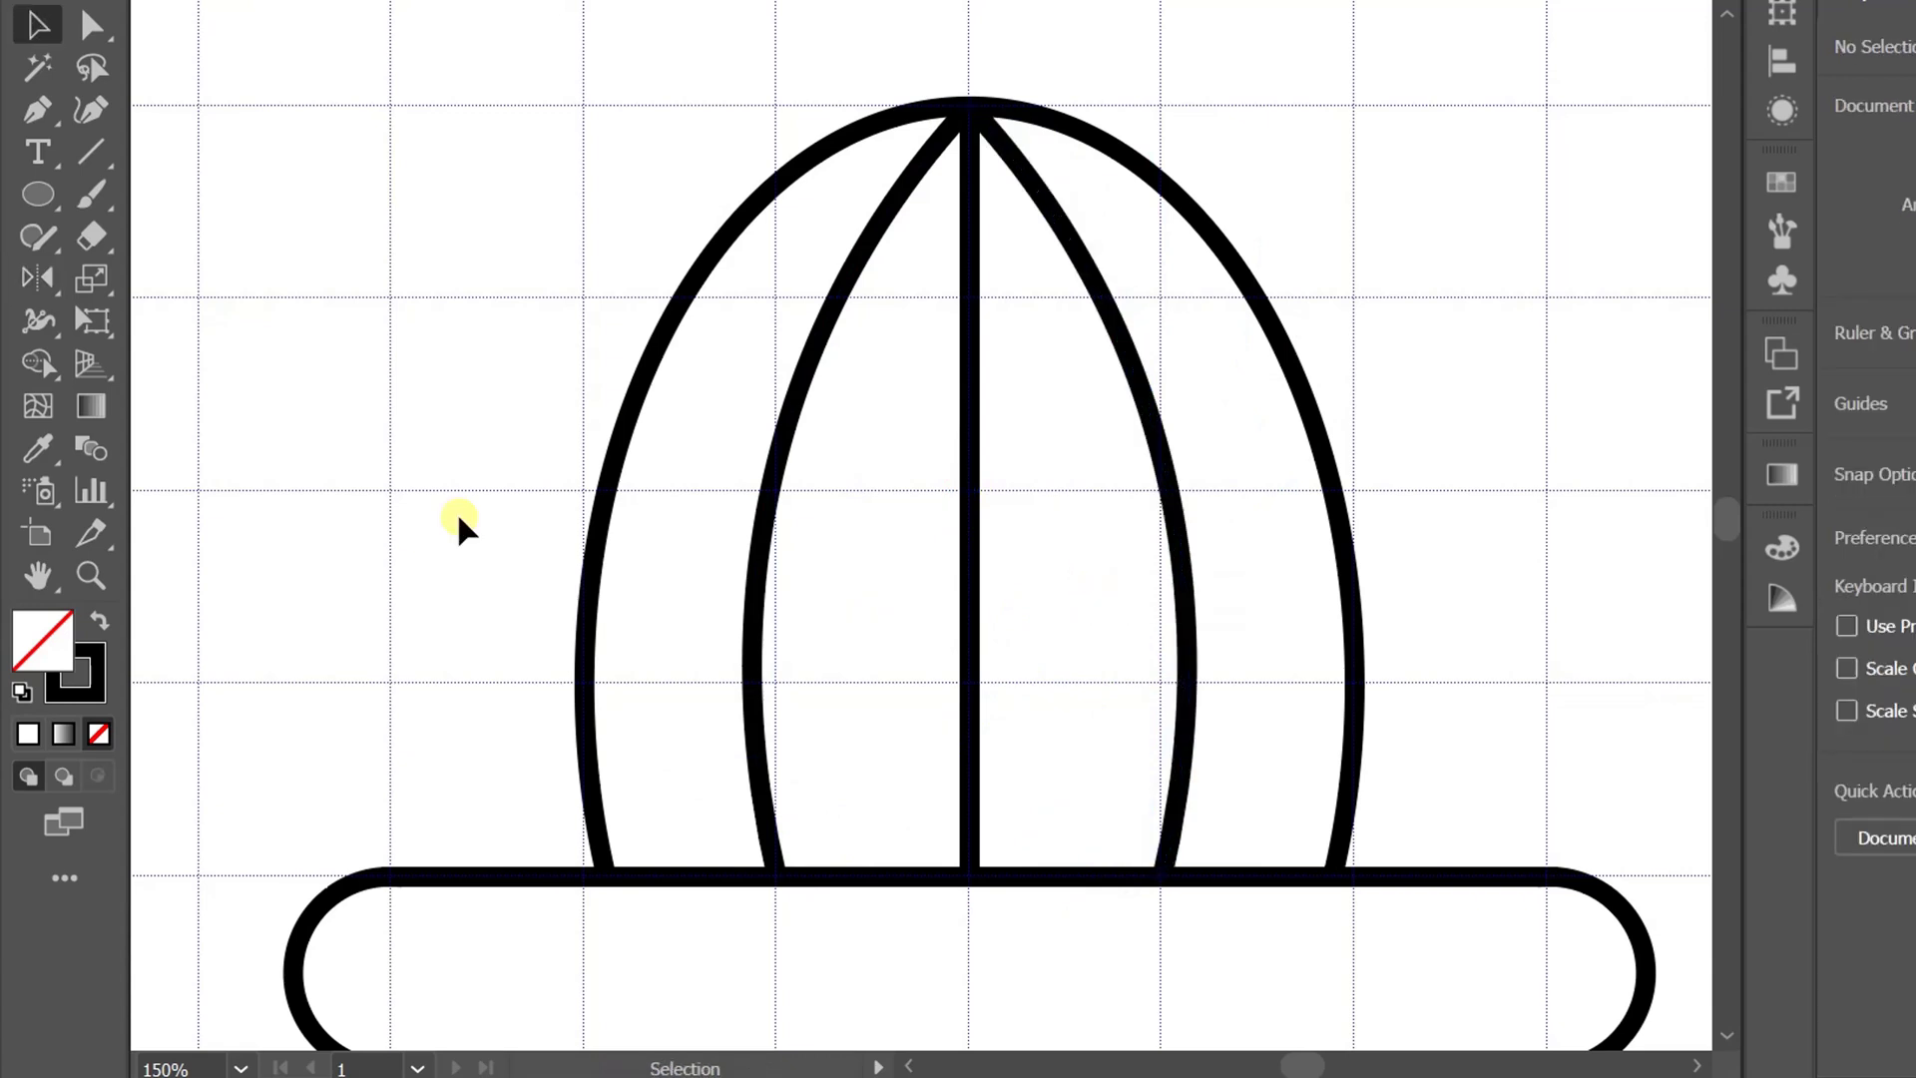
Draw four short spine strokes across the cactus's left arc and select all four.
{"action": "left_click", "coordinate": [88, 152]}
{"action": "left_click_drag", "start_coordinate": [612, 756], "coordinate": [564, 753]}
{"action": "left_click_drag", "start_coordinate": [619, 559], "coordinate": [569, 546]}
{"action": "left_click_drag", "start_coordinate": [676, 376], "coordinate": [627, 349]}
{"action": "left_click_drag", "start_coordinate": [776, 214], "coordinate": [752, 176]}
{"action": "key", "text": "v"}
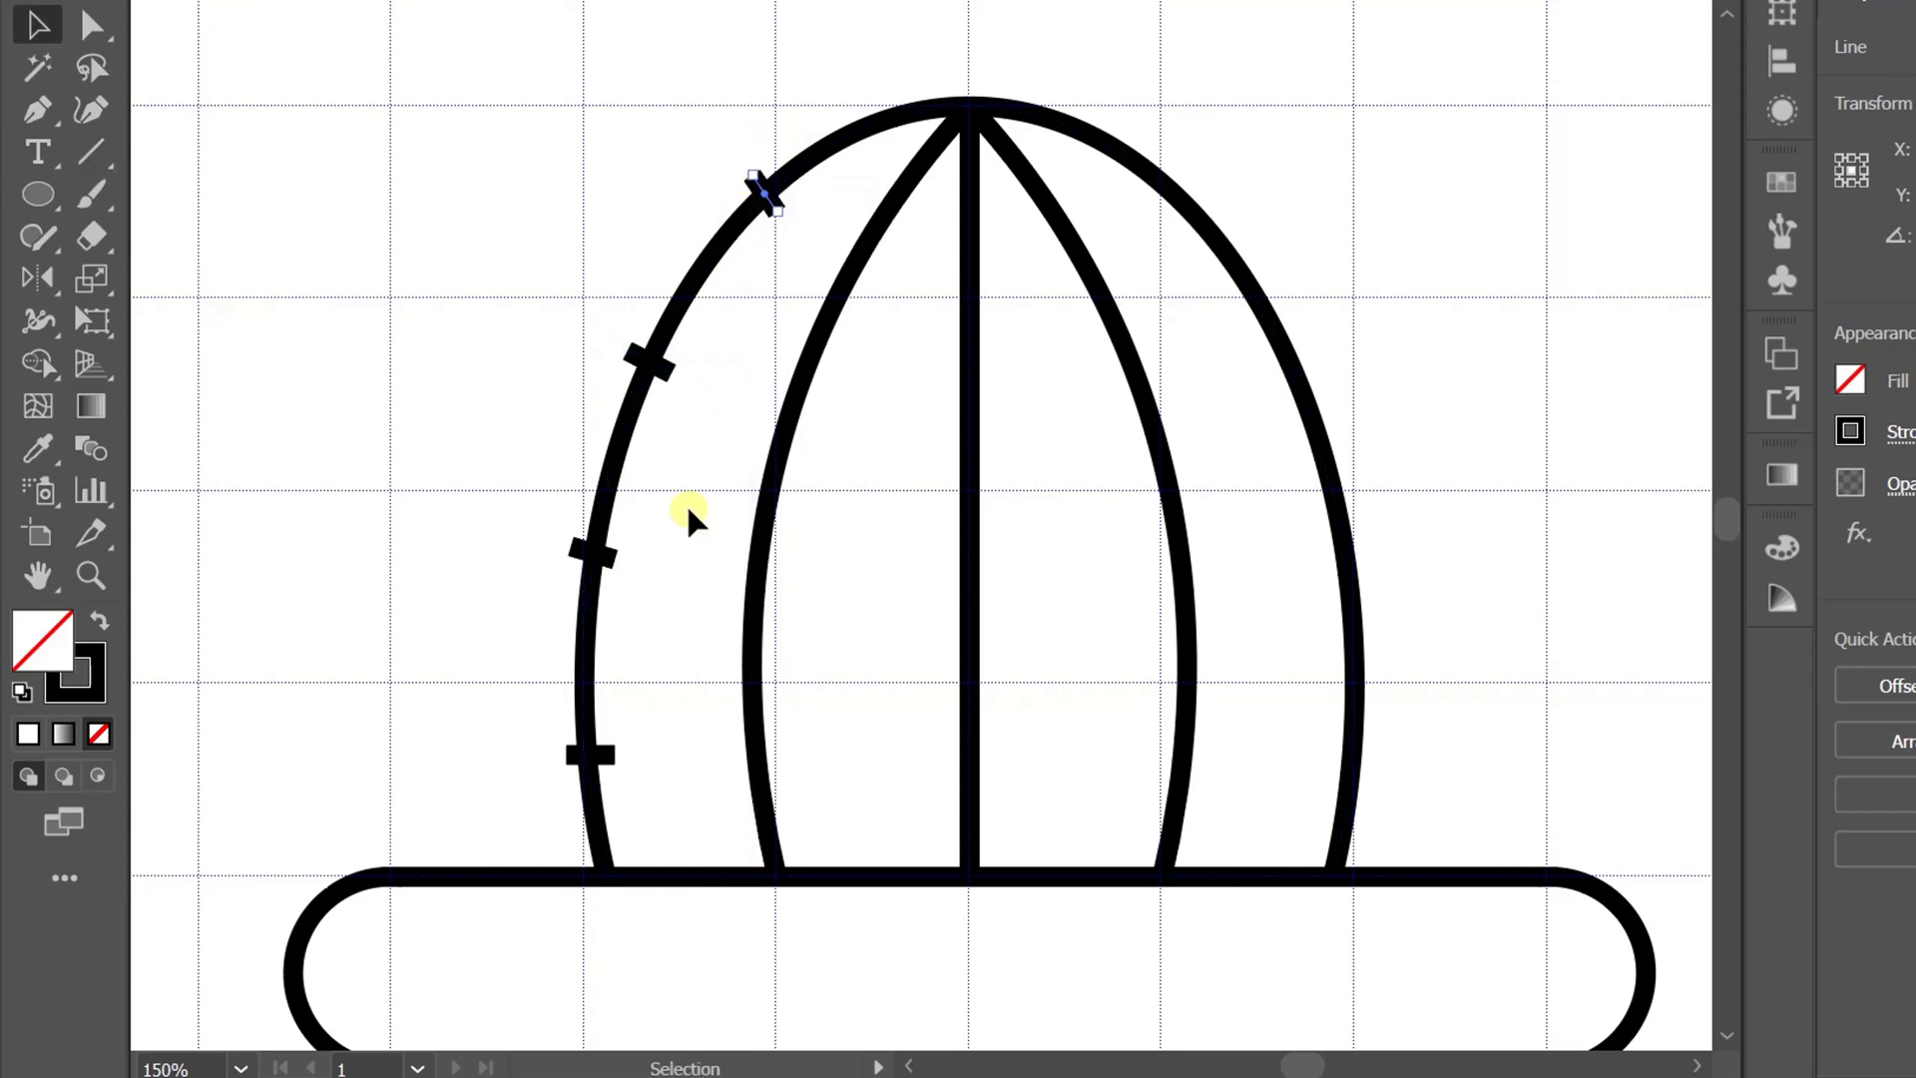
{"action": "left_click", "coordinate": [650, 363], "text": "shift"}
{"action": "left_click", "coordinate": [597, 550], "text": "shift"}
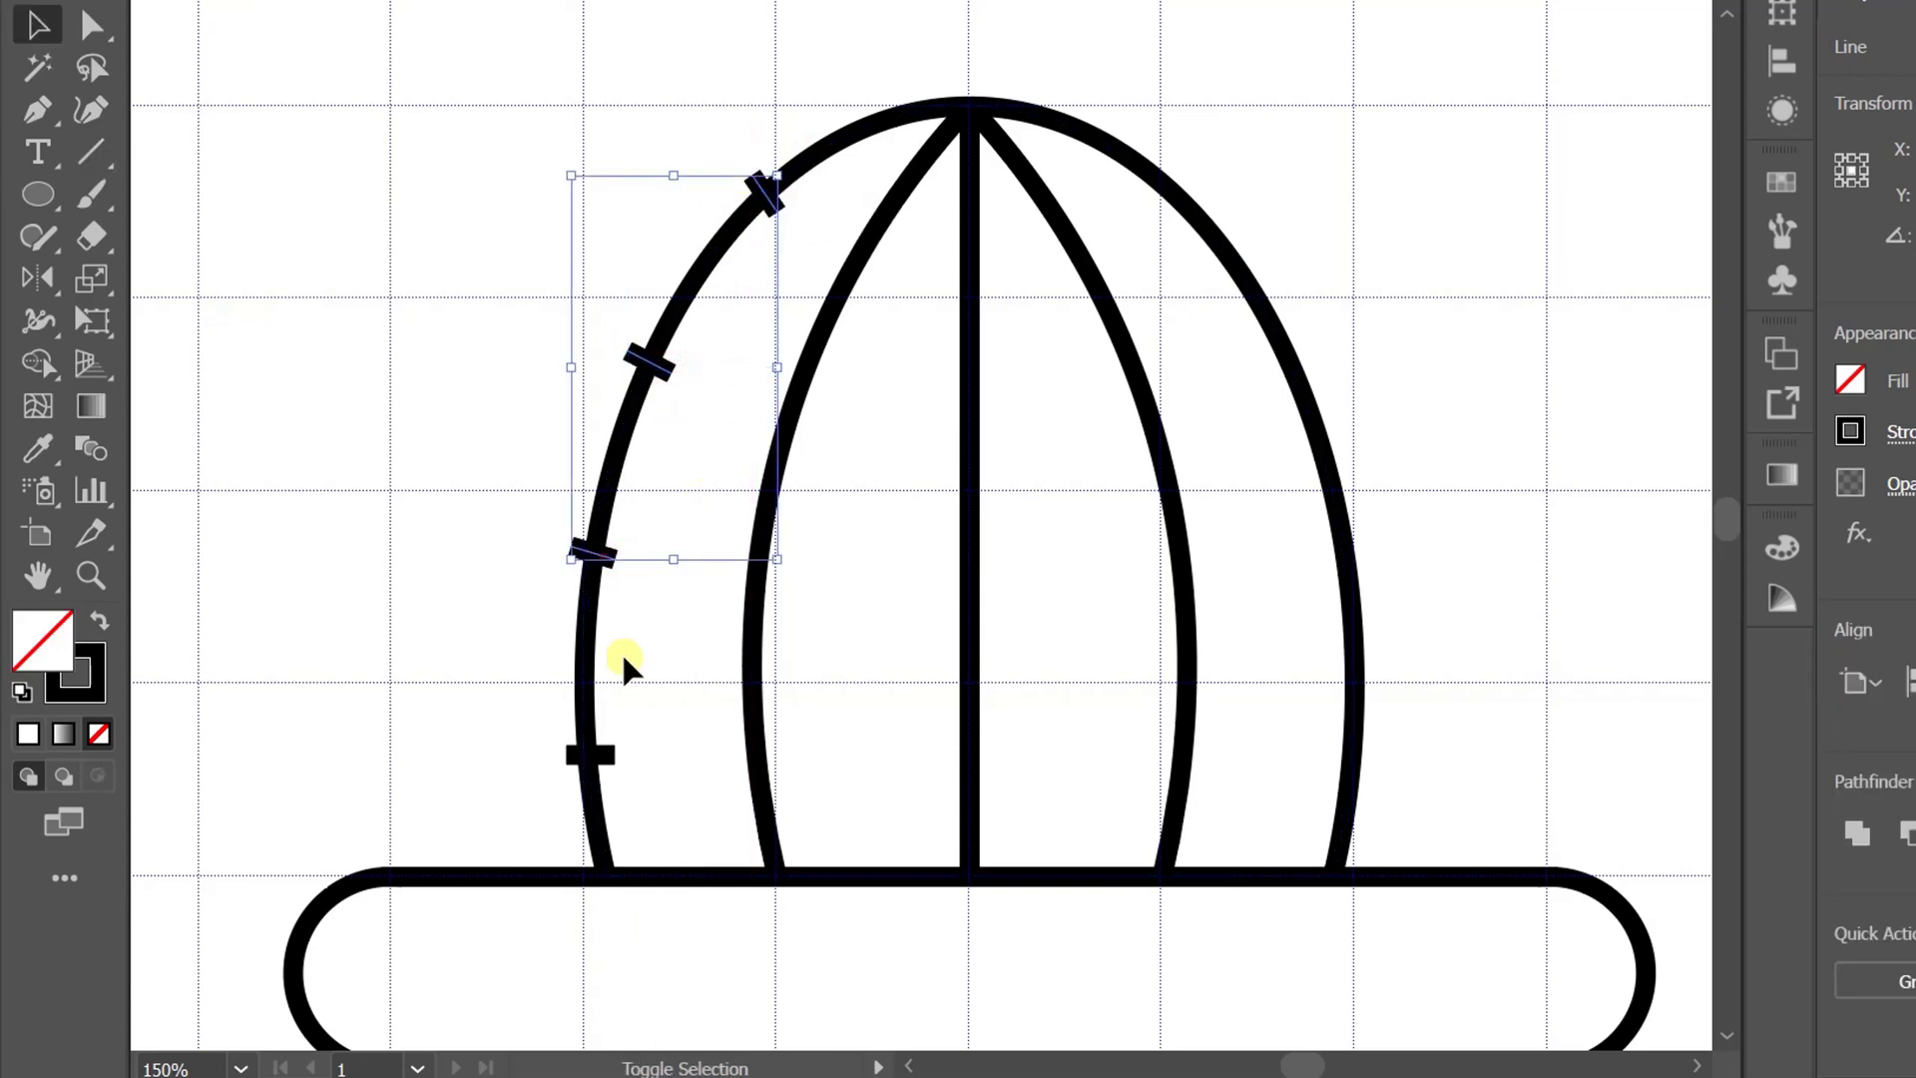
{"action": "left_click", "coordinate": [597, 754], "text": "shift"}
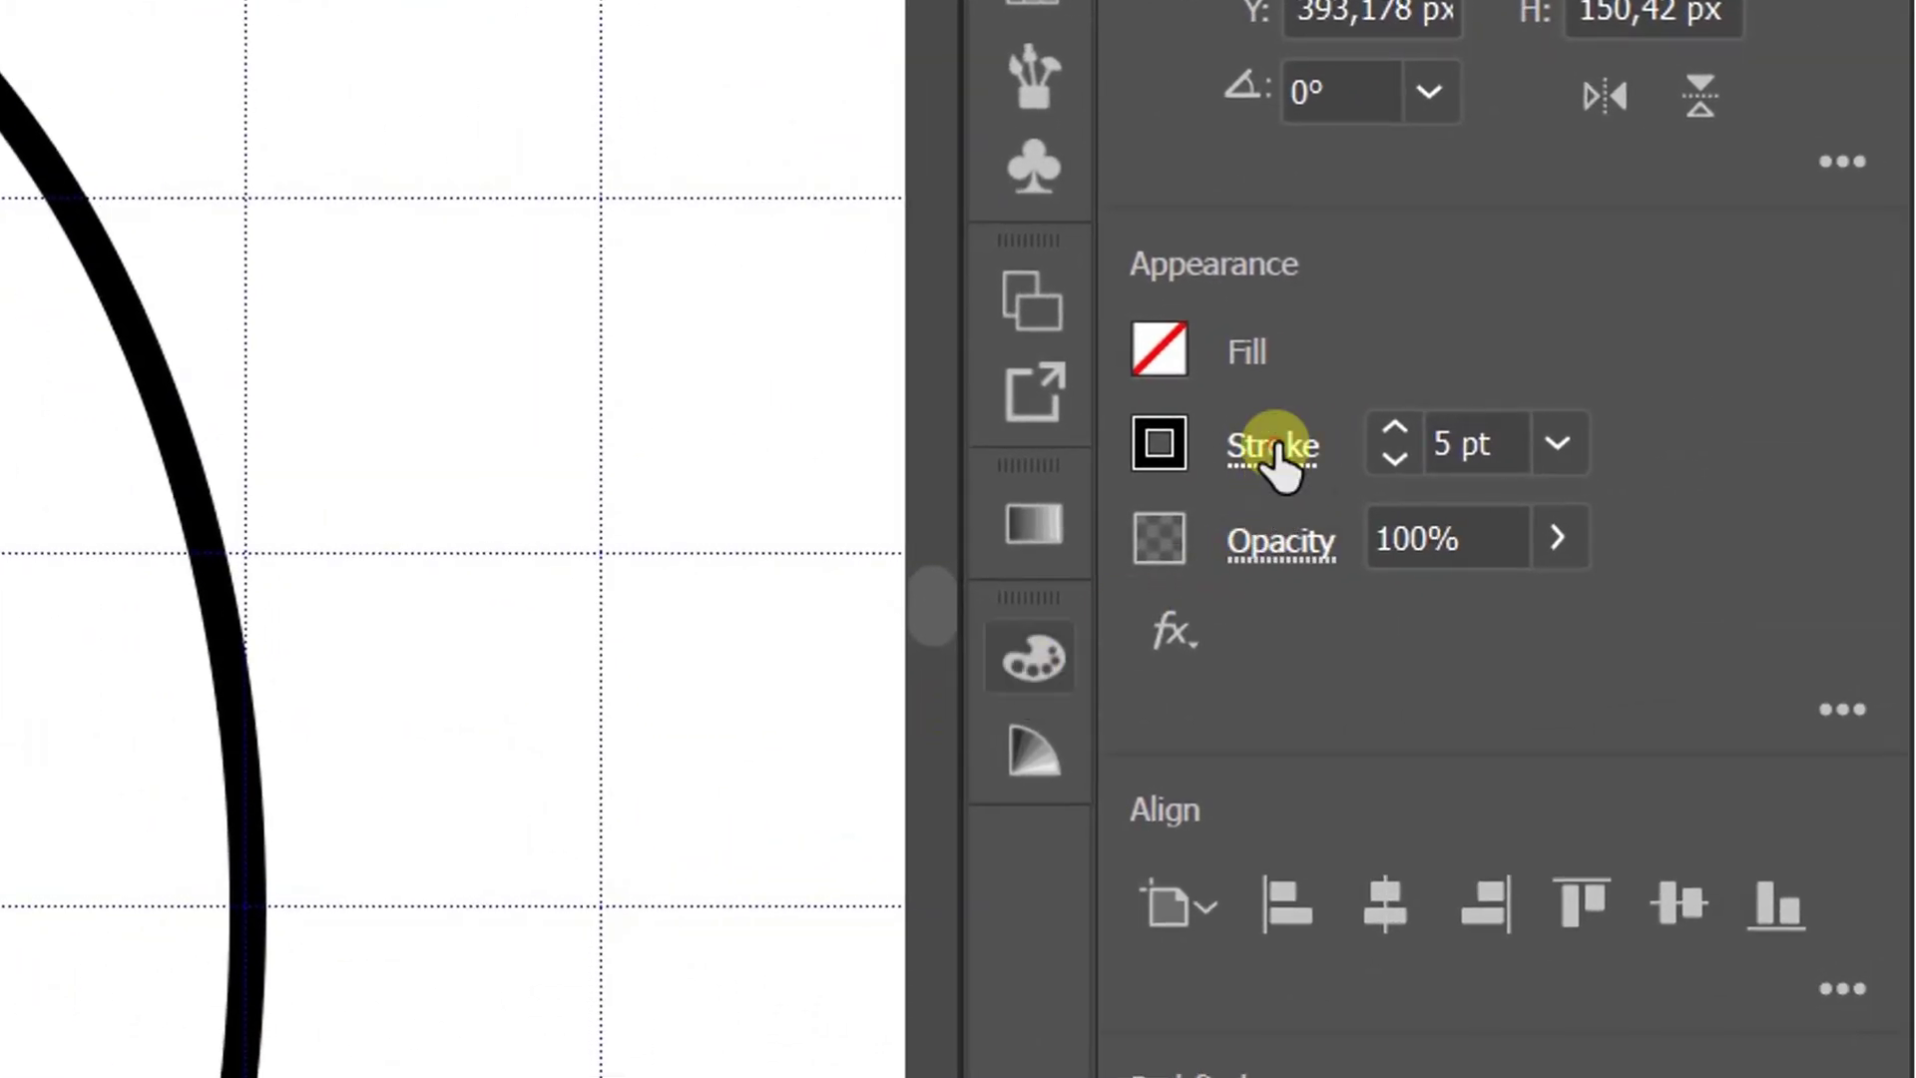
Give the left spines round caps and group them.
{"action": "left_click", "coordinate": [1276, 452]}
{"action": "left_click", "coordinate": [906, 624]}
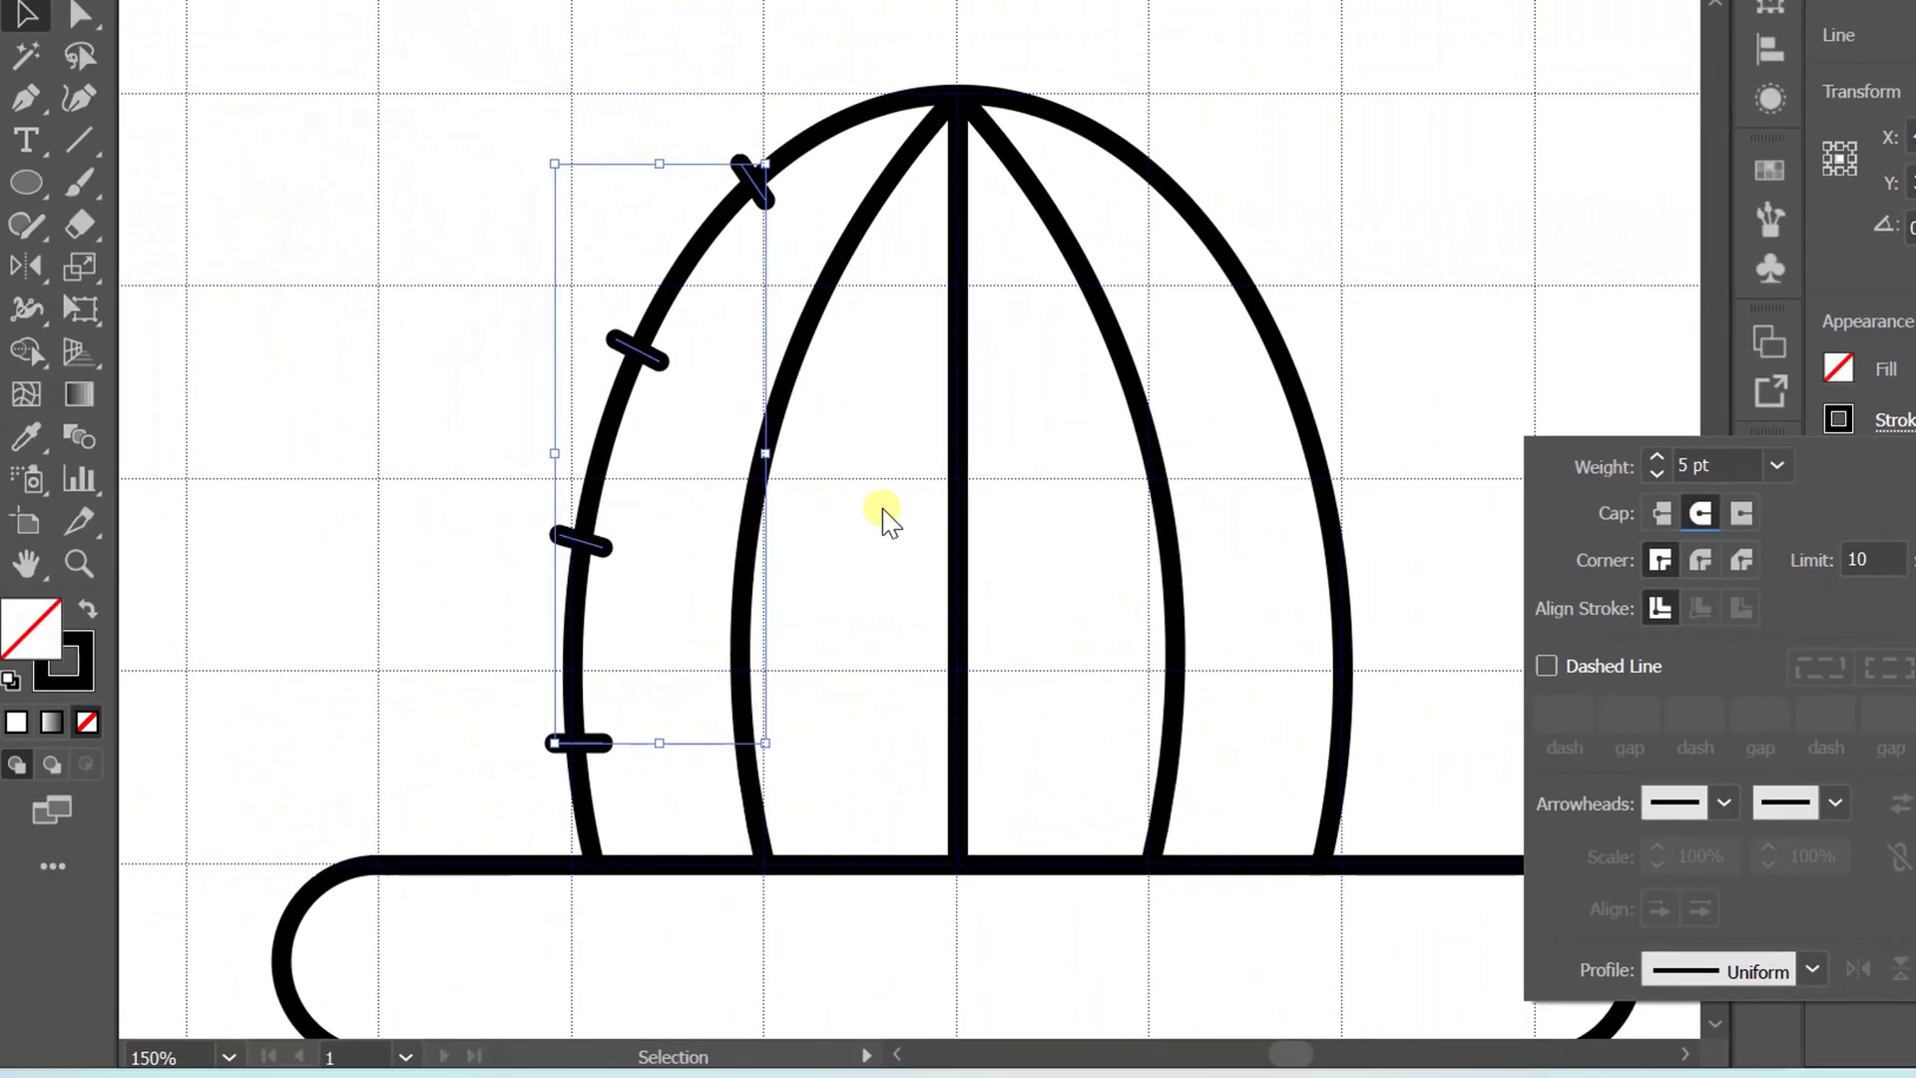
{"action": "left_click", "coordinate": [883, 514]}
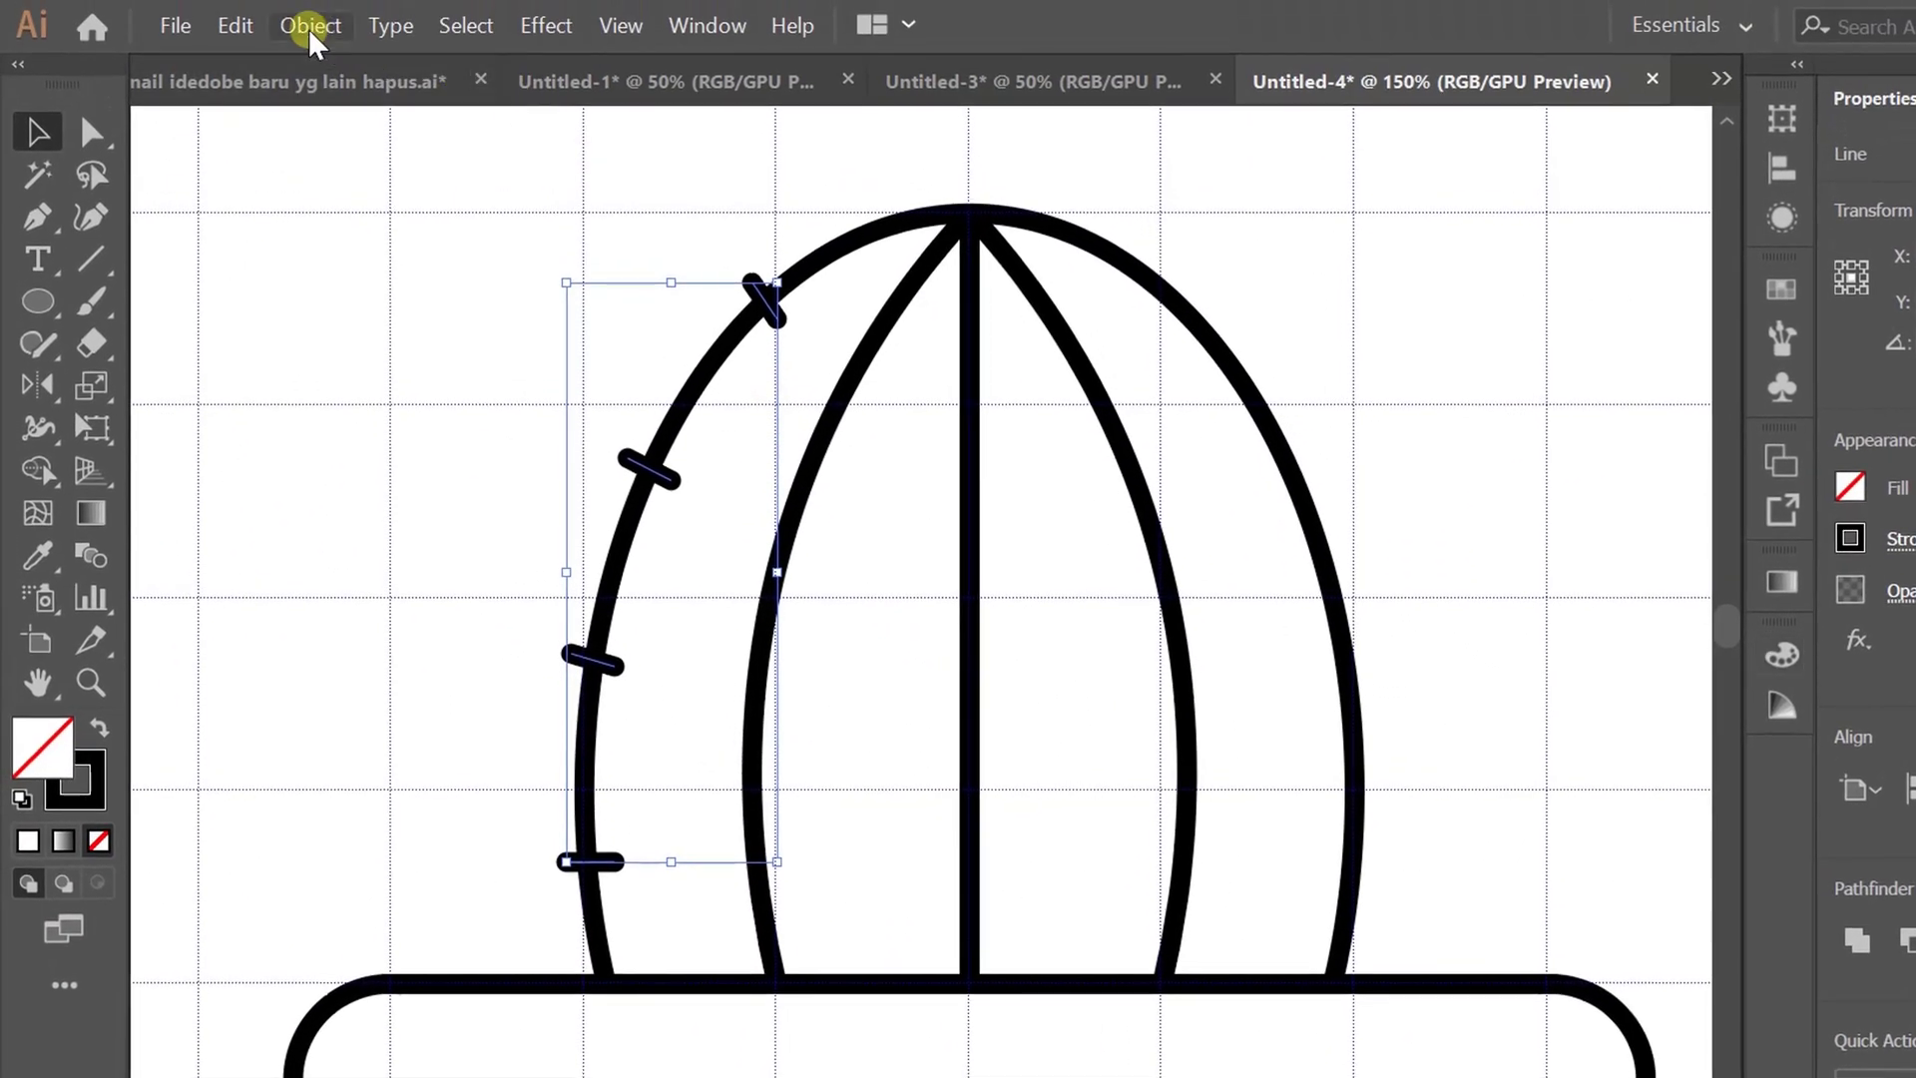
{"action": "left_click", "coordinate": [308, 26]}
{"action": "left_click", "coordinate": [463, 139]}
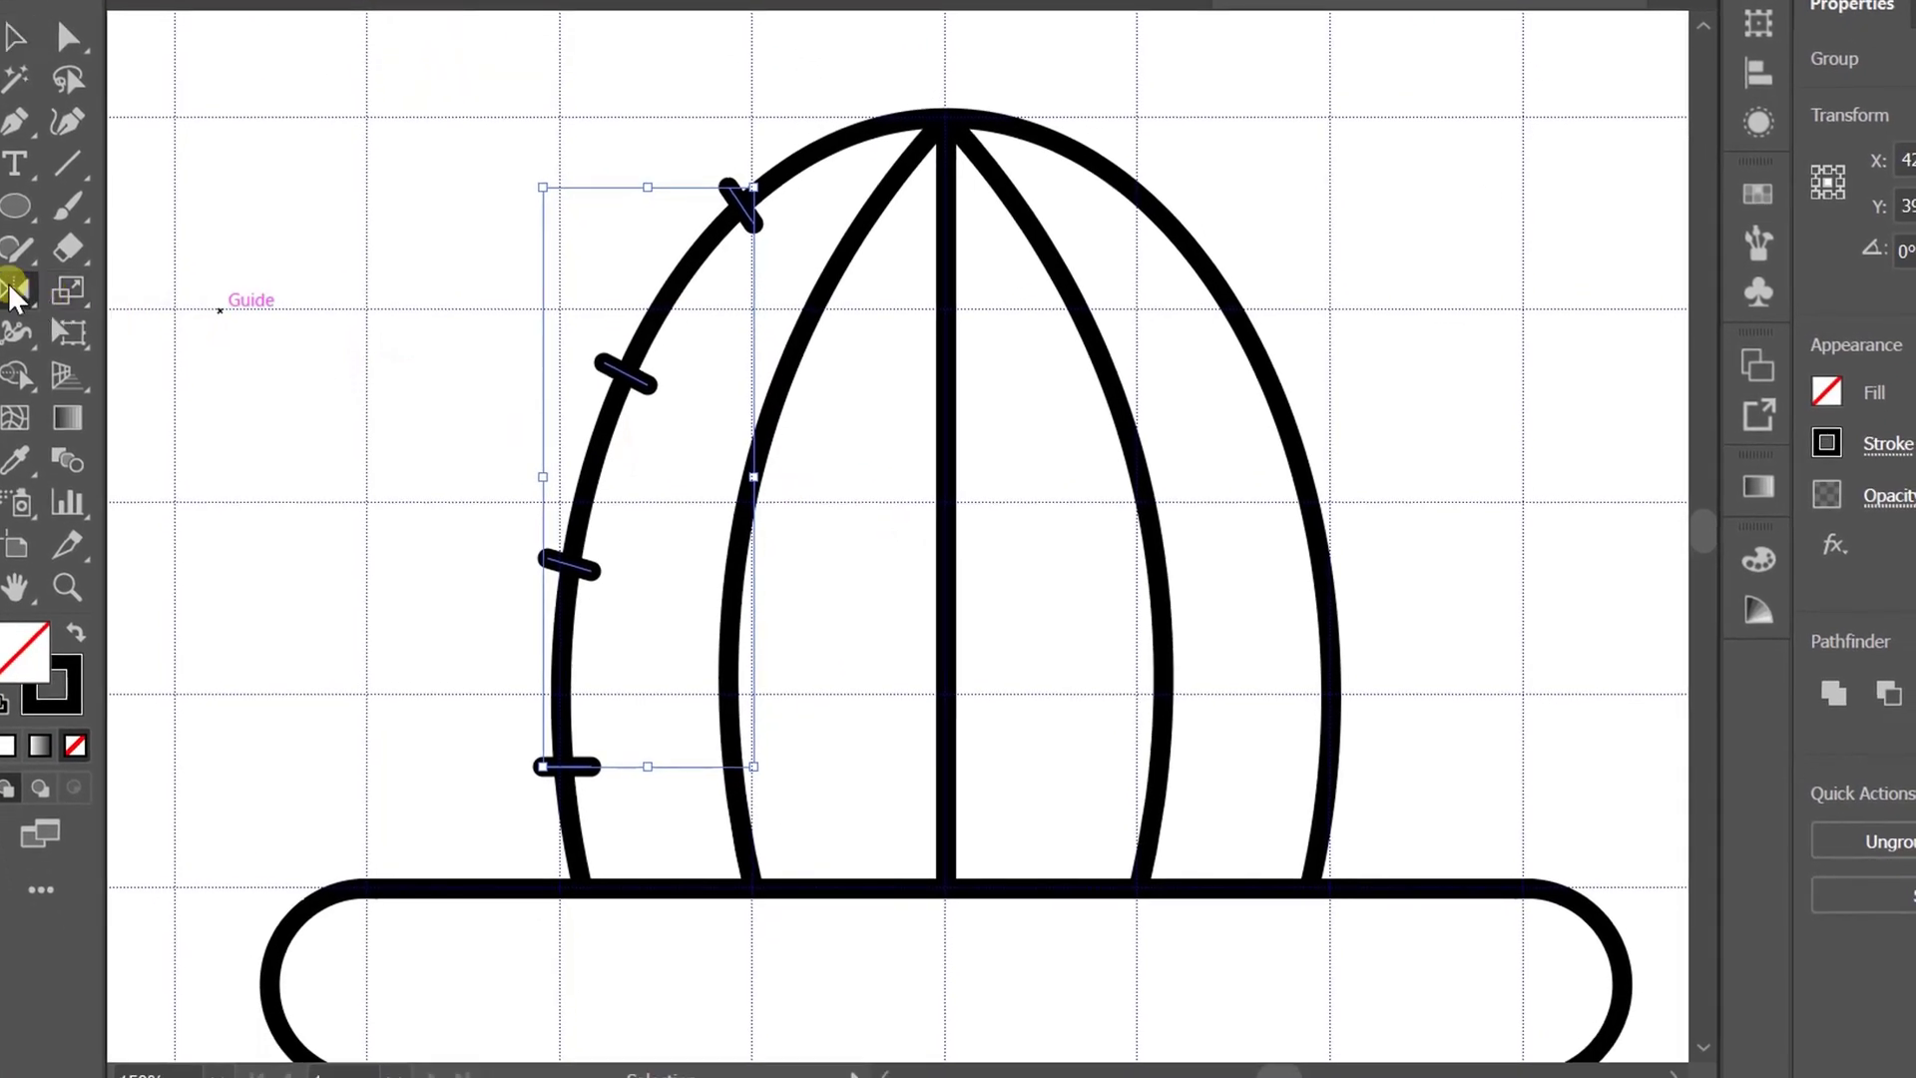
Reflect a copy of the spine group across the centre line onto the right edge.
{"action": "left_click", "coordinate": [14, 289]}
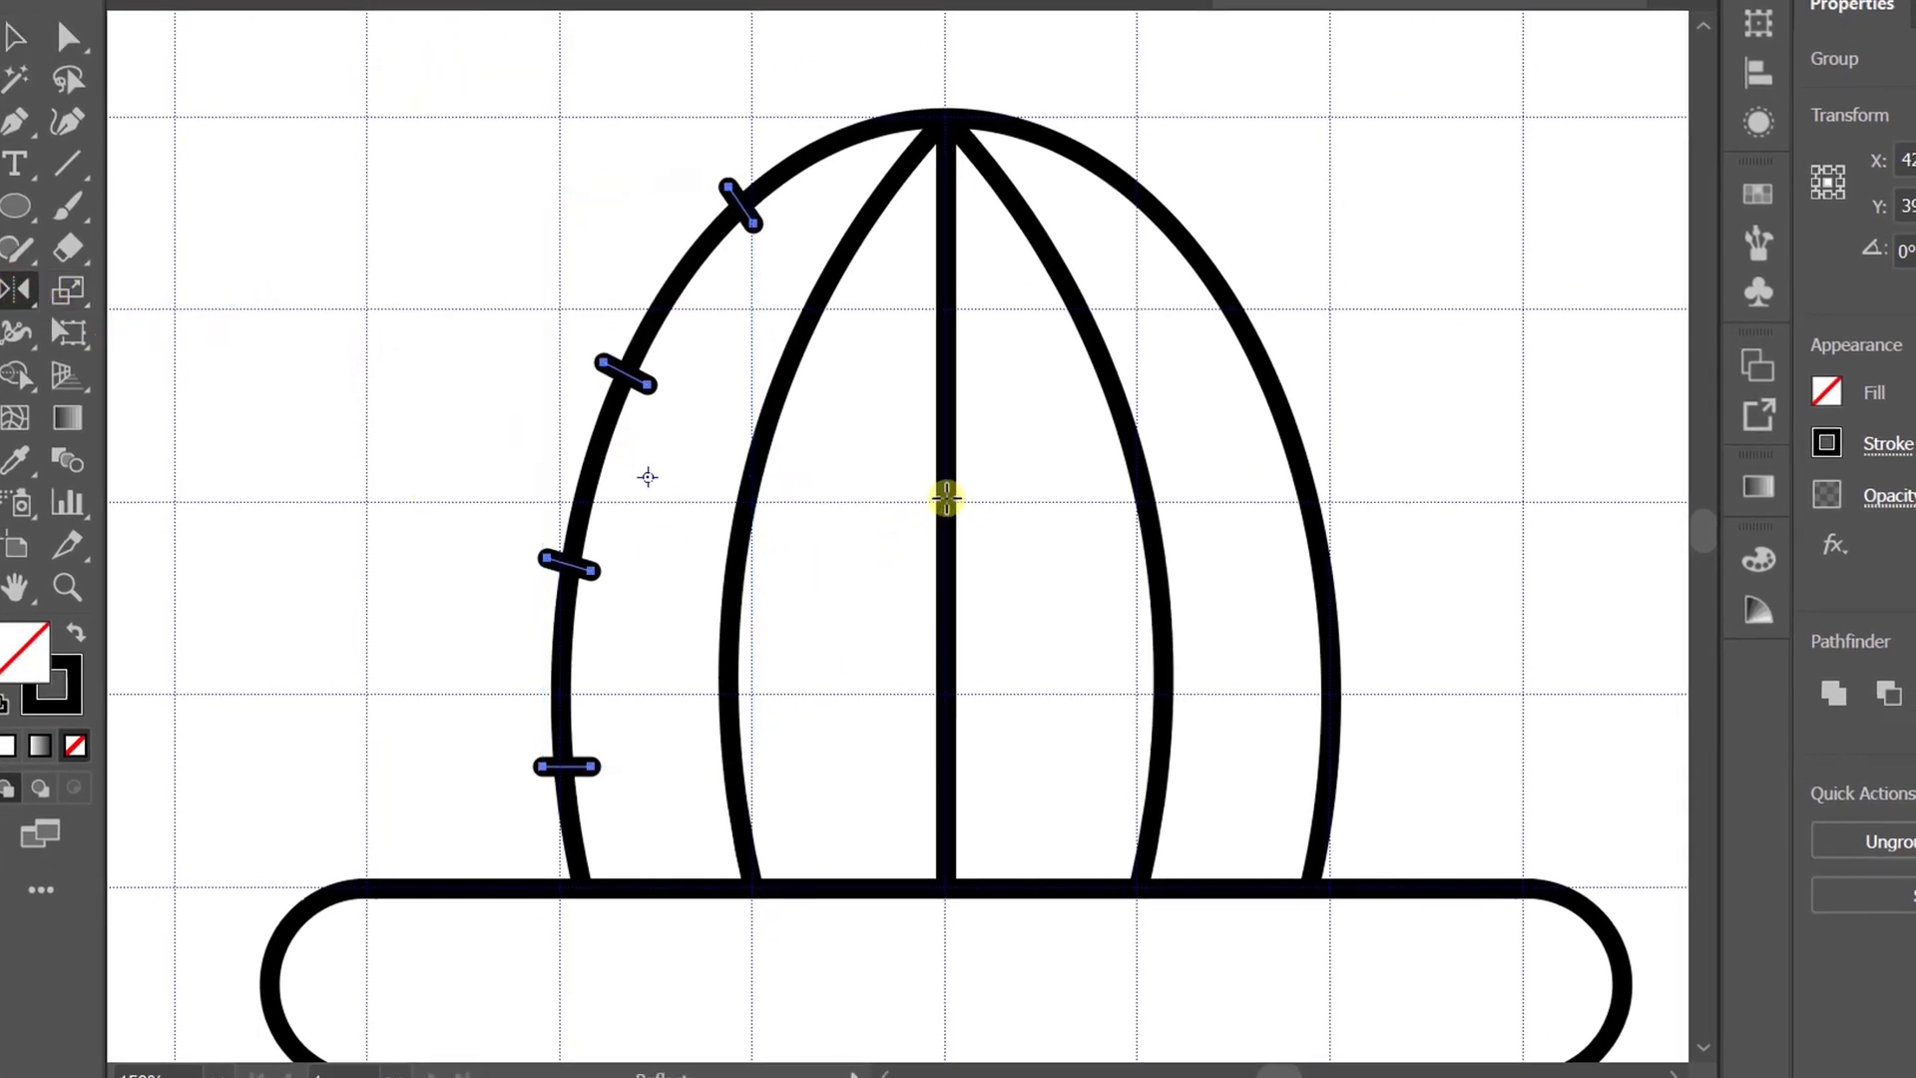
{"action": "left_click", "coordinate": [946, 497]}
{"action": "left_click_drag", "start_coordinate": [903, 588], "coordinate": [1069, 562]}
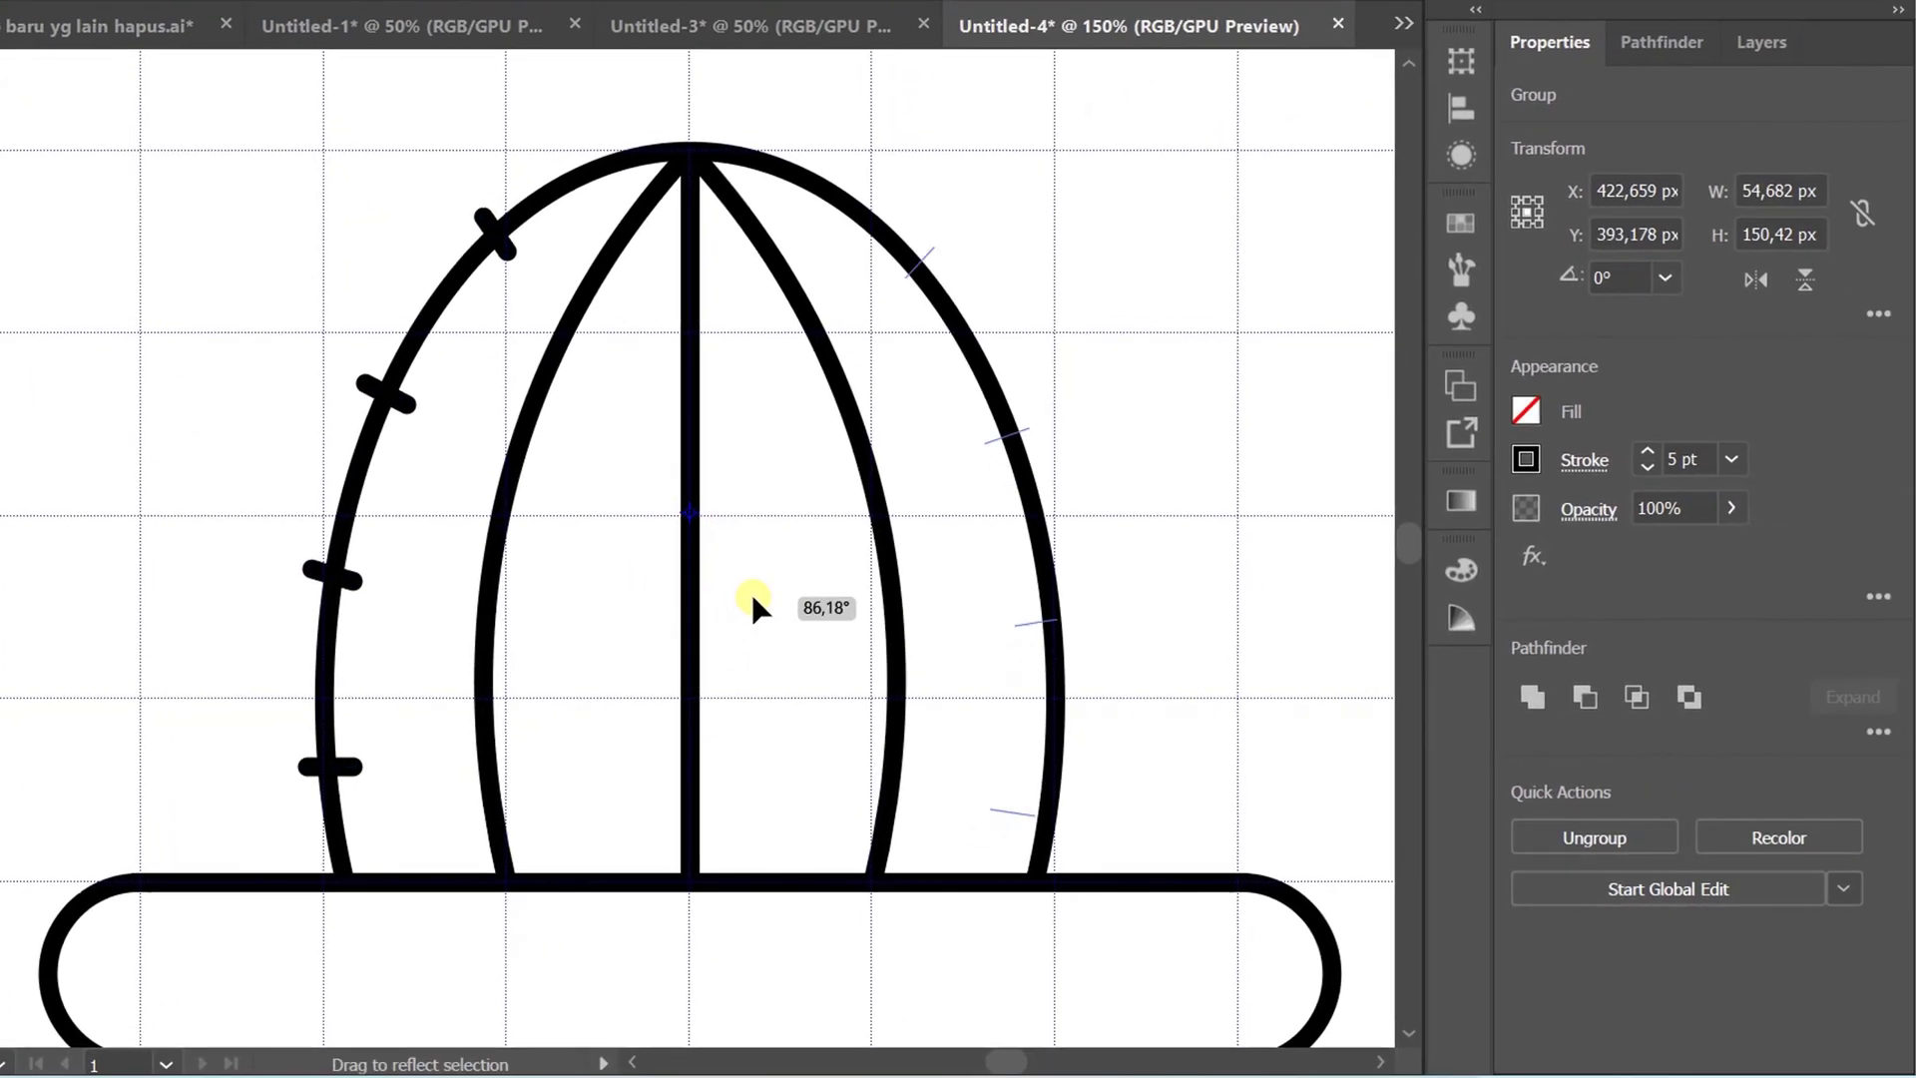
{"action": "left_click_drag", "start_coordinate": [806, 577], "coordinate": [820, 565]}
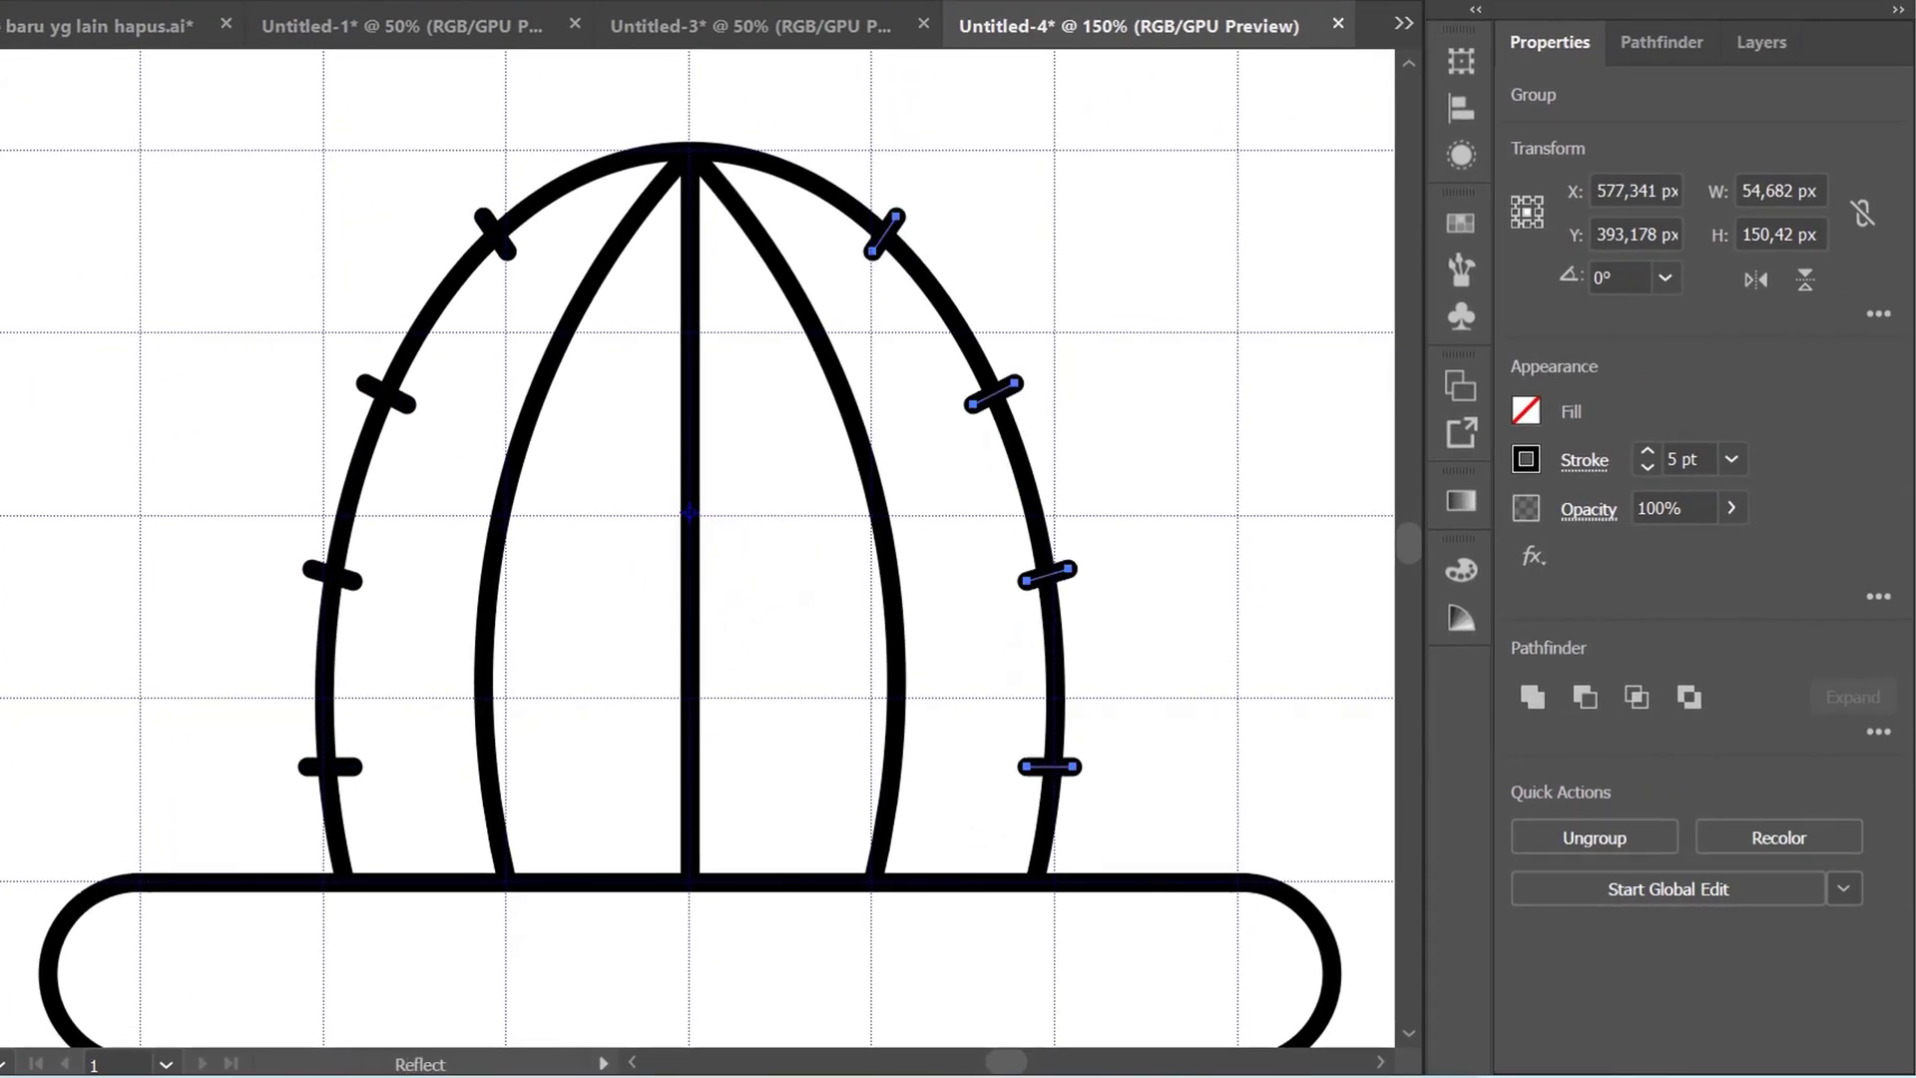
Fill the cactus body green.
{"action": "key", "text": "v"}
{"action": "left_click", "coordinate": [424, 339]}
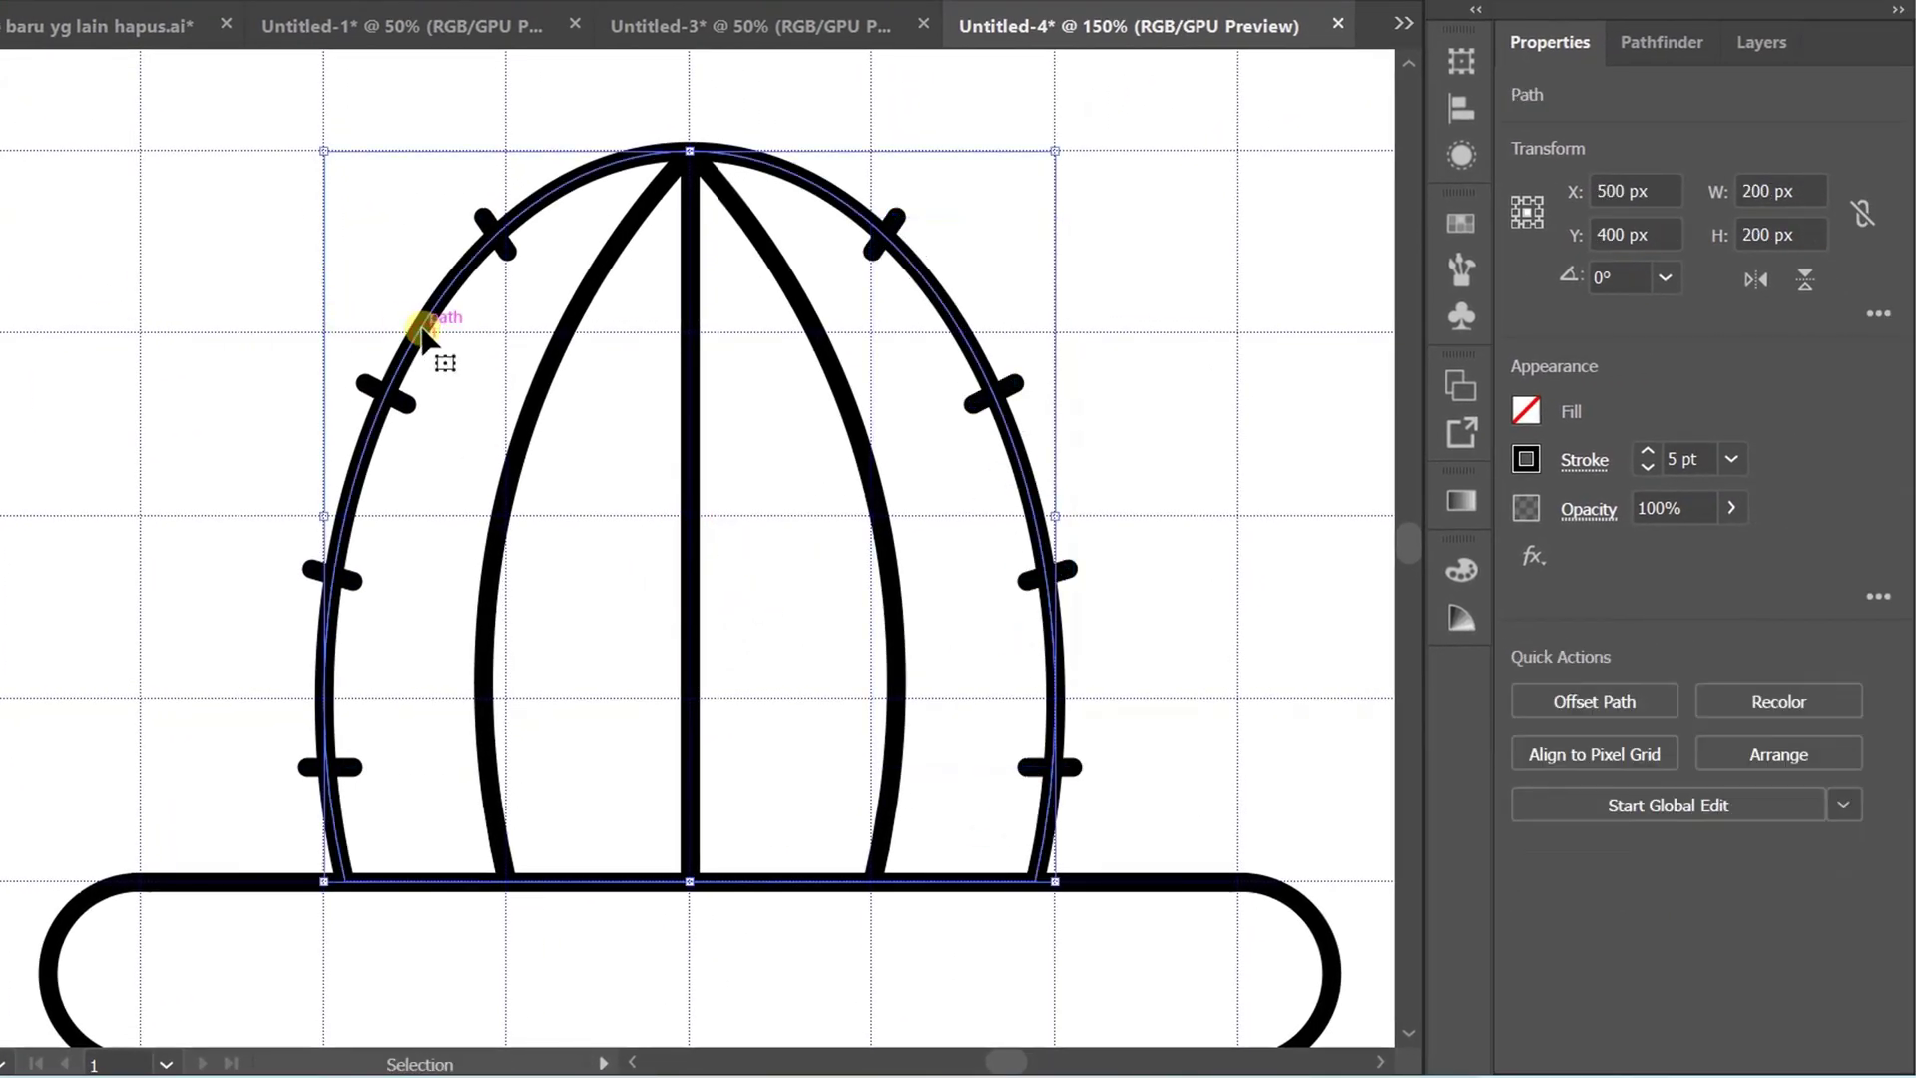
{"action": "left_click", "coordinate": [1533, 421]}
{"action": "left_click", "coordinate": [1197, 562]}
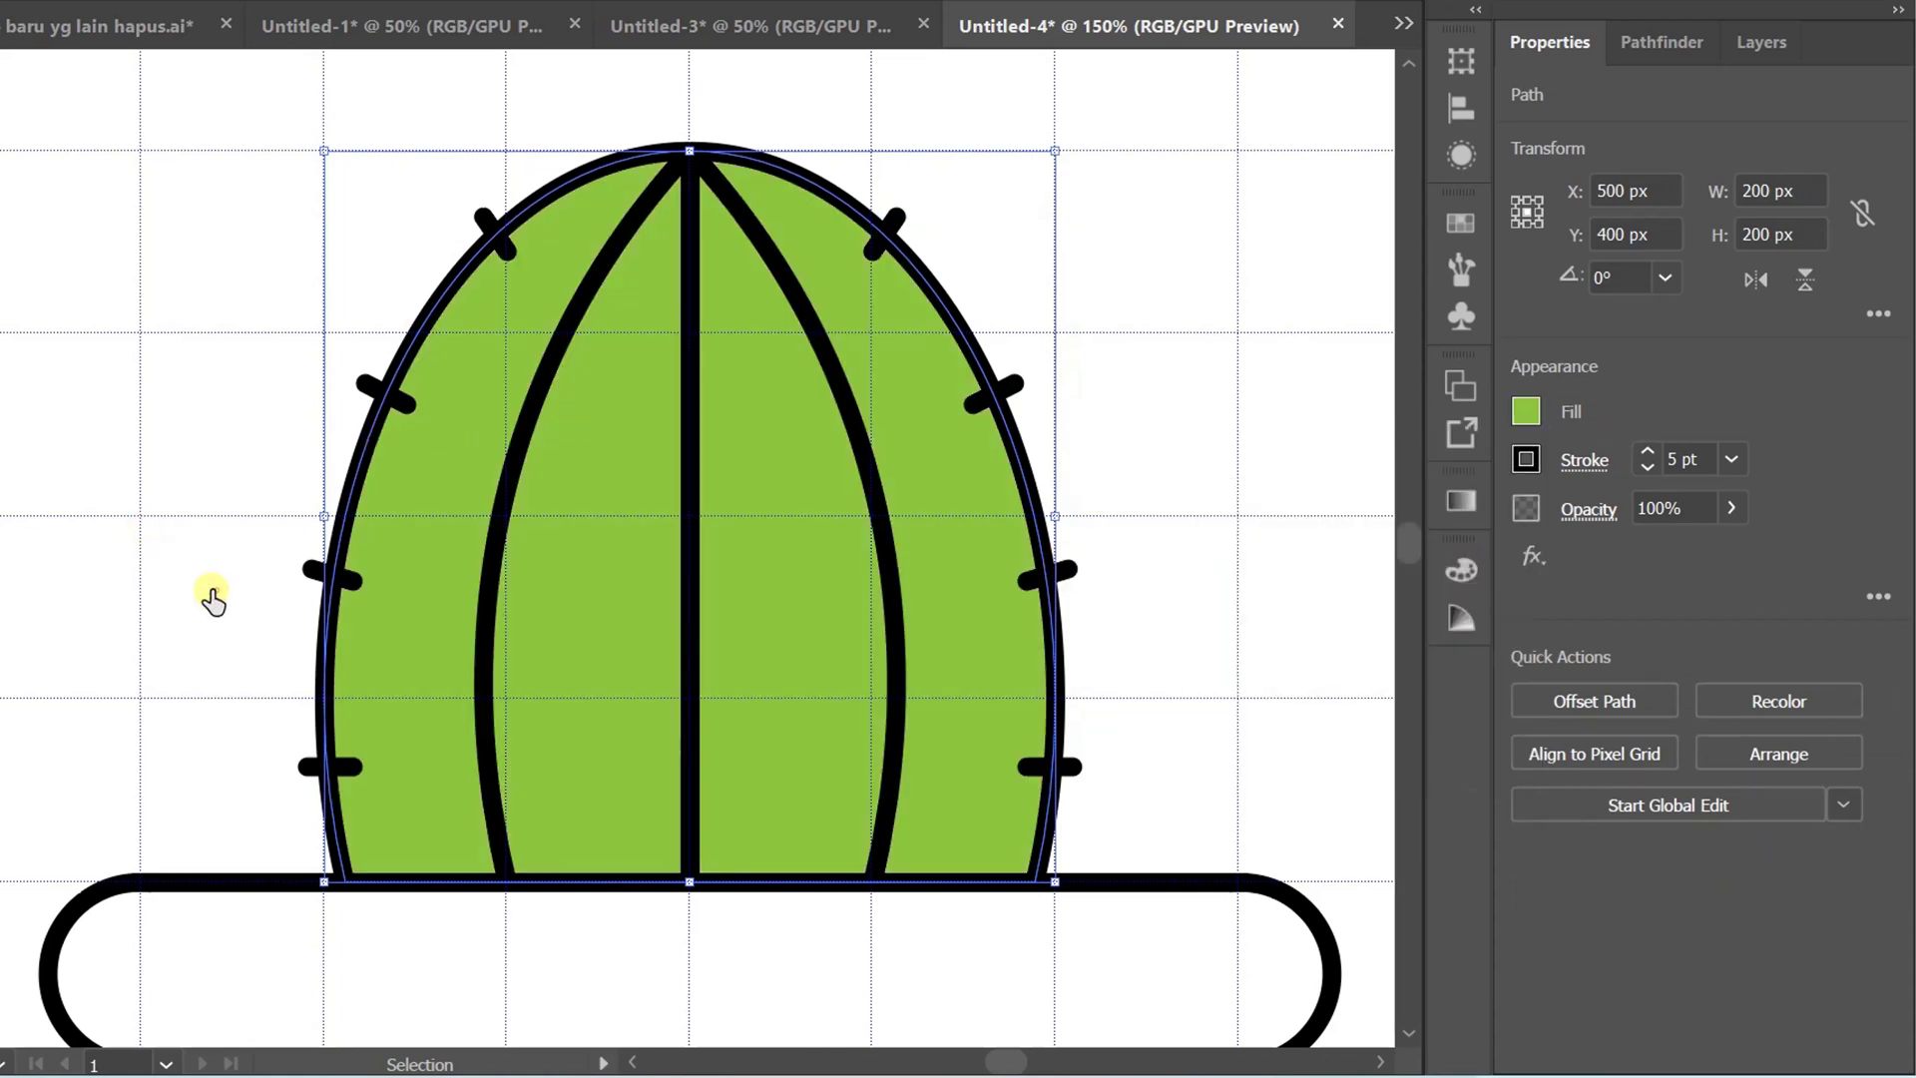
Fill the pot rim brown-grey.
{"action": "scroll", "coordinate": [212, 599], "scroll_direction": "down", "scroll_amount": 5}
{"action": "left_click", "coordinate": [1220, 291]}
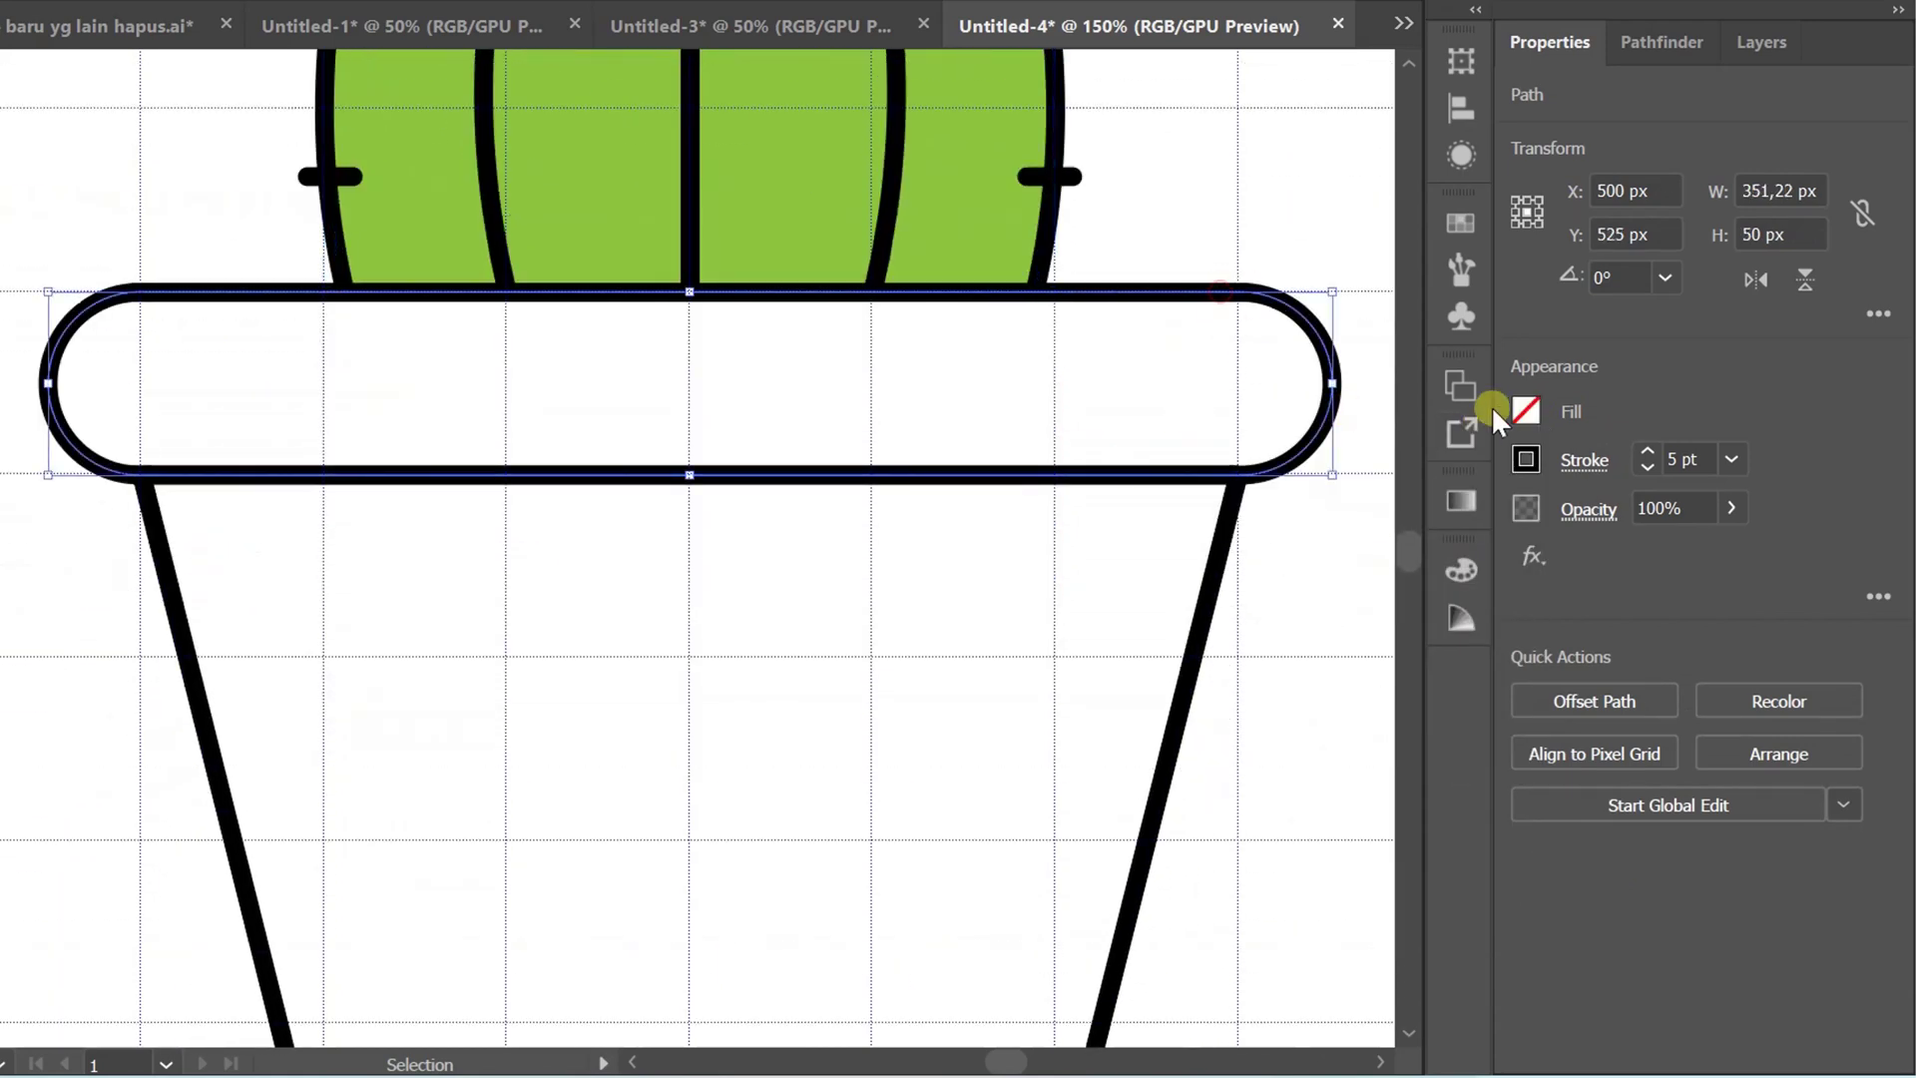
{"action": "left_click", "coordinate": [1525, 412]}
{"action": "left_click", "coordinate": [1232, 578]}
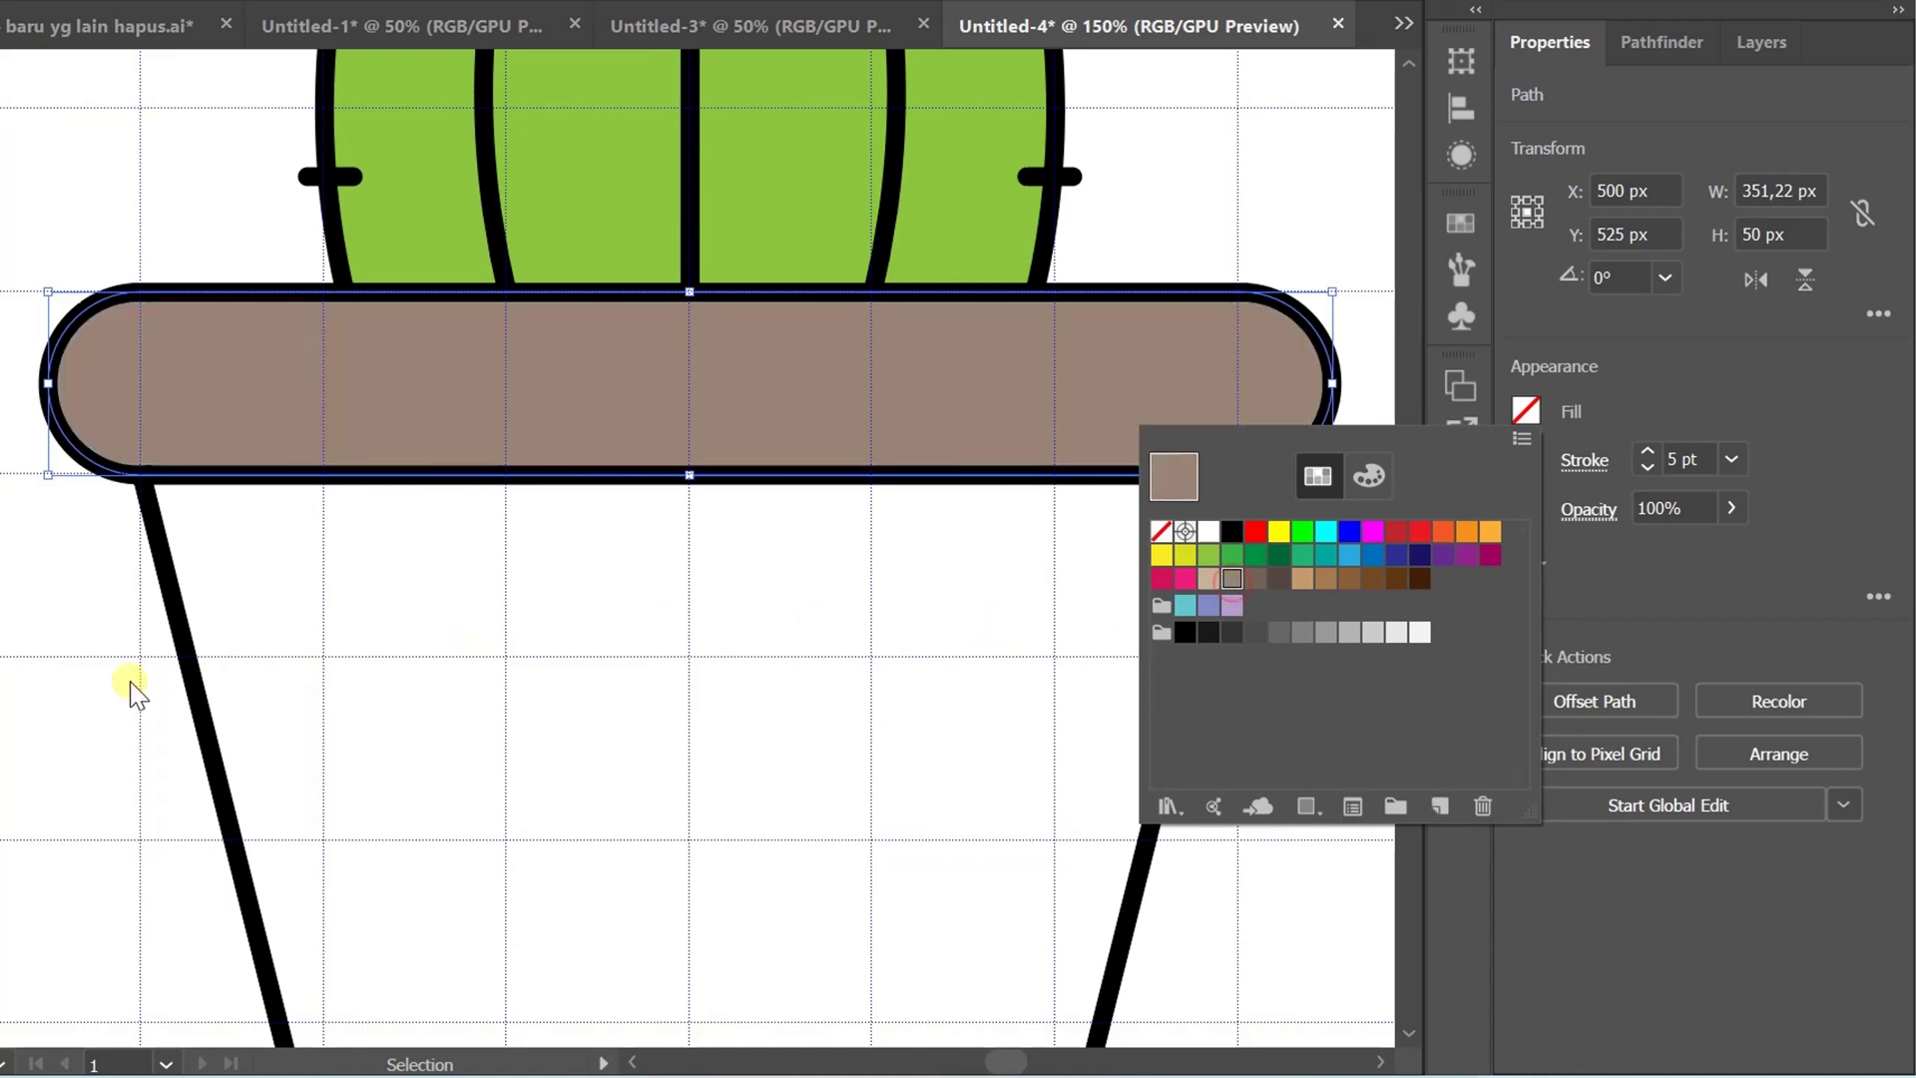
Fill the pot body yellow, lowering its green value to 215 (#FCD721).
{"action": "scroll", "coordinate": [86, 676], "scroll_direction": "down", "scroll_amount": 2}
{"action": "left_click", "coordinate": [1166, 603]}
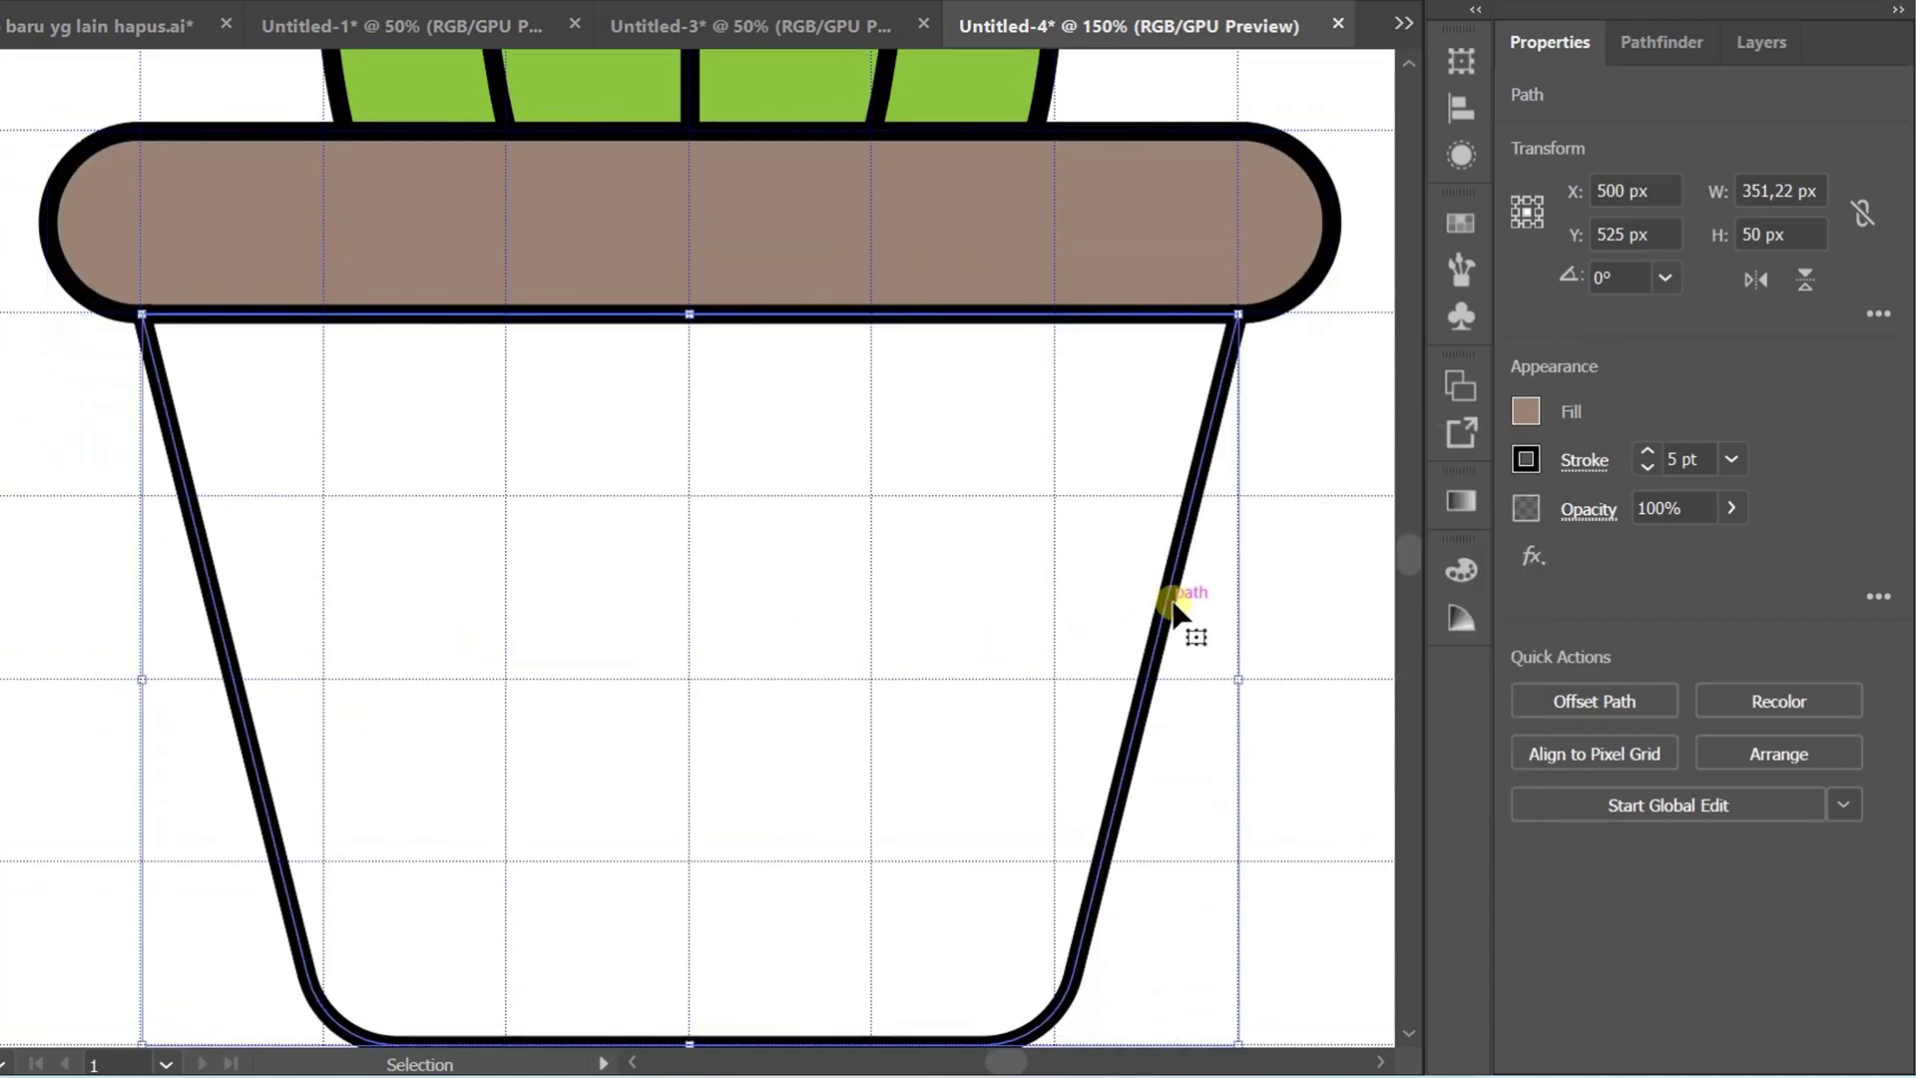
{"action": "left_click", "coordinate": [1527, 411]}
{"action": "left_click", "coordinate": [1235, 605]}
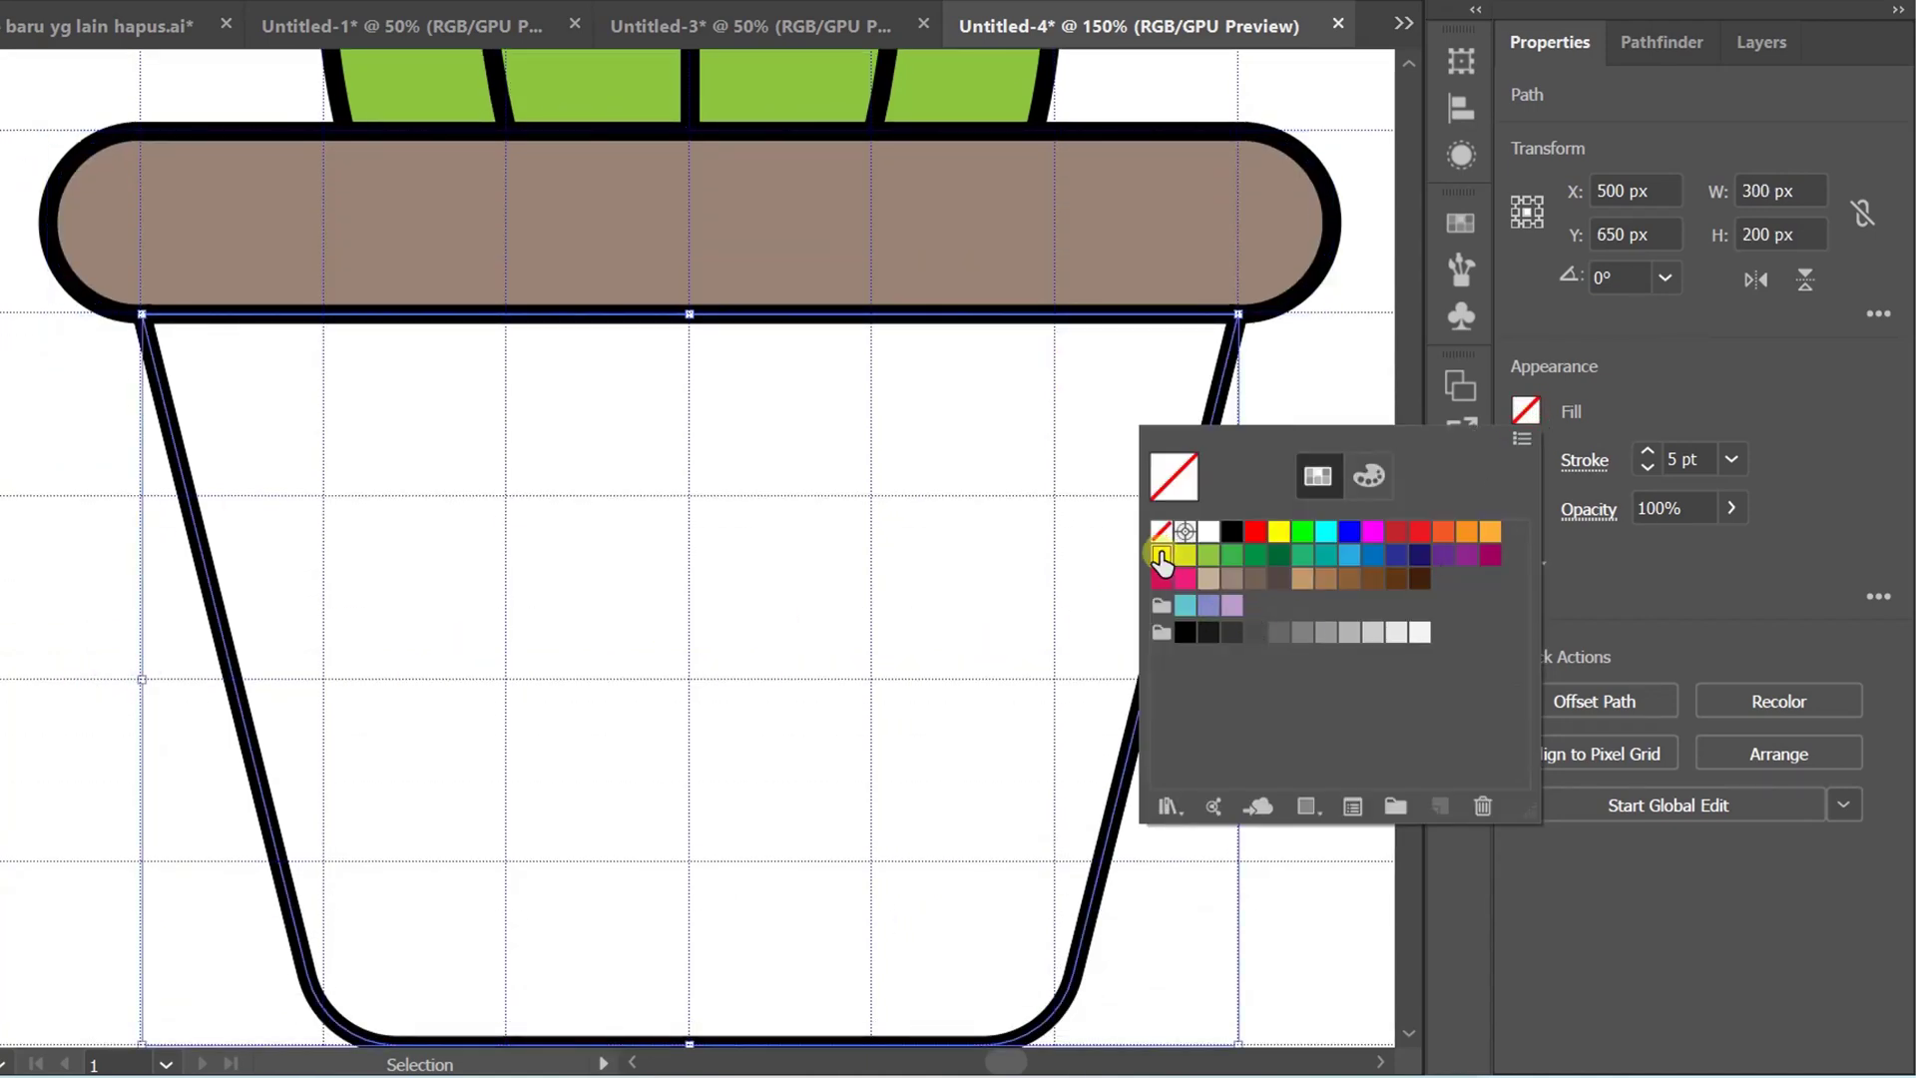
{"action": "left_click", "coordinate": [1369, 476]}
{"action": "left_click", "coordinate": [1407, 595]}
{"action": "left_click", "coordinate": [1405, 593]}
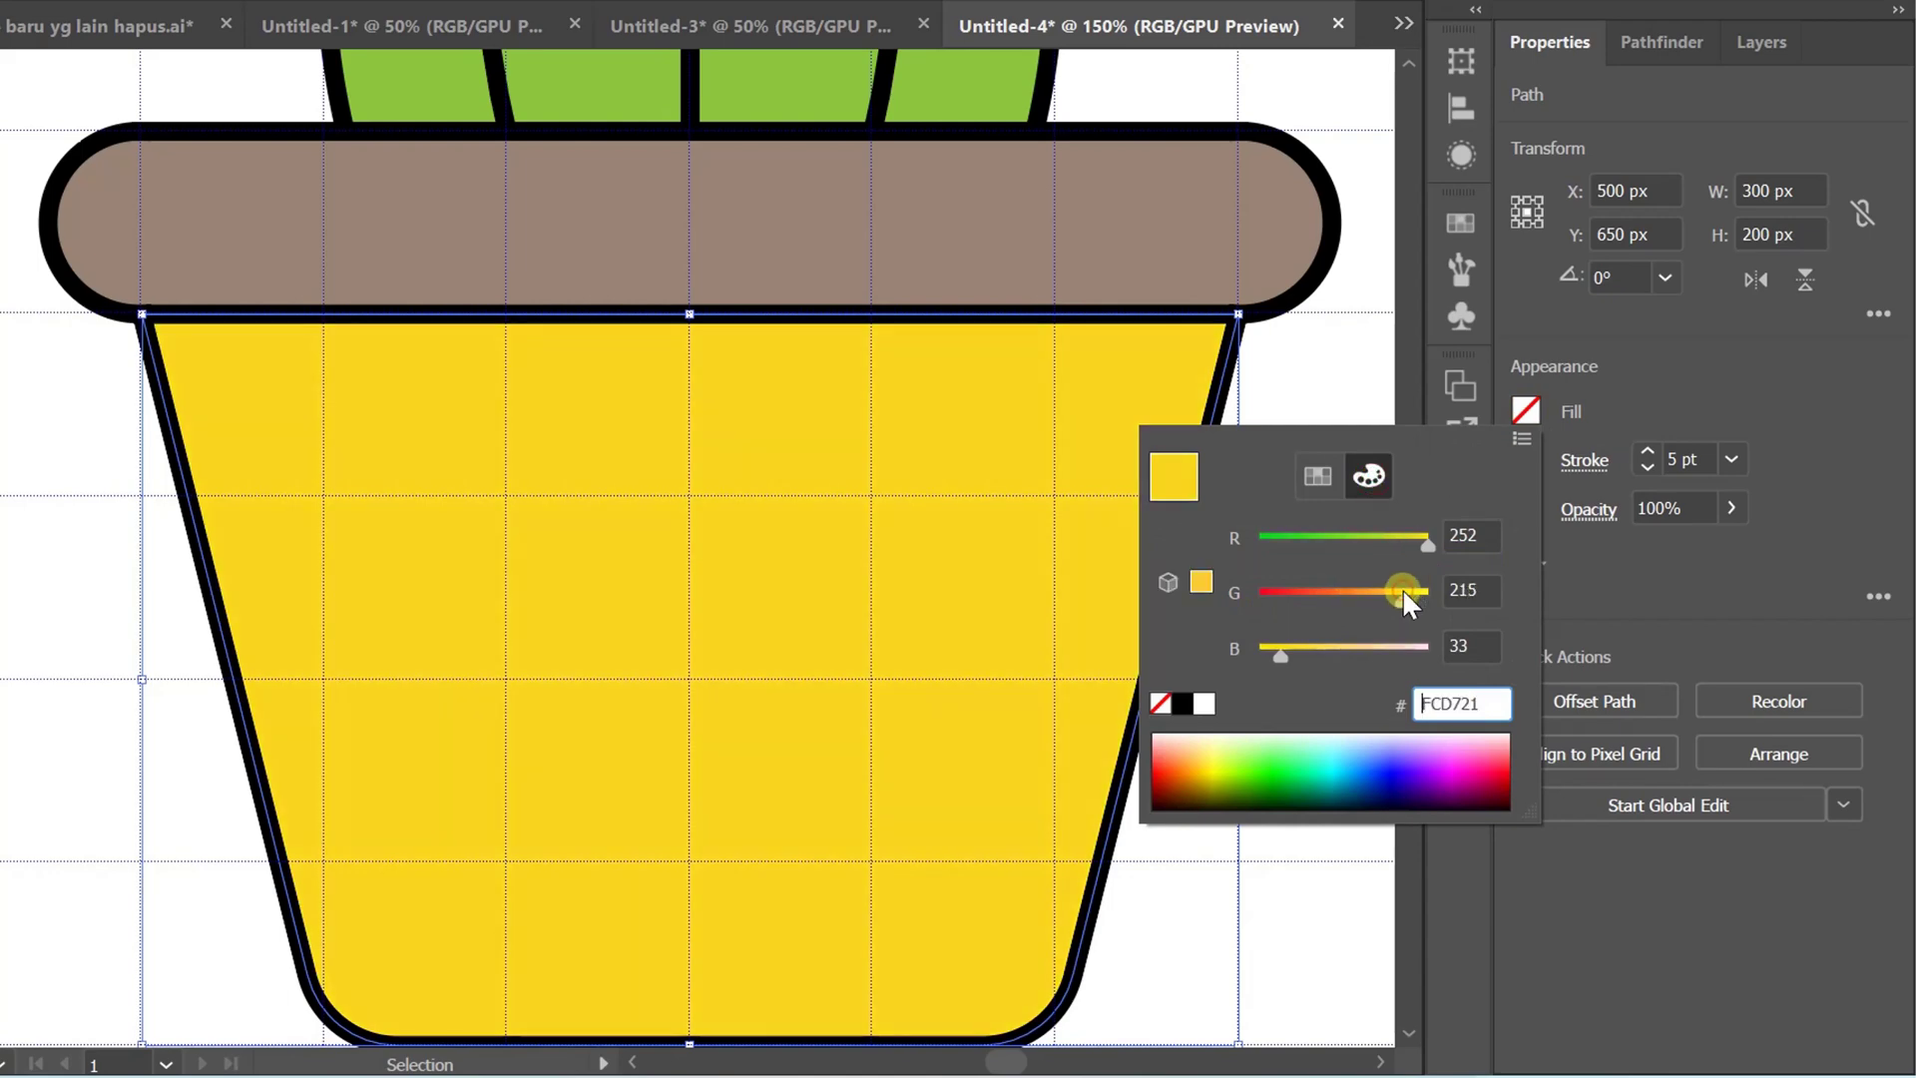
{"action": "key", "text": "Escape"}
{"action": "key", "text": "ctrl+0"}
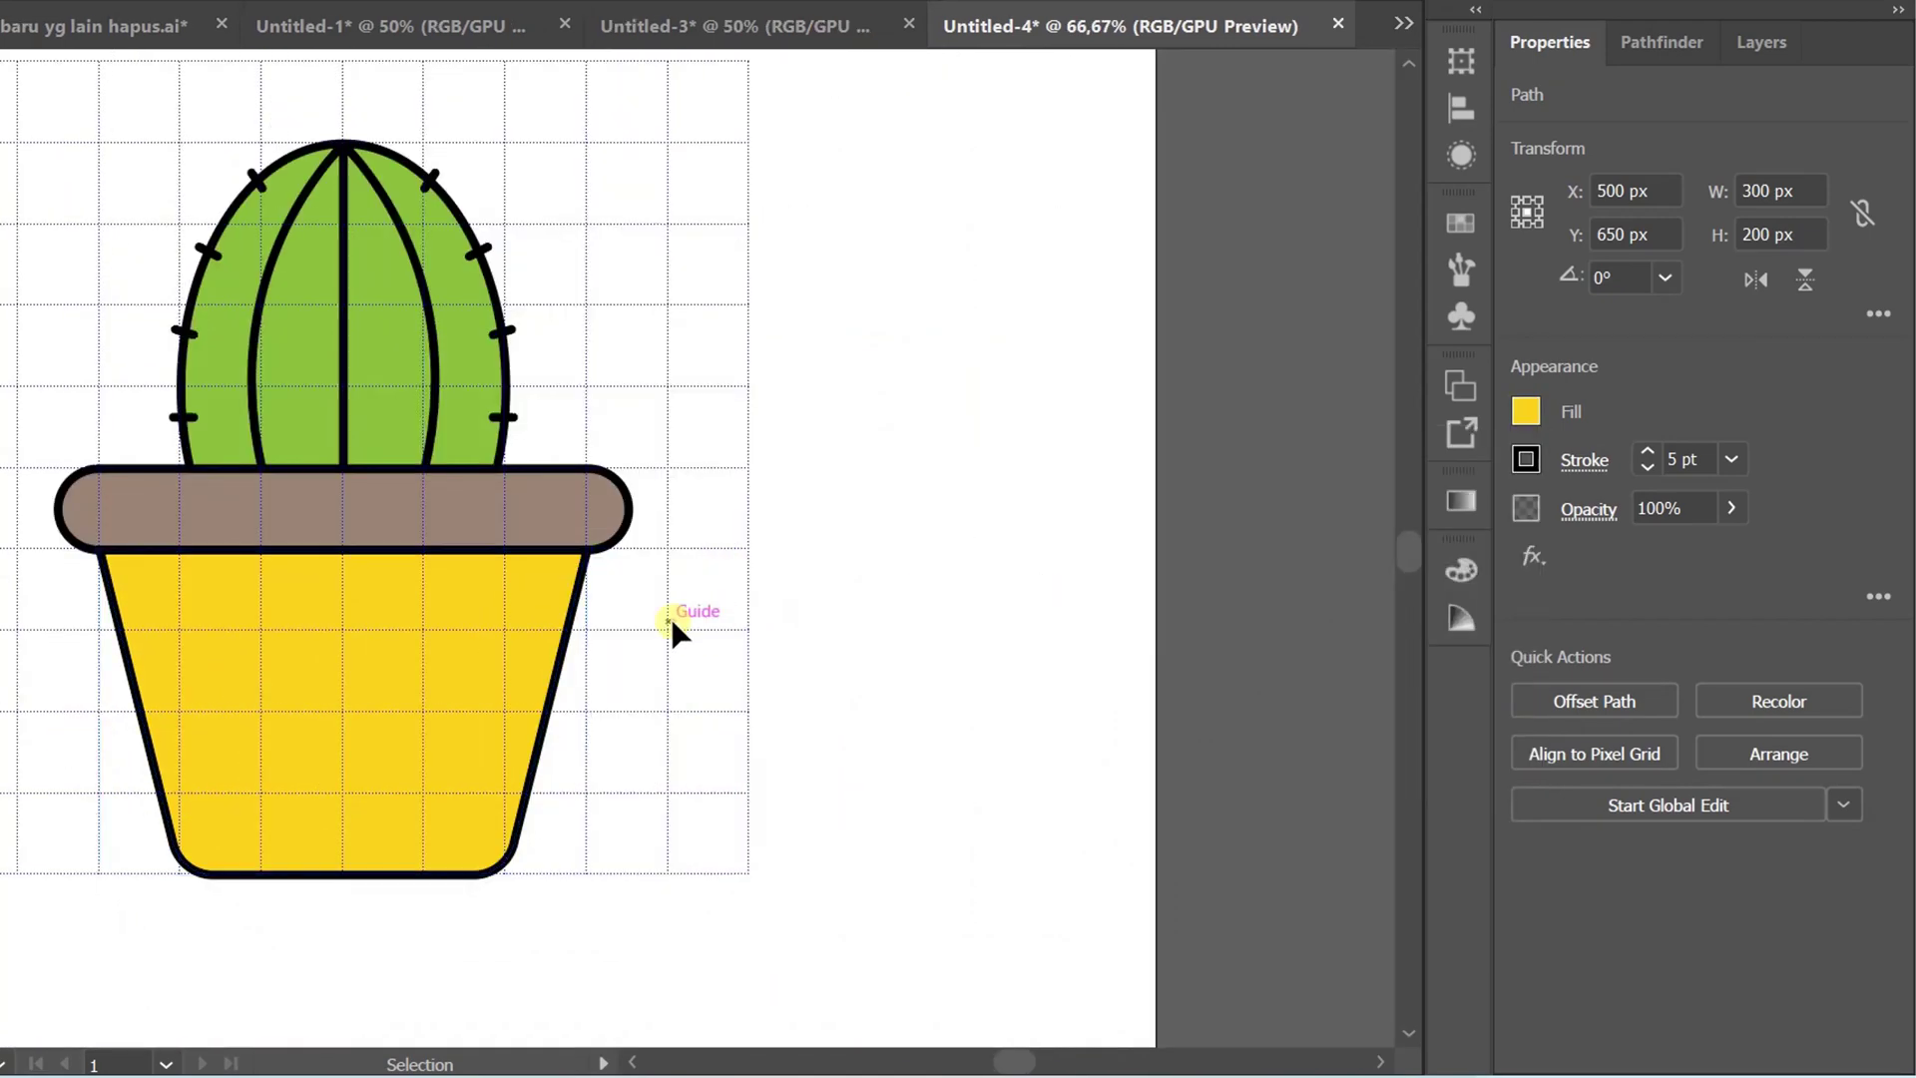
Set the stroke of the pot rim and body to None.
{"action": "left_click", "coordinate": [673, 623]}
{"action": "left_click_drag", "start_coordinate": [650, 633], "coordinate": [835, 654]}
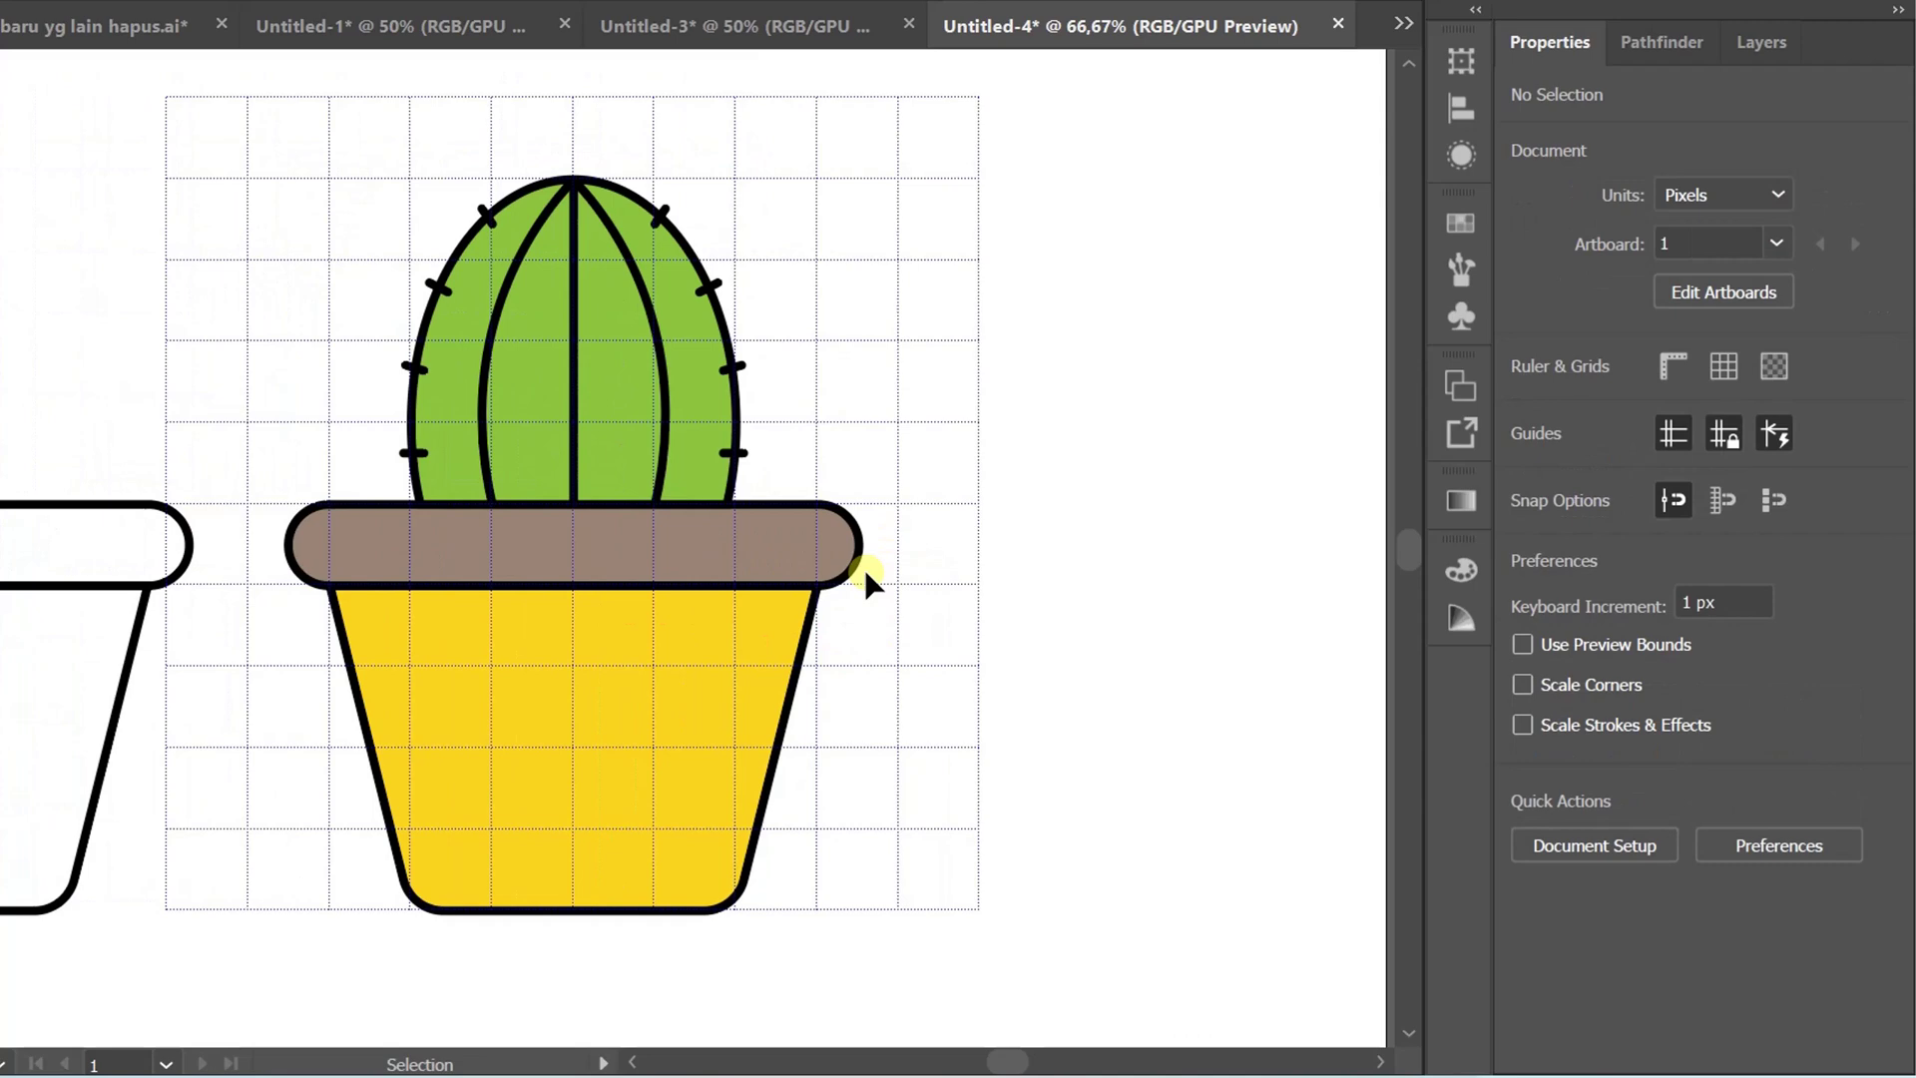
{"action": "left_click", "coordinate": [567, 812]}
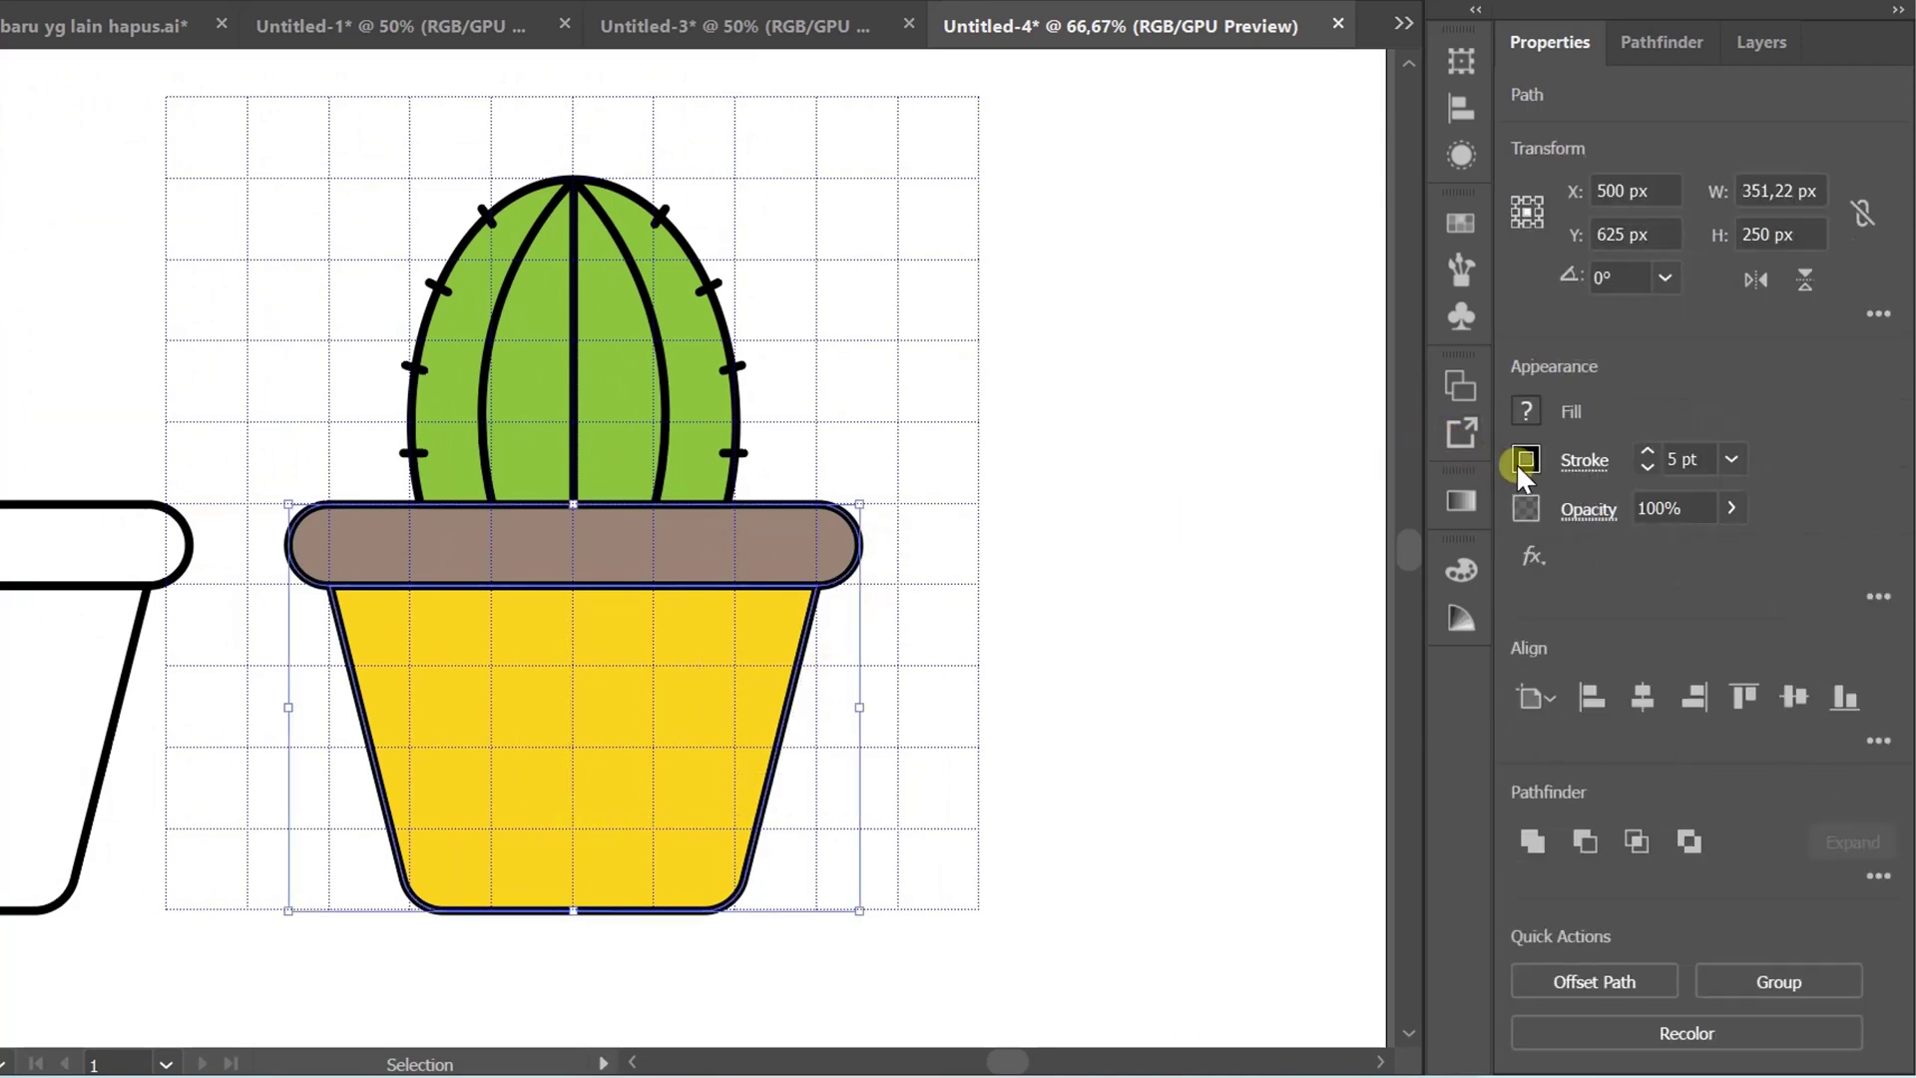
{"action": "left_click", "coordinate": [1524, 459]}
{"action": "left_click", "coordinate": [1160, 579]}
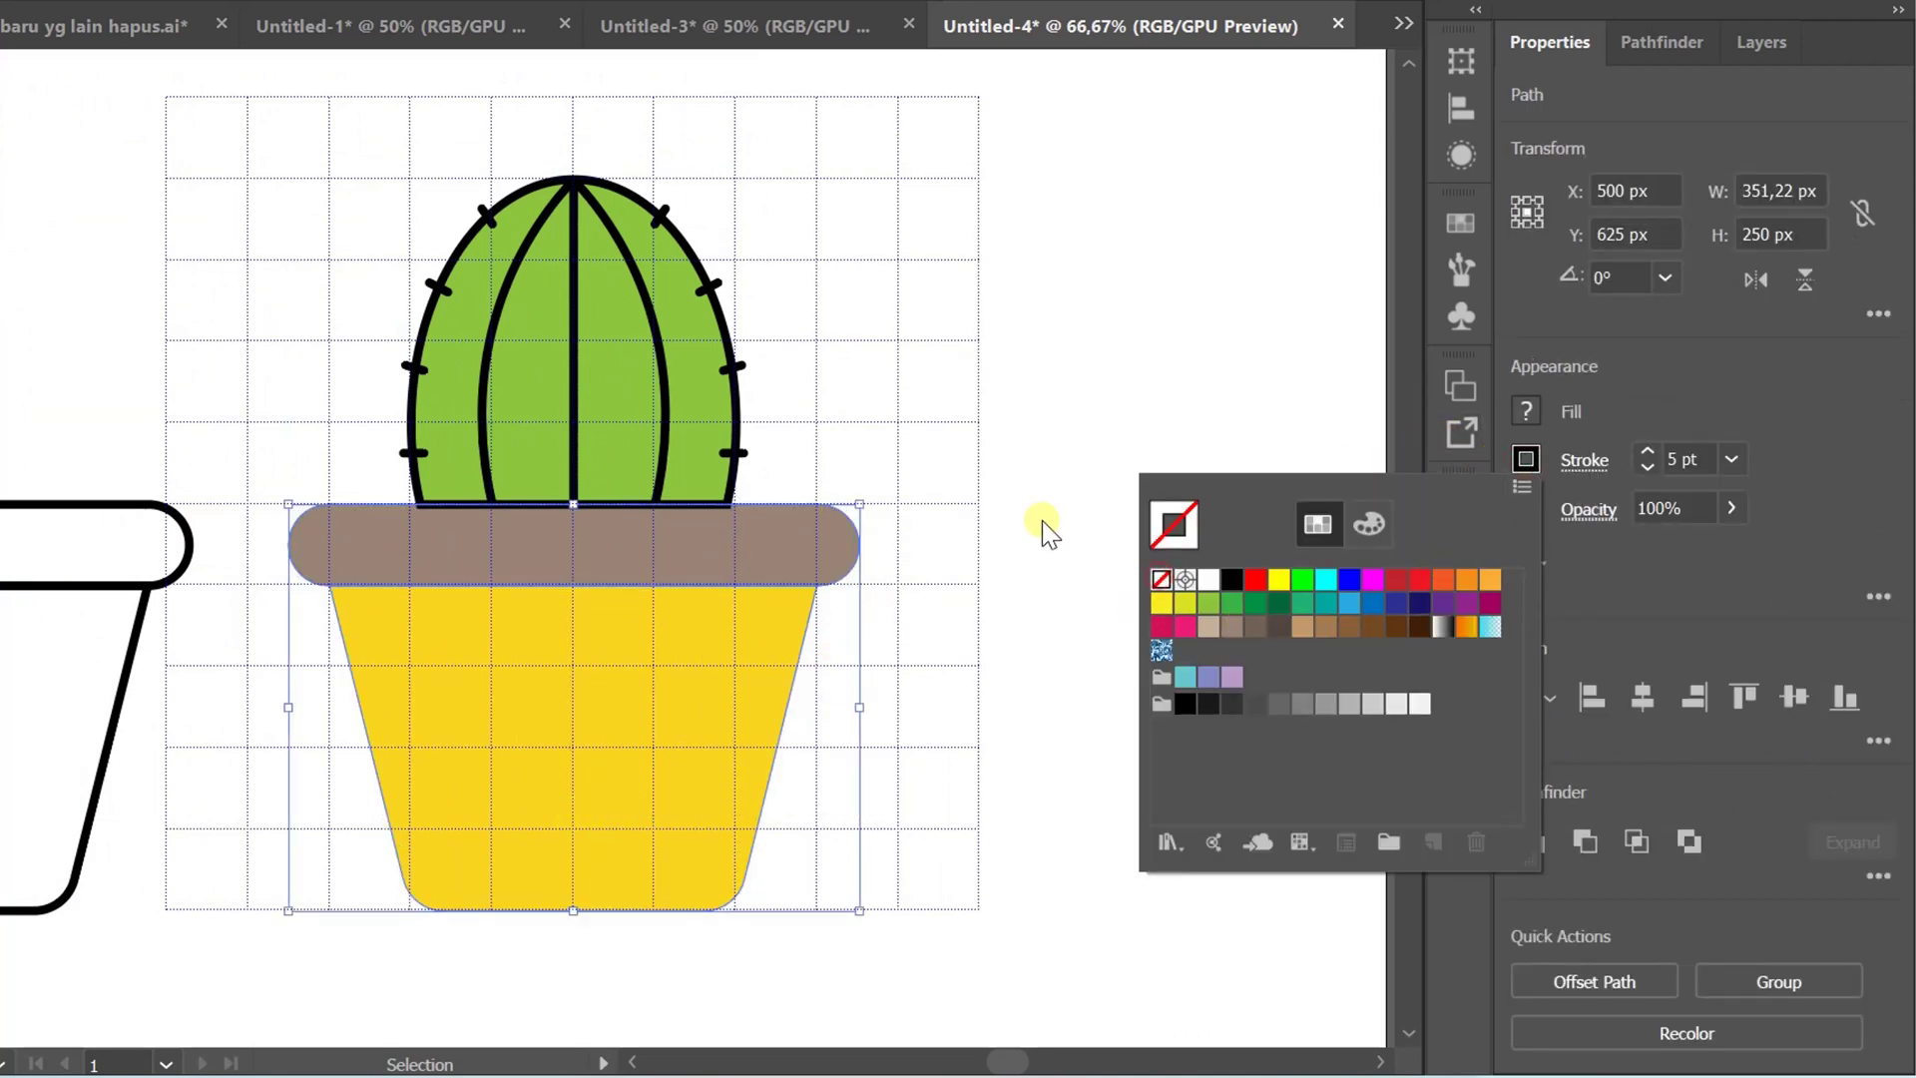
{"action": "left_click", "coordinate": [1042, 519]}
{"action": "left_click", "coordinate": [1130, 519]}
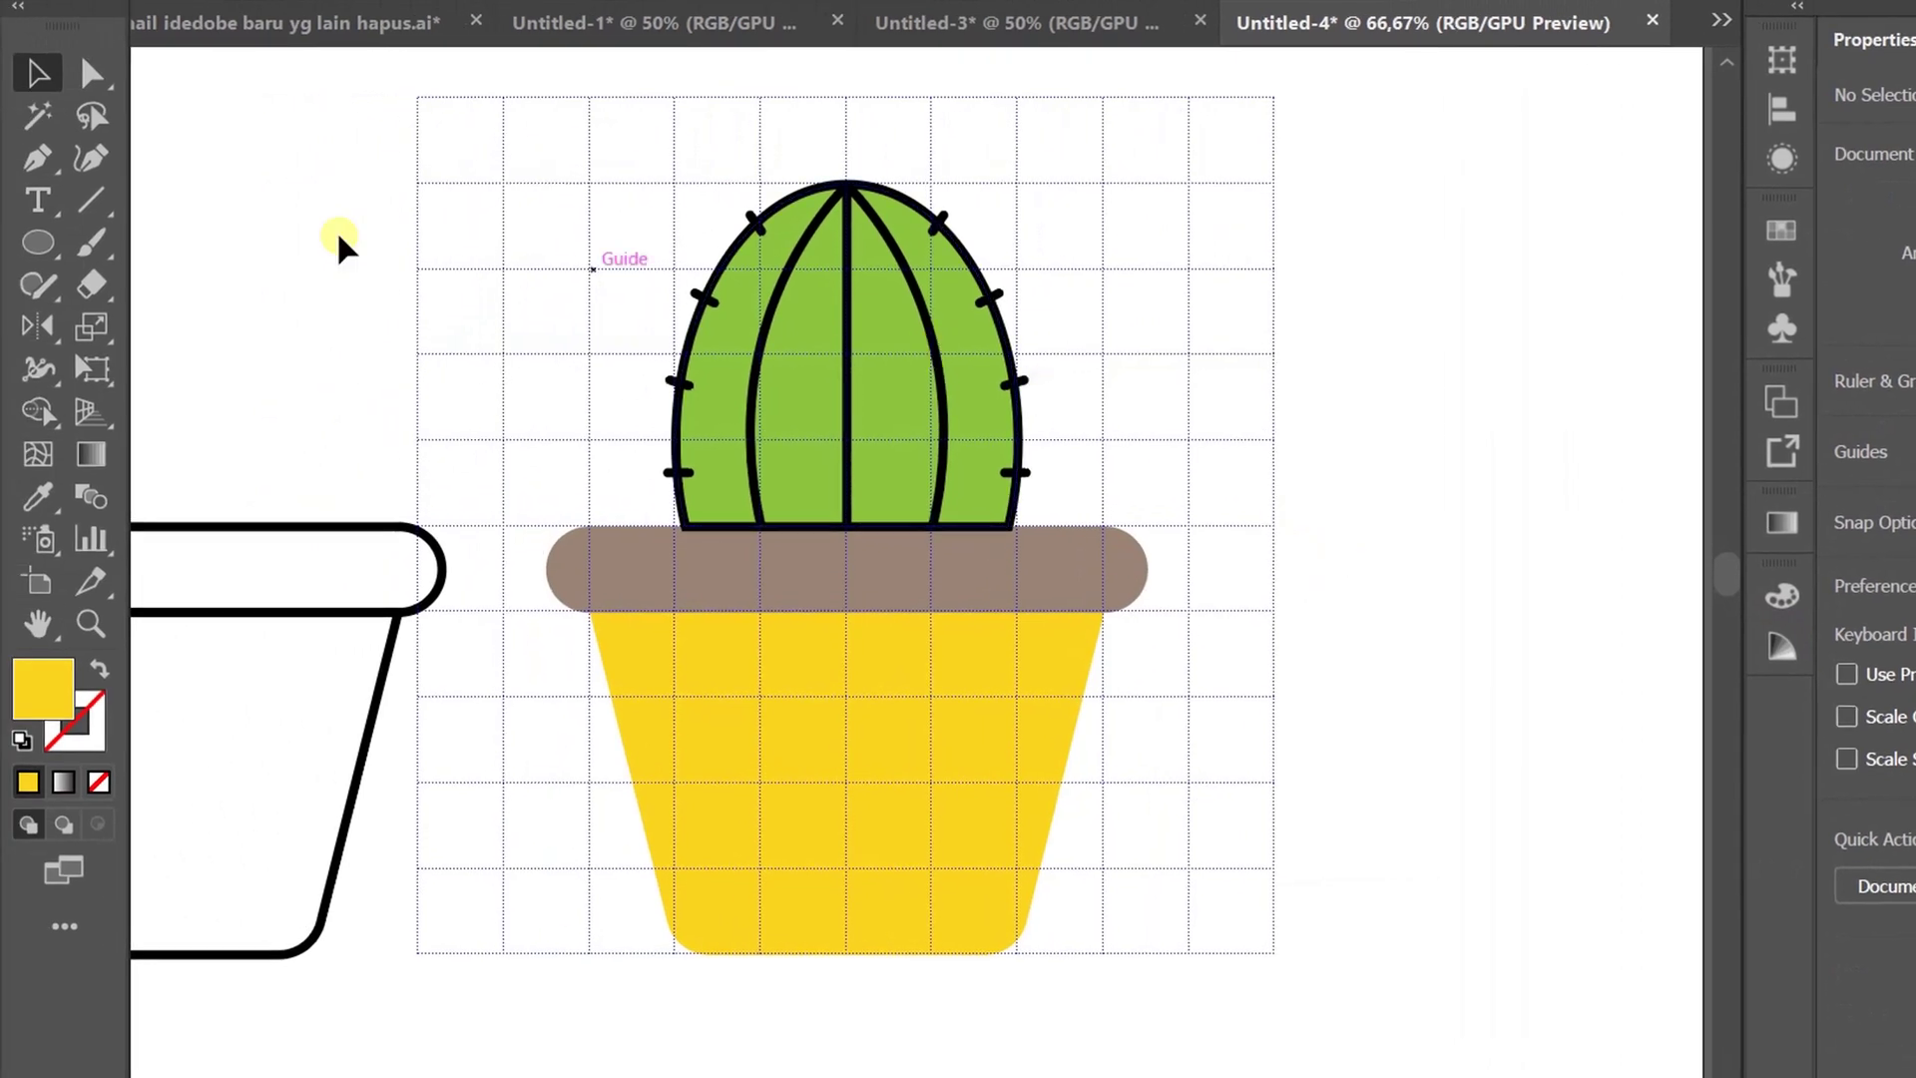
Draw a closed Curvature path with a wavy left edge over the right half of cactus and pot.
{"action": "left_click", "coordinate": [89, 156]}
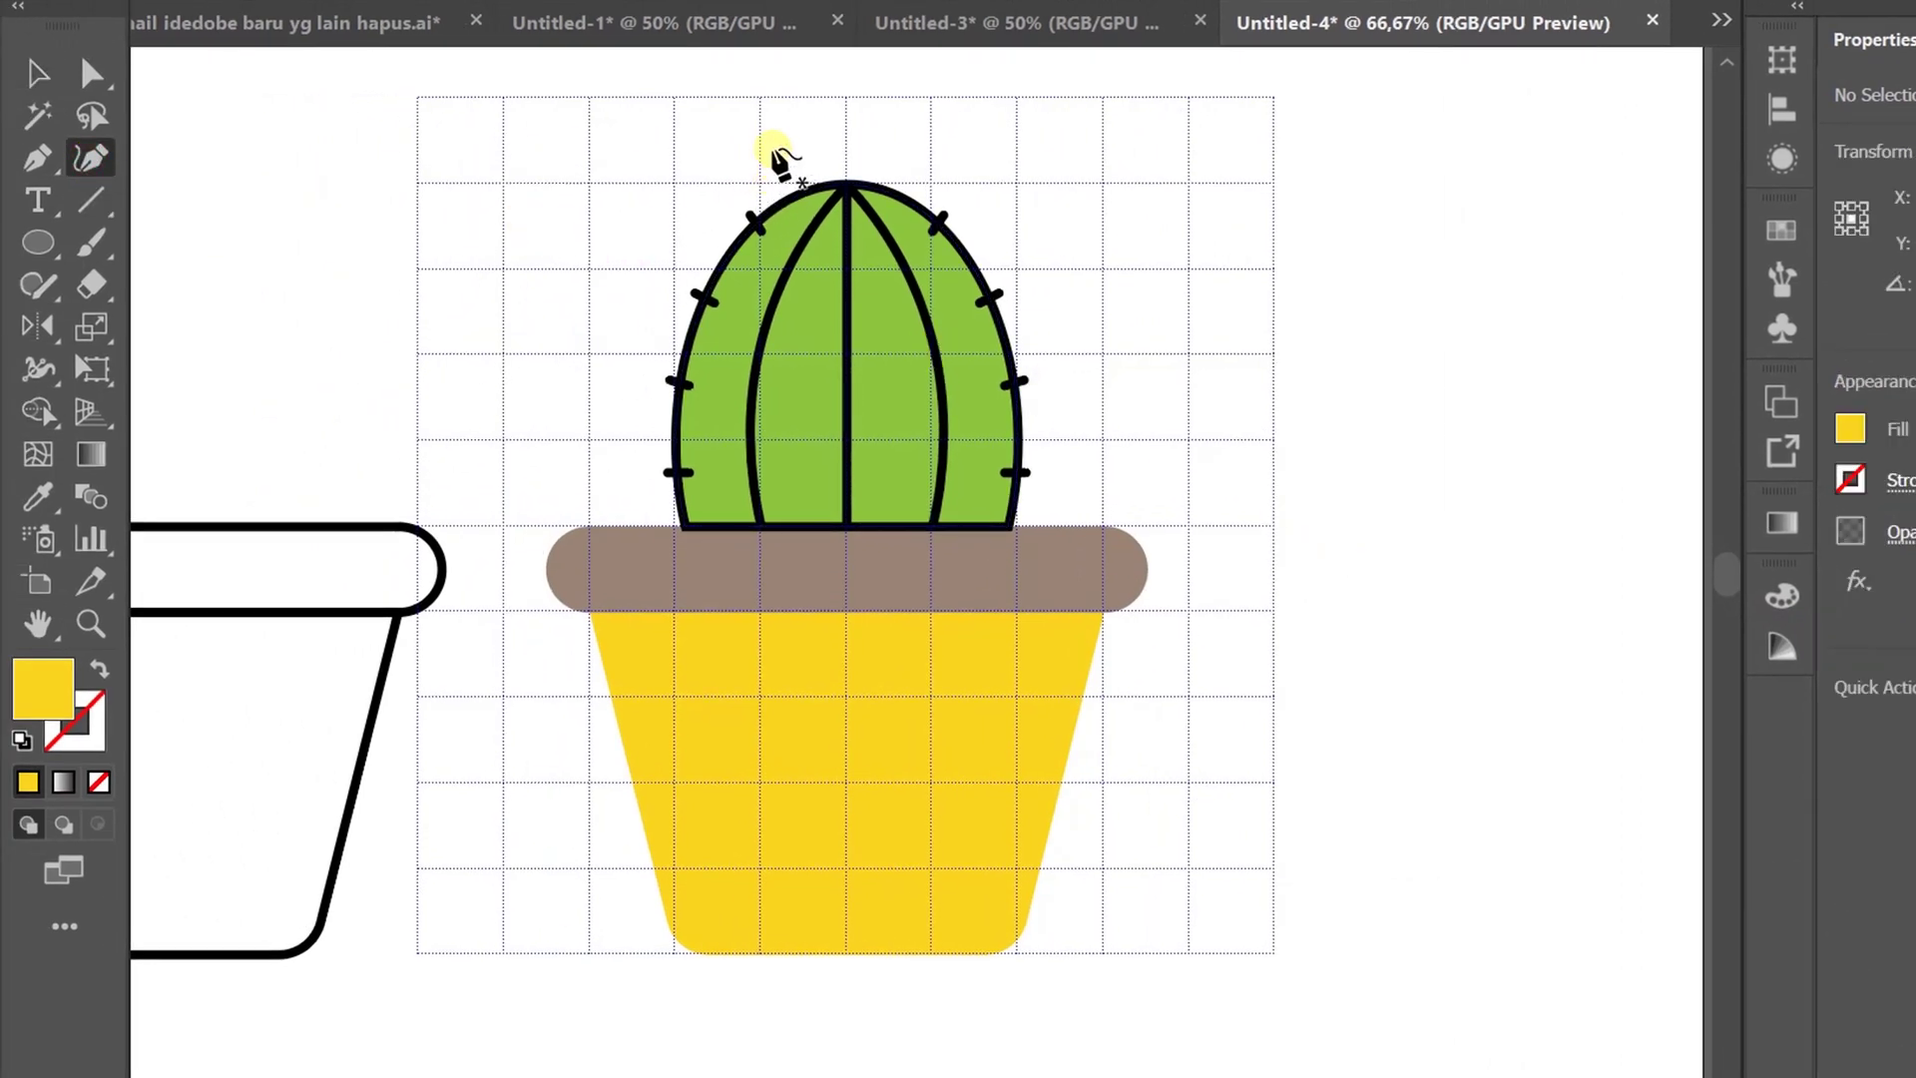
{"action": "left_click", "coordinate": [771, 148]}
{"action": "left_click", "coordinate": [874, 265]}
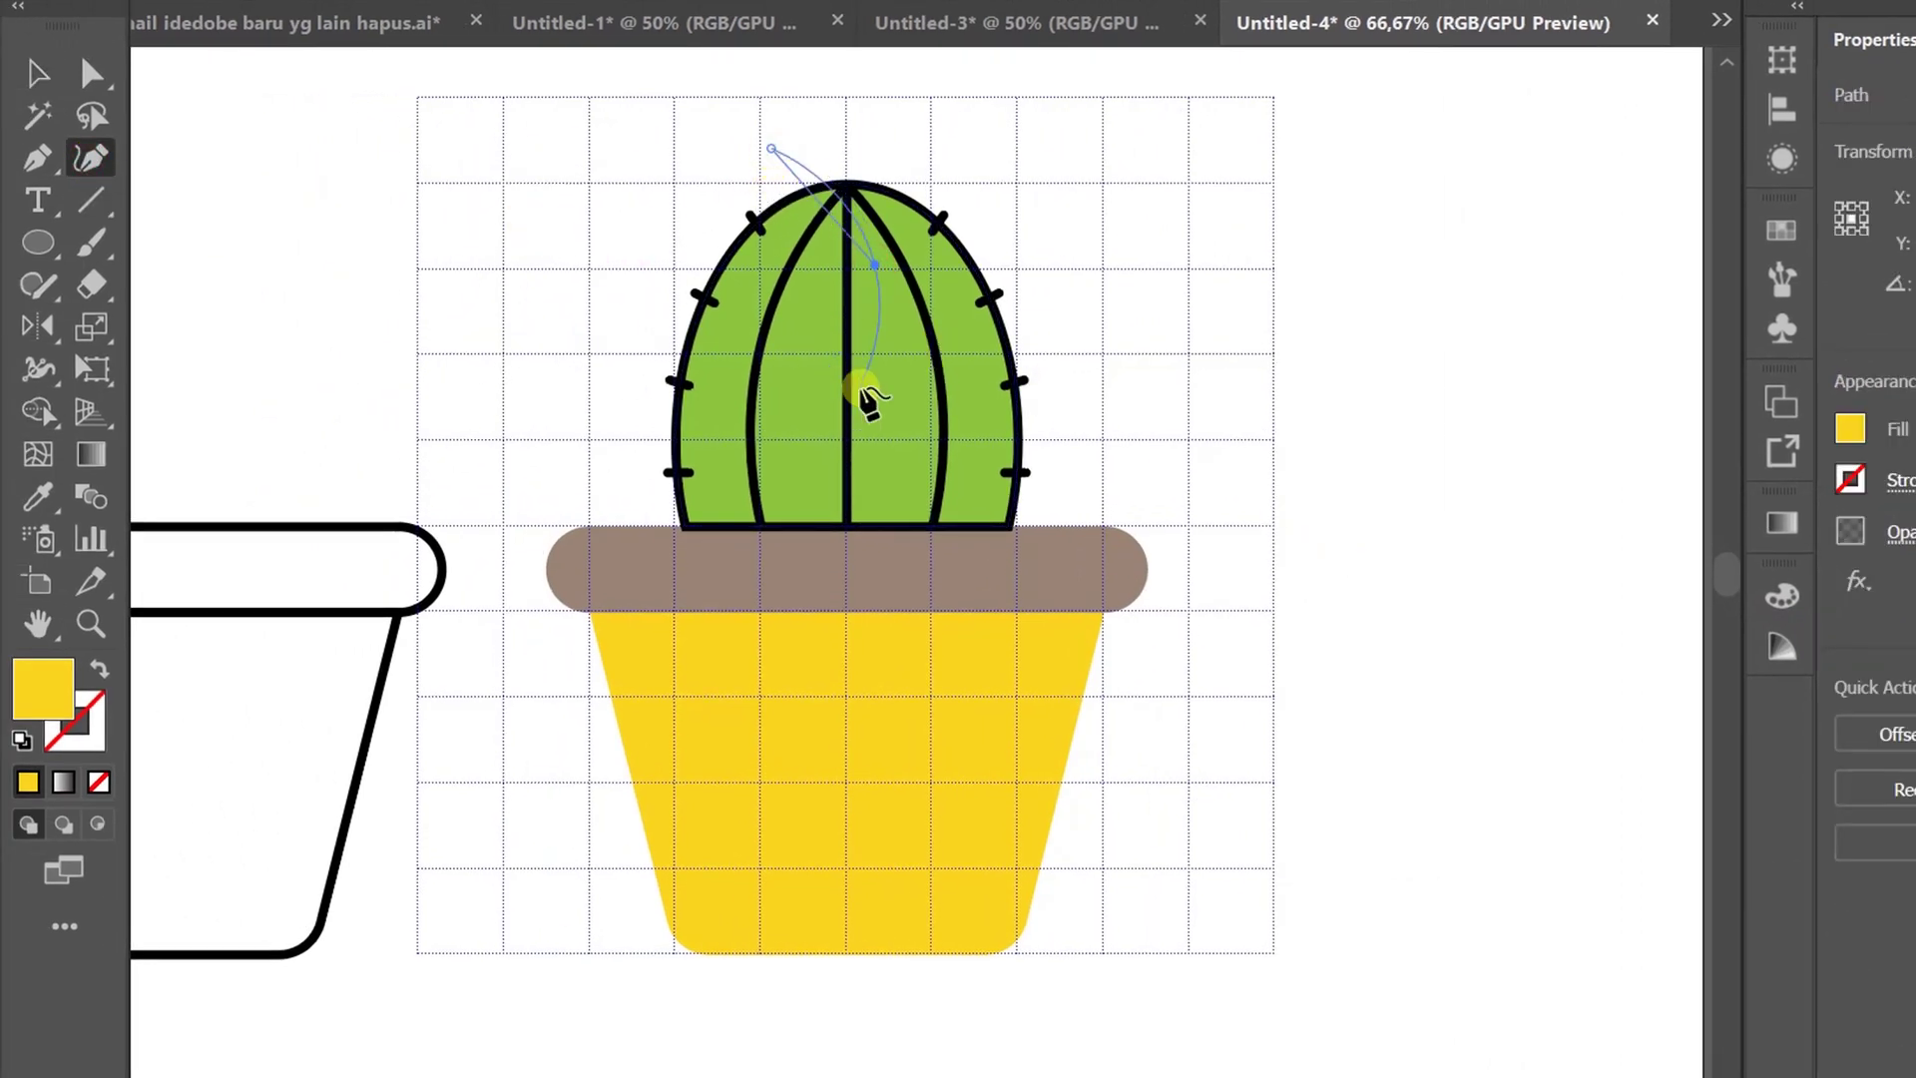
{"action": "left_click", "coordinate": [860, 387]}
{"action": "left_click", "coordinate": [910, 493]}
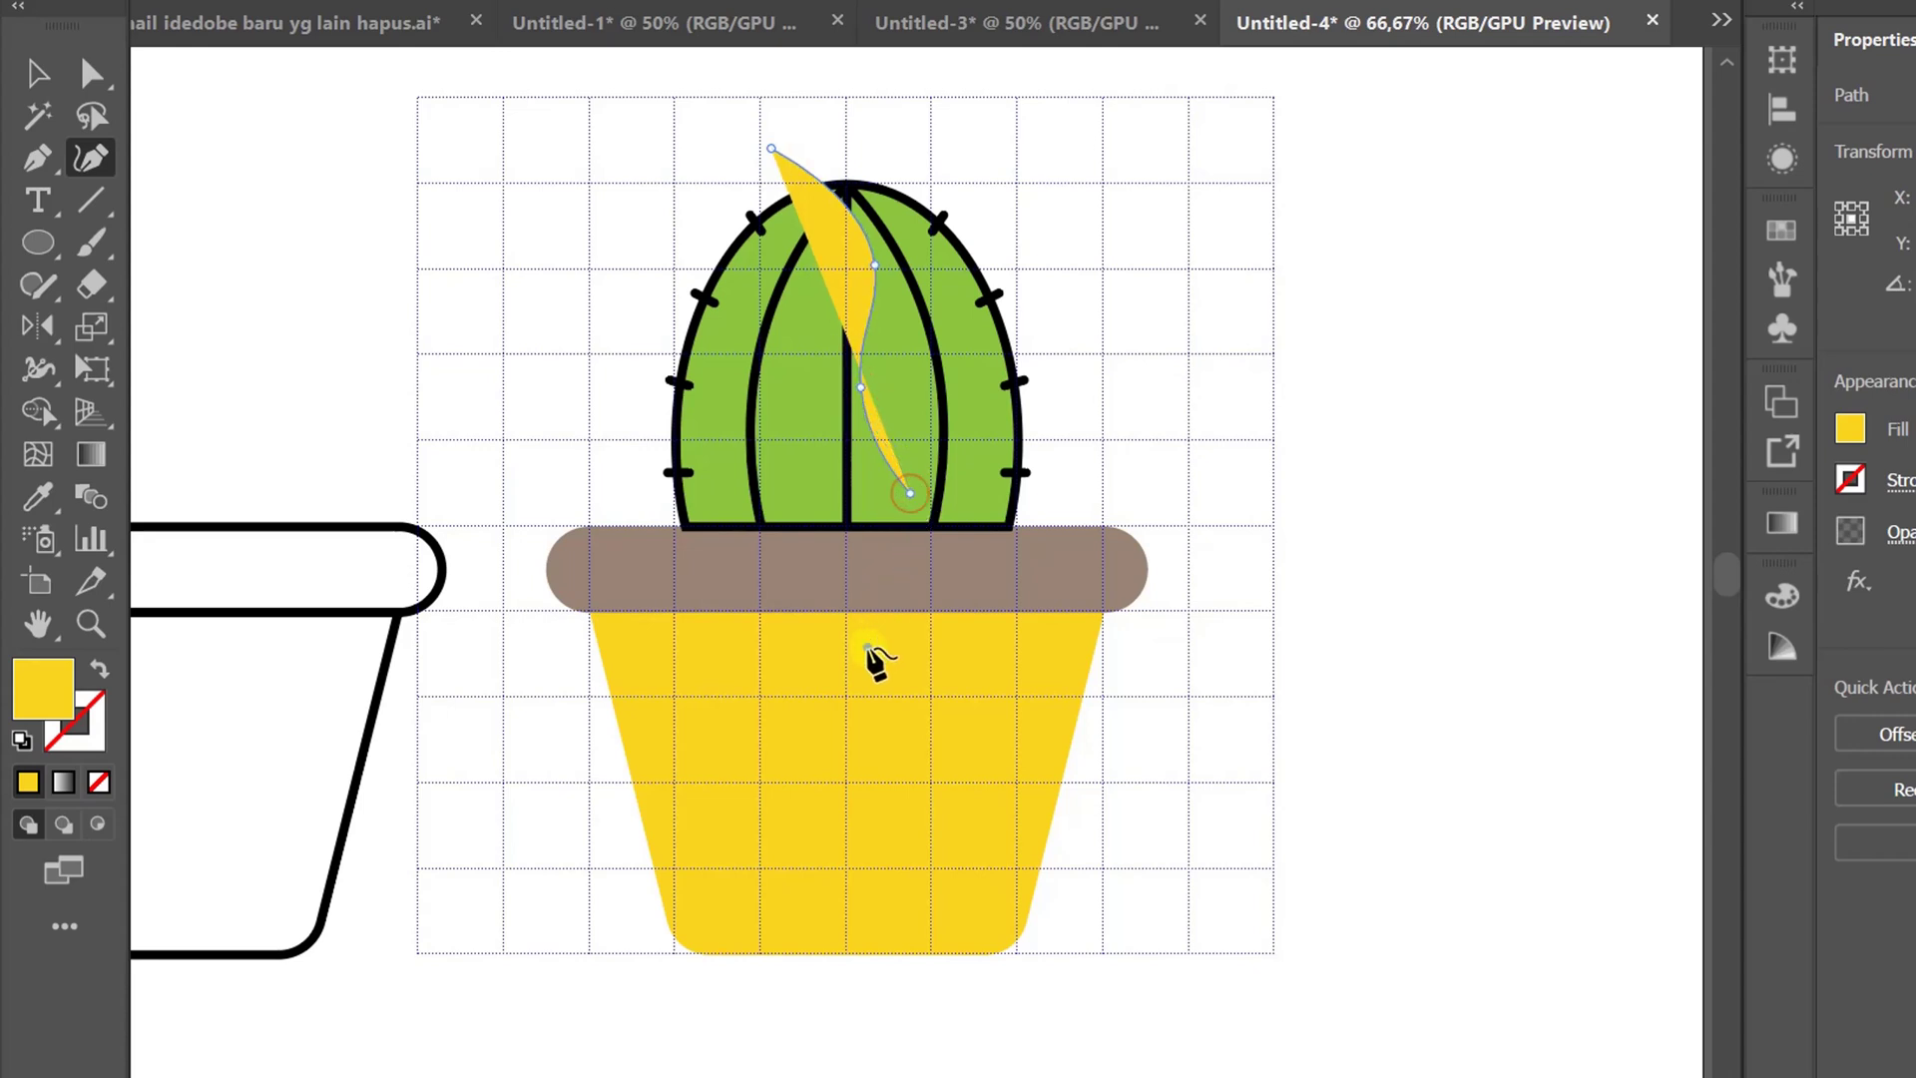
{"action": "left_click", "coordinate": [867, 648]}
{"action": "left_click", "coordinate": [947, 771]}
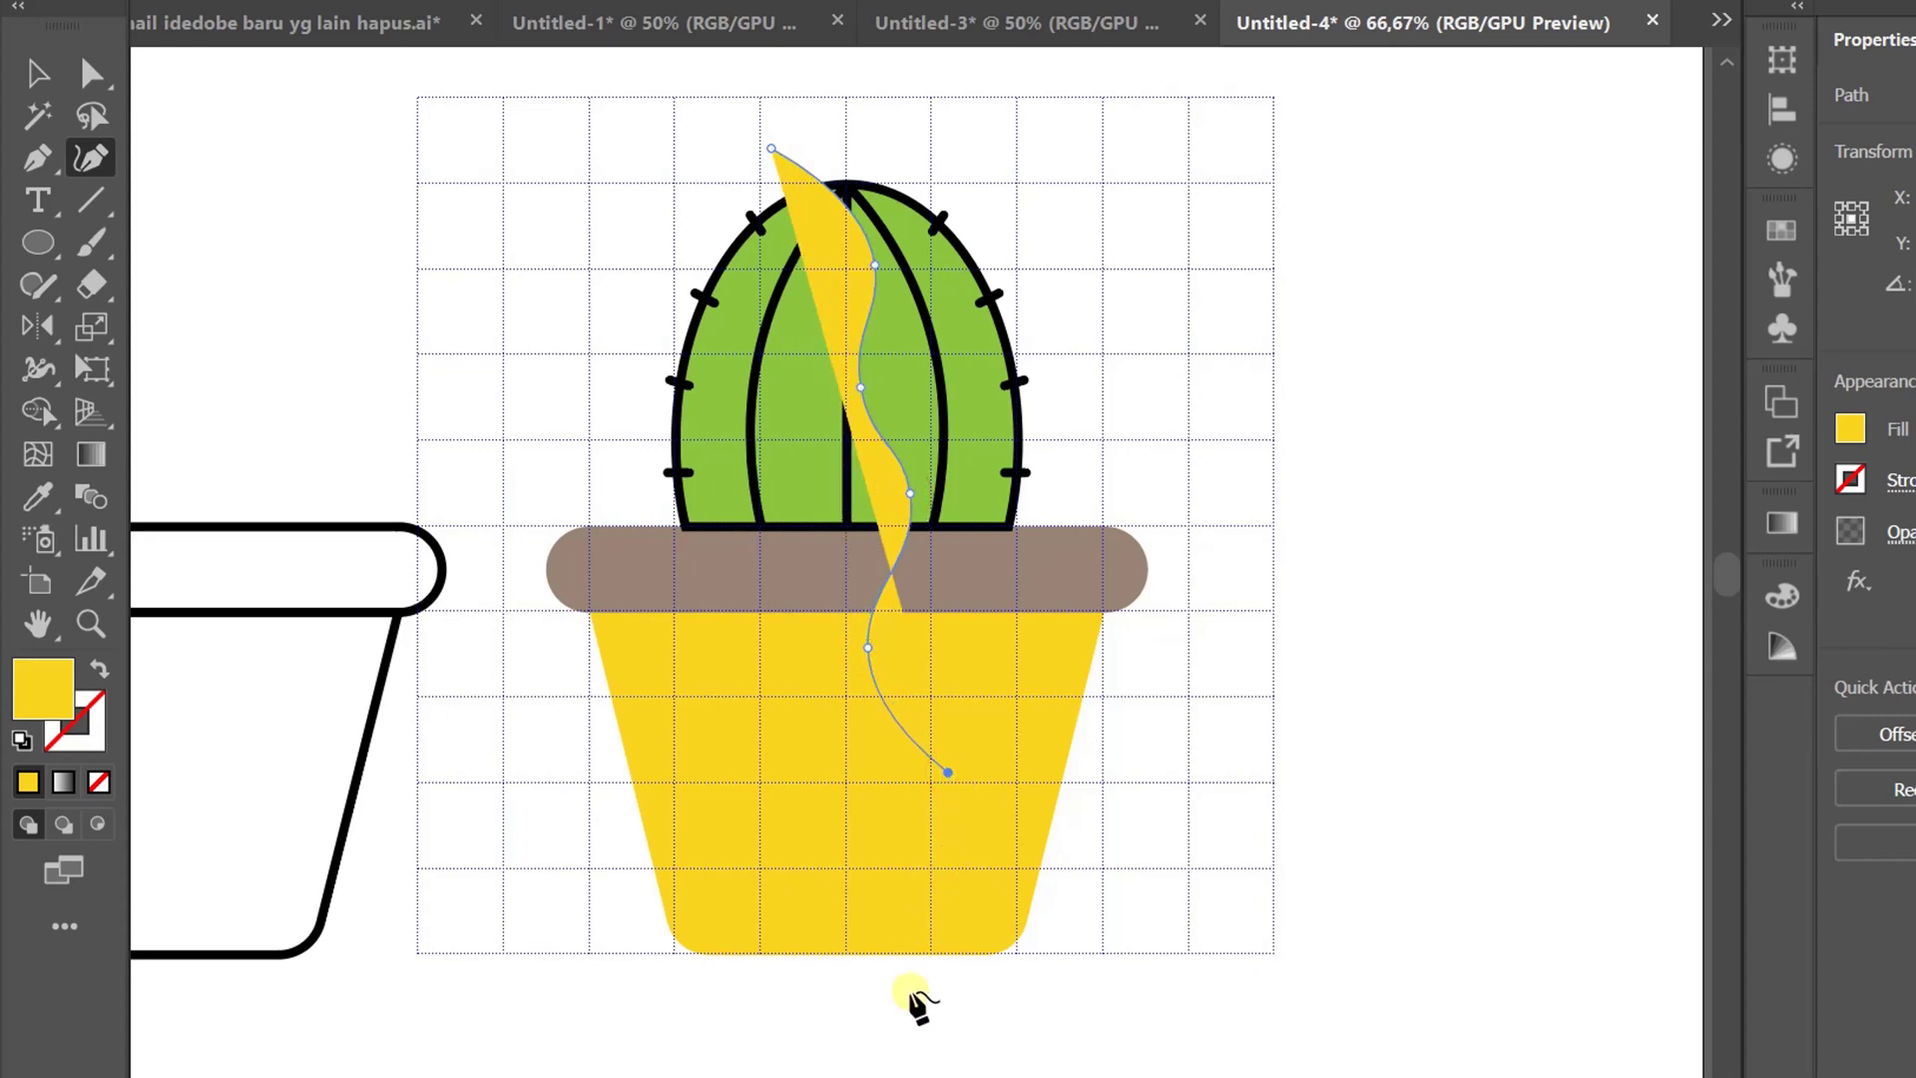
{"action": "left_click", "coordinate": [899, 992]}
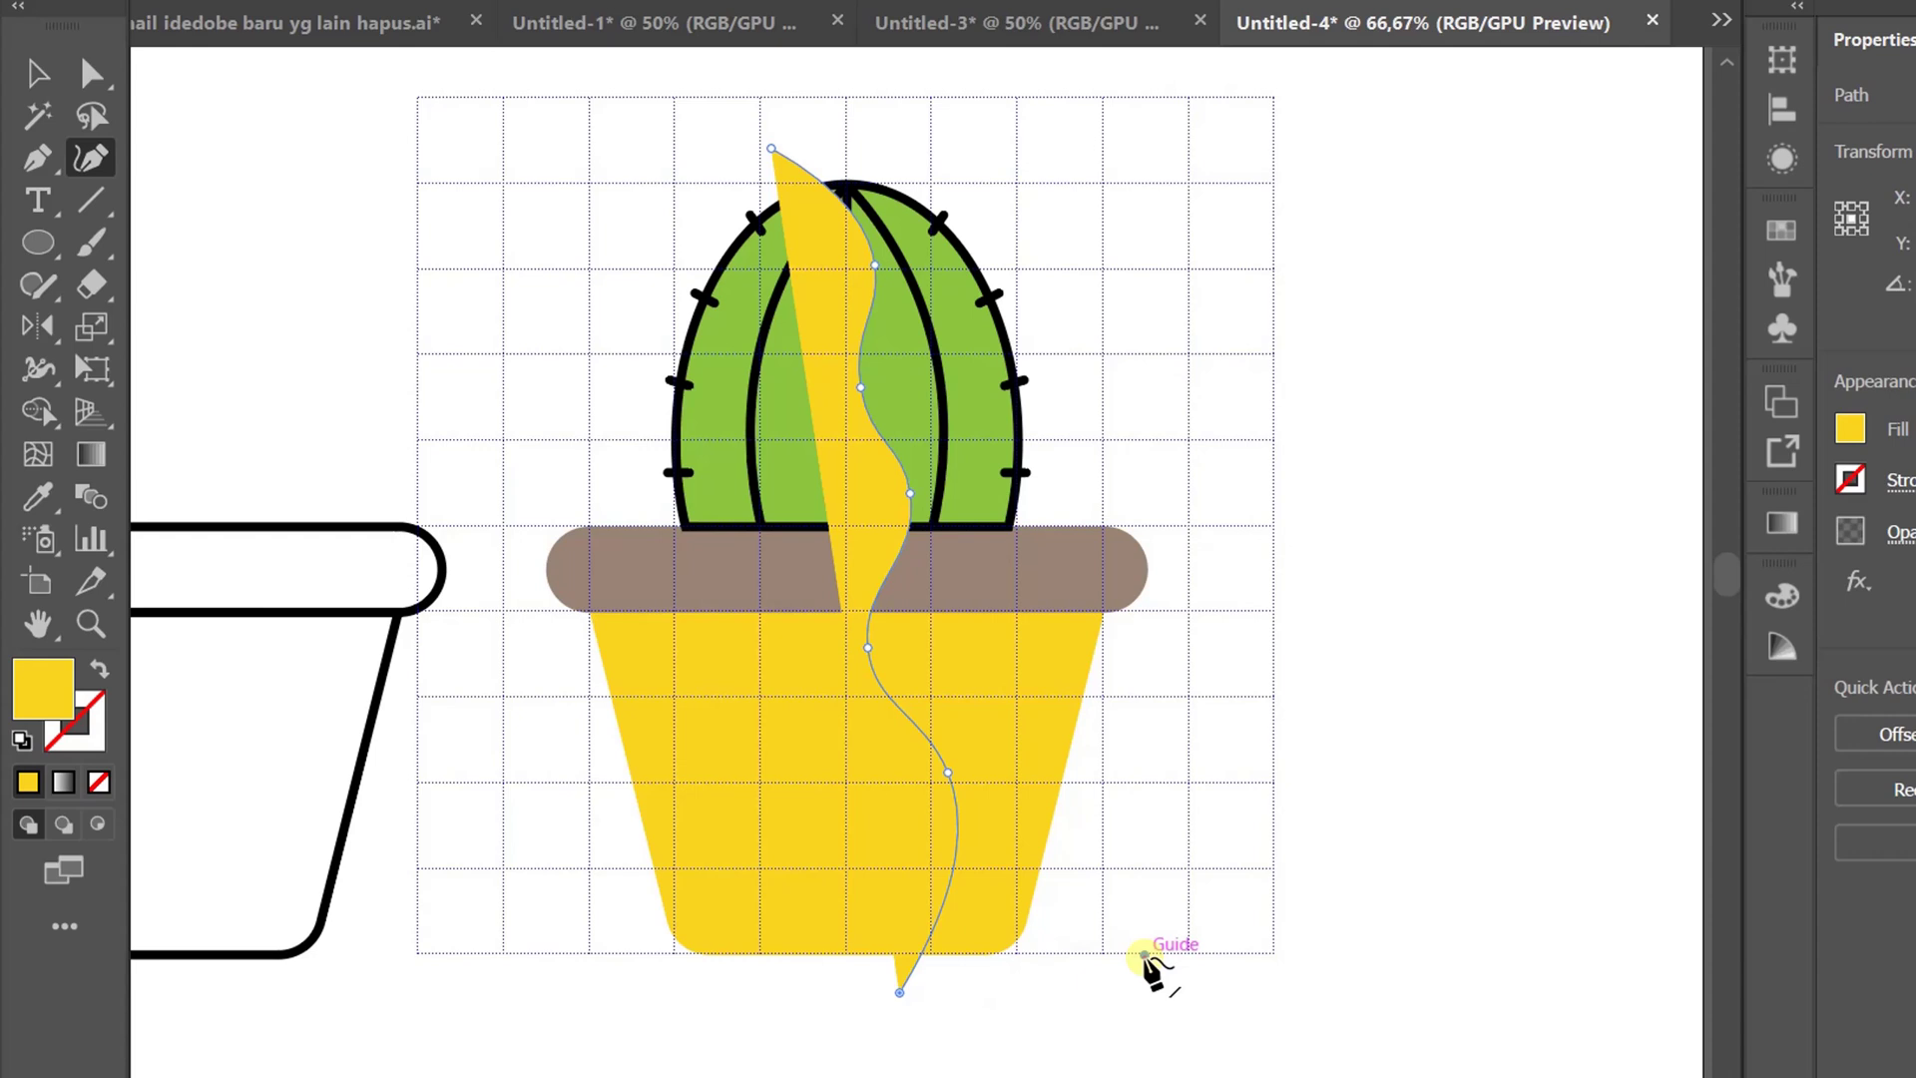
{"action": "left_click", "coordinate": [1144, 955]}
{"action": "left_click", "coordinate": [1233, 595]}
{"action": "left_click", "coordinate": [1188, 302]}
{"action": "left_click", "coordinate": [931, 109]}
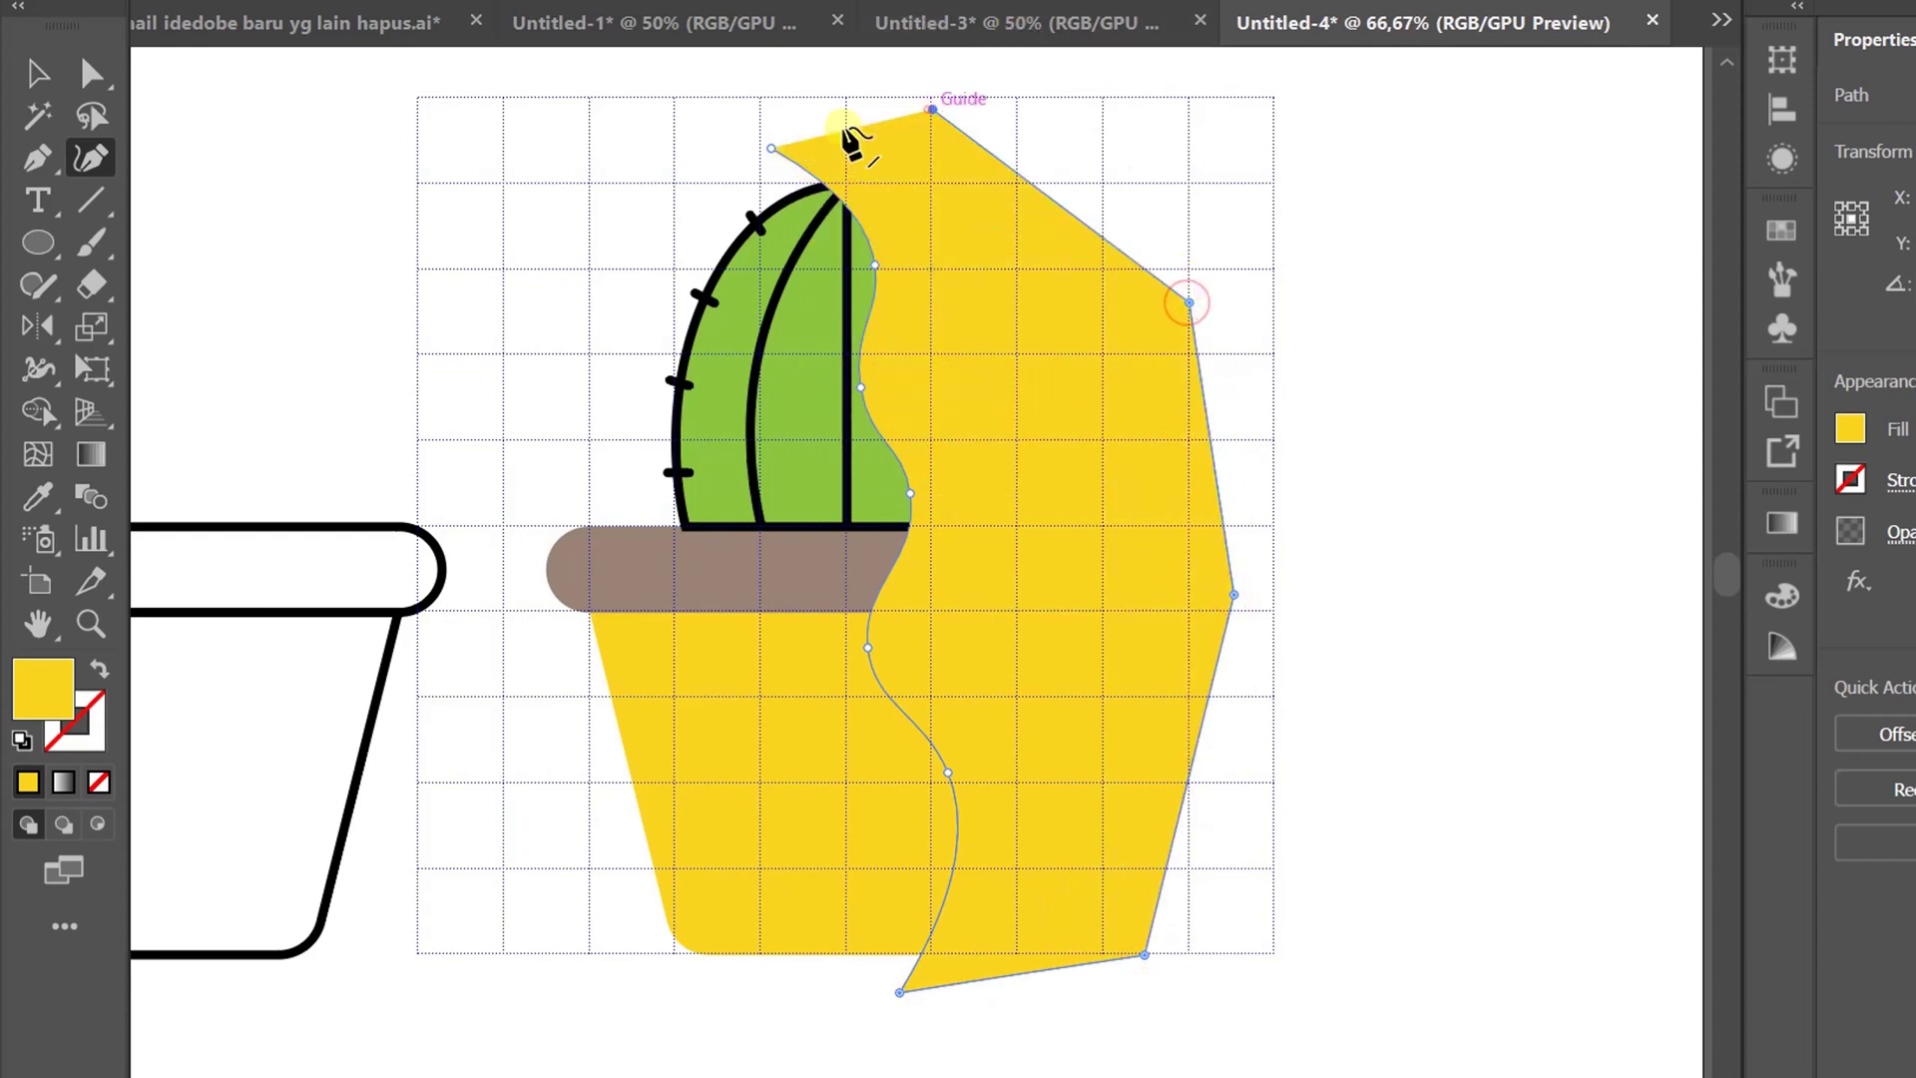
{"action": "left_click", "coordinate": [771, 148]}
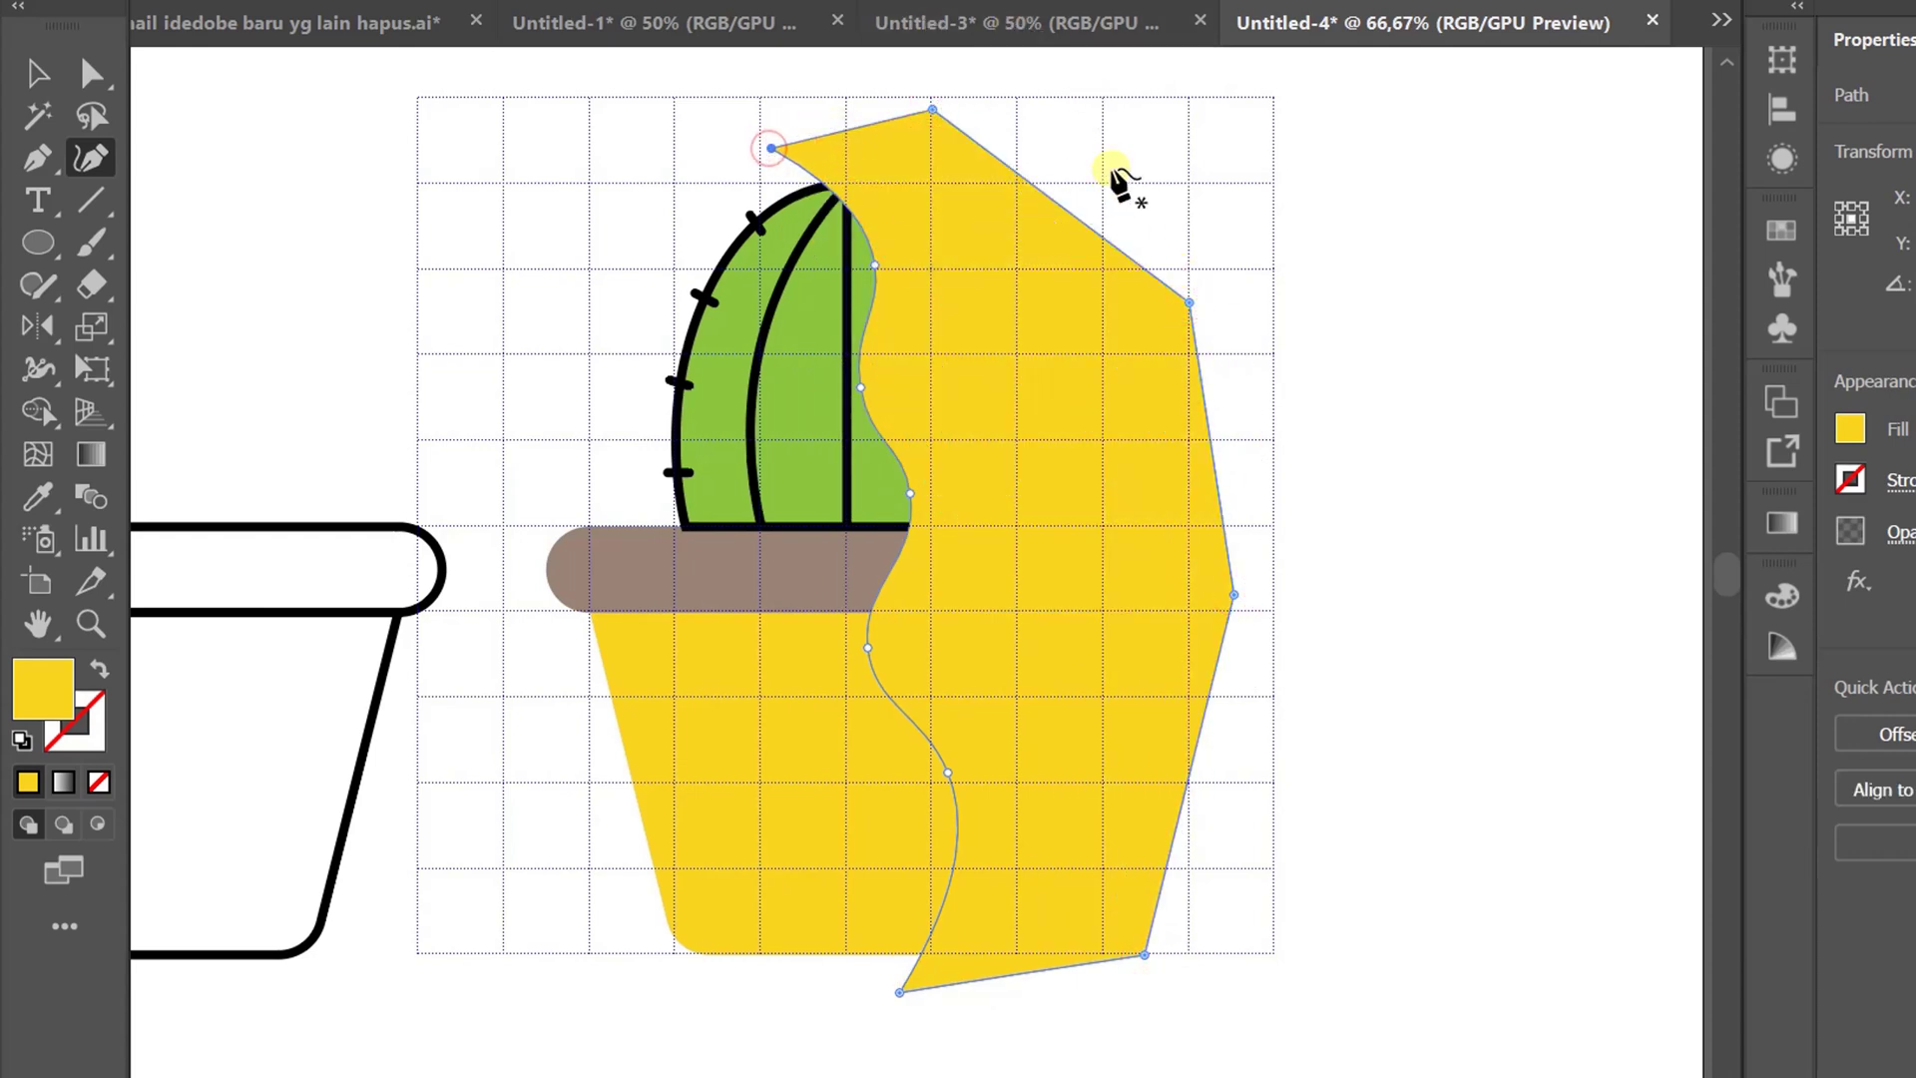
Fill the new shape bright yellow and trim it to the cactus and pot outline with Shape Builder.
{"action": "key", "text": "v"}
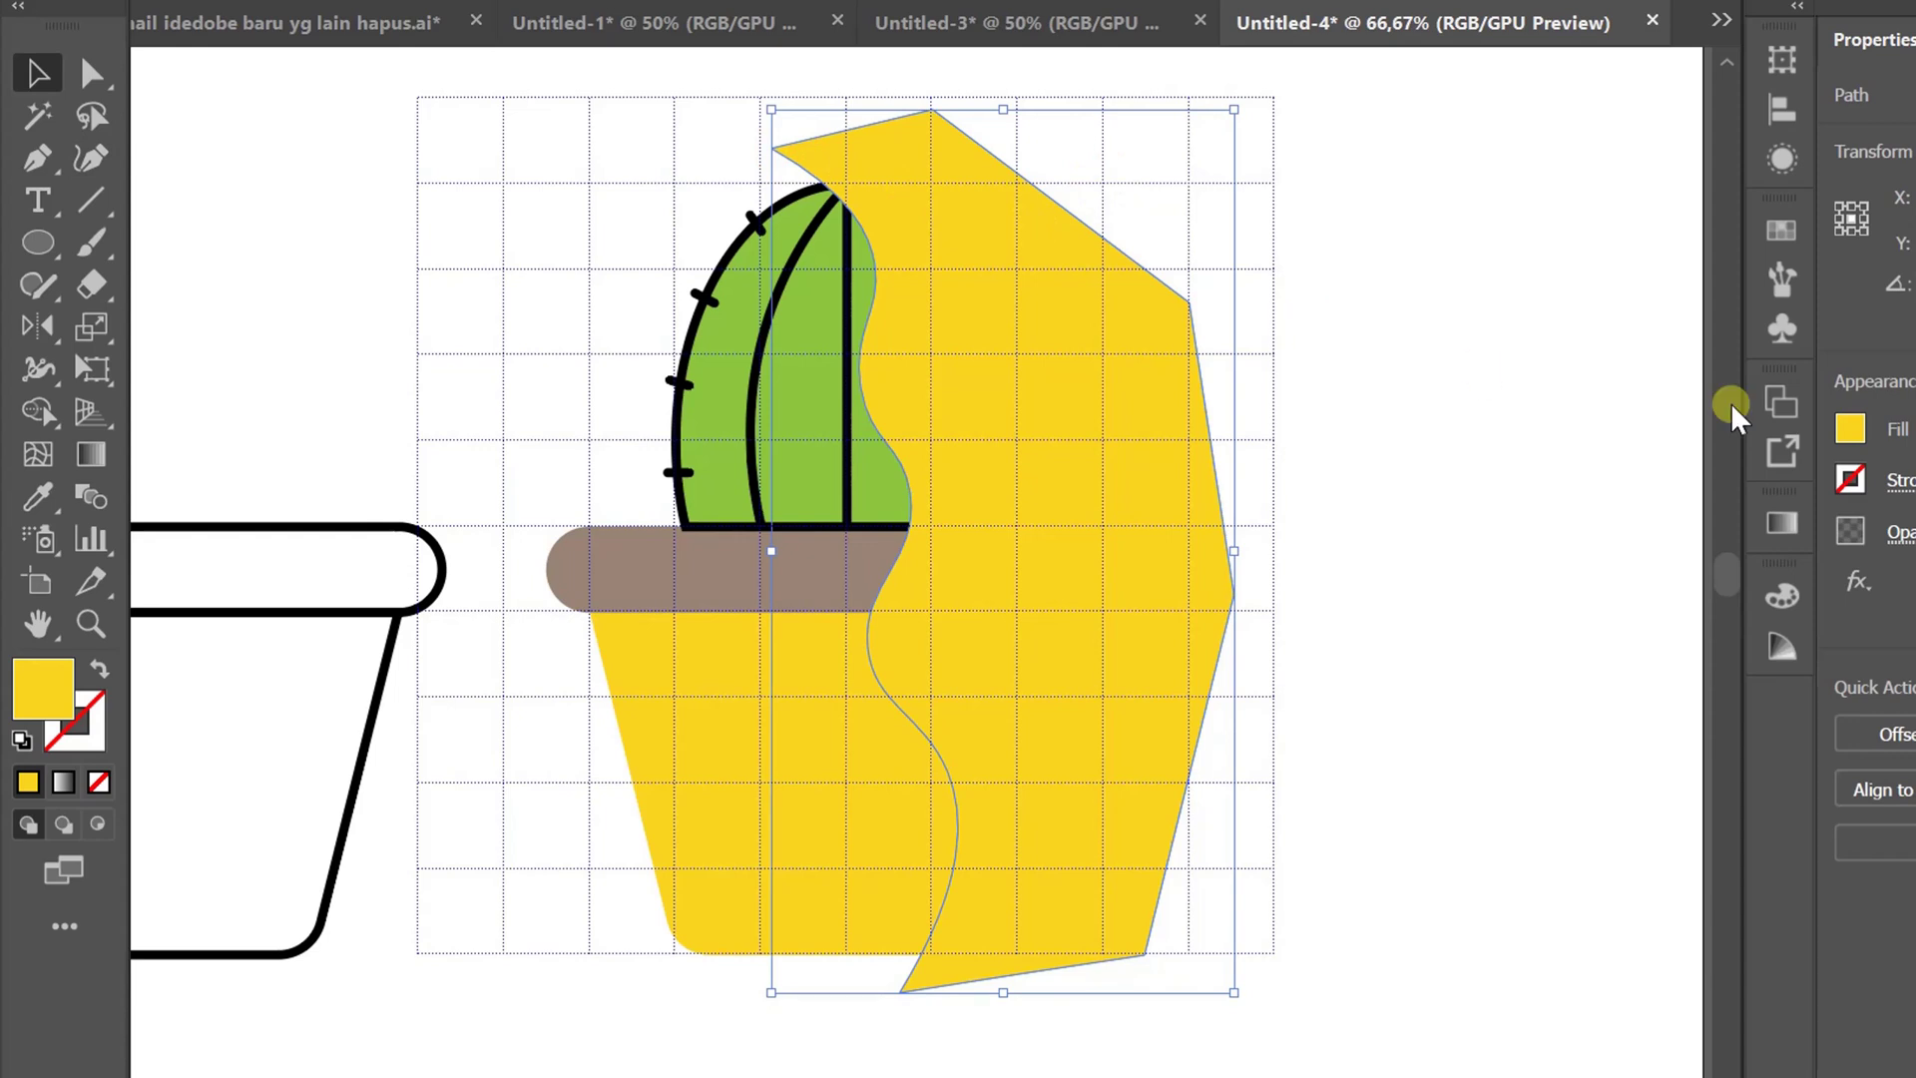
{"action": "left_click", "coordinate": [1849, 428]}
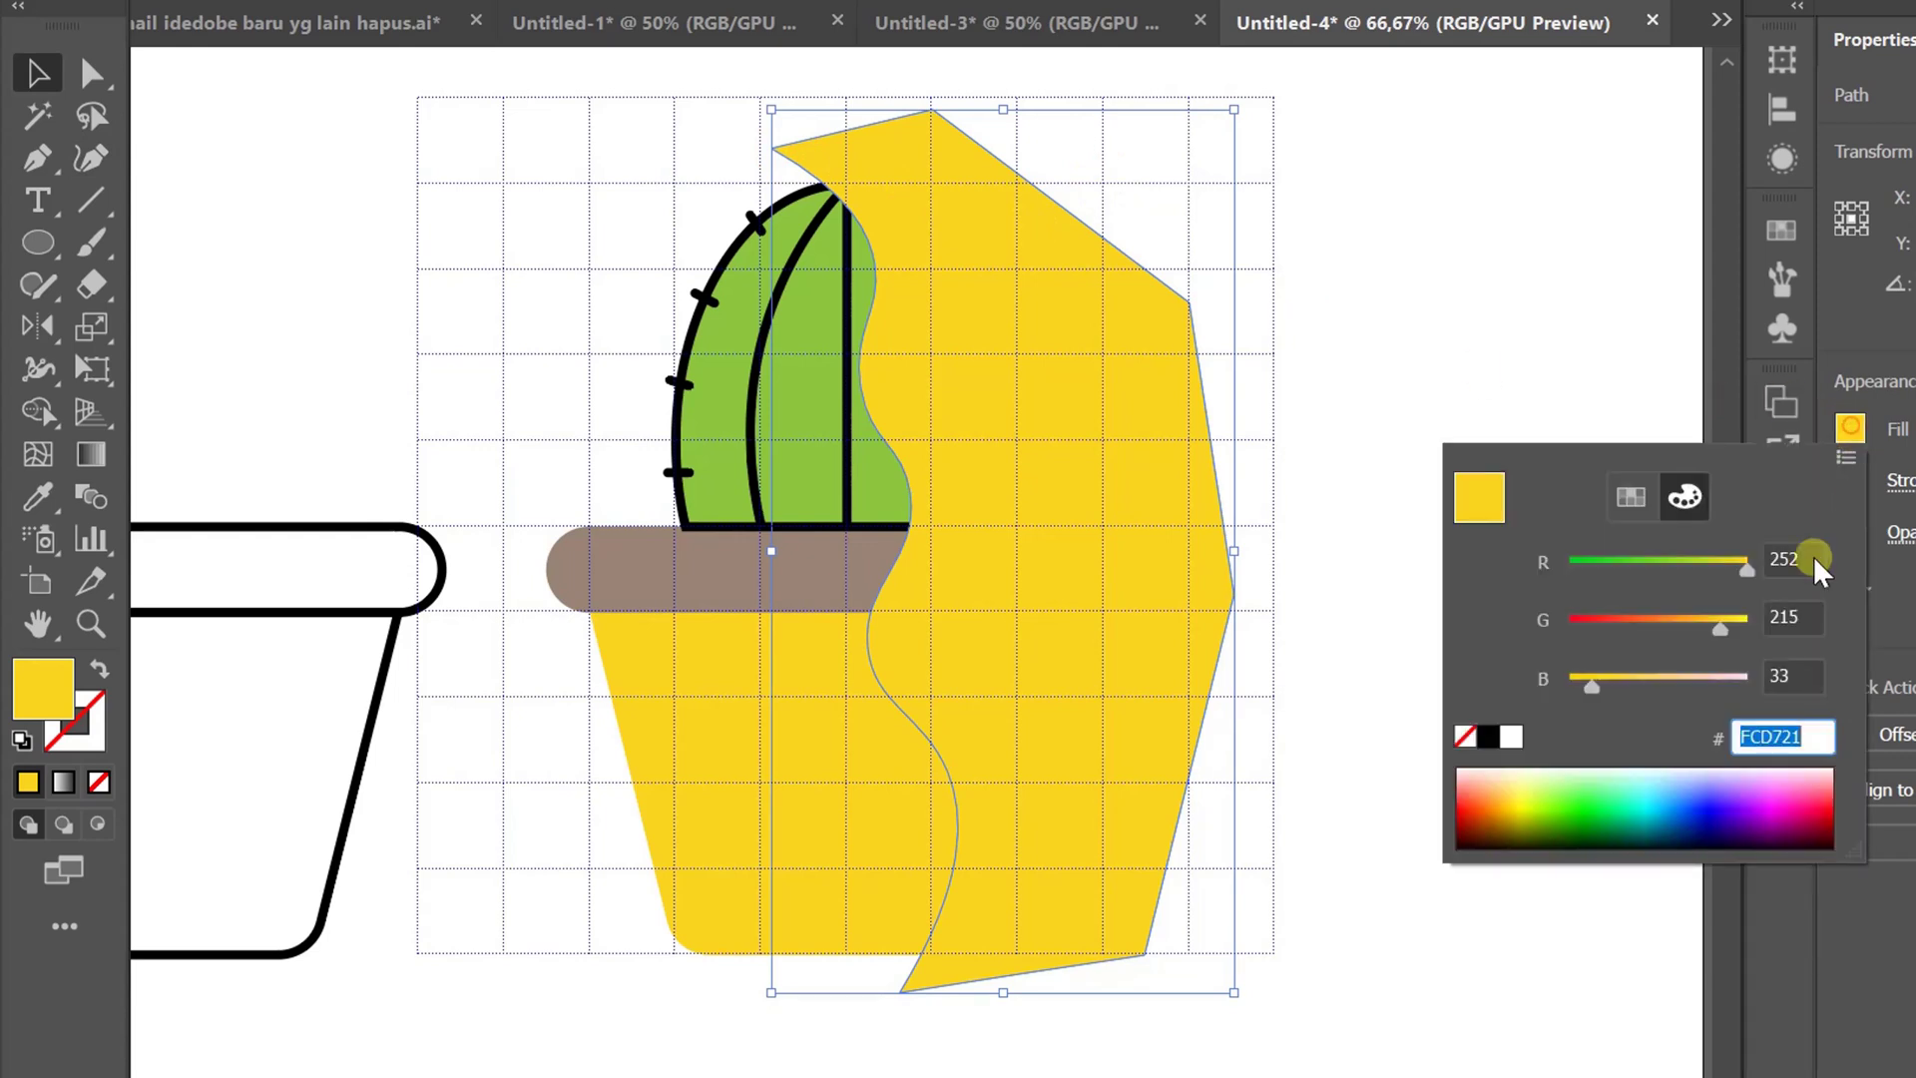
{"action": "left_click", "coordinate": [1631, 496]}
{"action": "left_click", "coordinate": [1590, 555]}
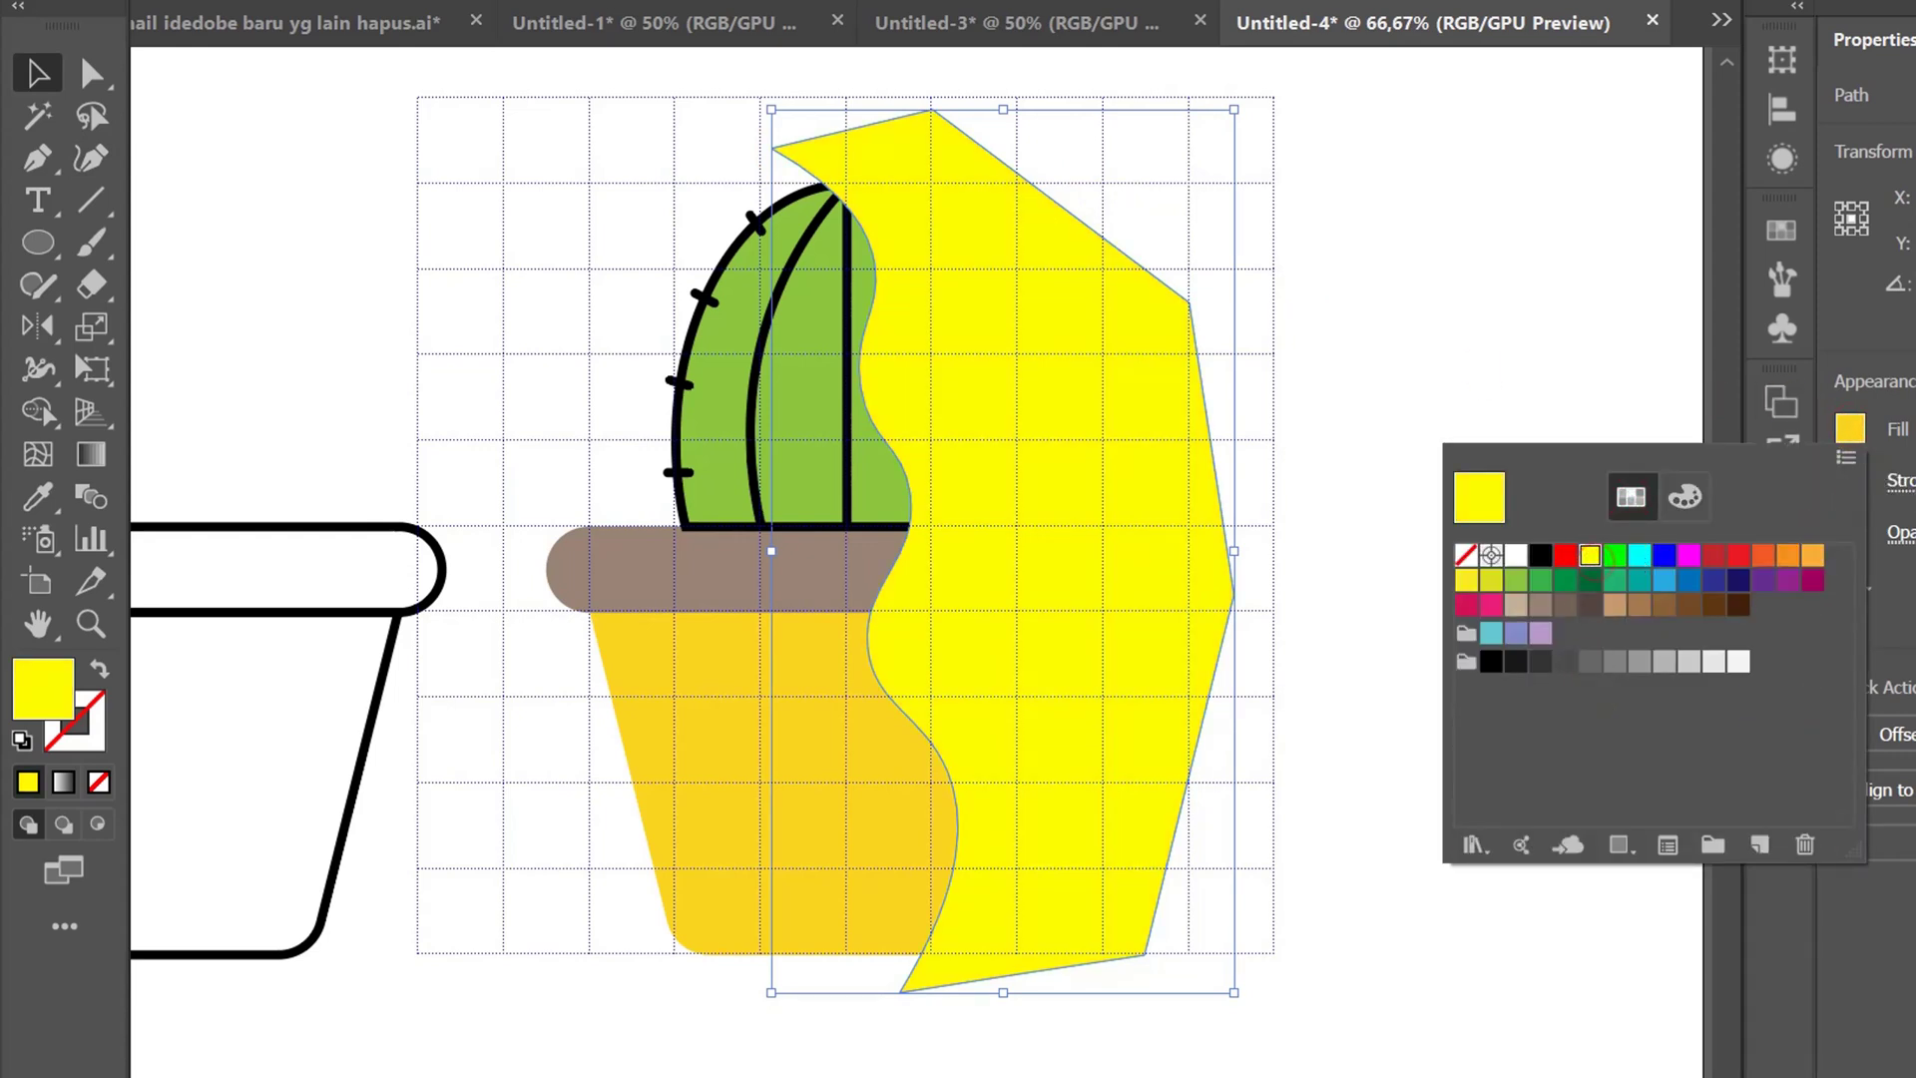
{"action": "left_click_drag", "start_coordinate": [1389, 115], "coordinate": [487, 1006]}
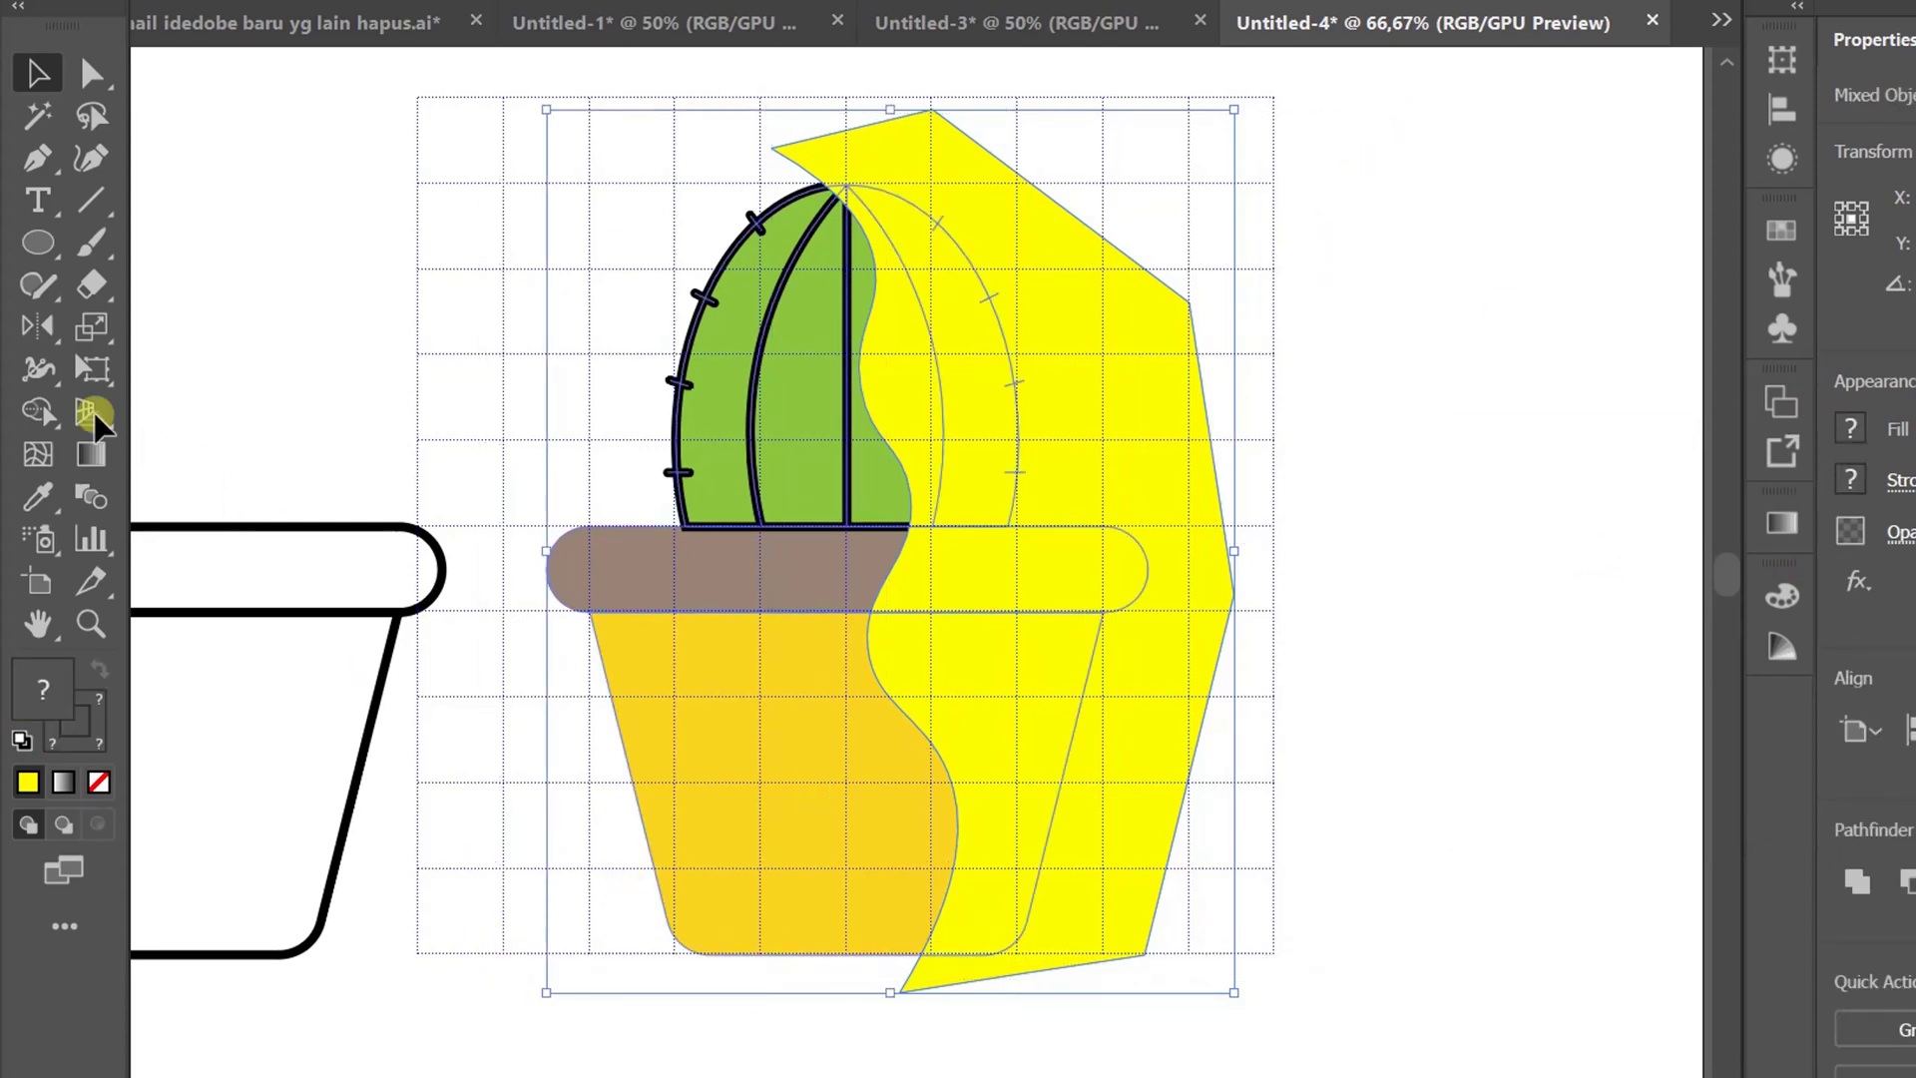
{"action": "left_click", "coordinate": [38, 410]}
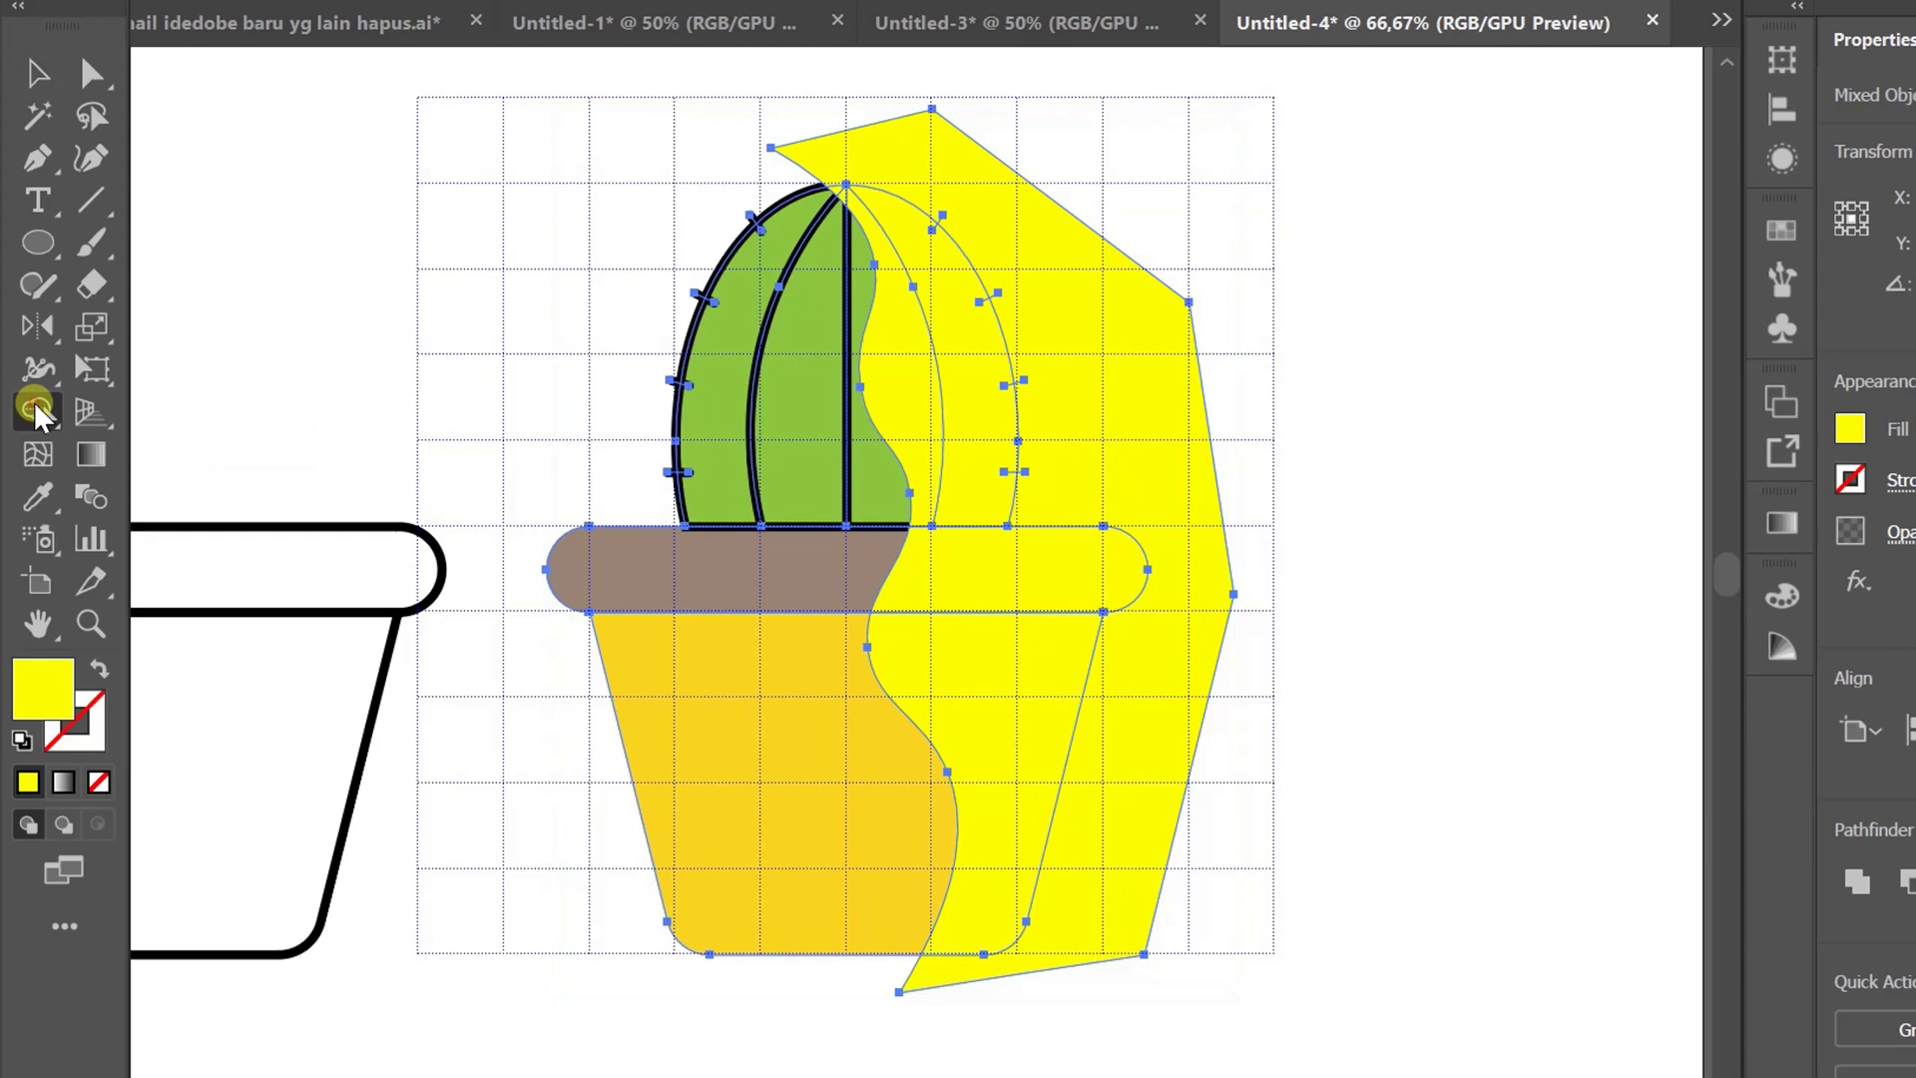
{"action": "left_click", "coordinate": [1136, 373], "text": "alt"}
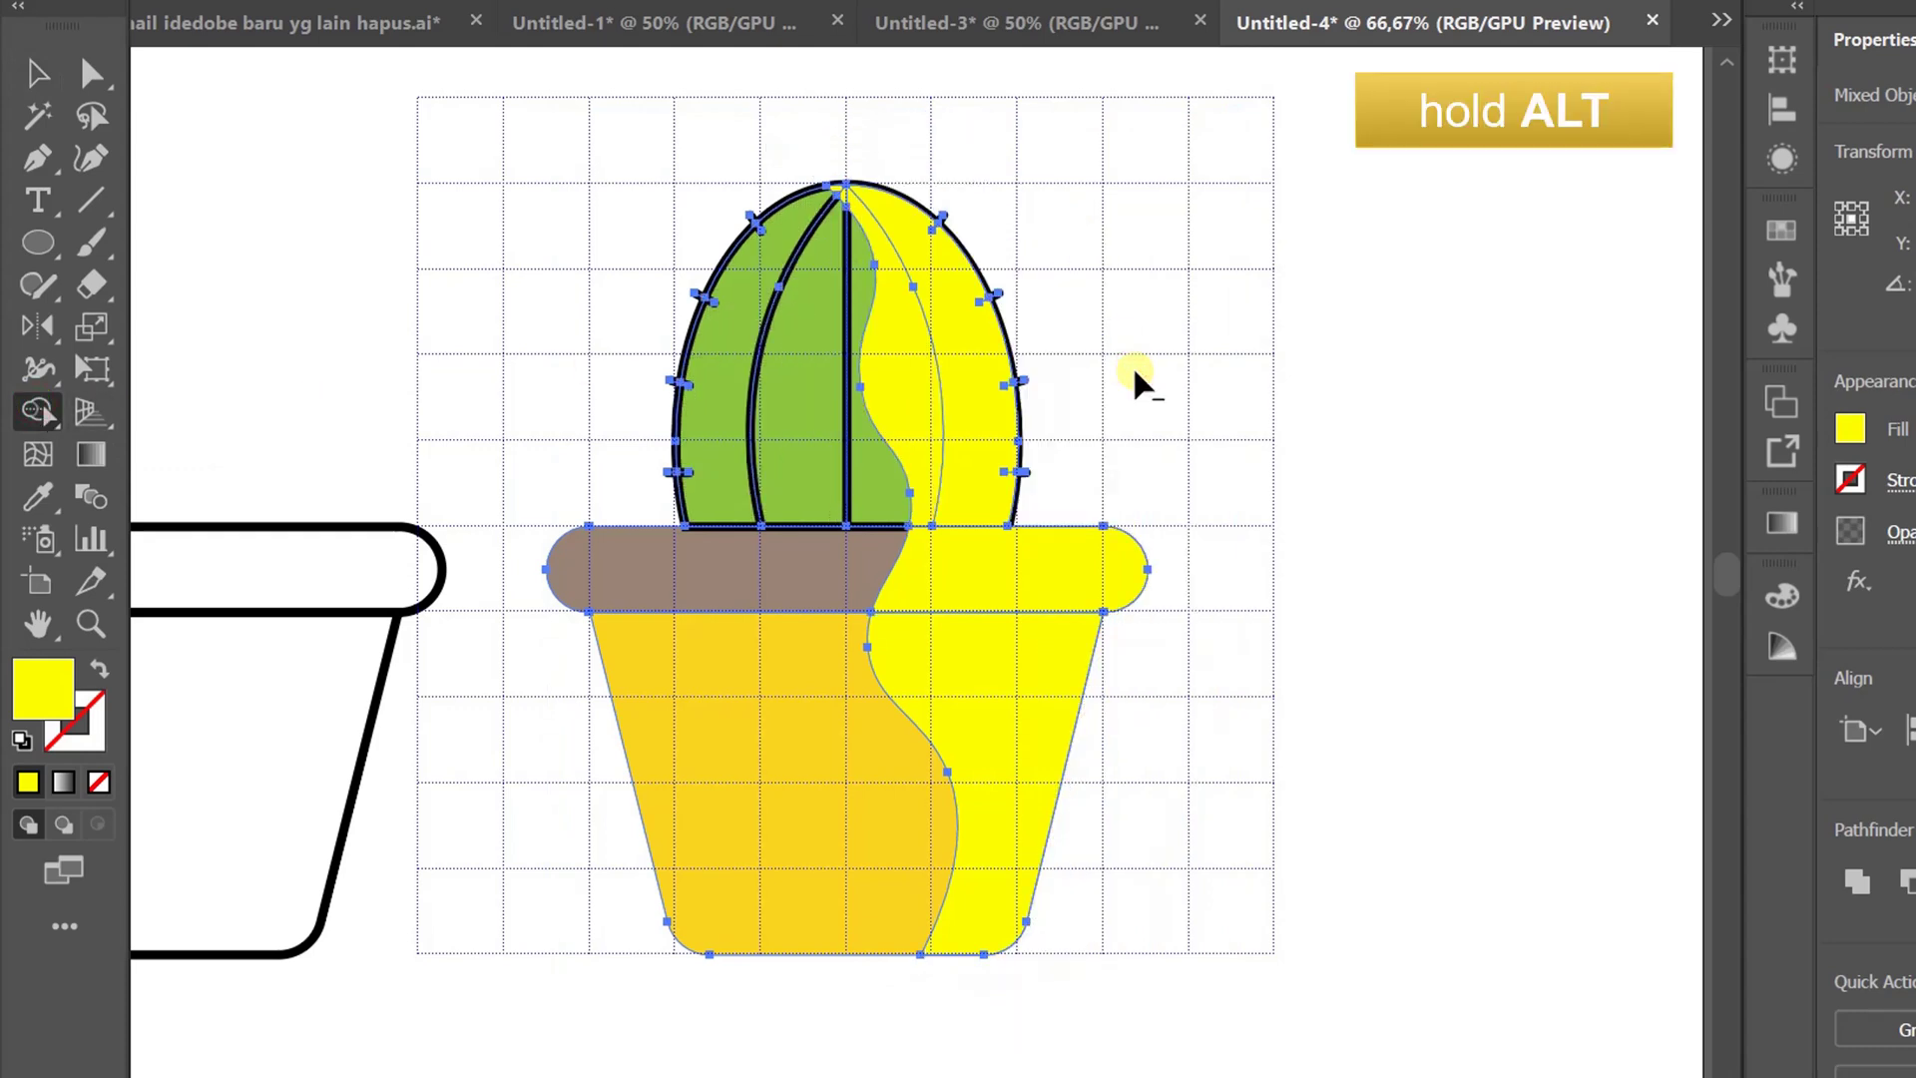
Give the right yellow highlight an Overlay blend mode at 40% opacity.
{"action": "key", "text": "v"}
{"action": "left_click", "coordinate": [1176, 414]}
{"action": "left_click", "coordinate": [1076, 613]}
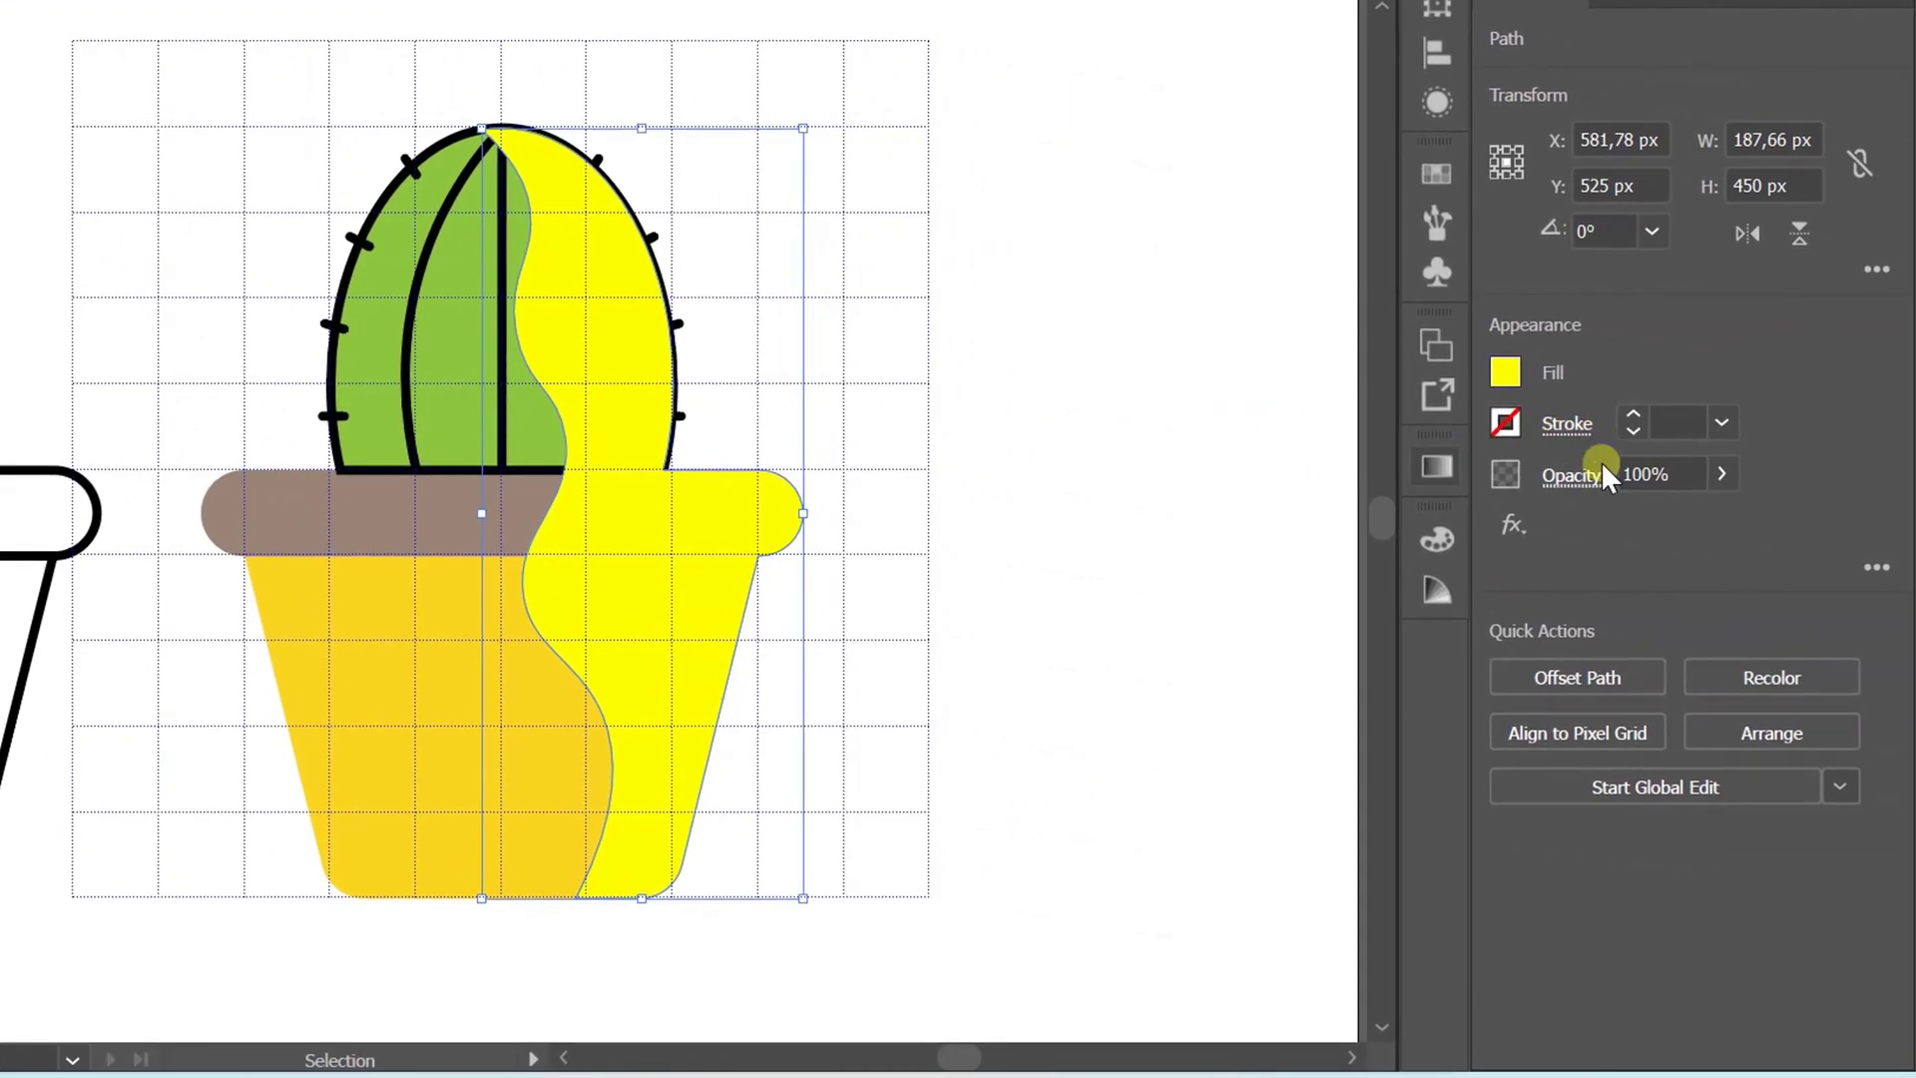
{"action": "left_click", "coordinate": [1896, 530]}
{"action": "left_click", "coordinate": [1318, 539]}
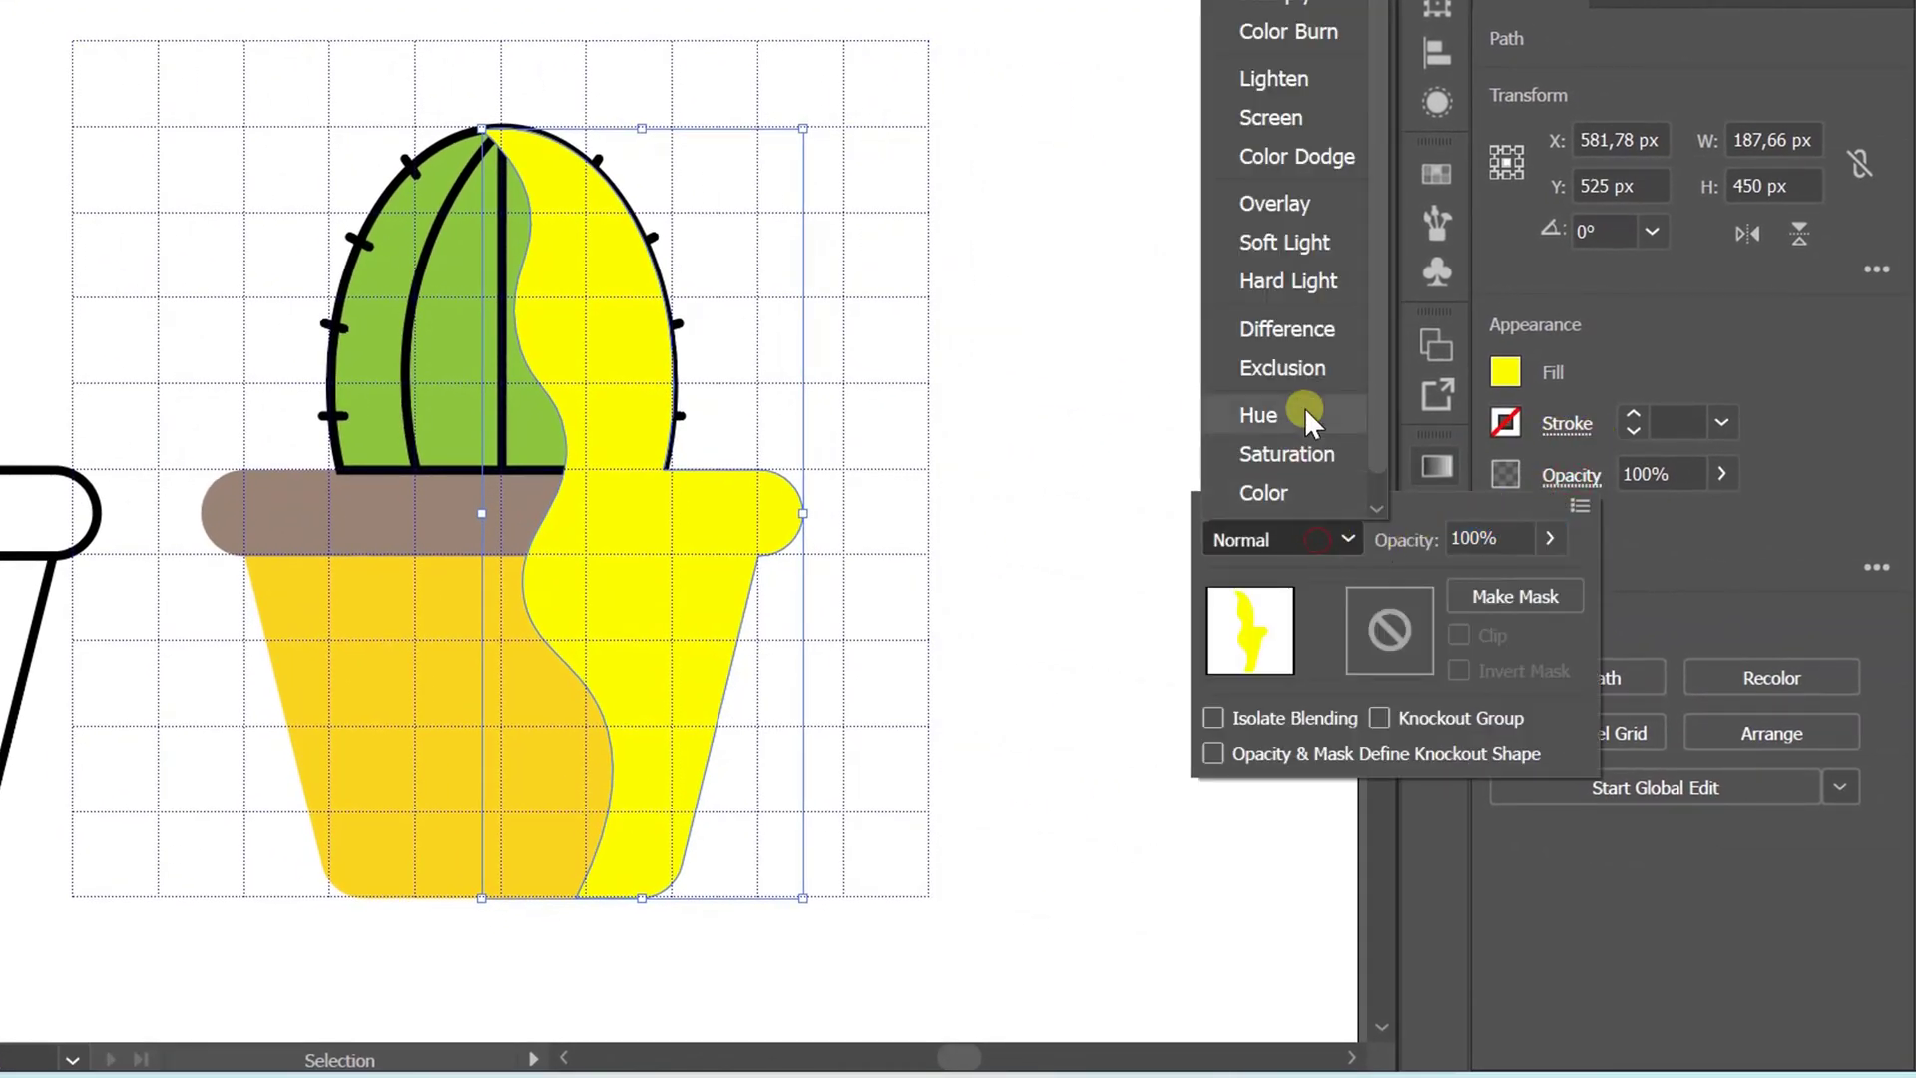
{"action": "left_click", "coordinate": [1288, 203]}
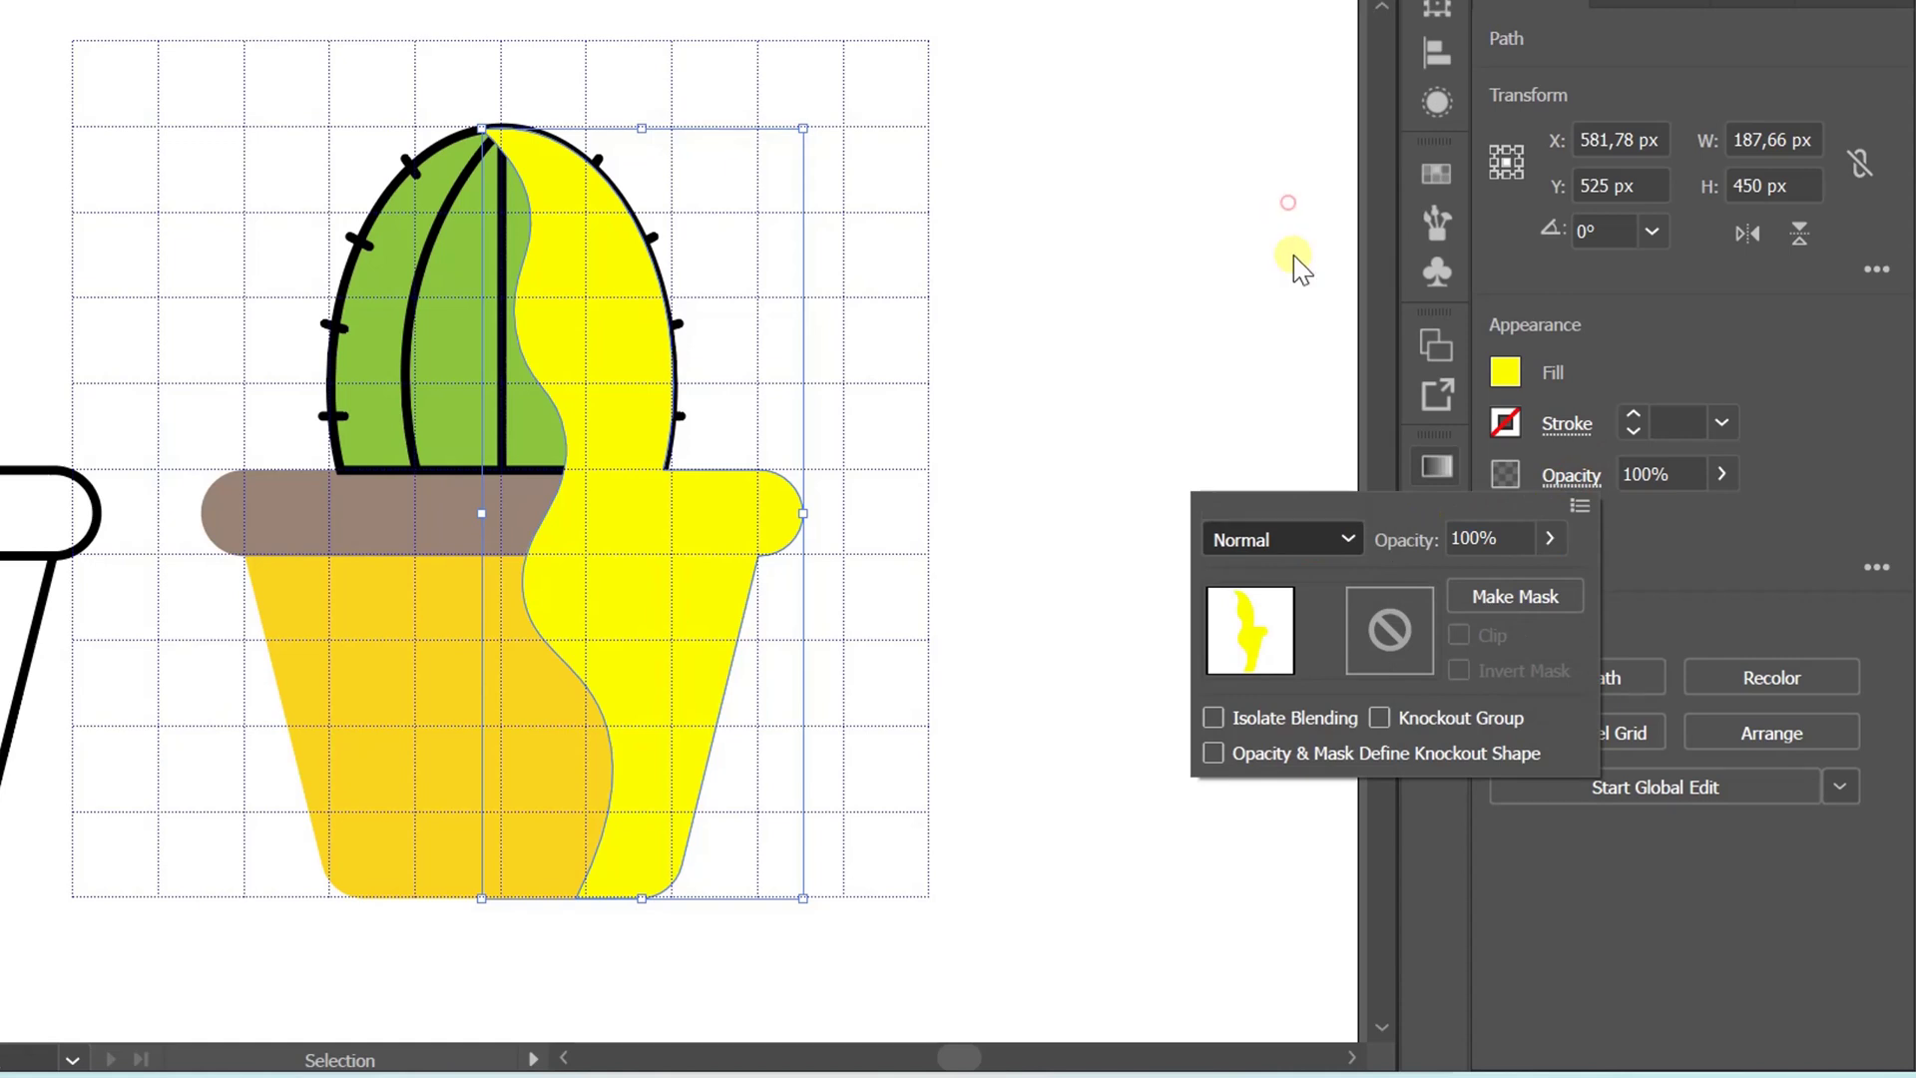
{"action": "left_click", "coordinate": [1509, 539]}
{"action": "type", "text": "40"}
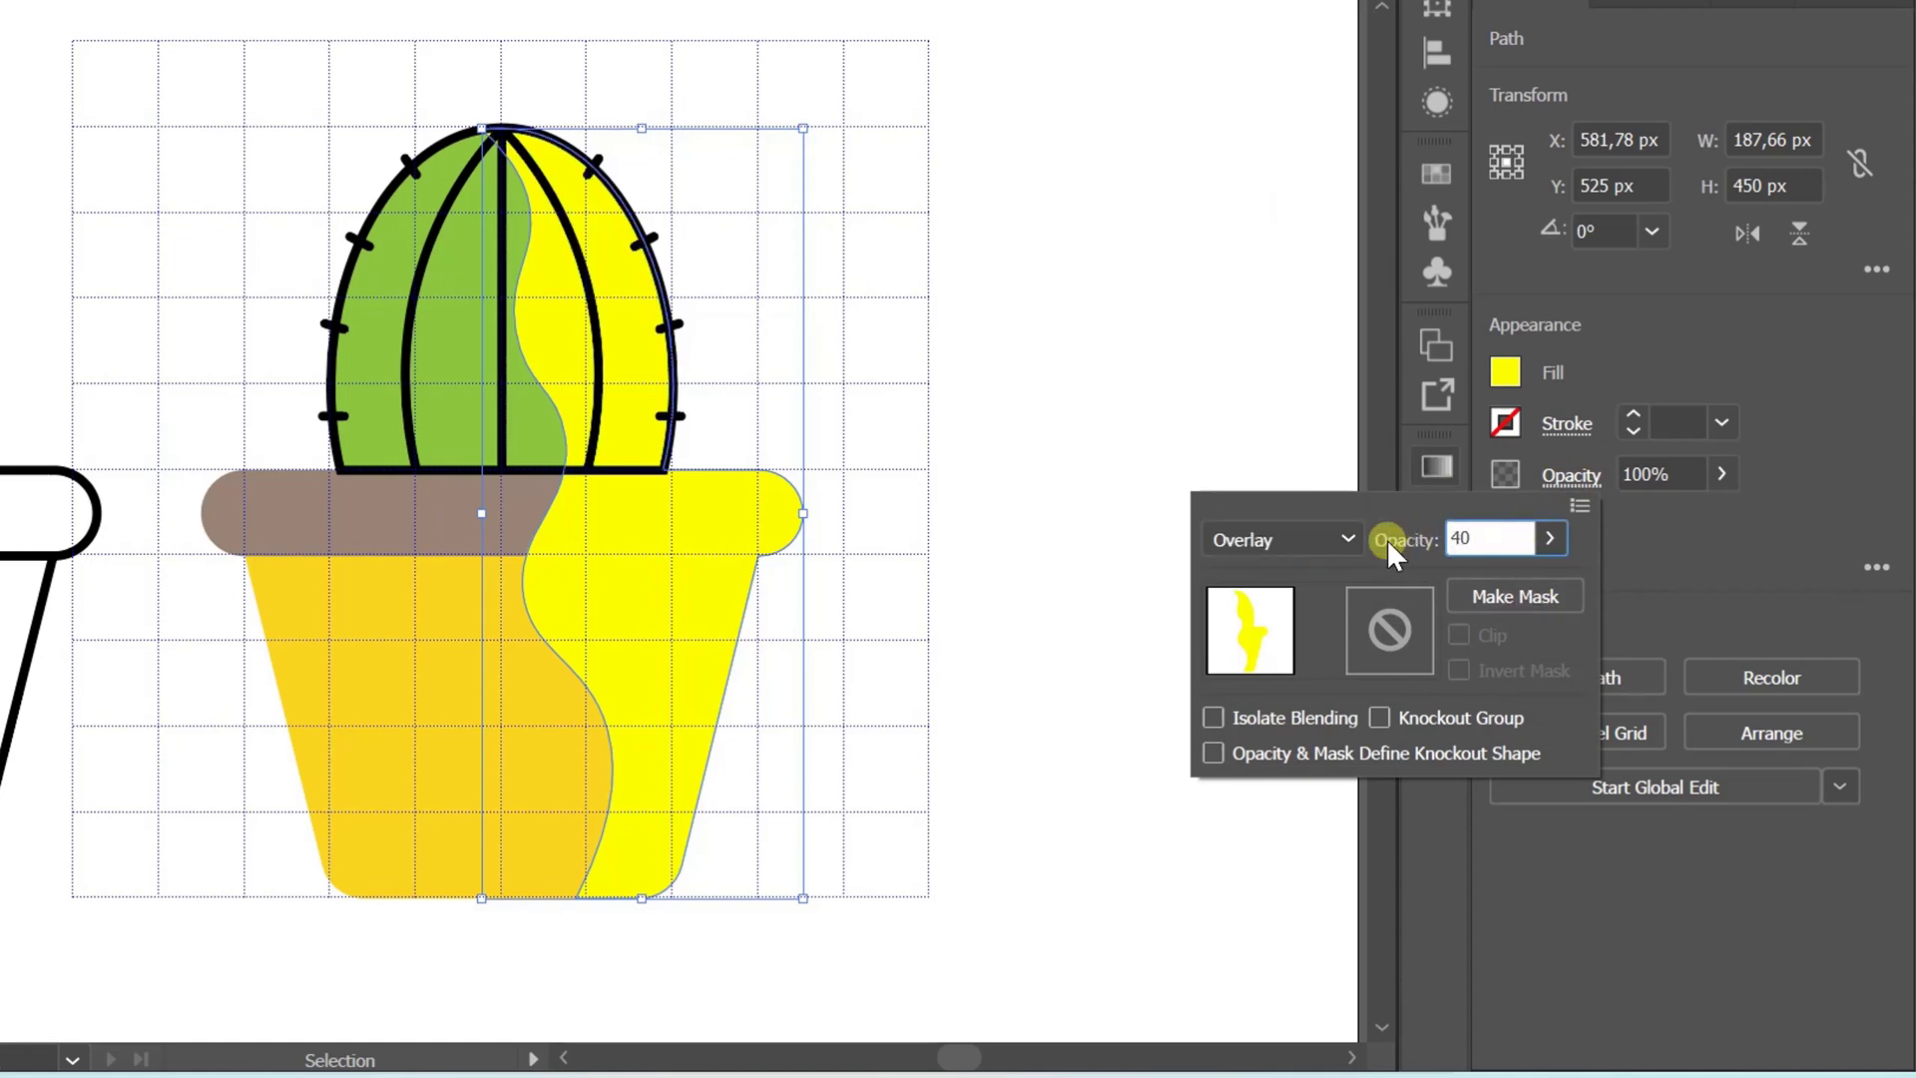
{"action": "key", "text": "Return"}
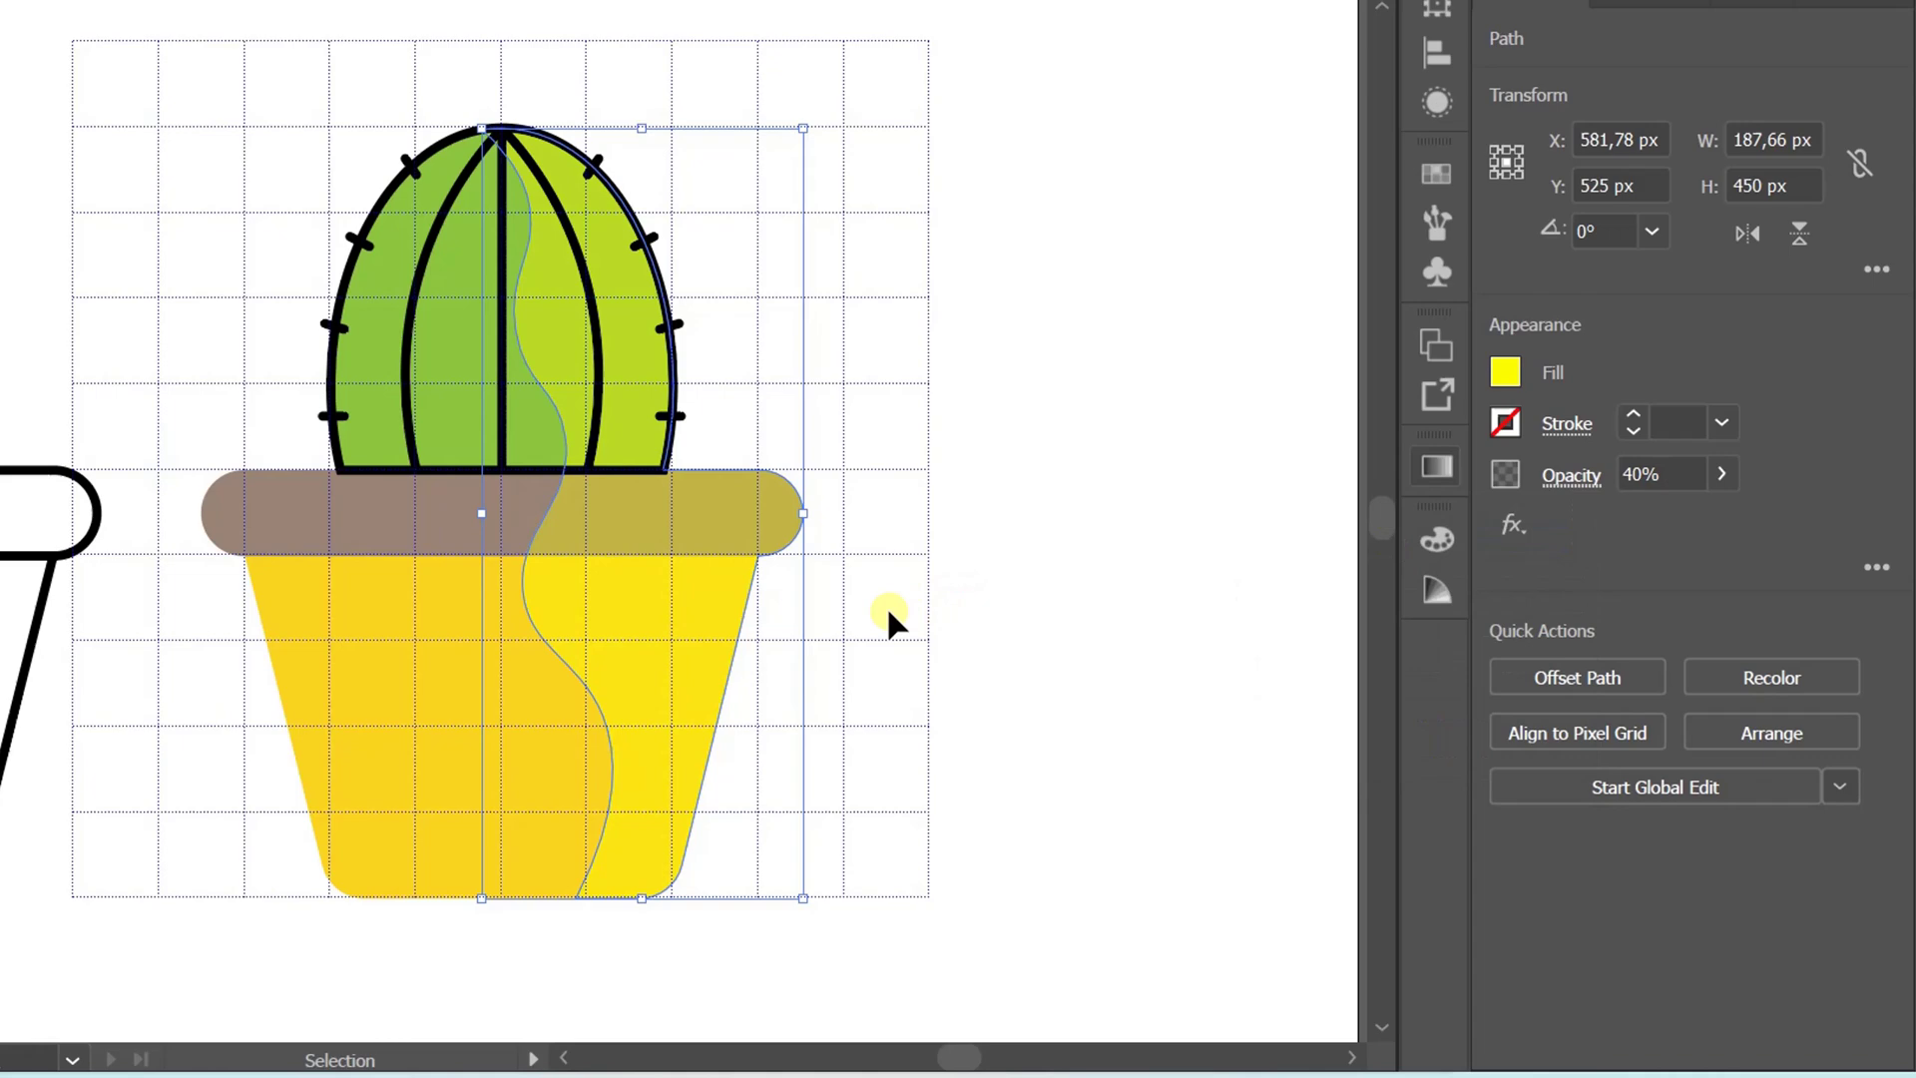
Merge the outline pot's rim and body into one shape with Shape Builder.
{"action": "scroll", "coordinate": [886, 605], "scroll_direction": "left", "scroll_amount": 5}
{"action": "scroll", "coordinate": [886, 605], "scroll_direction": "down", "scroll_amount": 1}
{"action": "left_click_drag", "start_coordinate": [405, 301], "coordinate": [146, 761]}
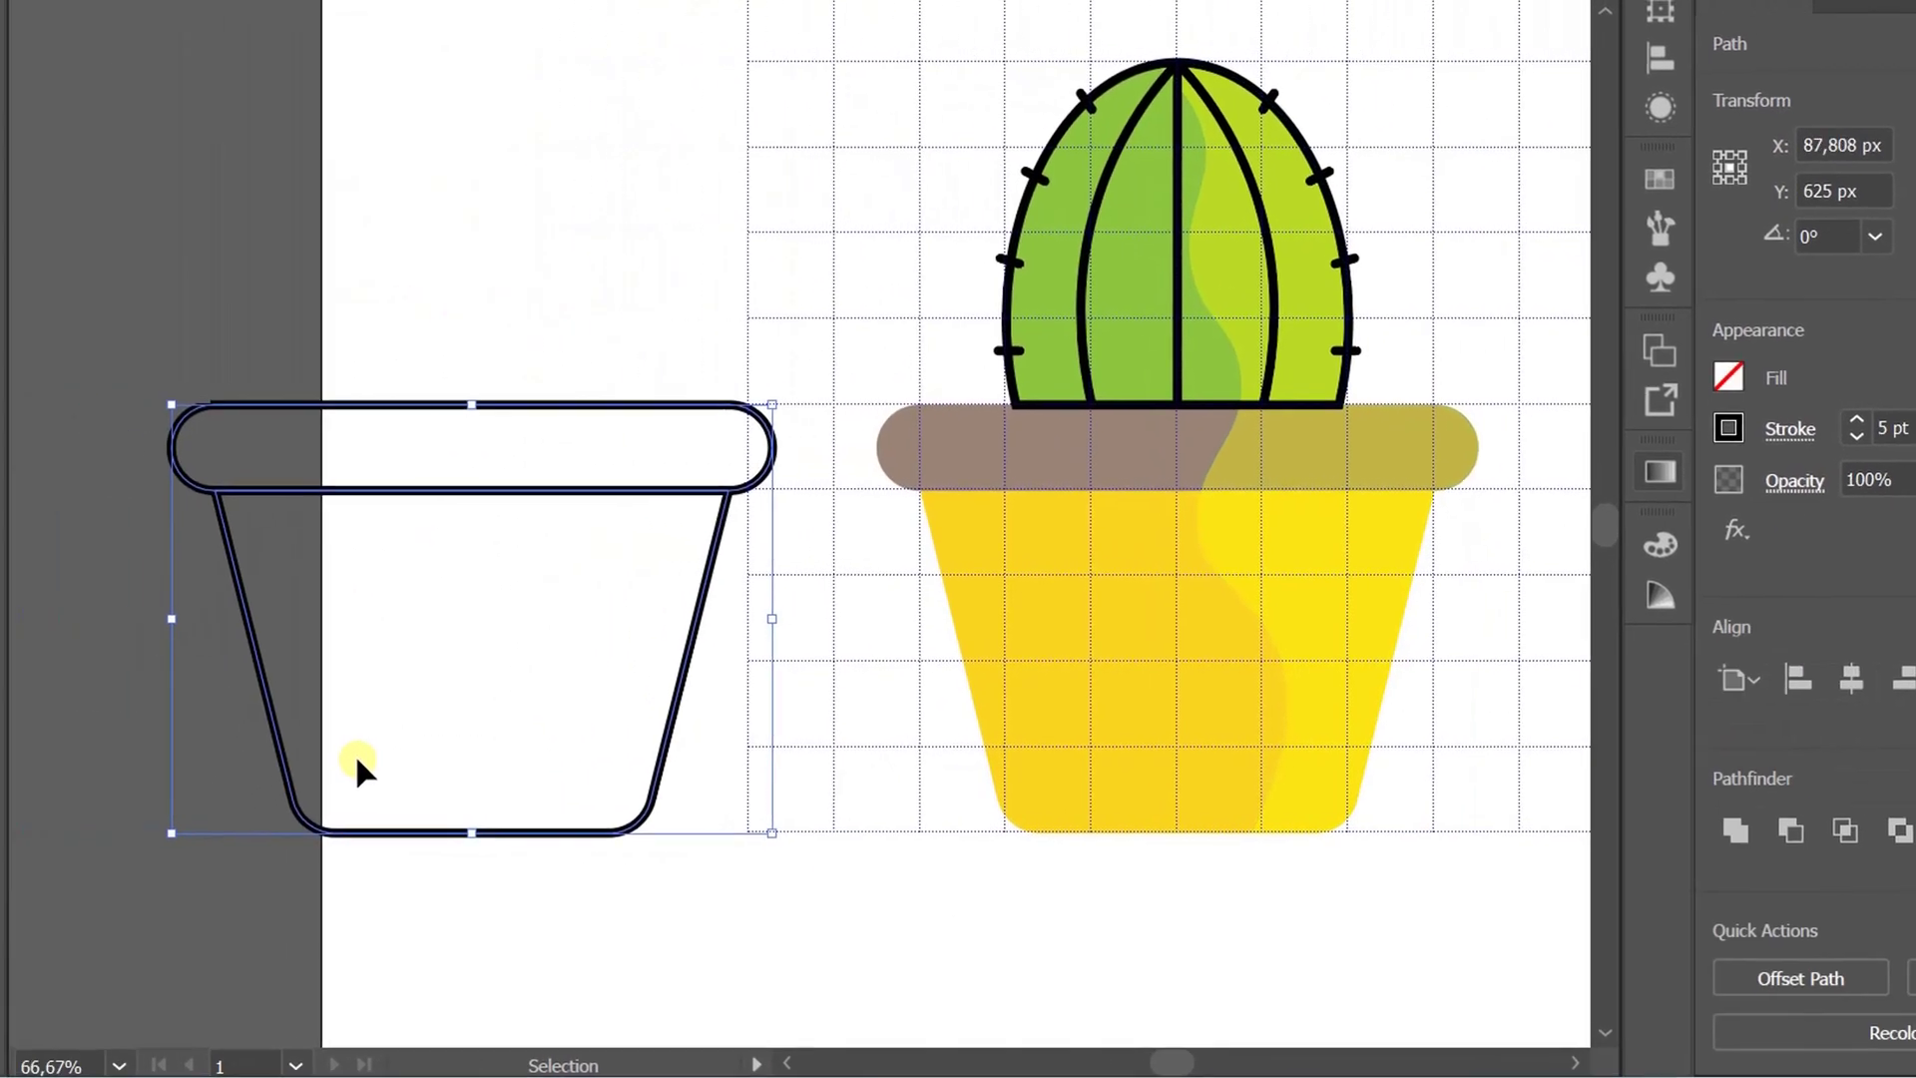
{"action": "left_click", "coordinate": [36, 363]}
{"action": "mouse_move", "coordinate": [446, 589]}
{"action": "left_mouse_down"}
{"action": "mouse_move", "coordinate": [500, 621]}
{"action": "mouse_move", "coordinate": [559, 479]}
{"action": "left_mouse_up"}
Move the merged pot outline onto the coloured pot.
{"action": "key", "text": "v"}
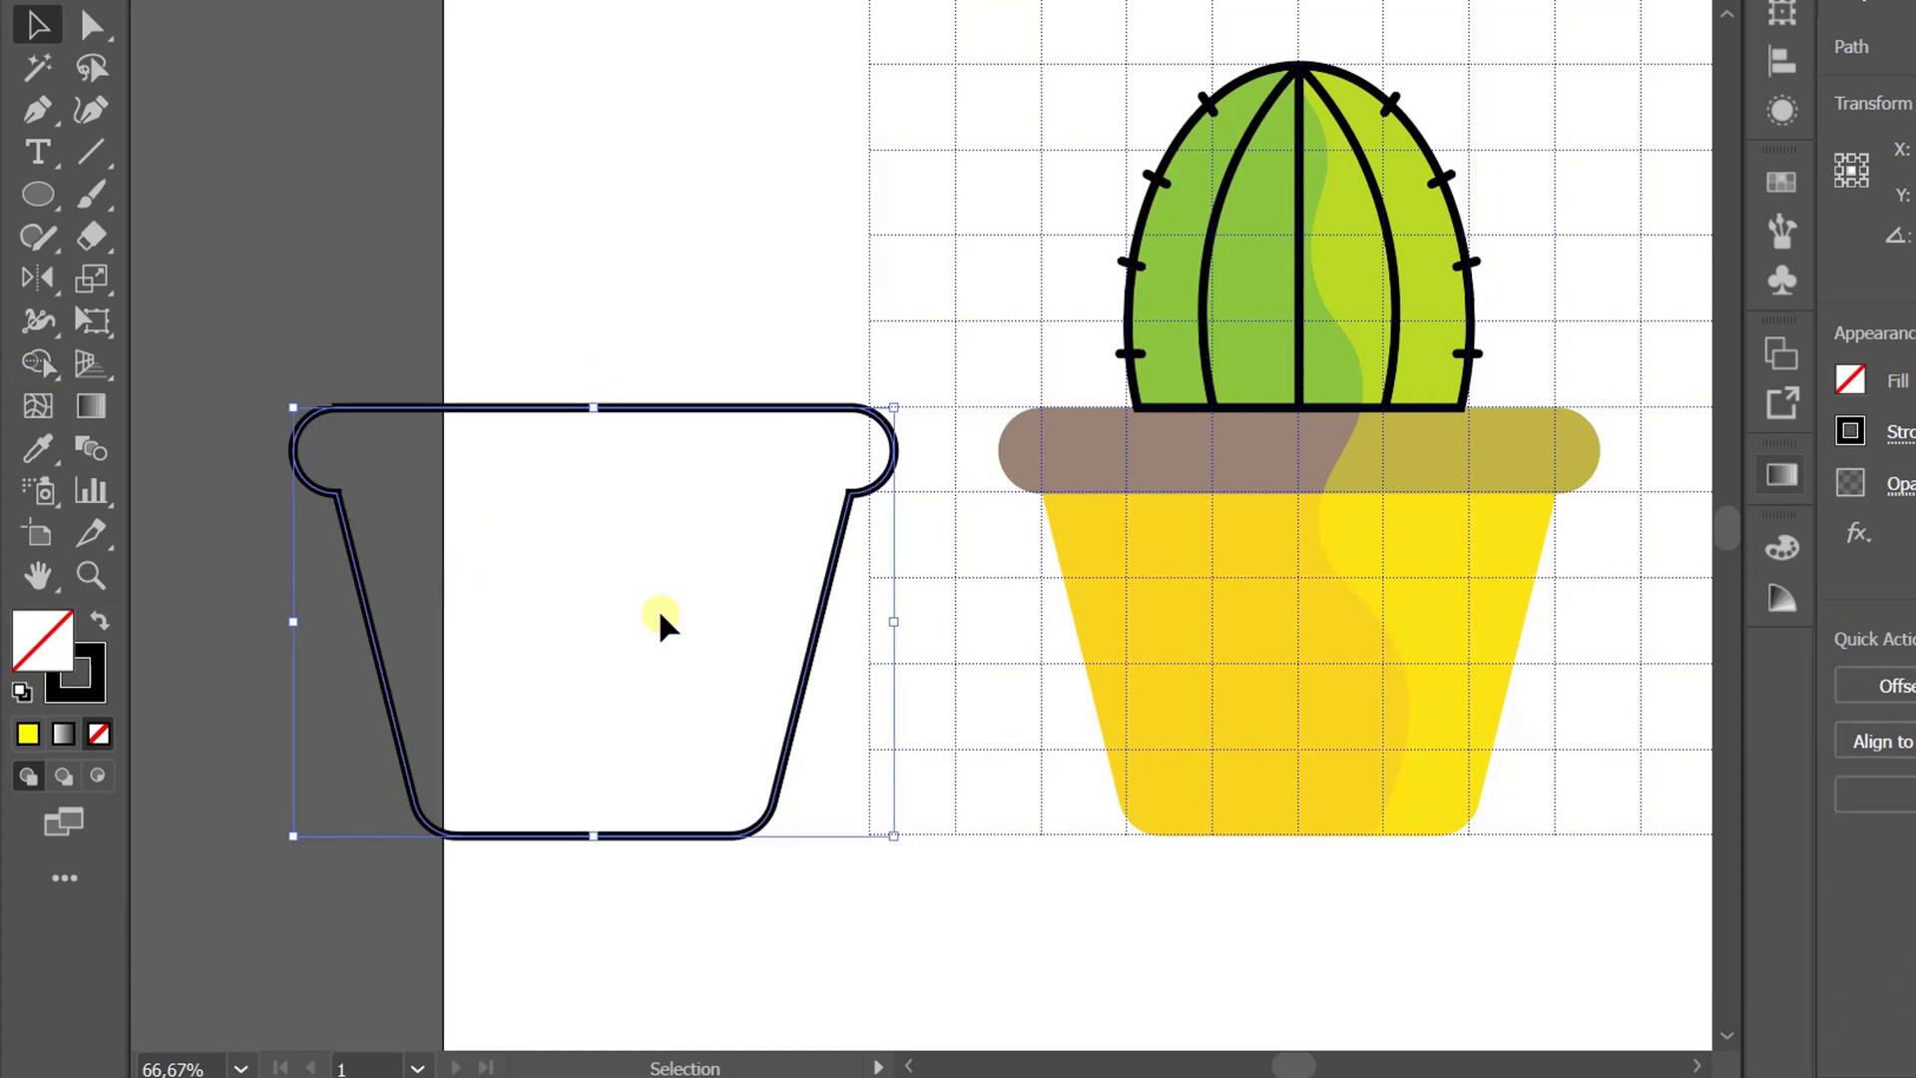
{"action": "left_click_drag", "start_coordinate": [504, 838], "coordinate": [1211, 844]}
{"action": "left_click", "coordinate": [1101, 928]}
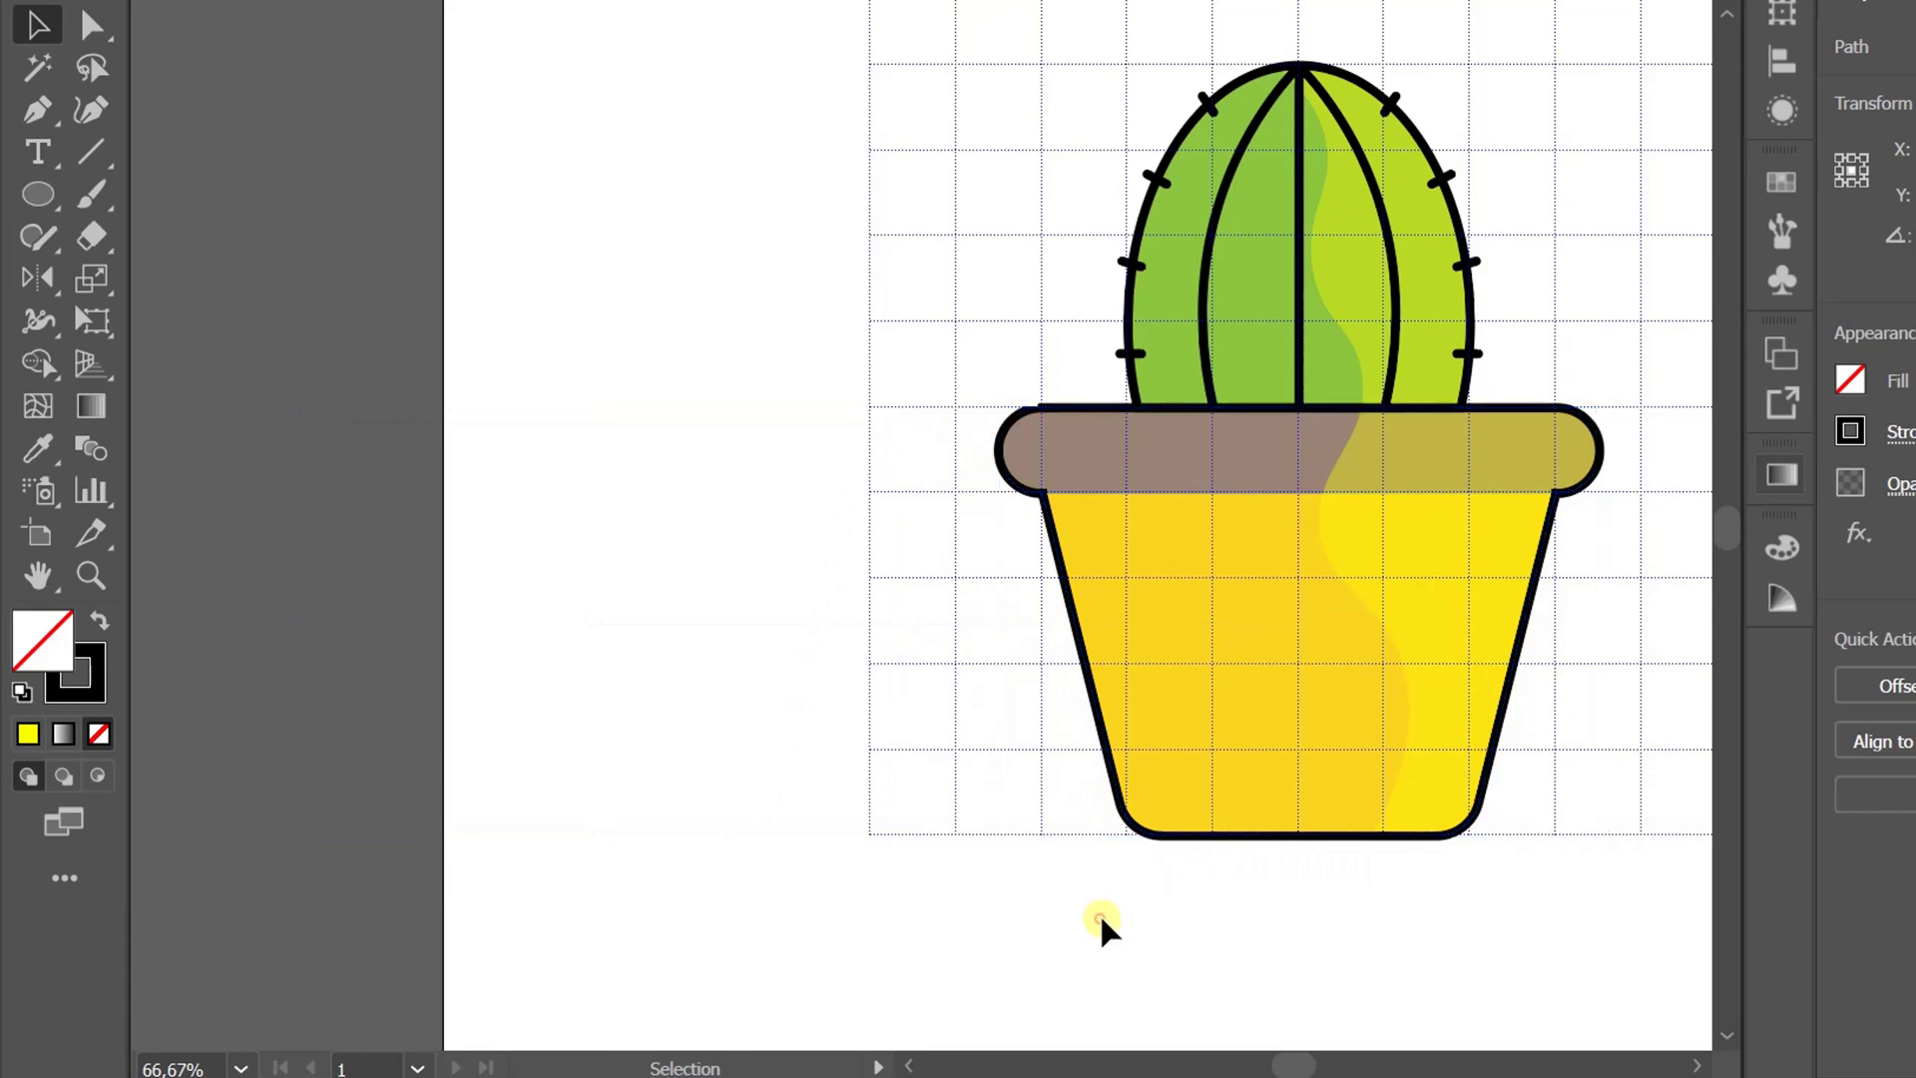
{"action": "left_click_drag", "start_coordinate": [1188, 928], "coordinate": [949, 937]}
Create a 500 × 500 px circle and send it backward behind the pot.
{"action": "scroll", "coordinate": [903, 813], "scroll_direction": "up", "scroll_amount": 3}
{"action": "scroll", "coordinate": [903, 814], "scroll_direction": "down", "scroll_amount": 2}
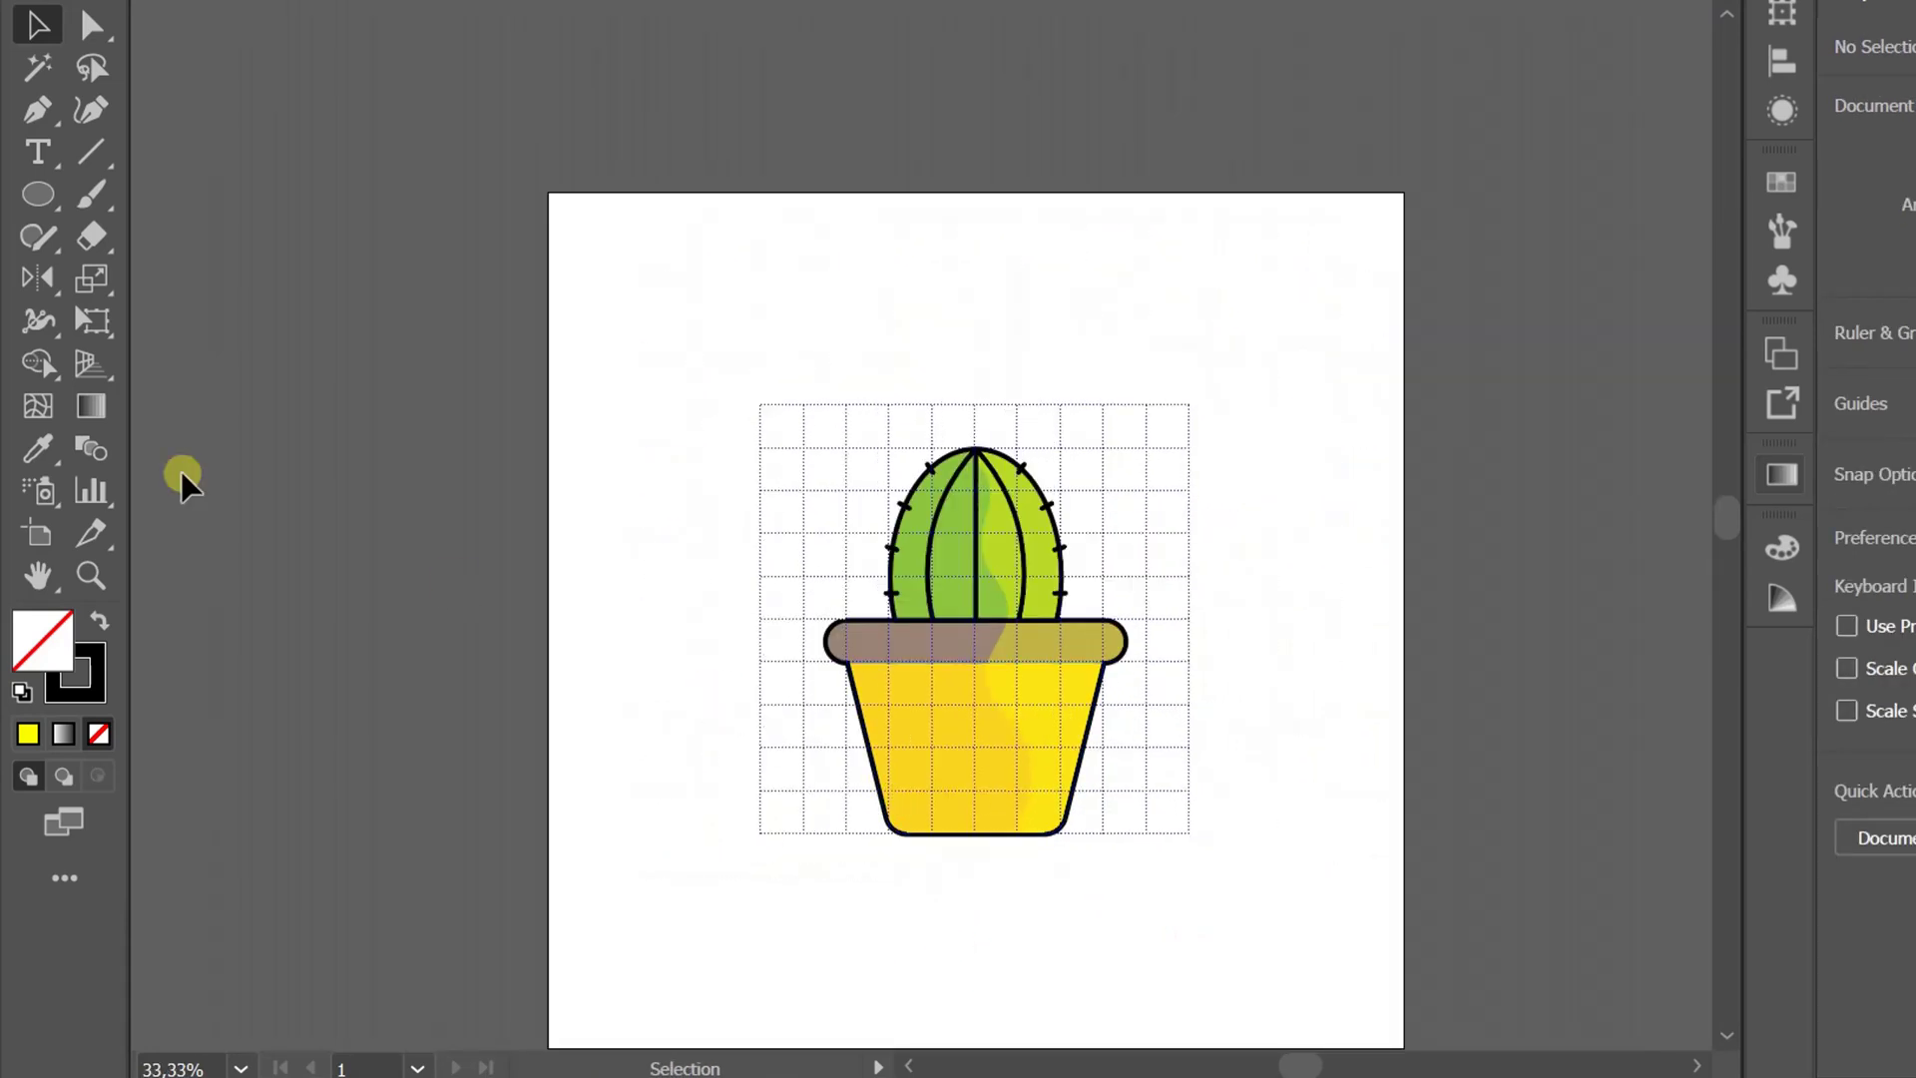
{"action": "left_click", "coordinate": [36, 196]}
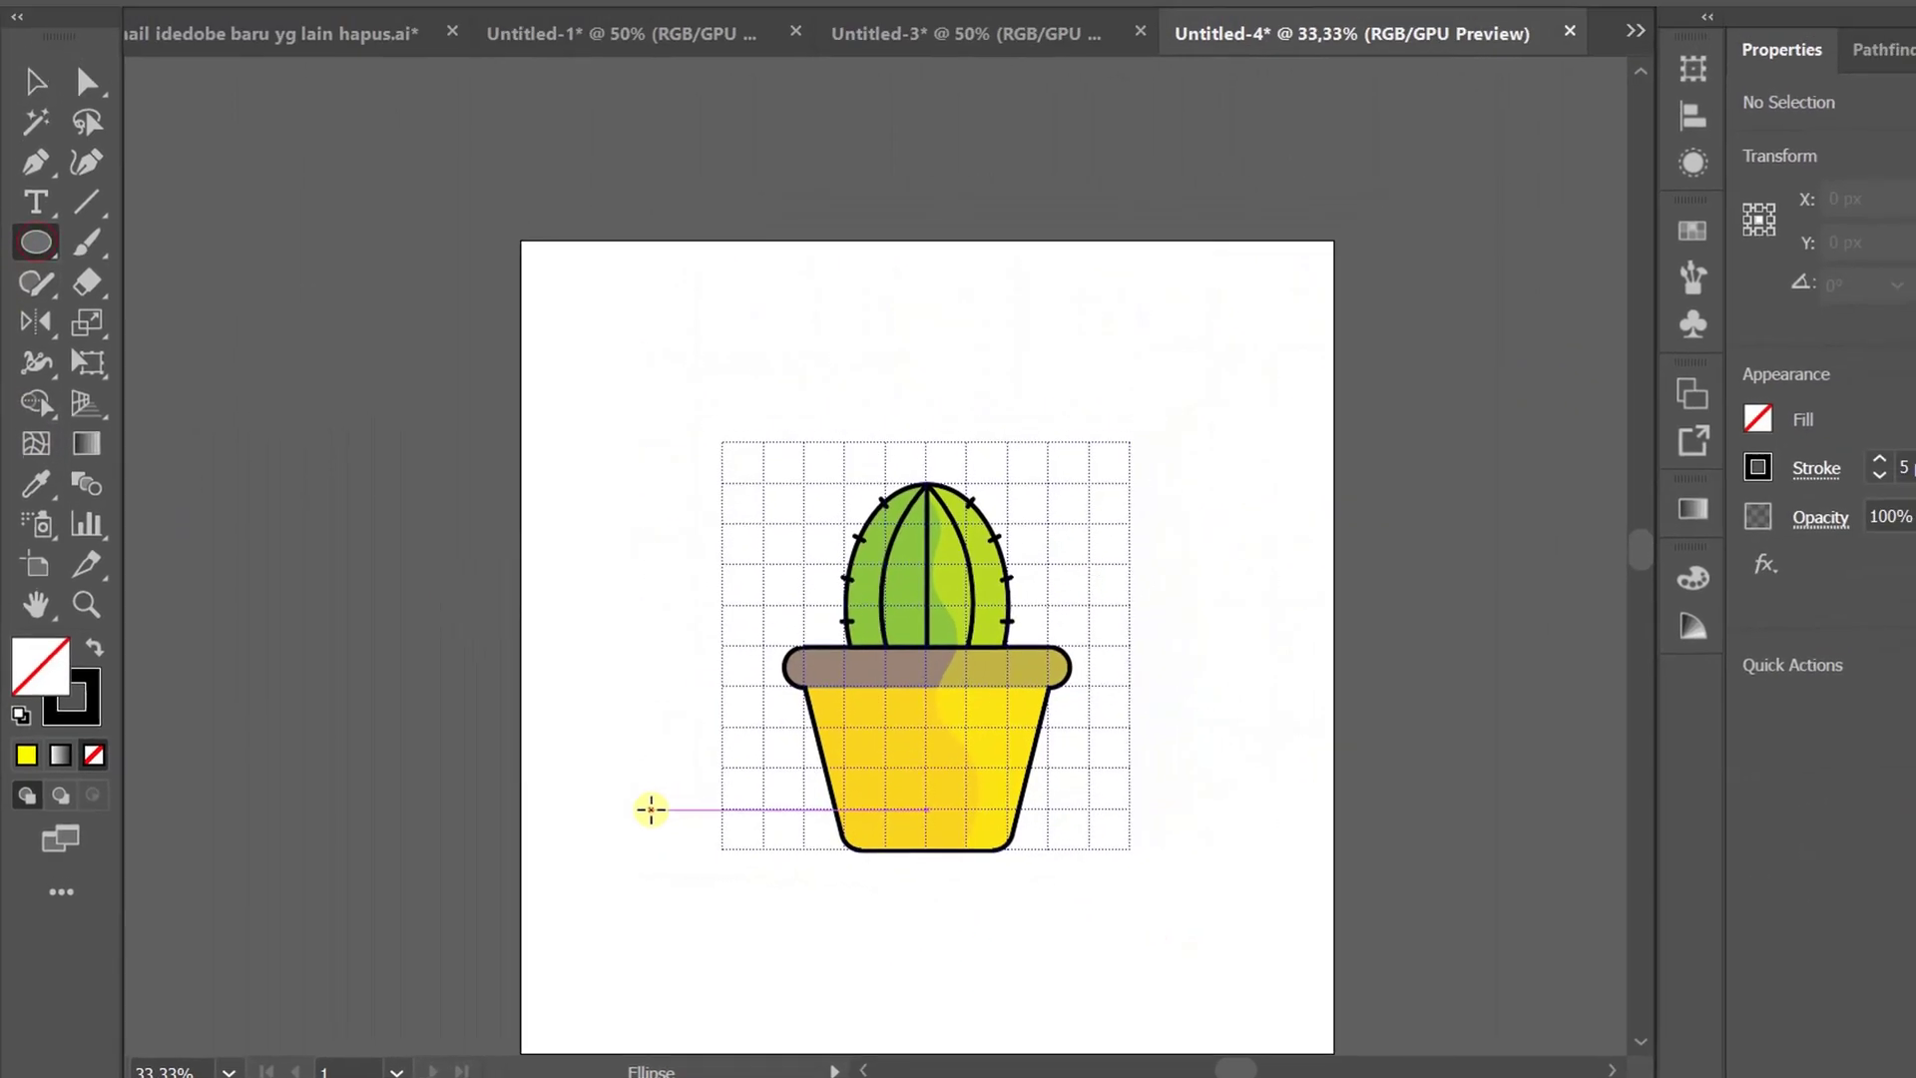
{"action": "left_click", "coordinate": [650, 809]}
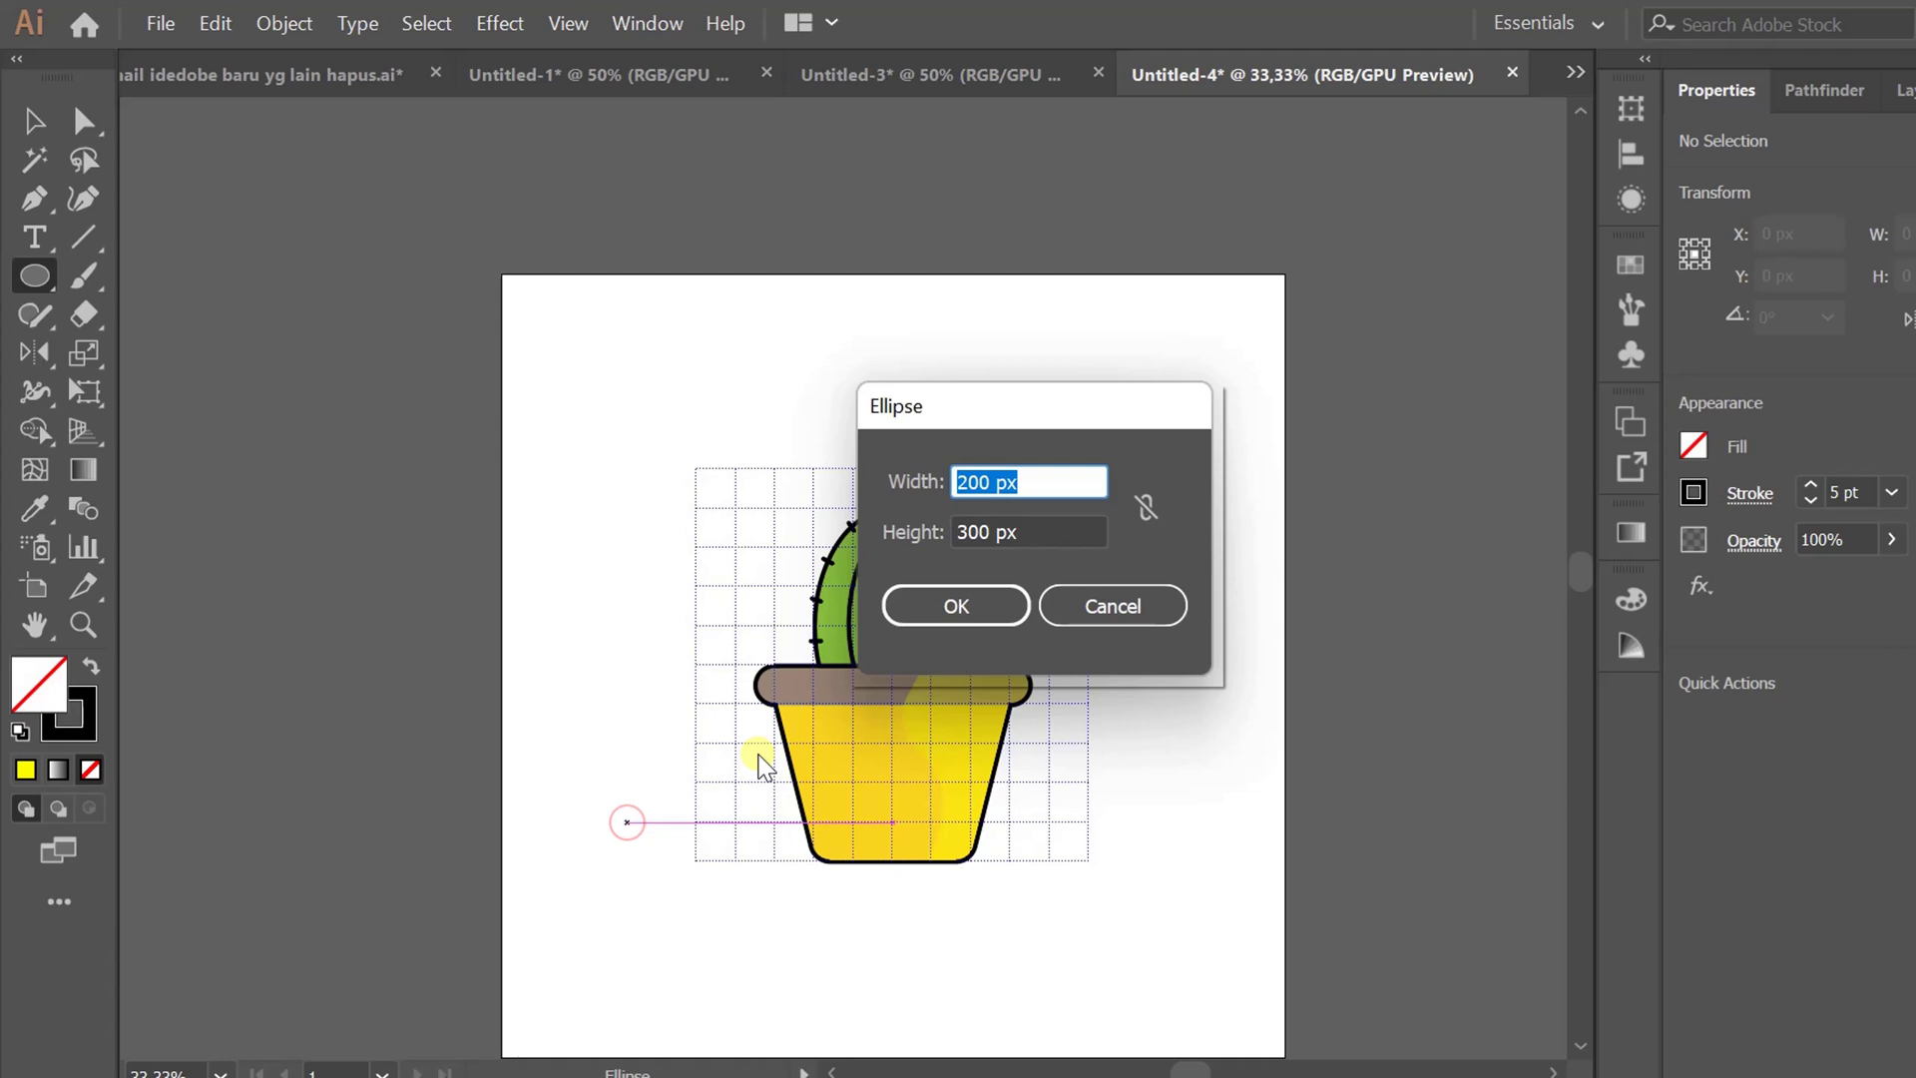
{"action": "key", "text": "Tab"}
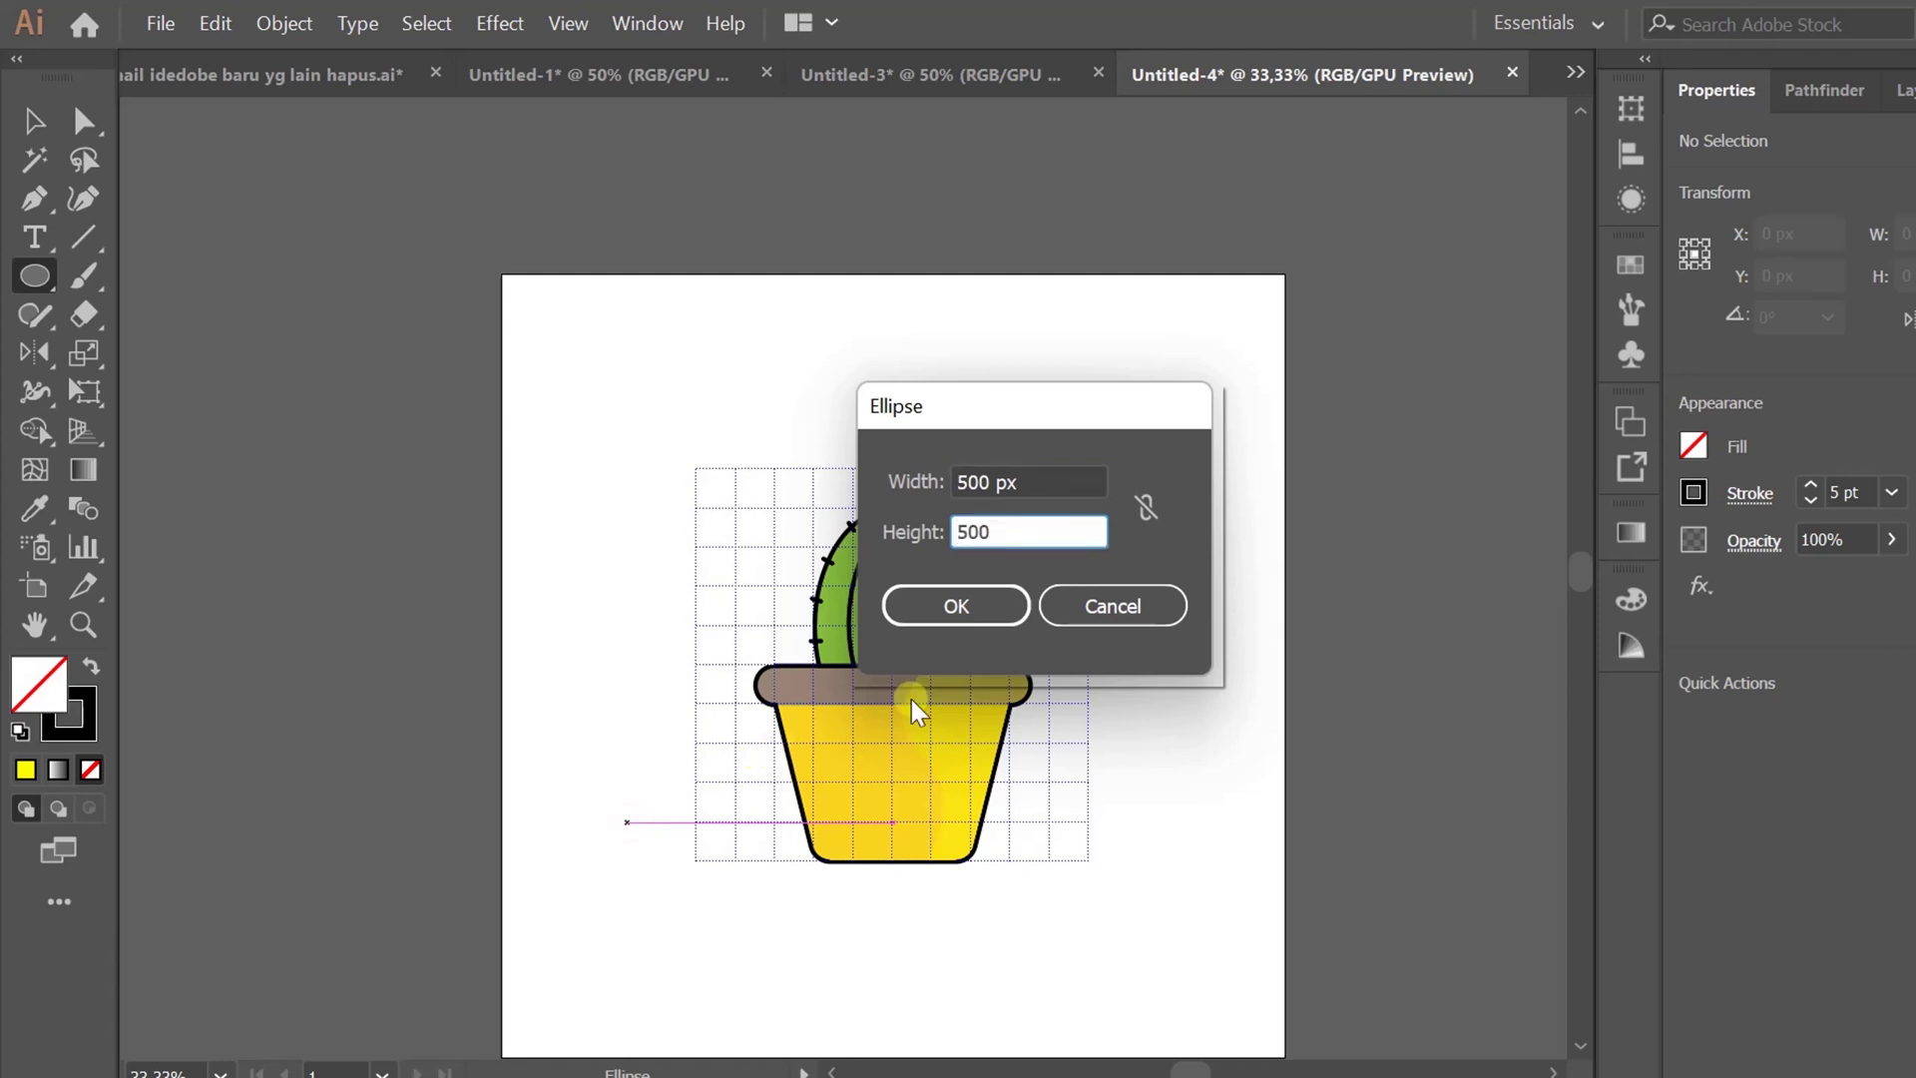
{"action": "left_click", "coordinate": [949, 603]}
{"action": "right_click", "coordinate": [903, 948]}
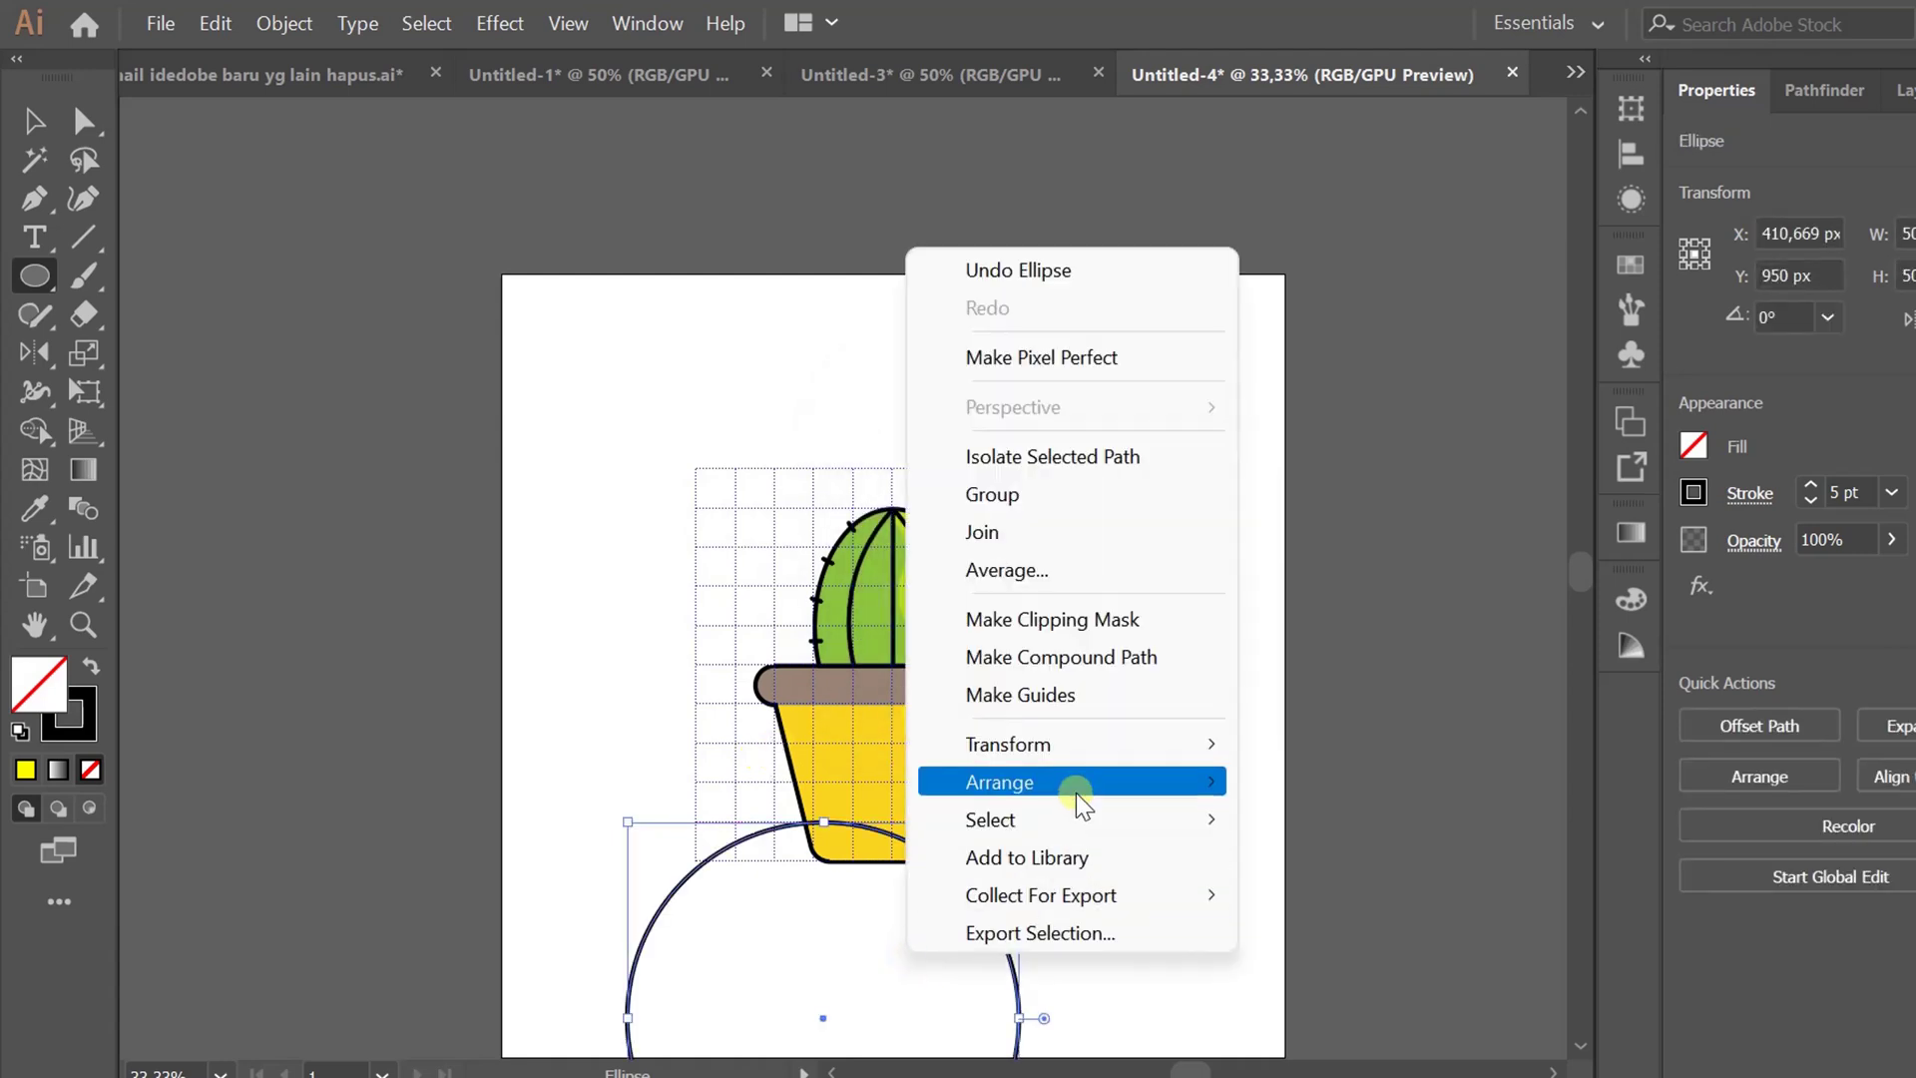
{"action": "mouse_move", "coordinate": [1078, 798]}
{"action": "left_click", "coordinate": [1359, 856]}
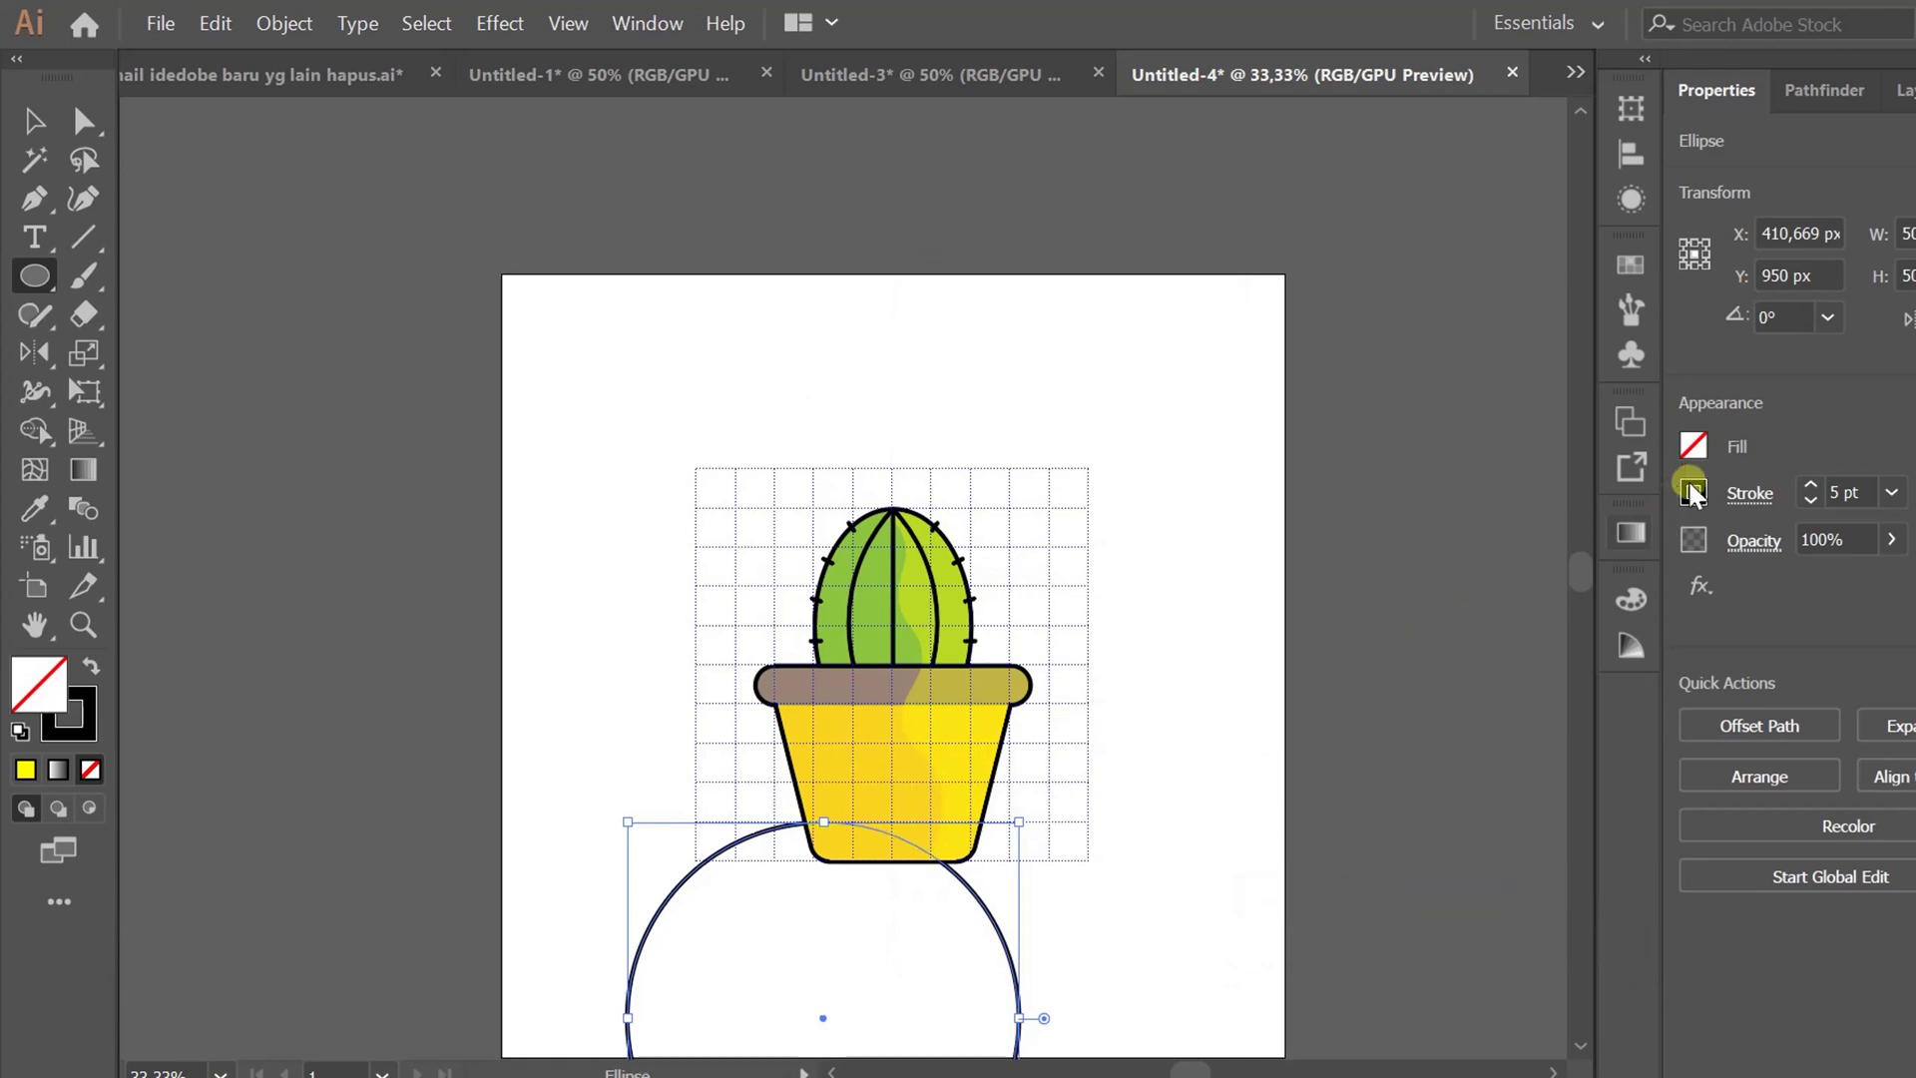
Give the circle a light pink fill and no stroke.
{"action": "left_click", "coordinate": [1694, 445]}
{"action": "left_click", "coordinate": [1347, 608]}
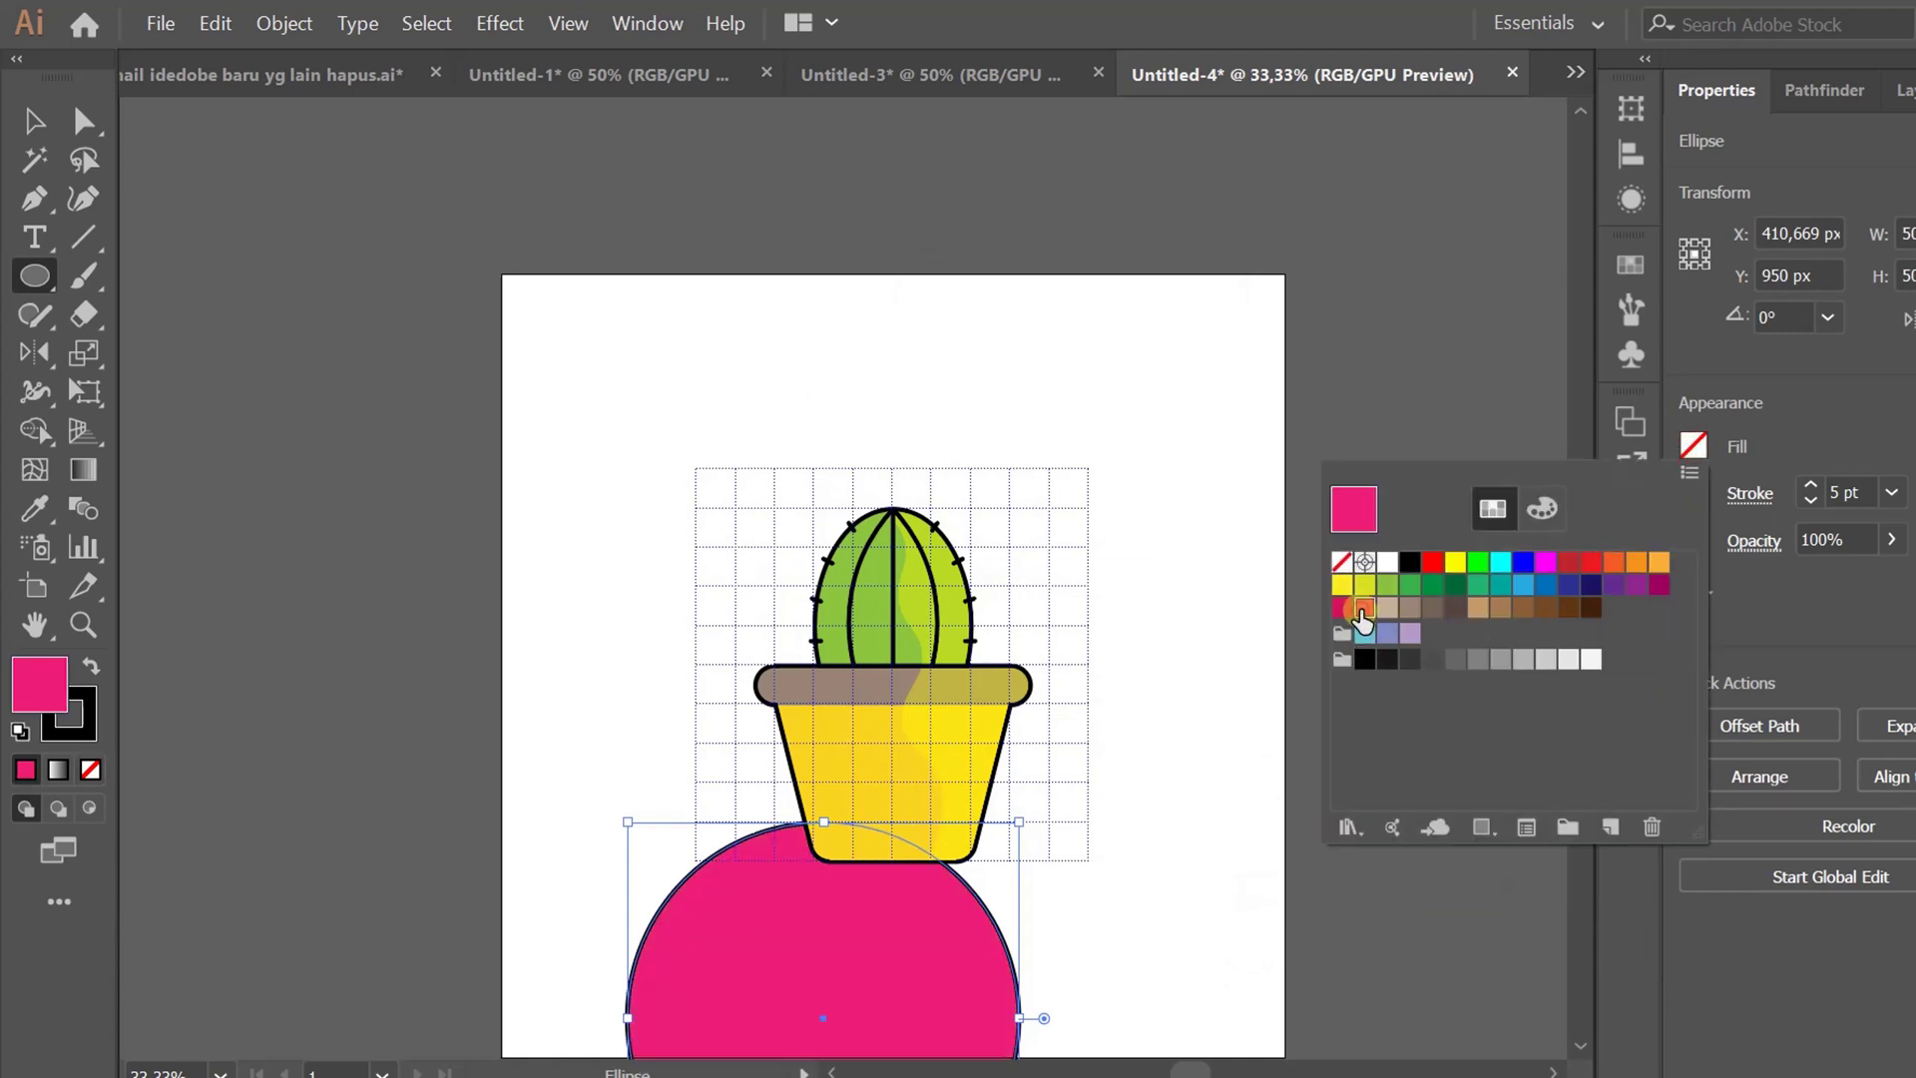
{"action": "left_click", "coordinate": [1789, 629]}
{"action": "left_click", "coordinate": [1694, 492]}
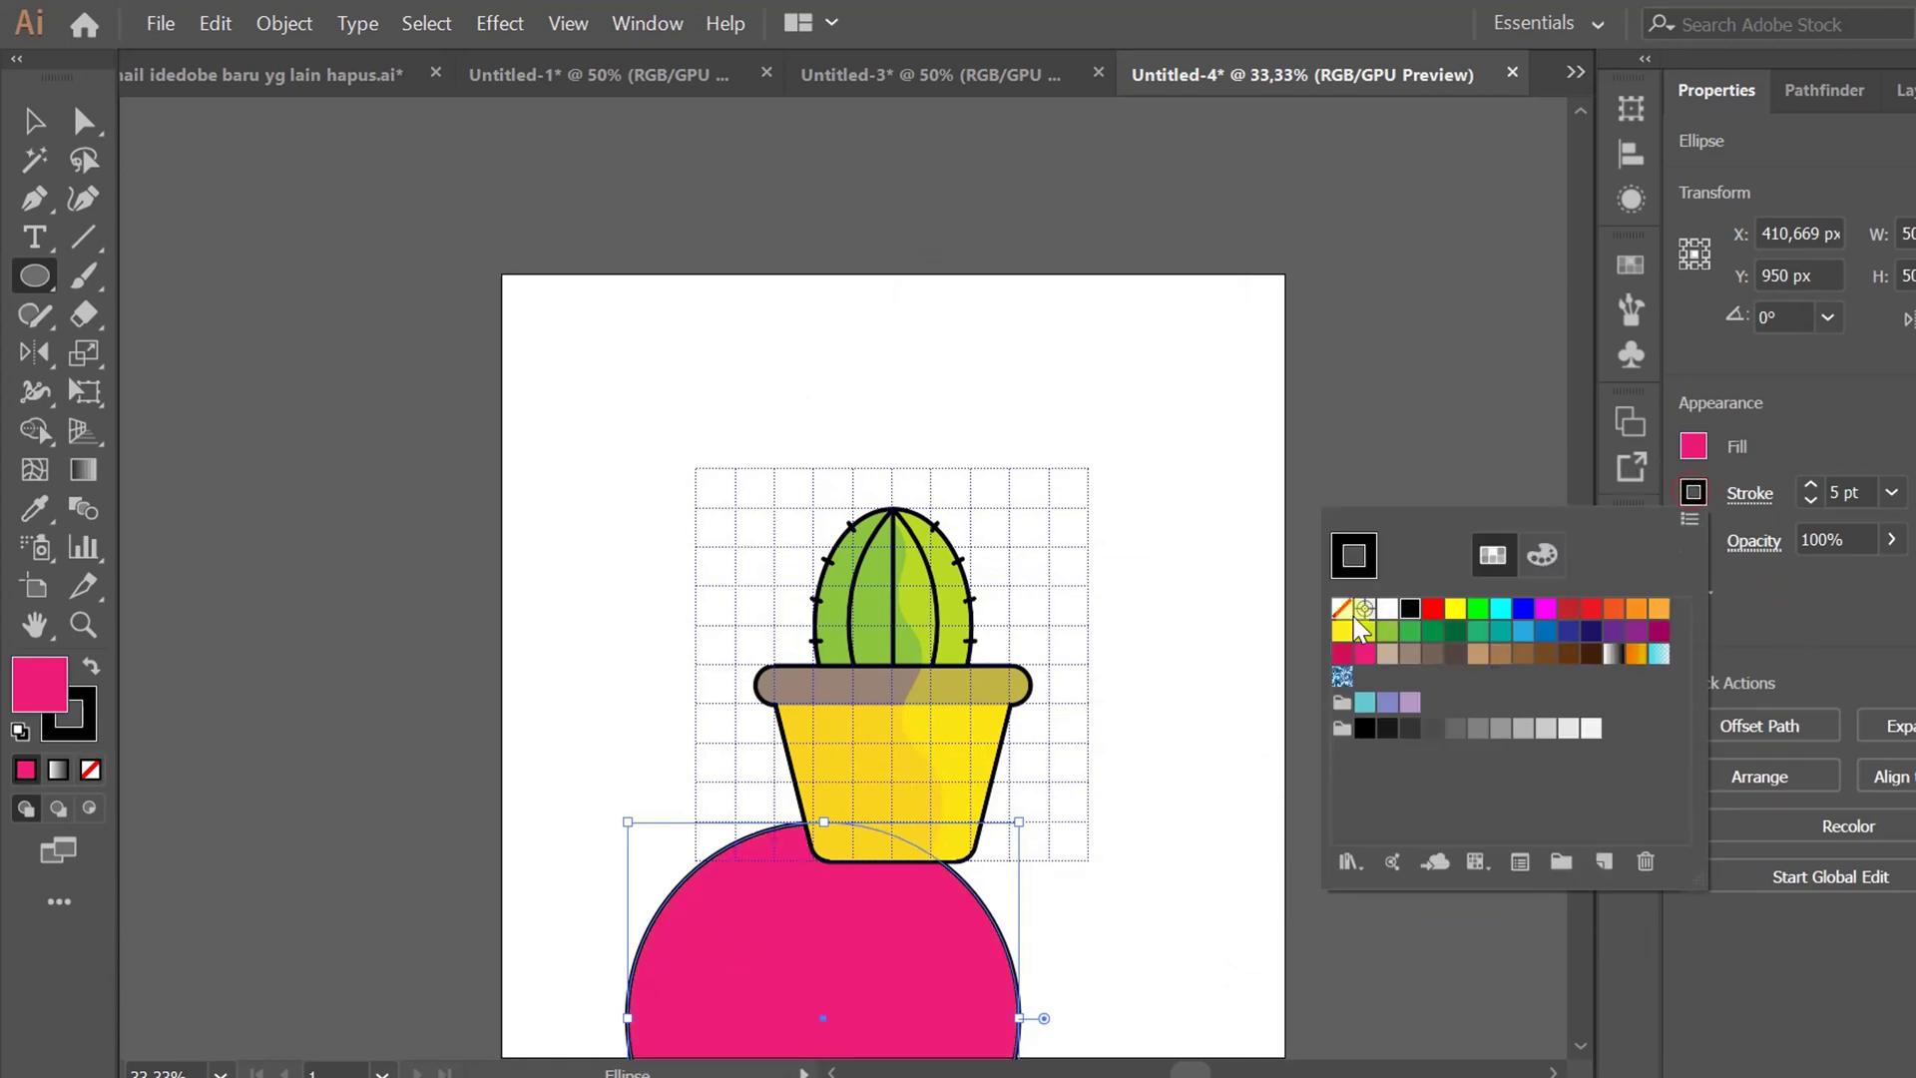
{"action": "left_click", "coordinate": [1351, 615]}
{"action": "left_click", "coordinate": [1632, 643]}
{"action": "left_click", "coordinate": [1565, 713]}
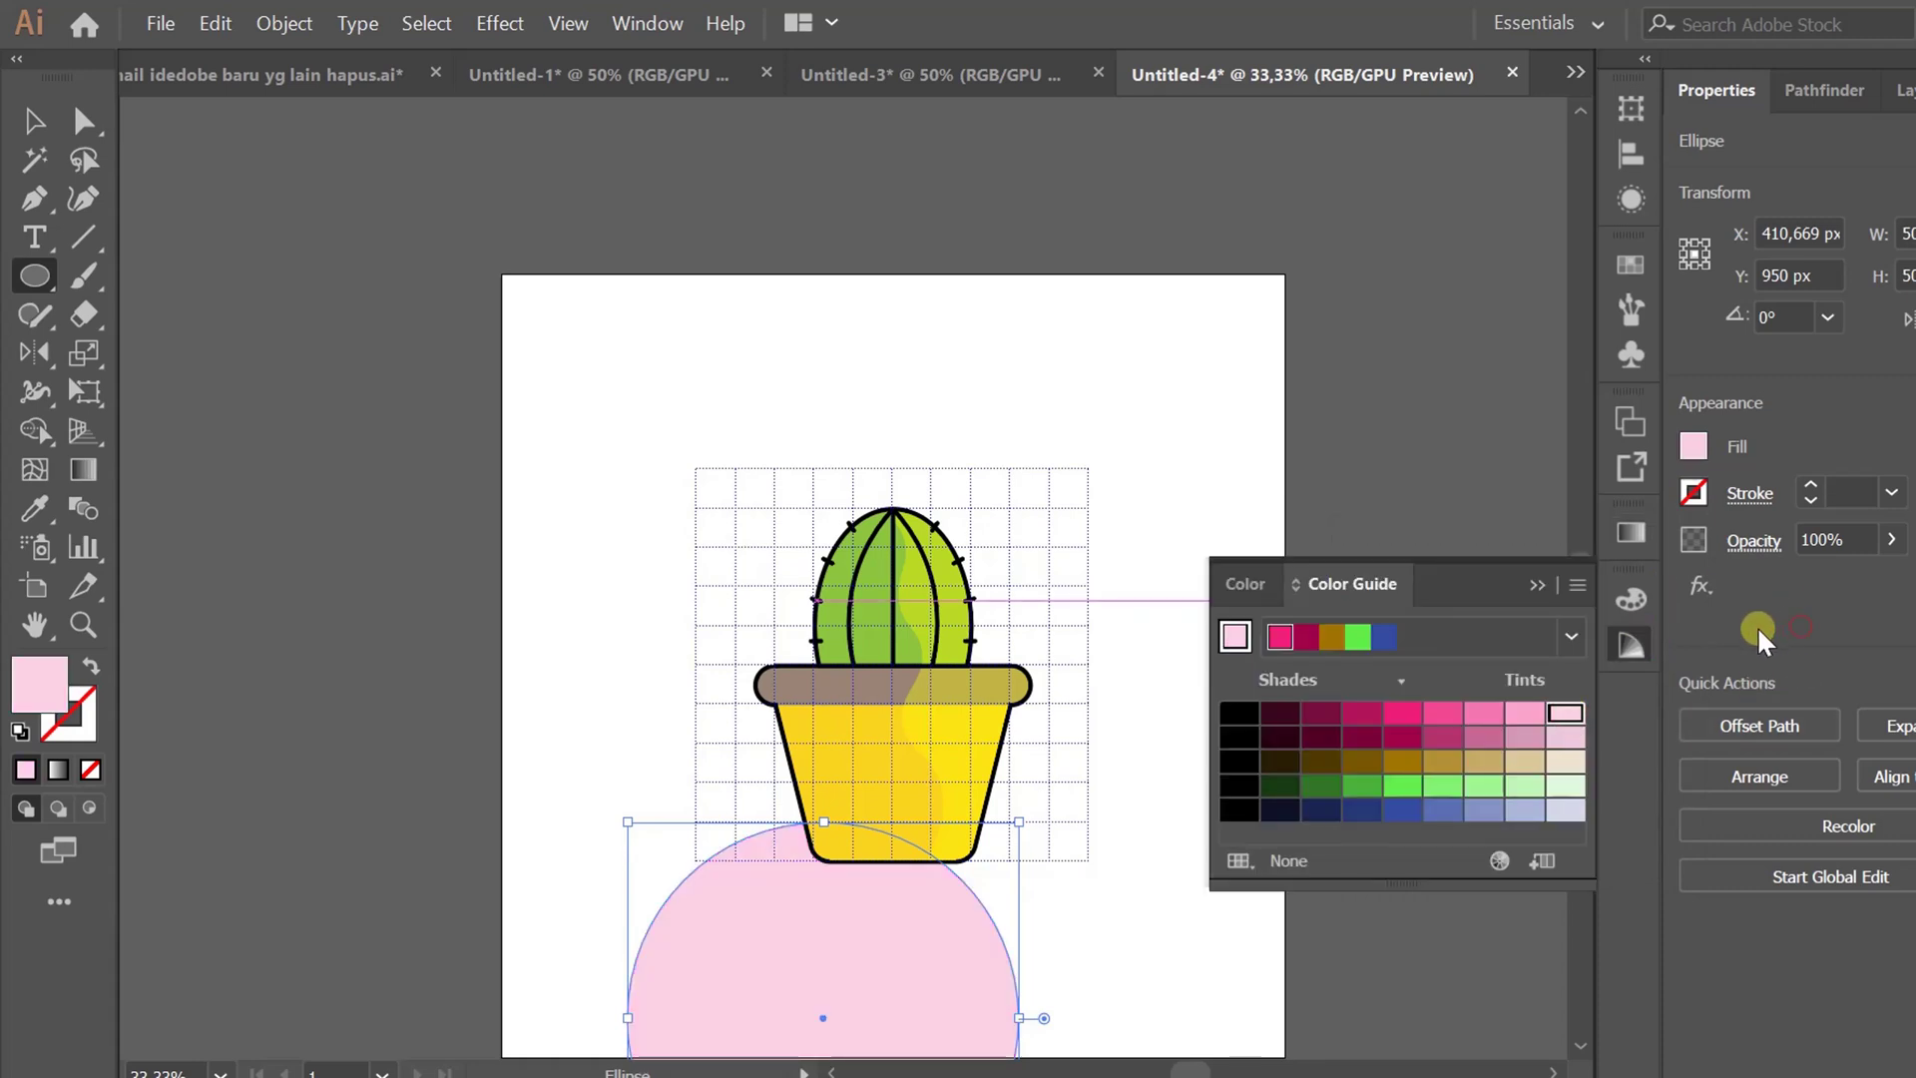
{"action": "left_click", "coordinate": [1537, 584]}
Align the circle's horizontal and vertical centres behind the cactus.
{"action": "left_click", "coordinate": [1630, 153]}
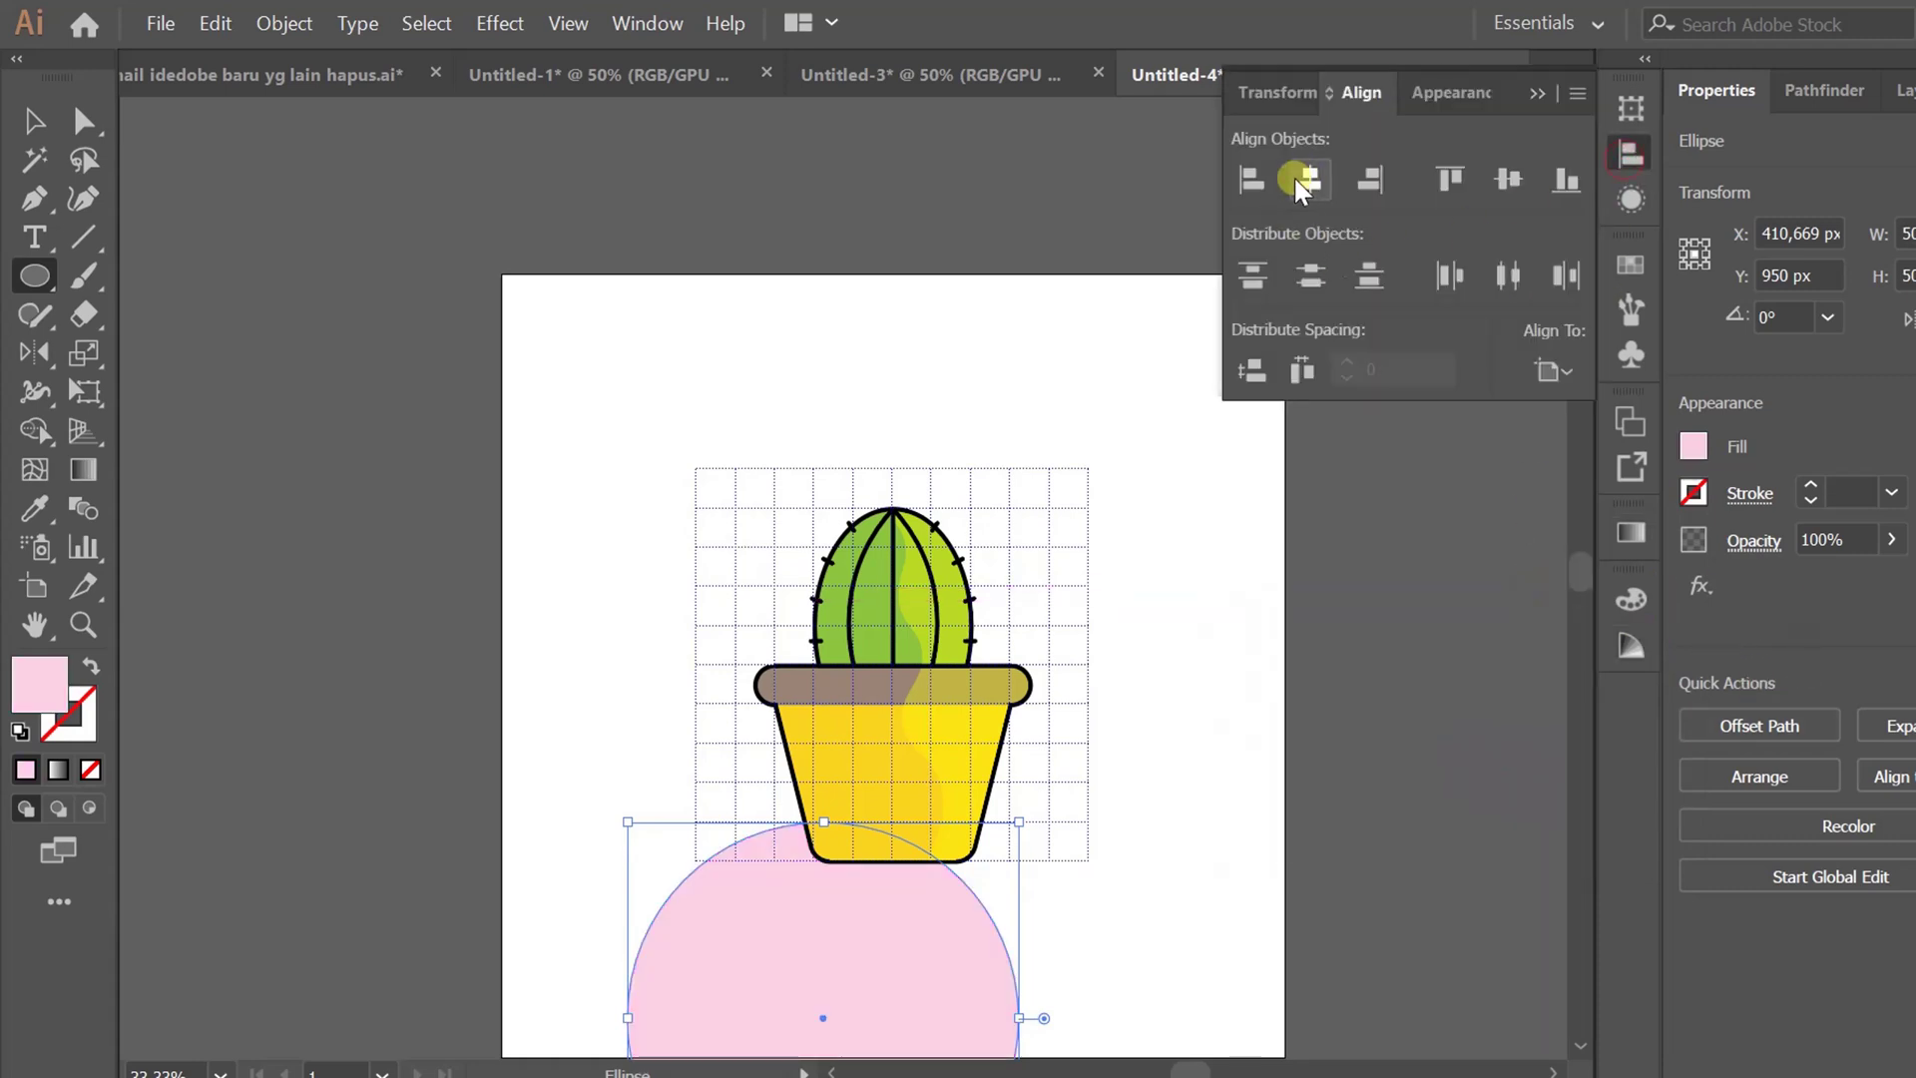
{"action": "left_click", "coordinate": [1300, 179]}
{"action": "left_click", "coordinate": [1507, 177]}
{"action": "left_click", "coordinate": [1534, 95]}
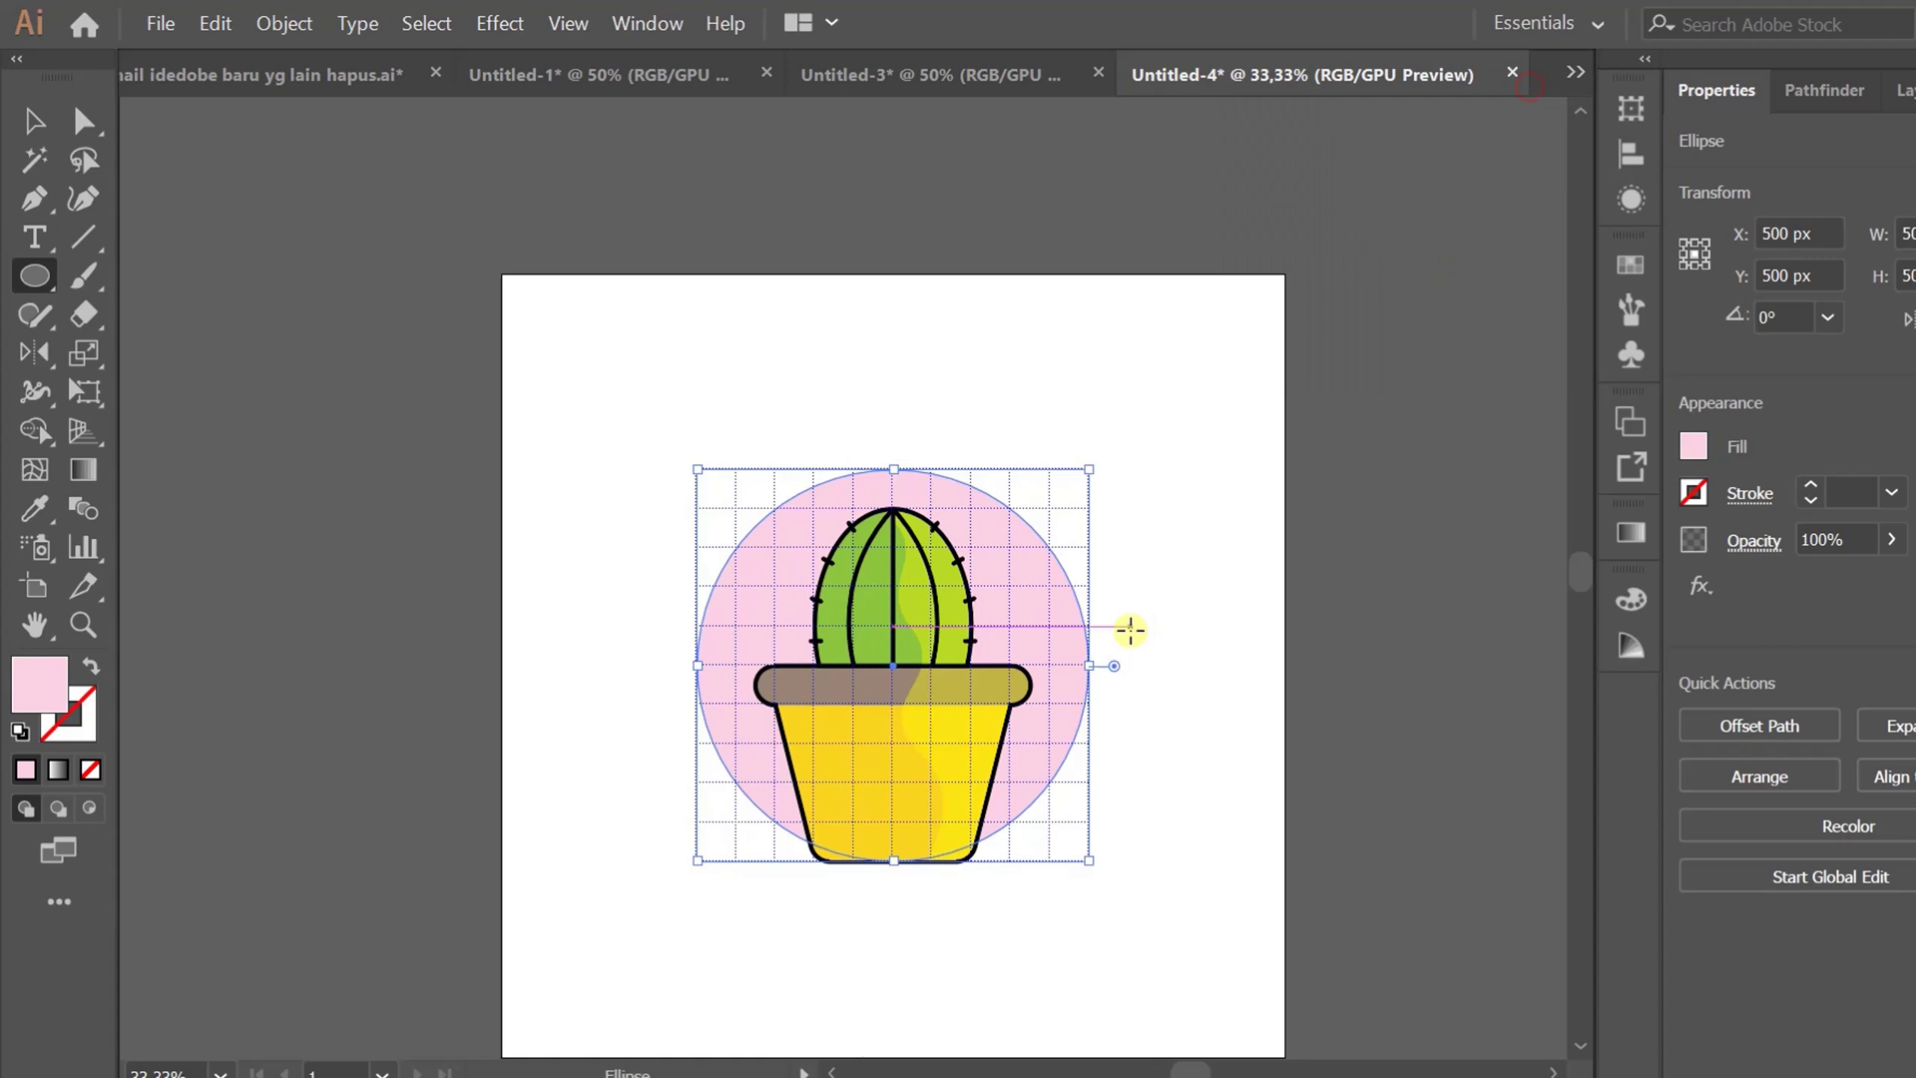
{"action": "key", "text": "v"}
{"action": "left_click", "coordinate": [1179, 663]}
Draw a small circle and apply Pucker & Bloat at -80% to make a four-pointed star.
{"action": "scroll", "coordinate": [848, 704], "scroll_direction": "up", "scroll_amount": 3}
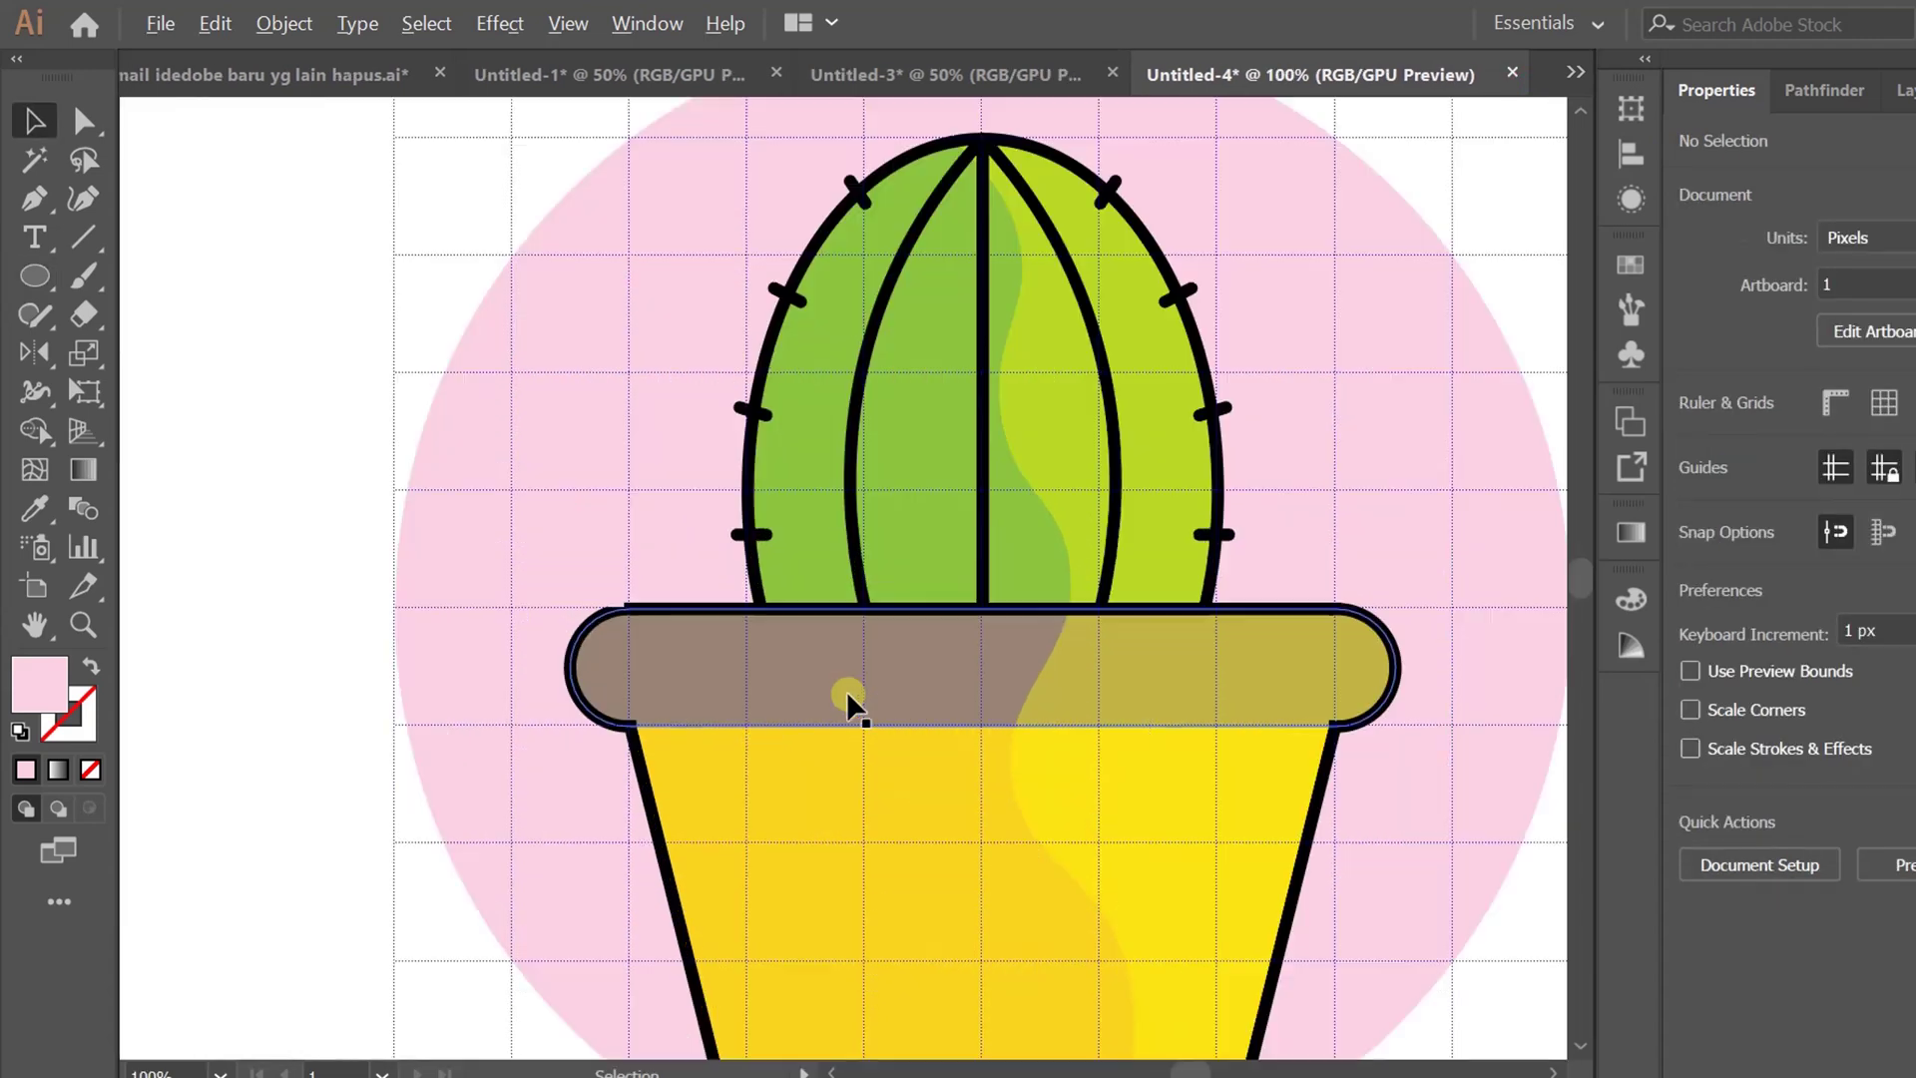
{"action": "left_click", "coordinate": [35, 276]}
{"action": "scroll", "coordinate": [638, 536], "scroll_direction": "down", "scroll_amount": 1}
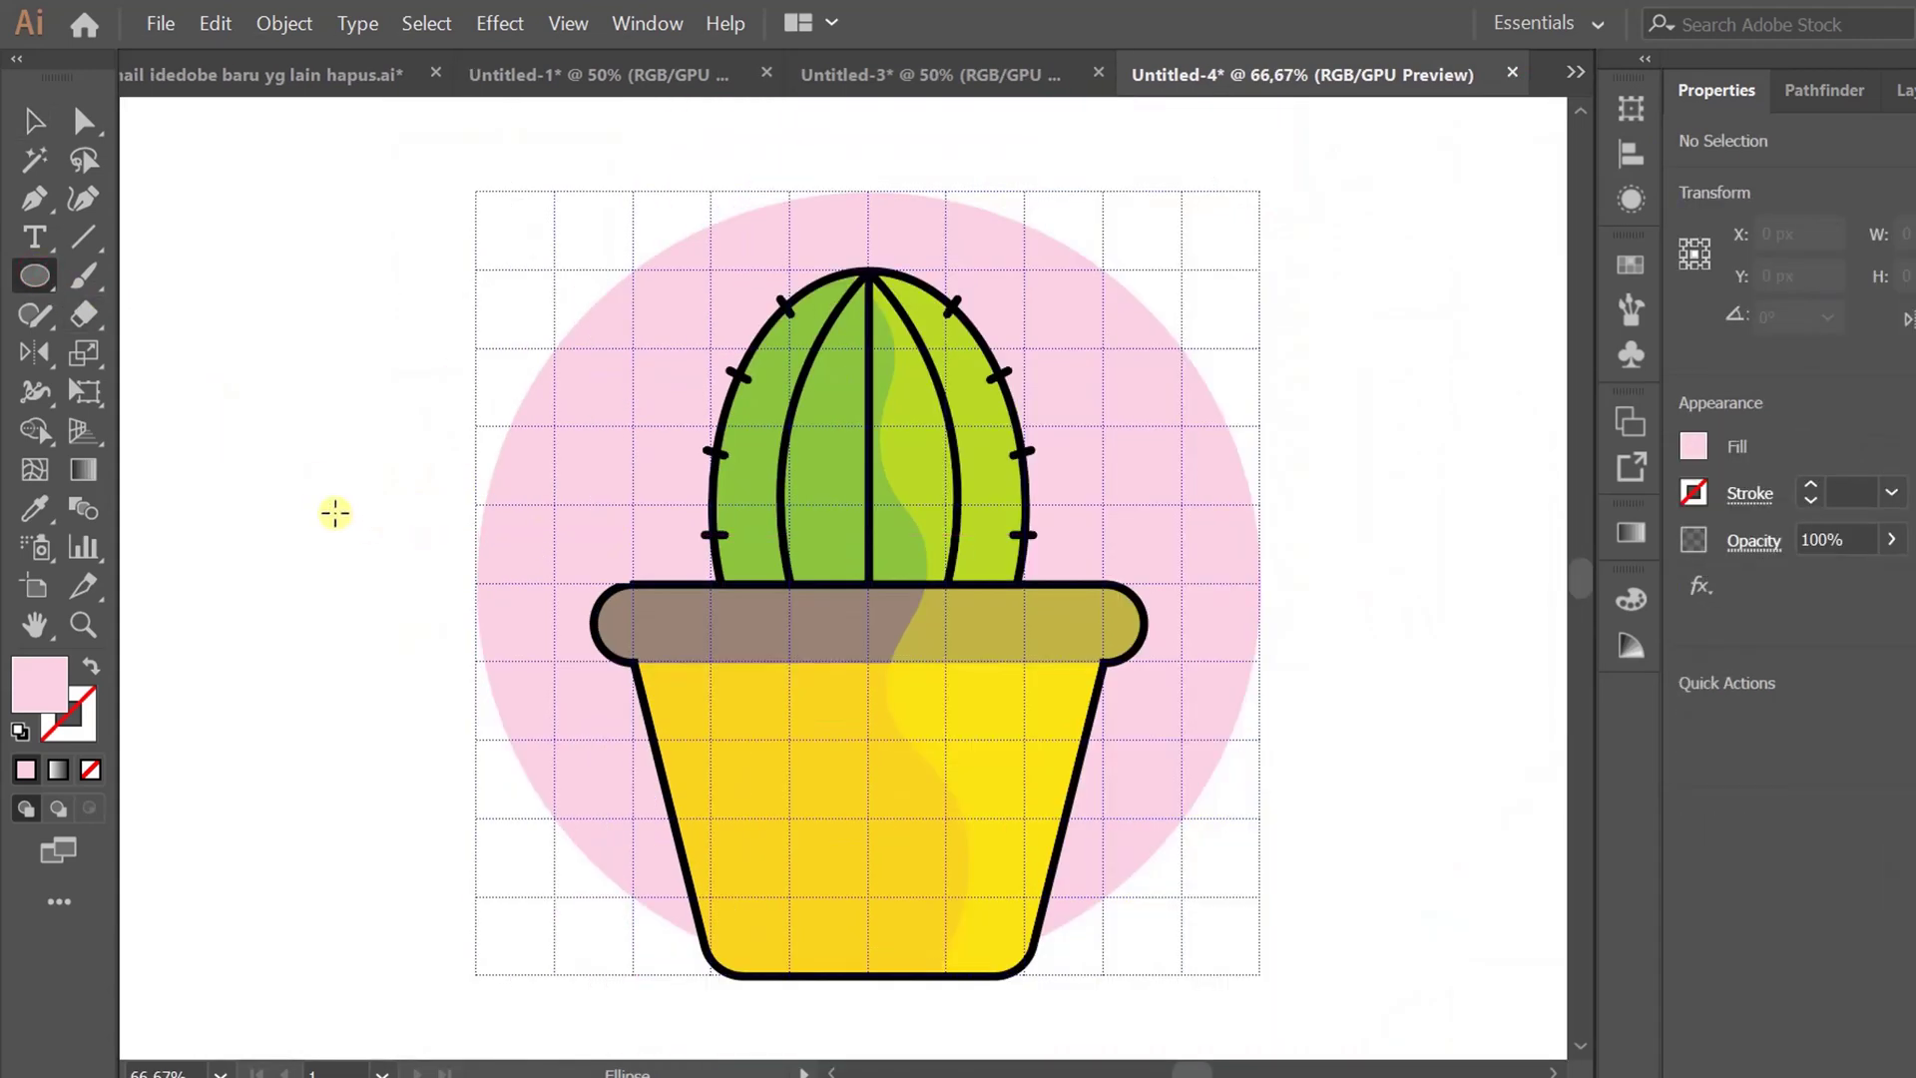
{"action": "left_click_drag", "start_coordinate": [347, 495], "coordinate": [413, 577]}
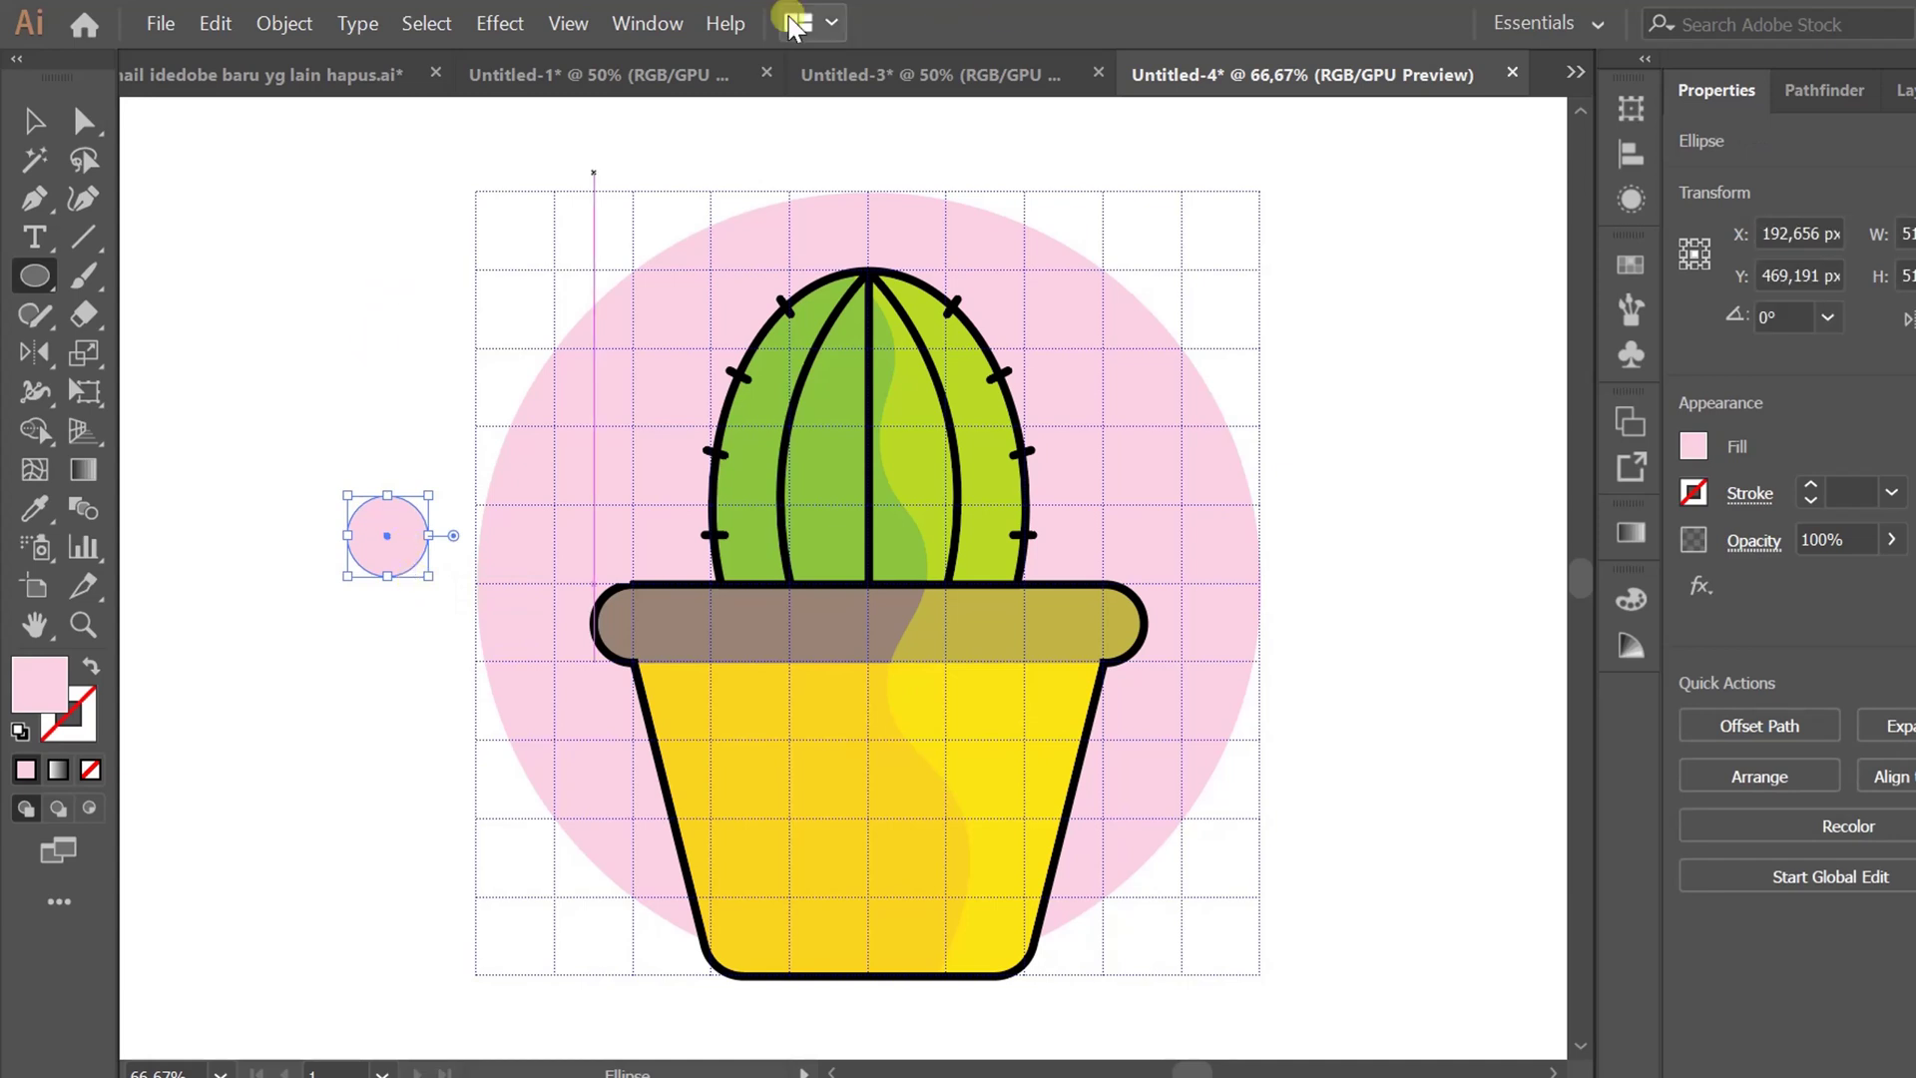
{"action": "left_click", "coordinate": [499, 23]}
{"action": "mouse_move", "coordinate": [782, 309]}
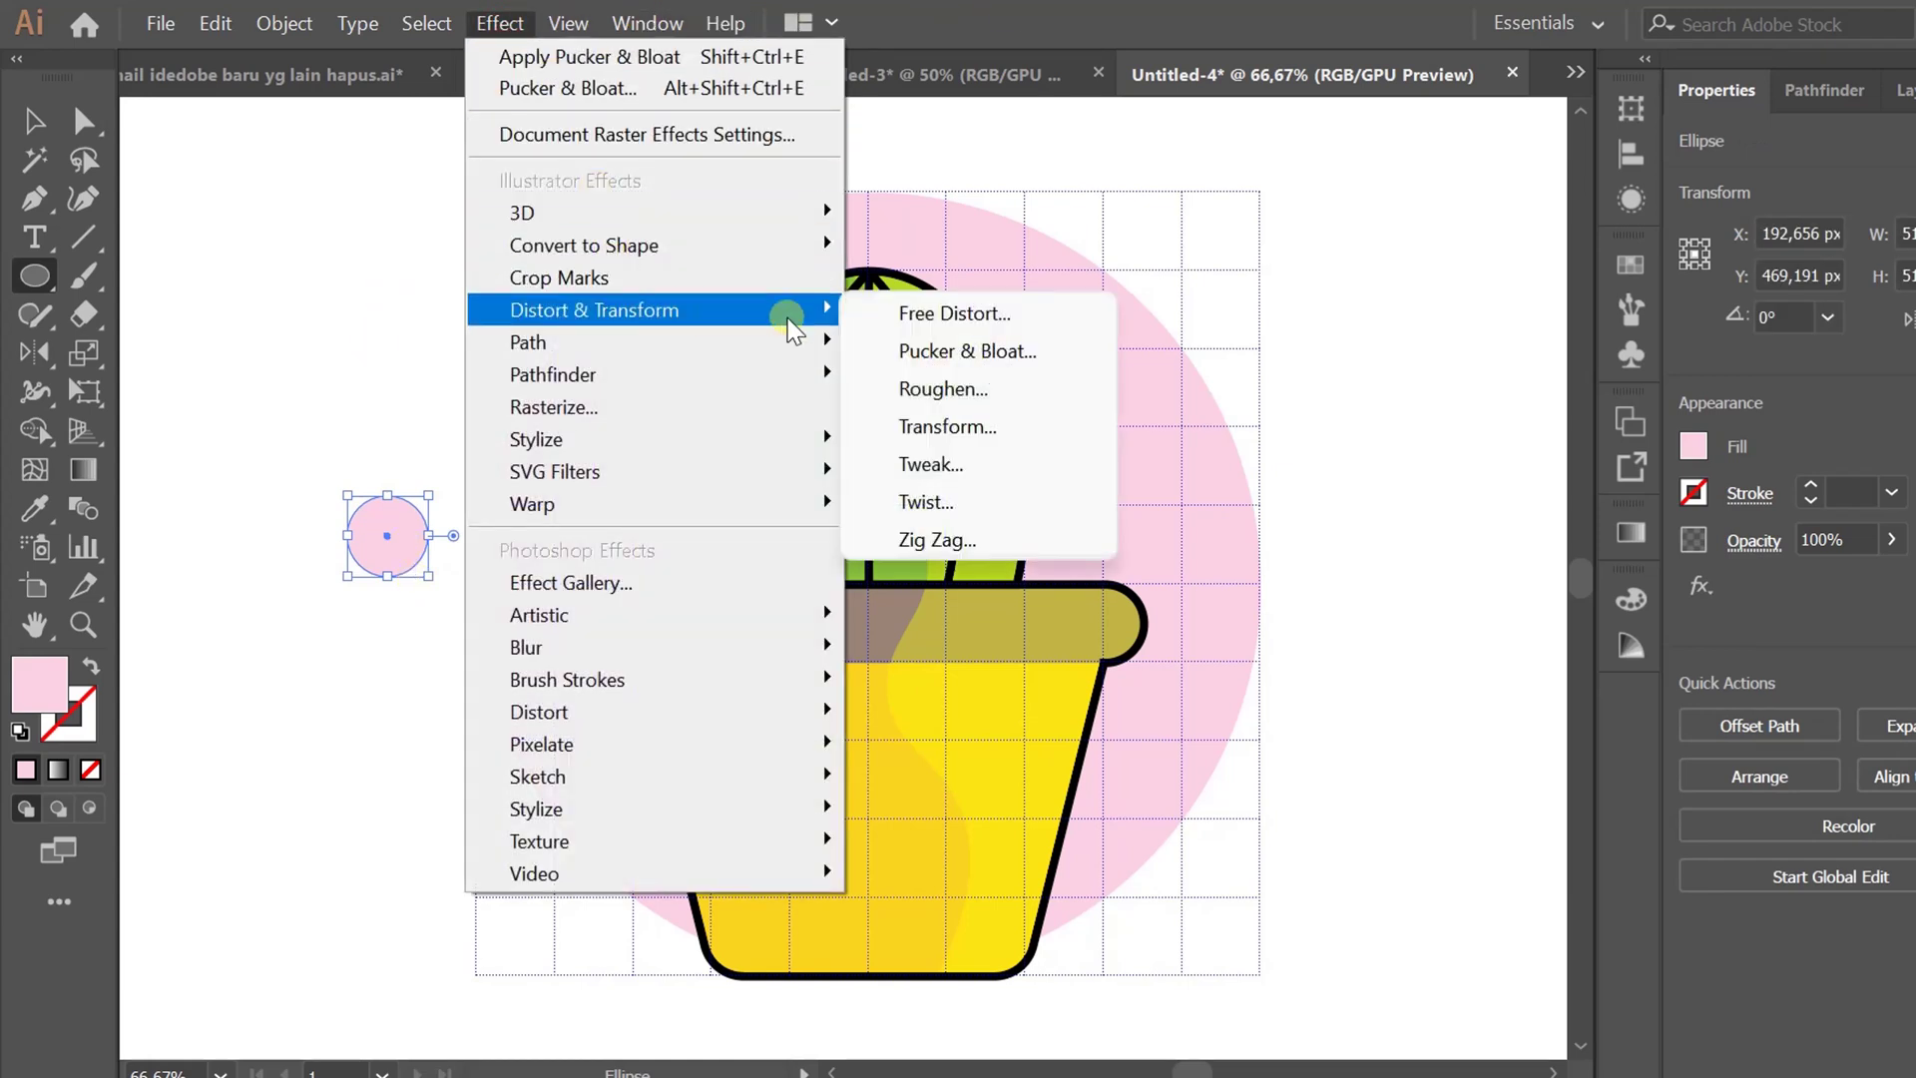
{"action": "left_click", "coordinate": [983, 347]}
{"action": "left_click_drag", "start_coordinate": [1775, 529], "coordinate": [811, 444]}
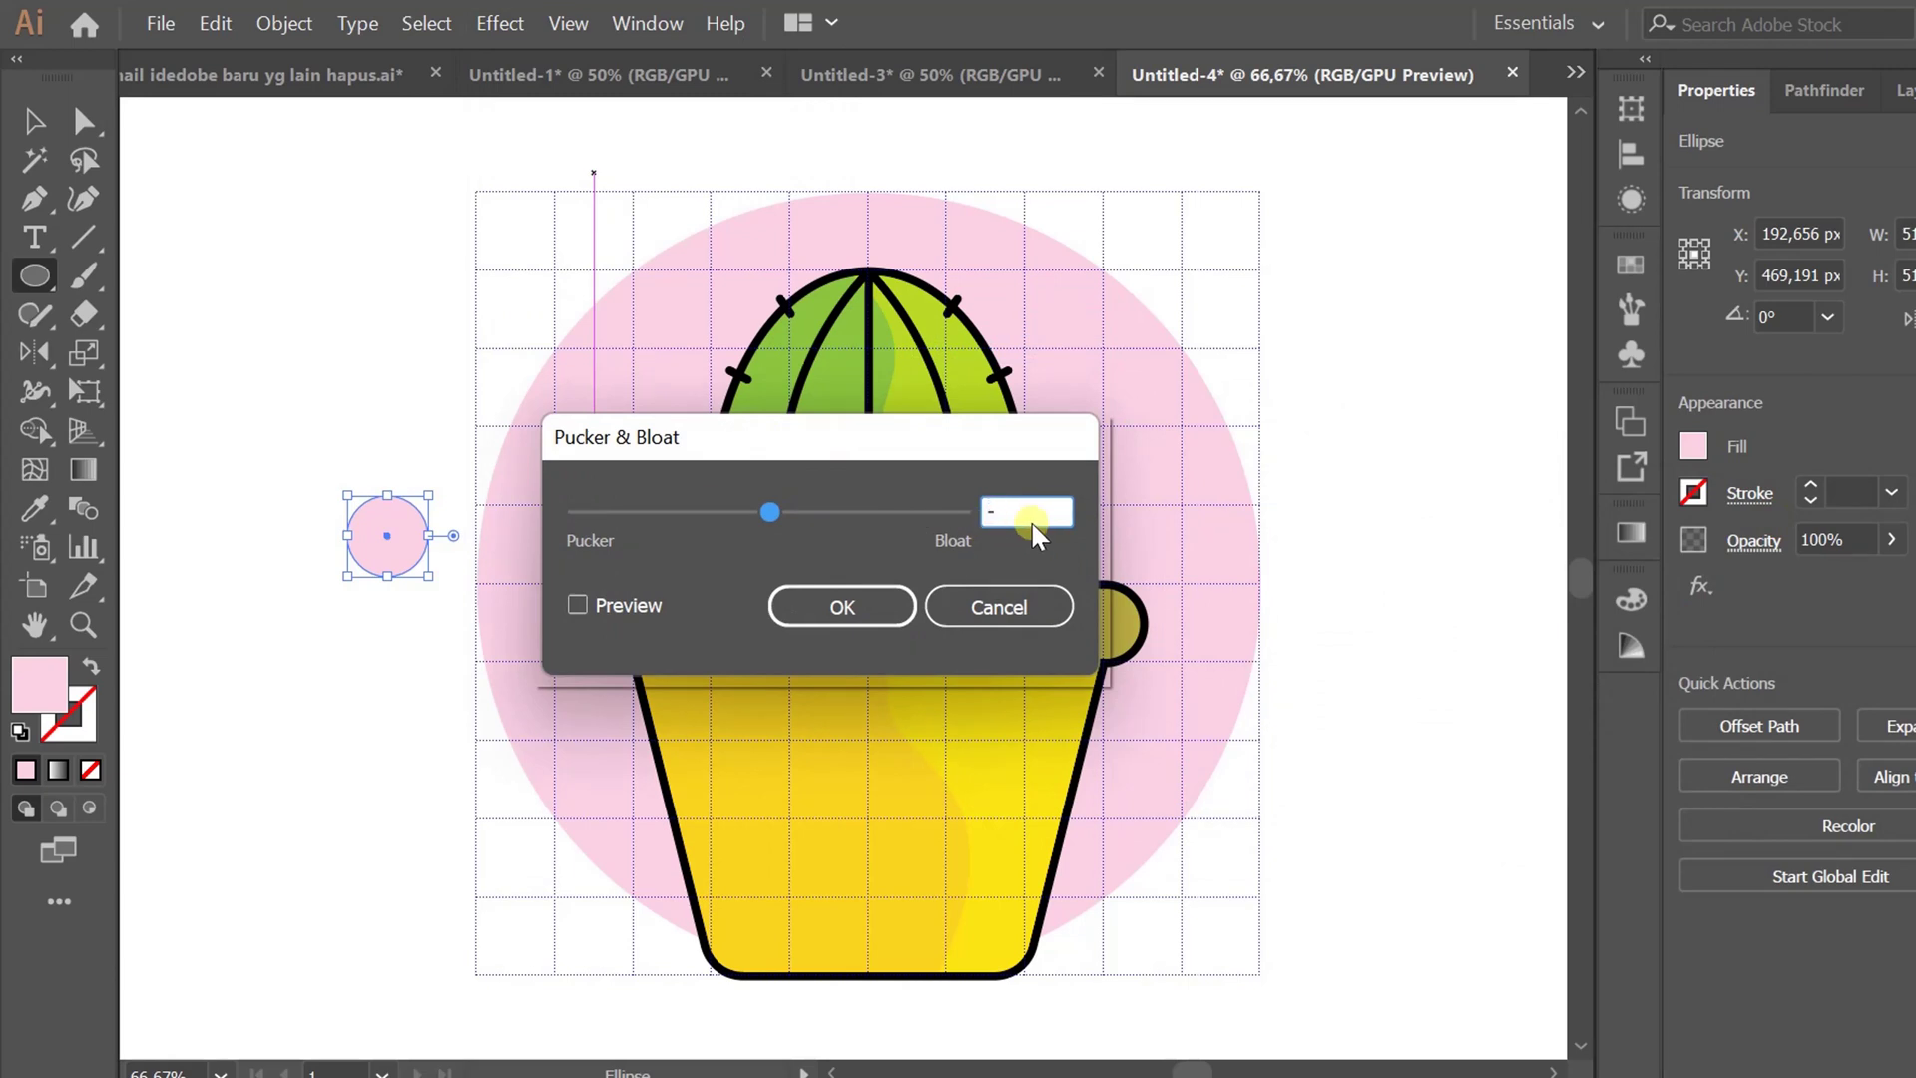
{"action": "left_click", "coordinate": [578, 604]}
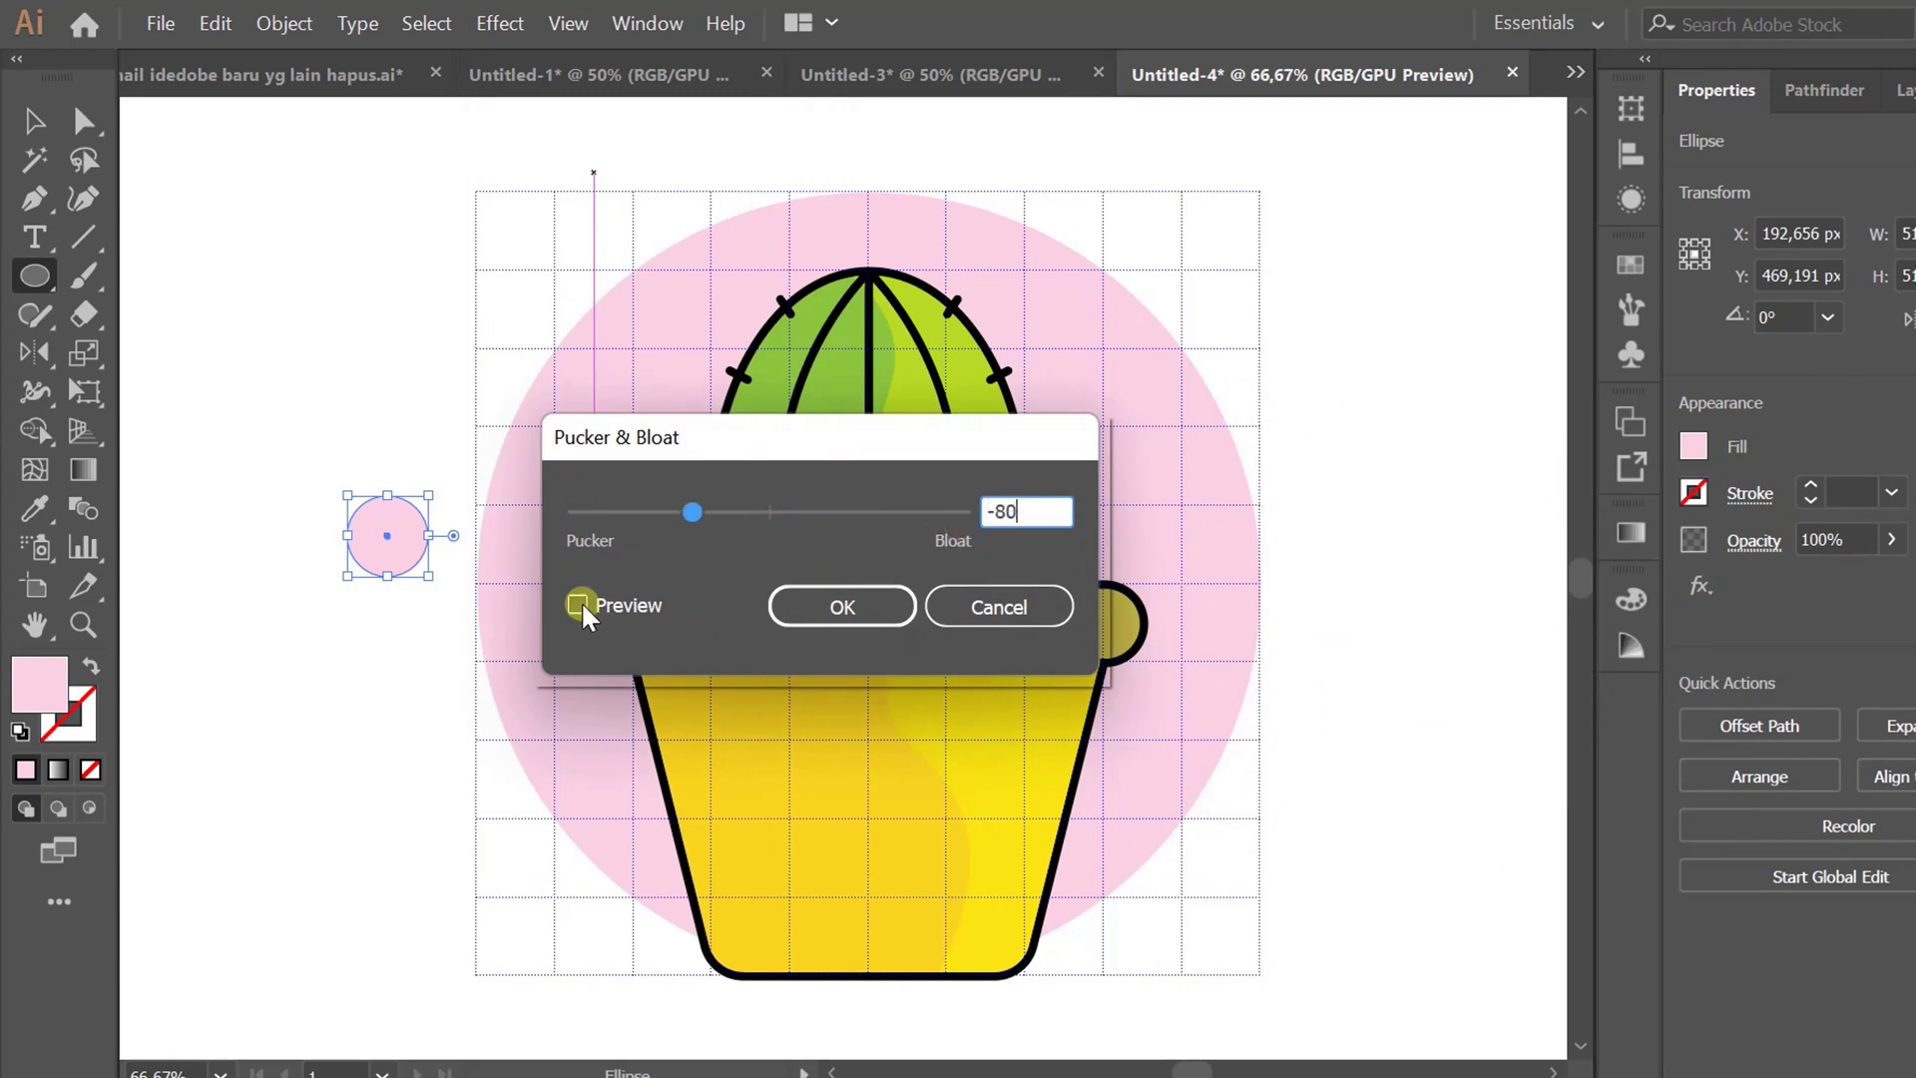
{"action": "left_click", "coordinate": [839, 605]}
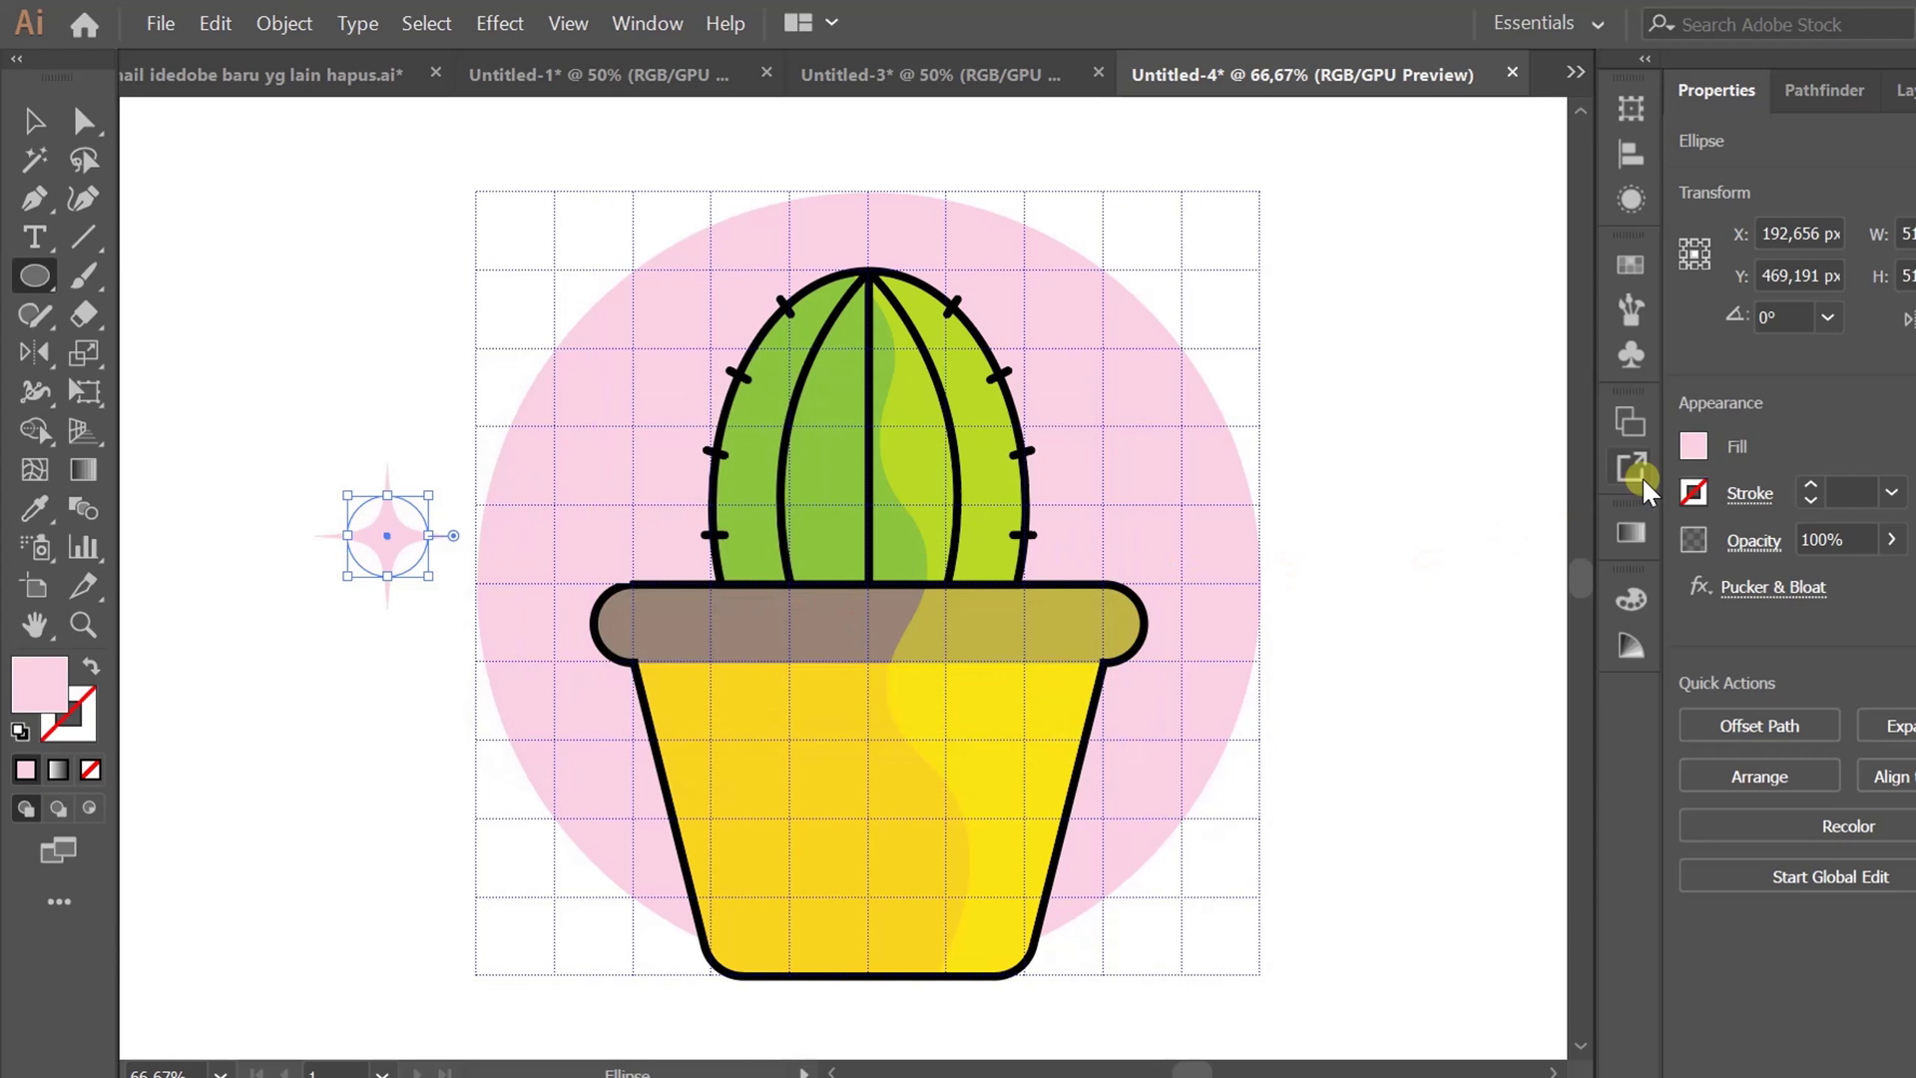
Fill the star white and place it up and right beside the cactus.
{"action": "left_click", "coordinate": [1693, 446]}
{"action": "left_click", "coordinate": [1387, 561]}
{"action": "left_click", "coordinate": [1789, 439]}
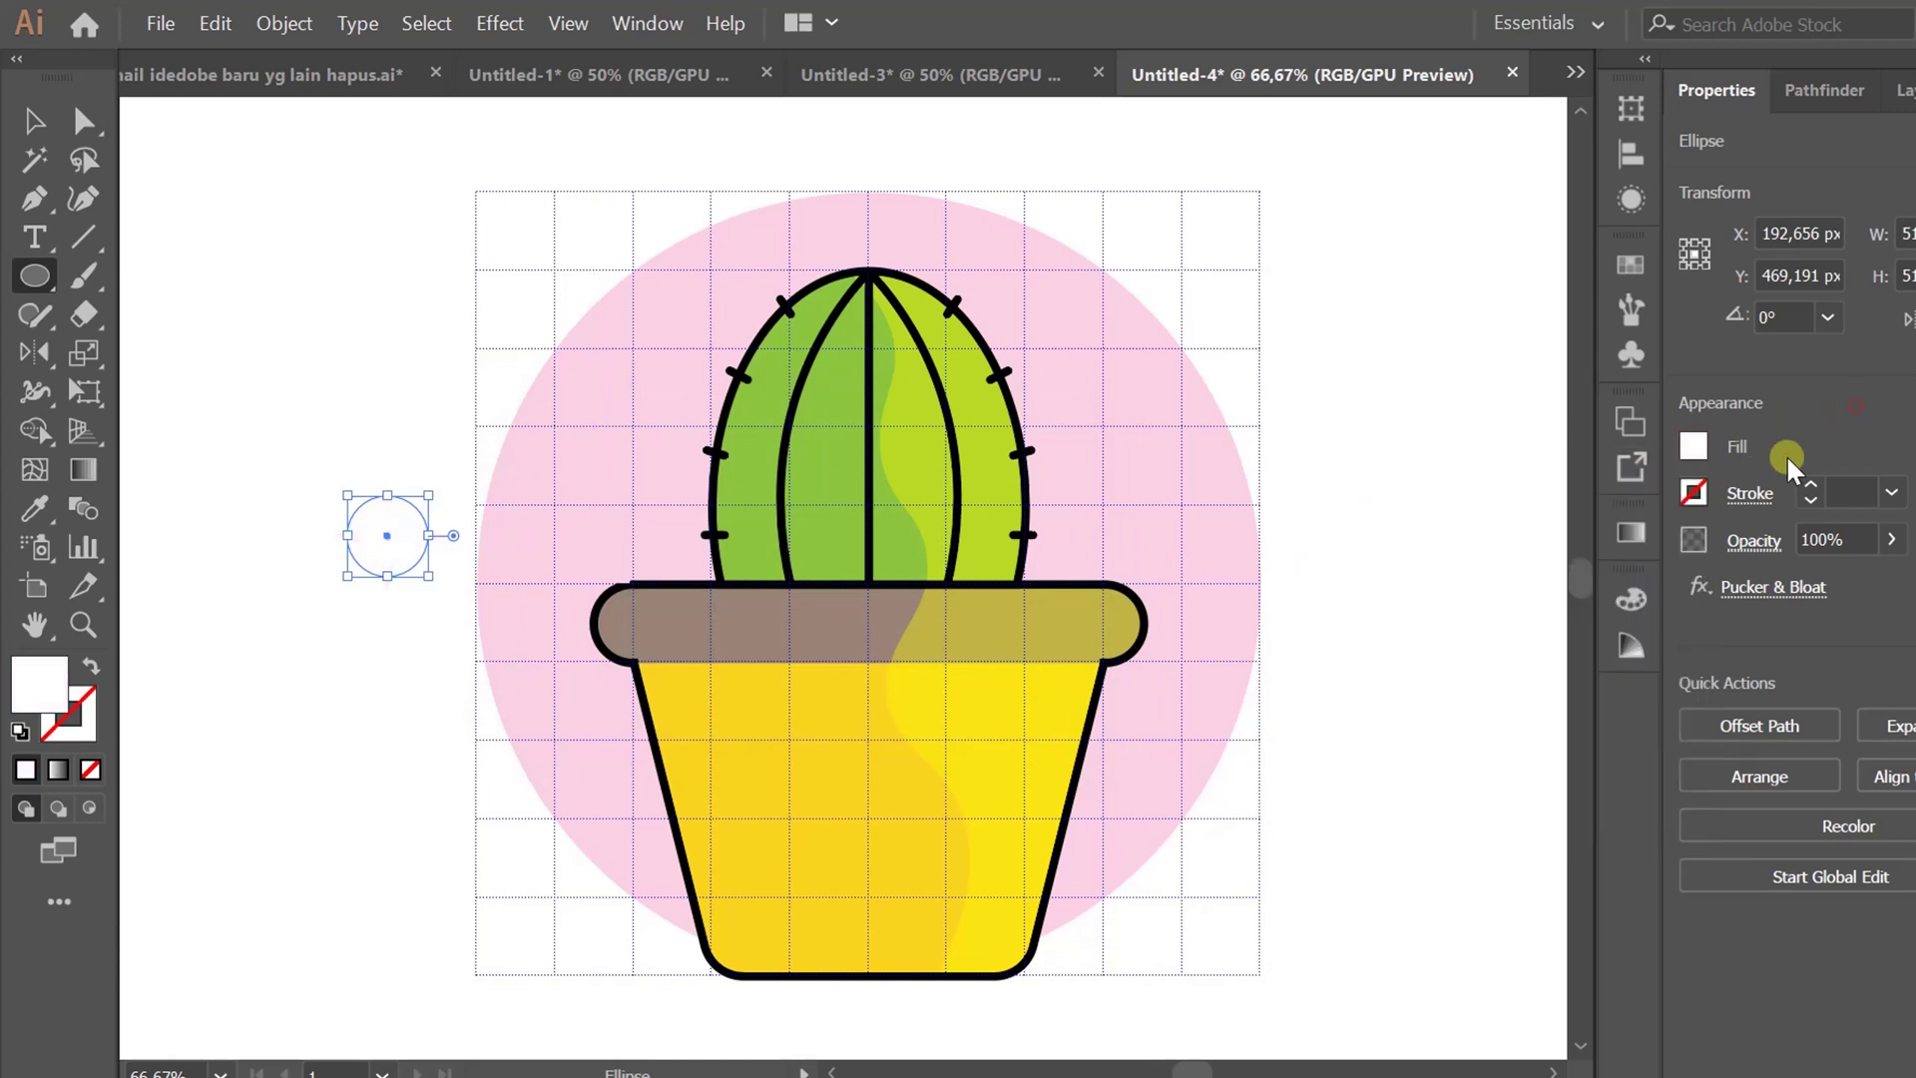
{"action": "left_click_drag", "start_coordinate": [387, 544], "coordinate": [1146, 406]}
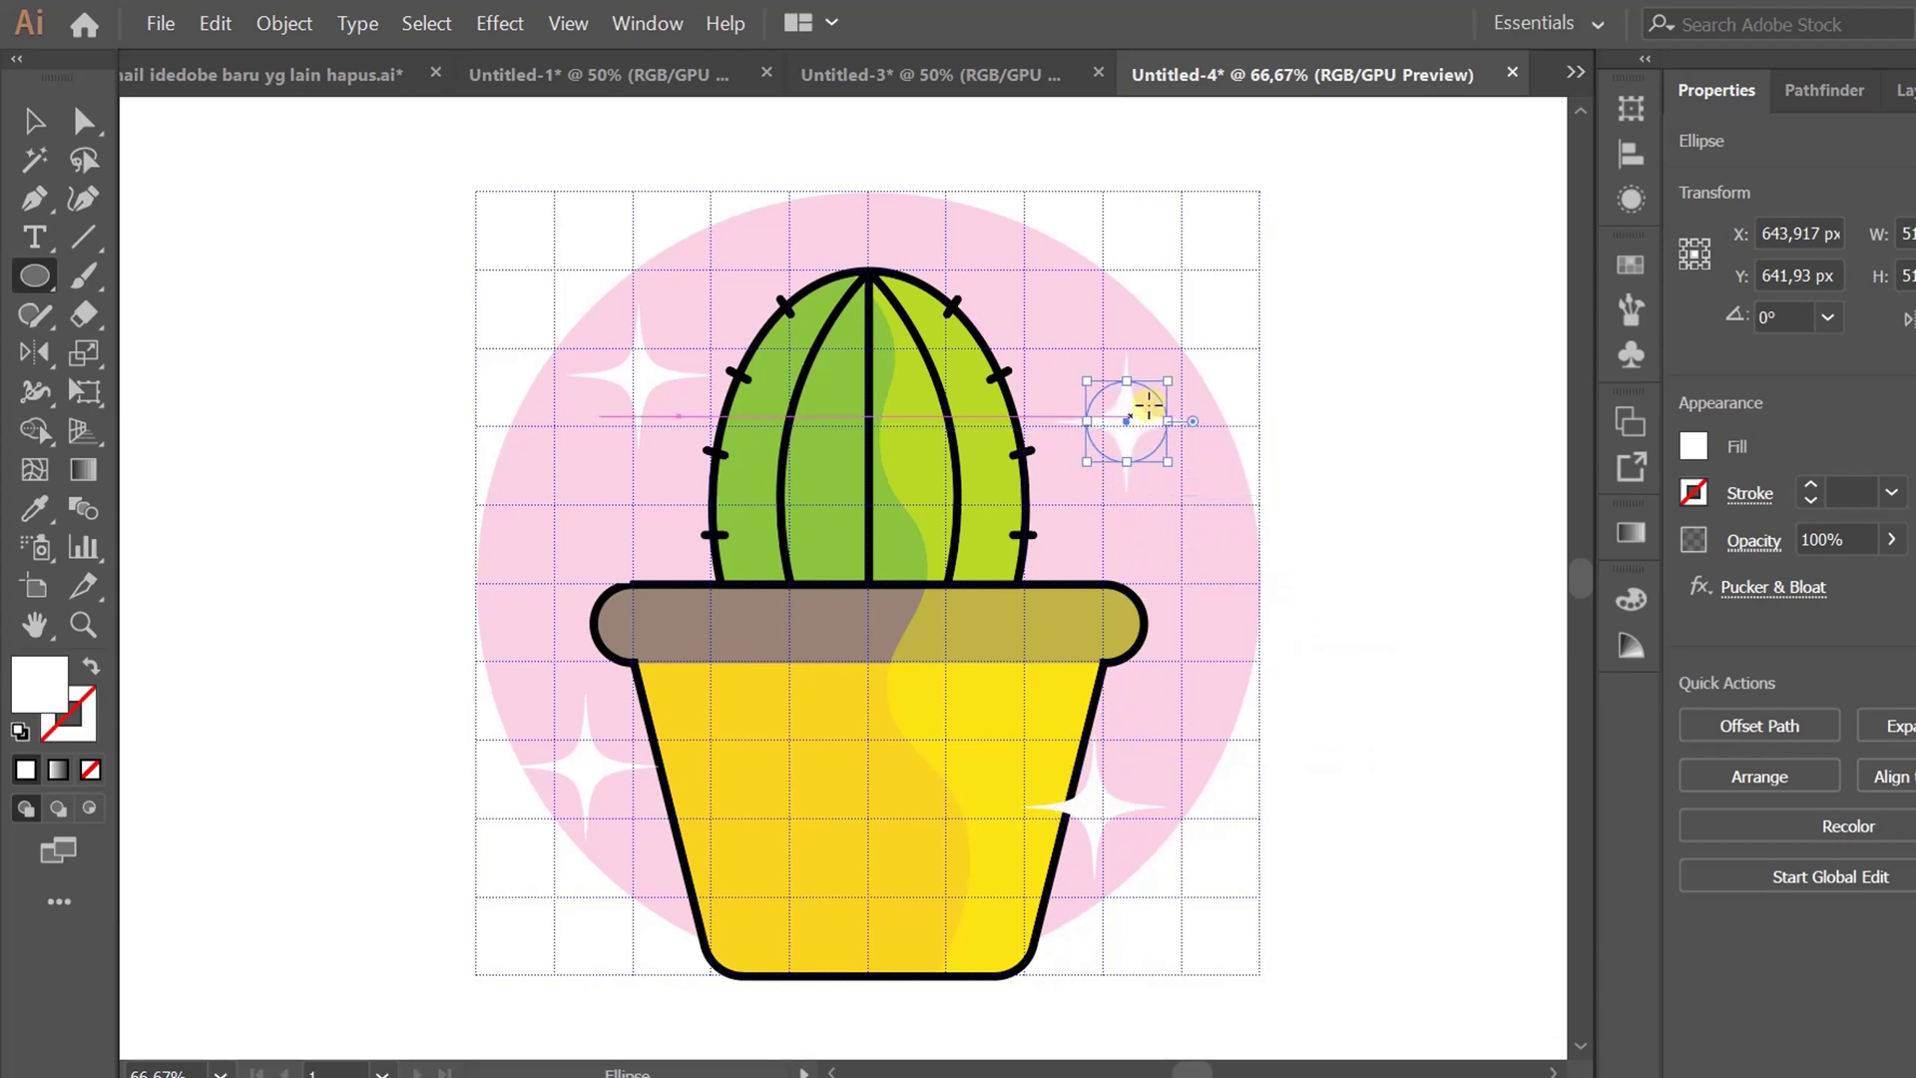